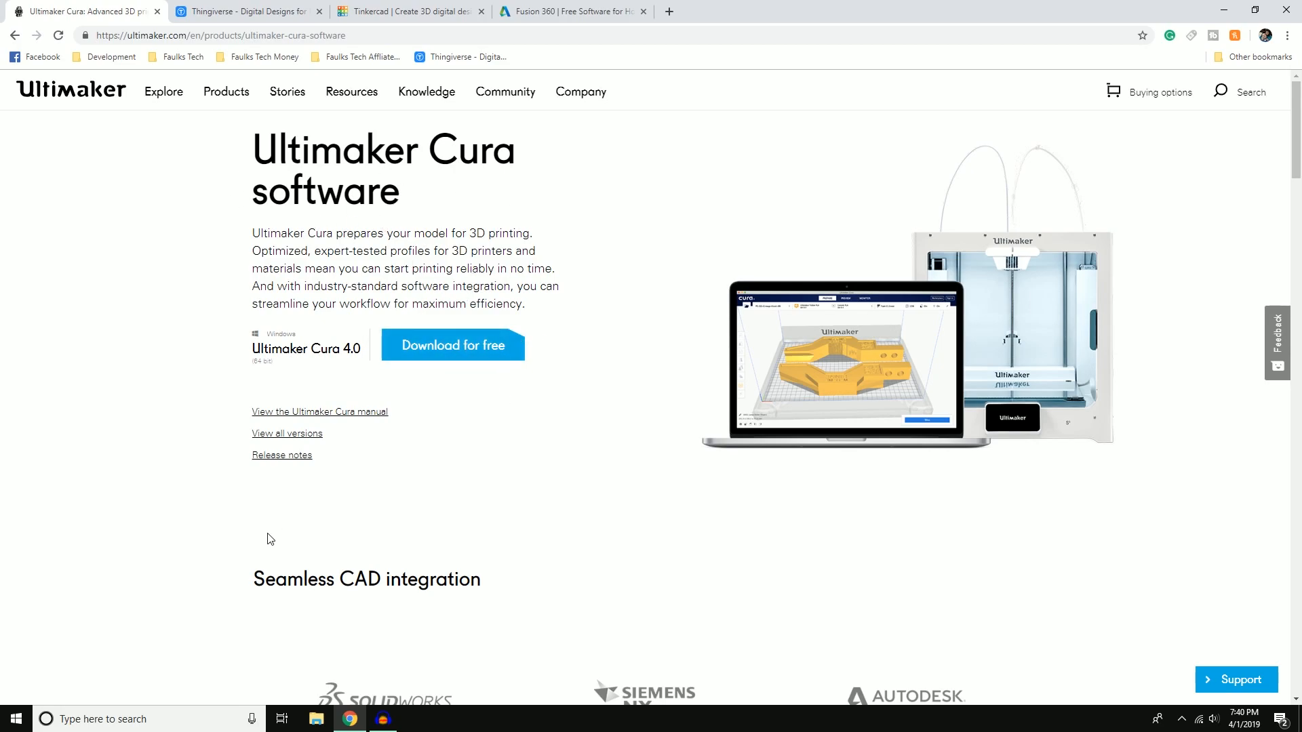
pyautogui.click(470, 346)
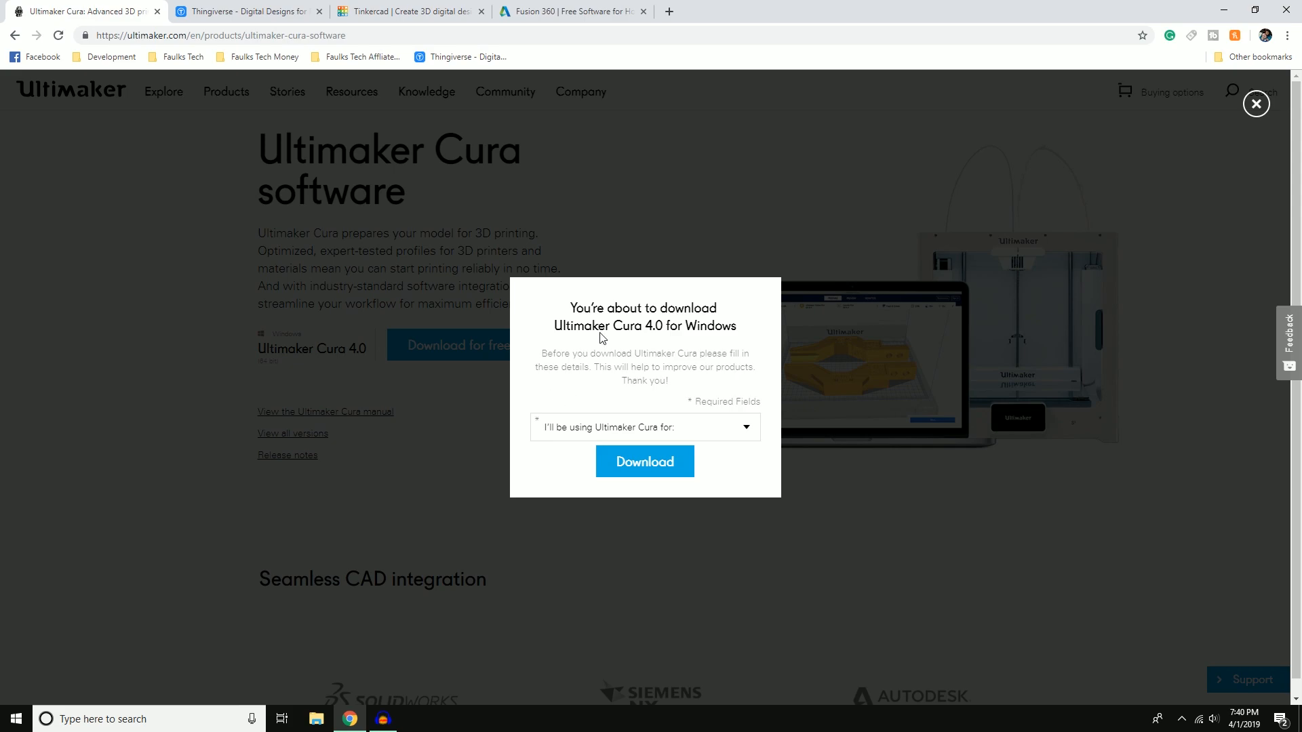
pyautogui.click(650, 434)
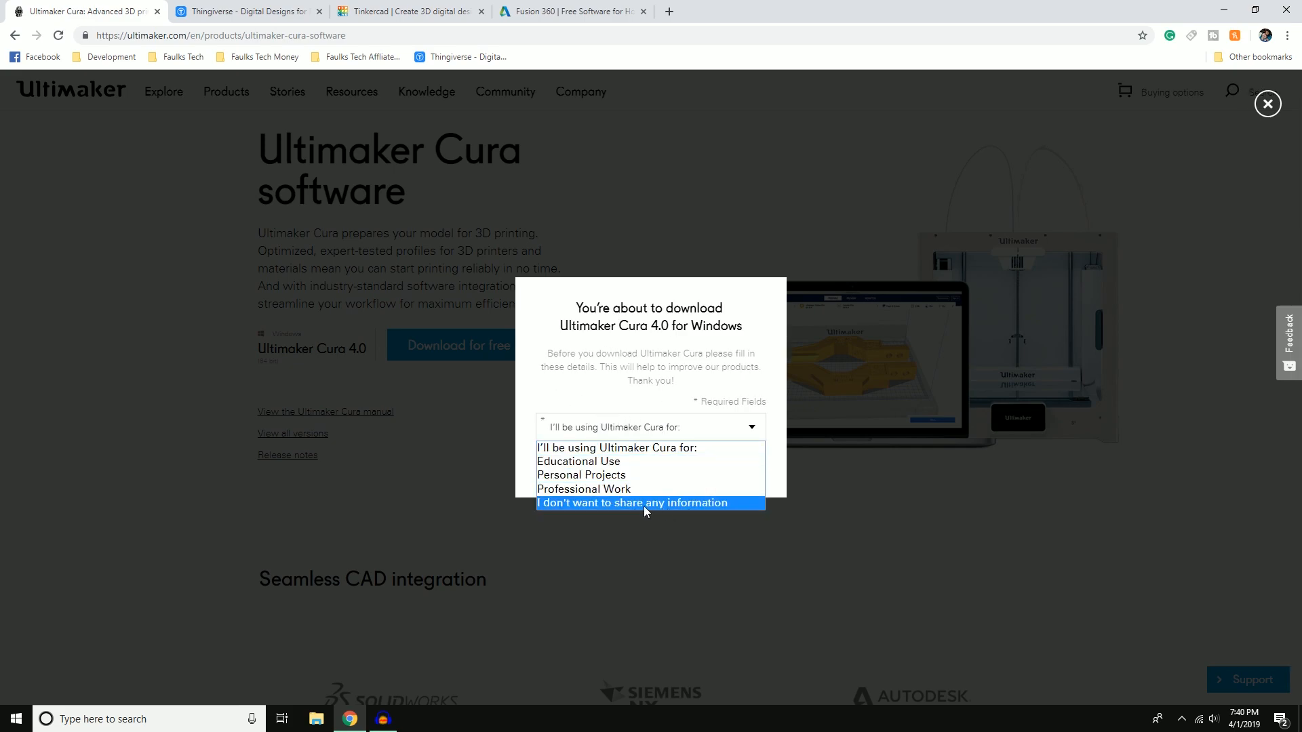
pyautogui.click(731, 502)
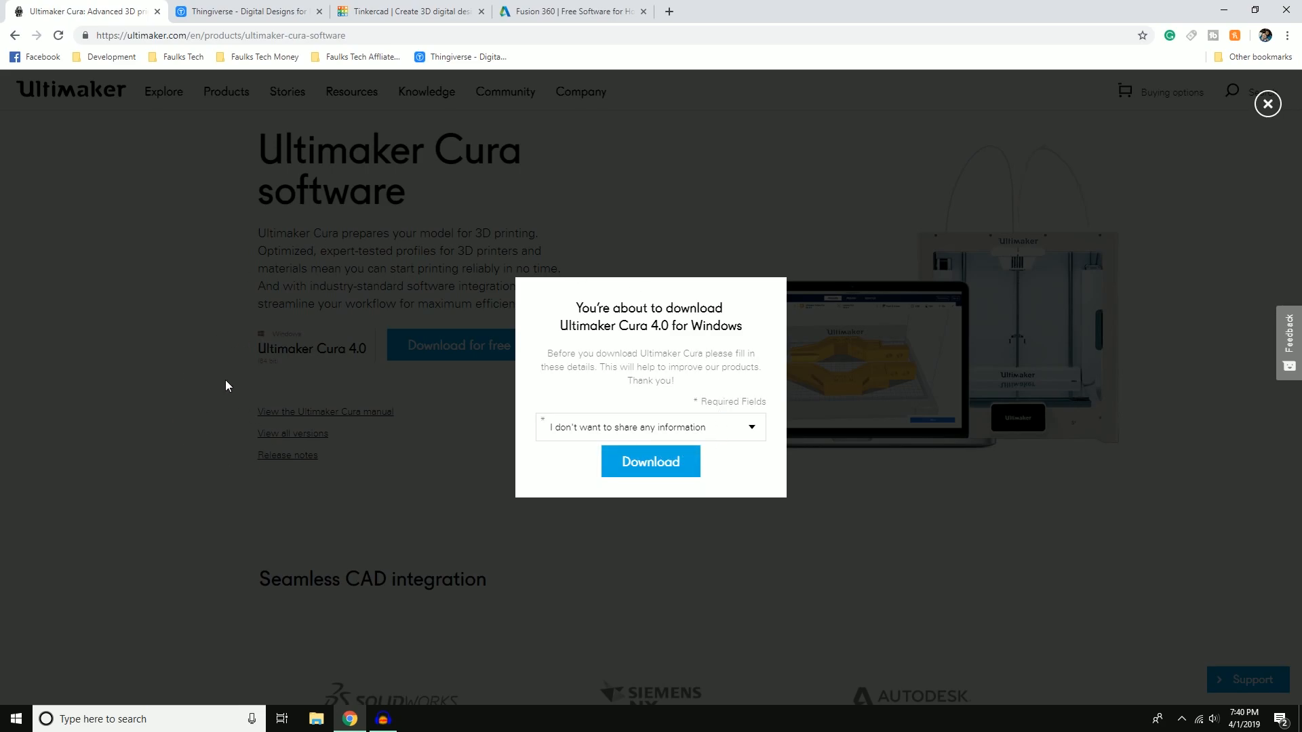
pyautogui.click(833, 458)
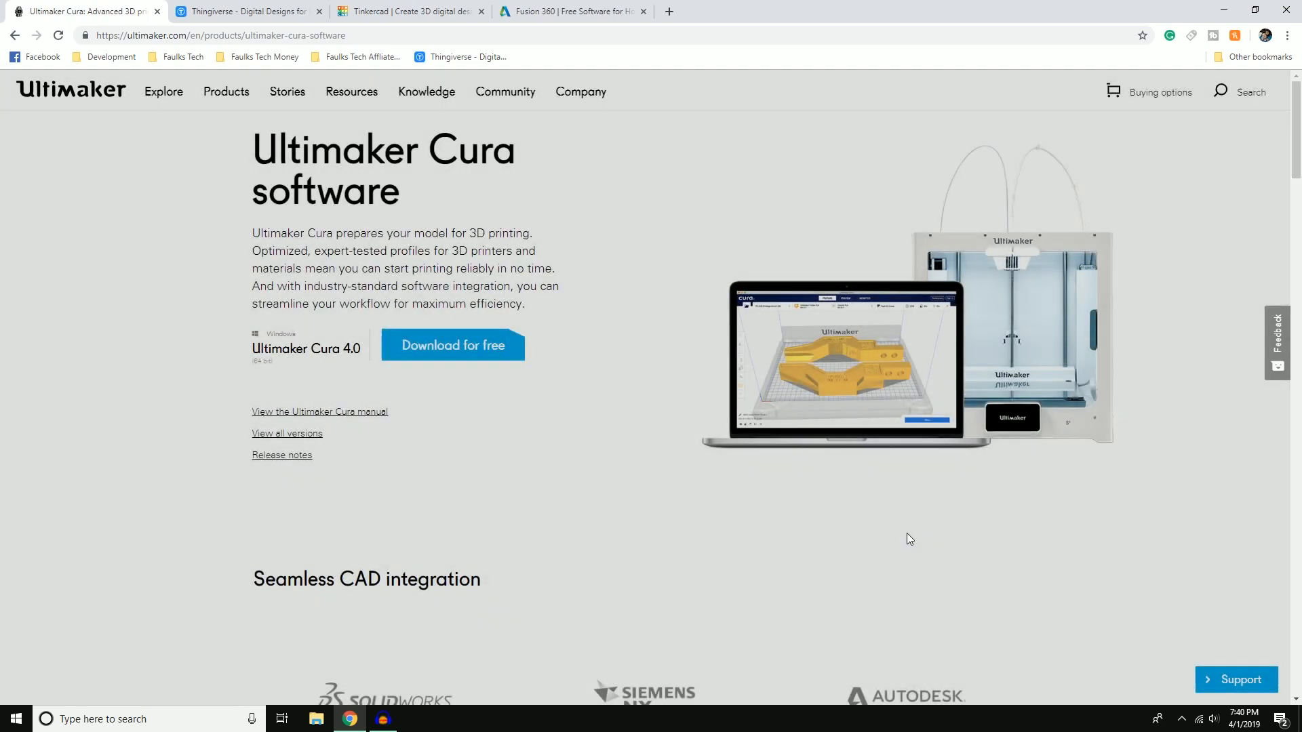
# Step: Find the installed Ultimaker Cura 4.0.0 desktop app by searching for "cura" and launch it
pyautogui.click(145, 719)
pyautogui.write('cura')
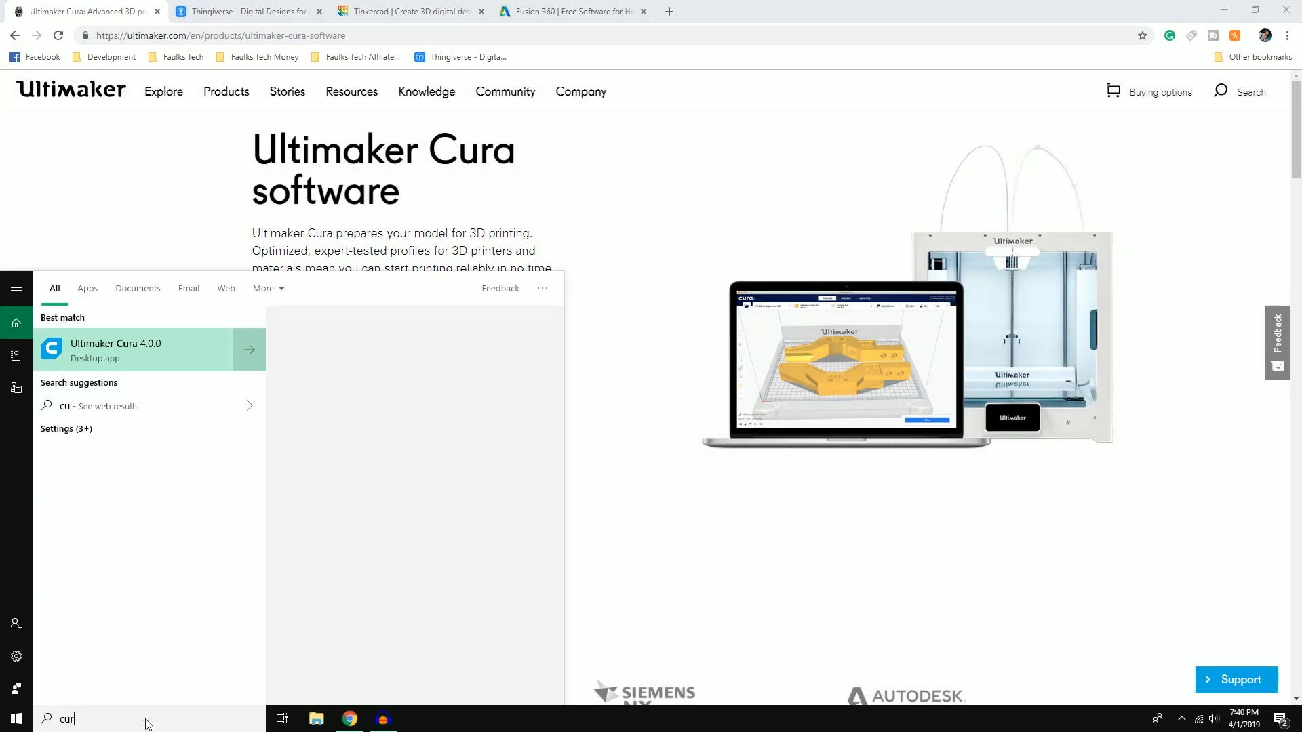
pyautogui.click(191, 353)
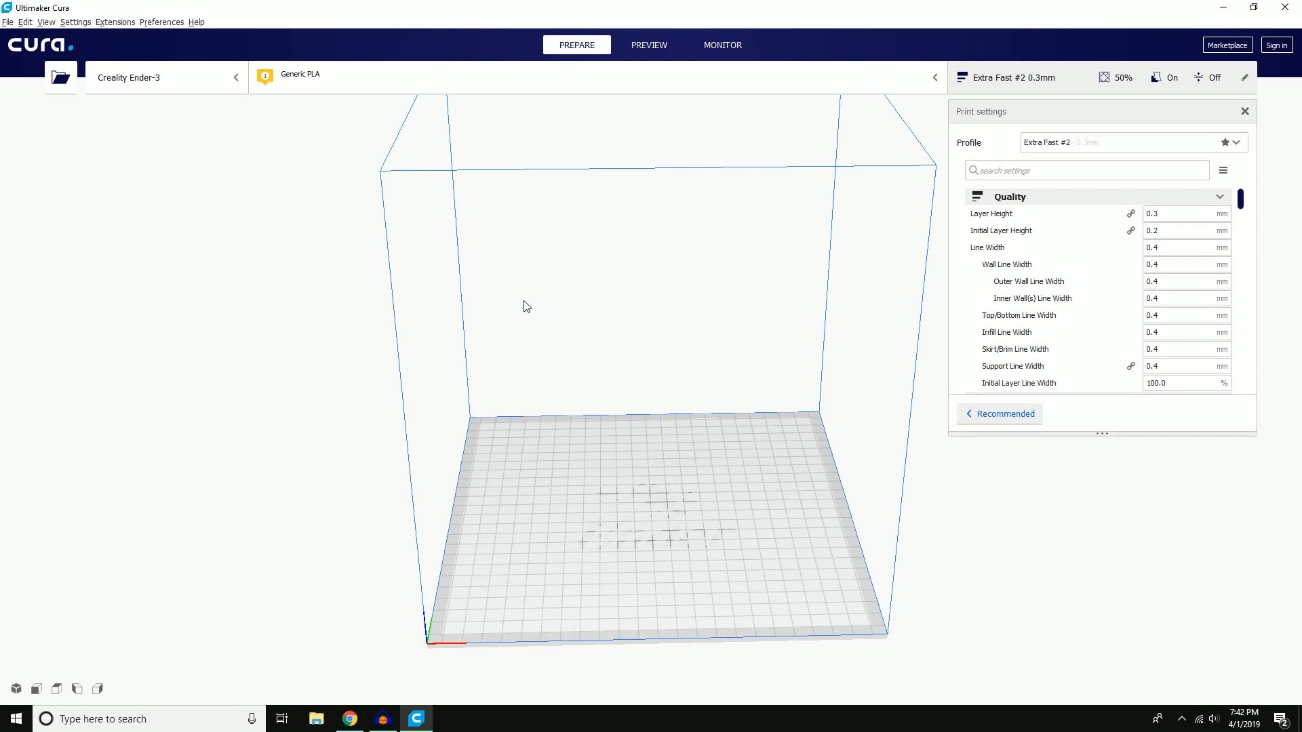
# Step: Add the Monoprice Select Mini V2 (E3D) from the Other printer category, keeping its suggested printer name
pyautogui.click(197, 70)
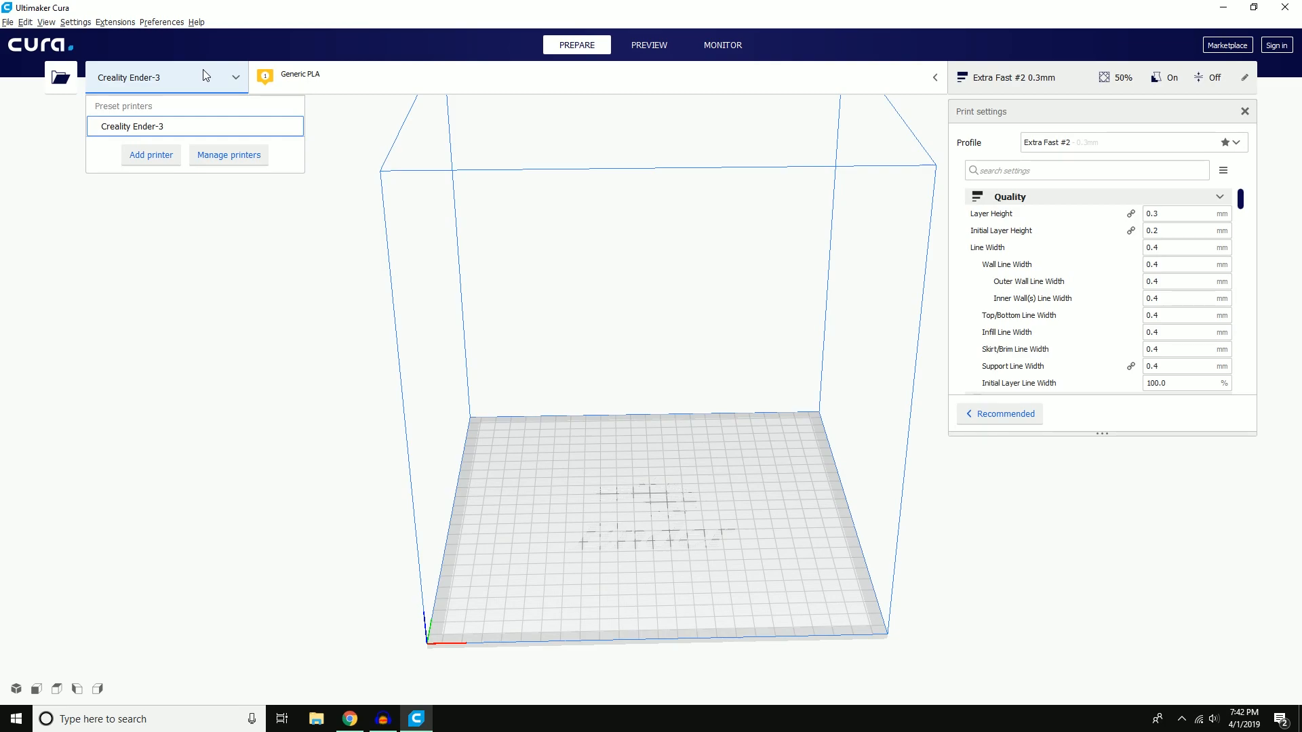
pyautogui.click(152, 158)
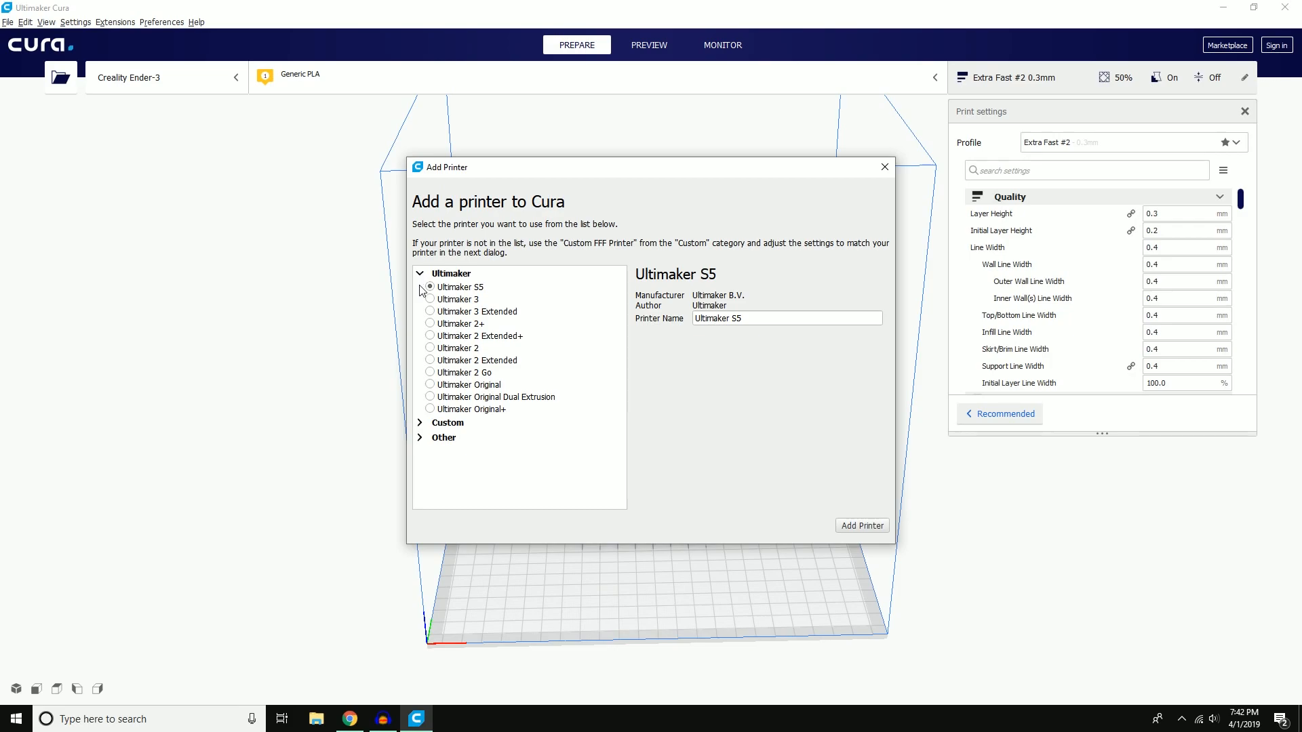
pyautogui.click(419, 425)
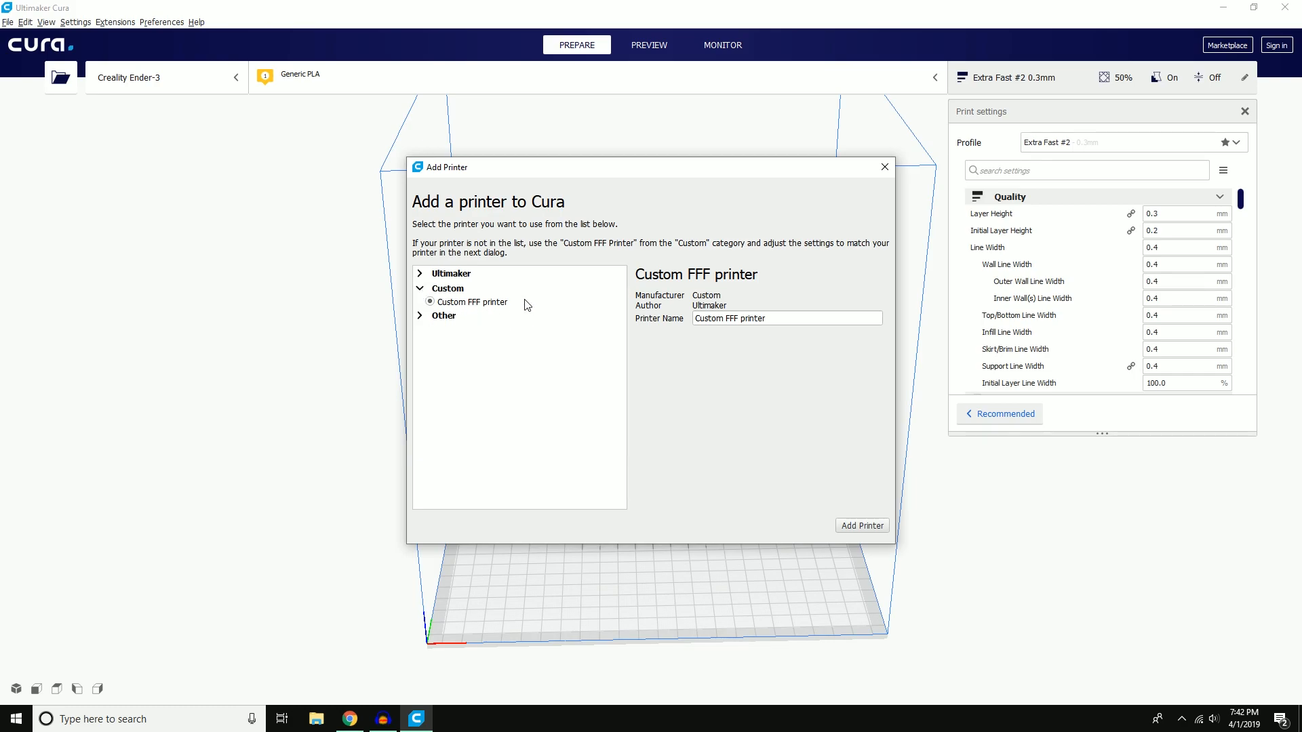
pyautogui.click(420, 316)
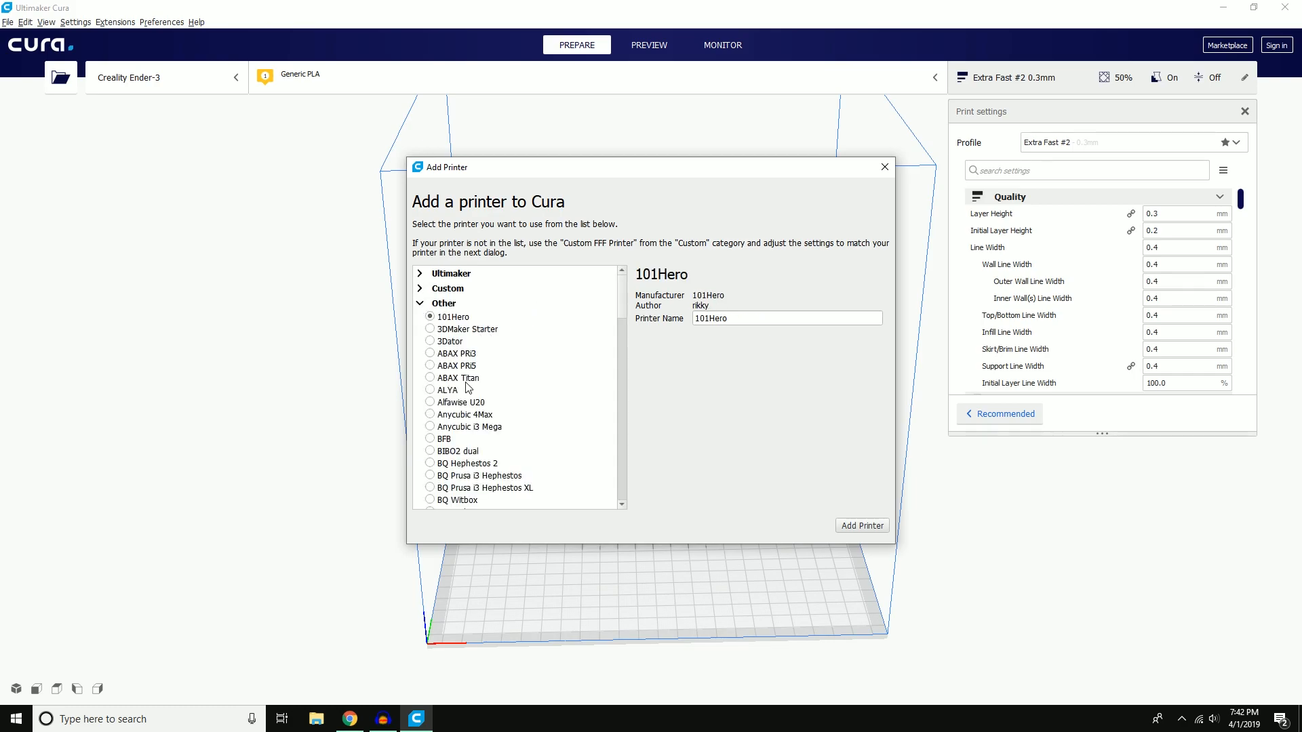
pyautogui.scroll(-5, 470, 392)
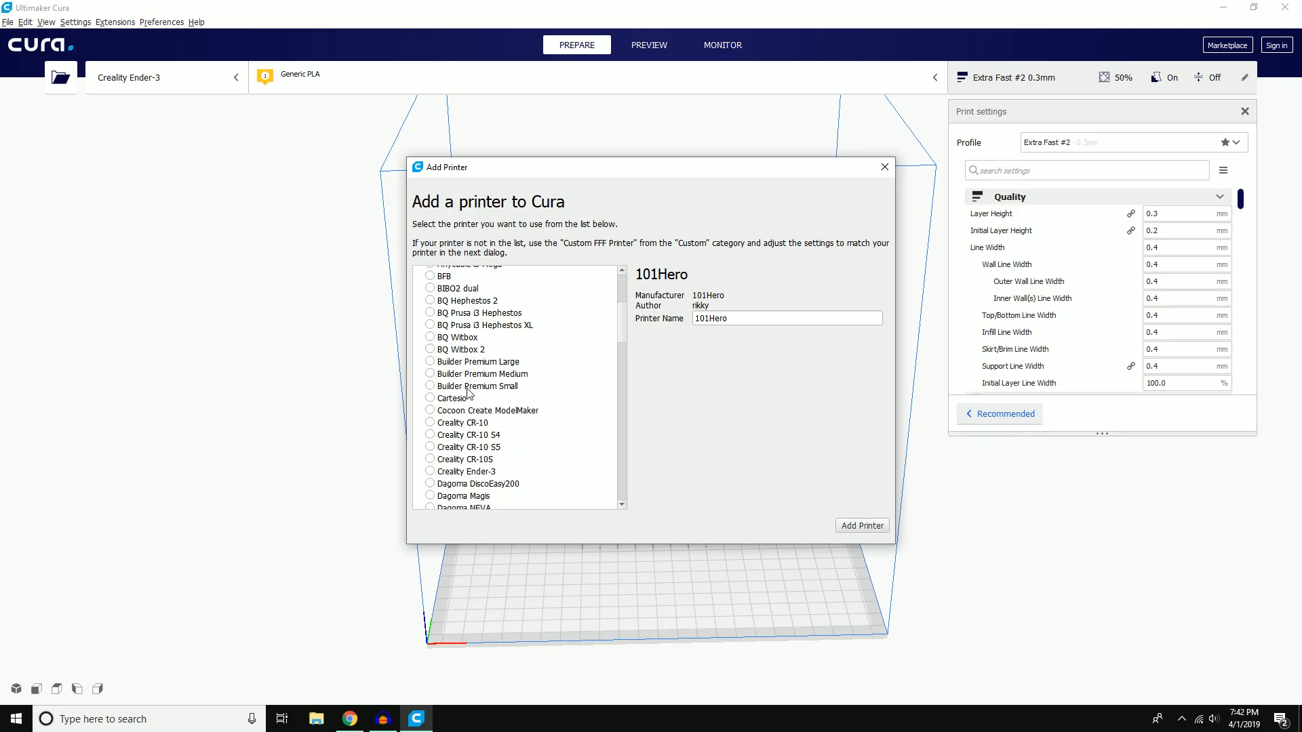
pyautogui.scroll(-8, 468, 392)
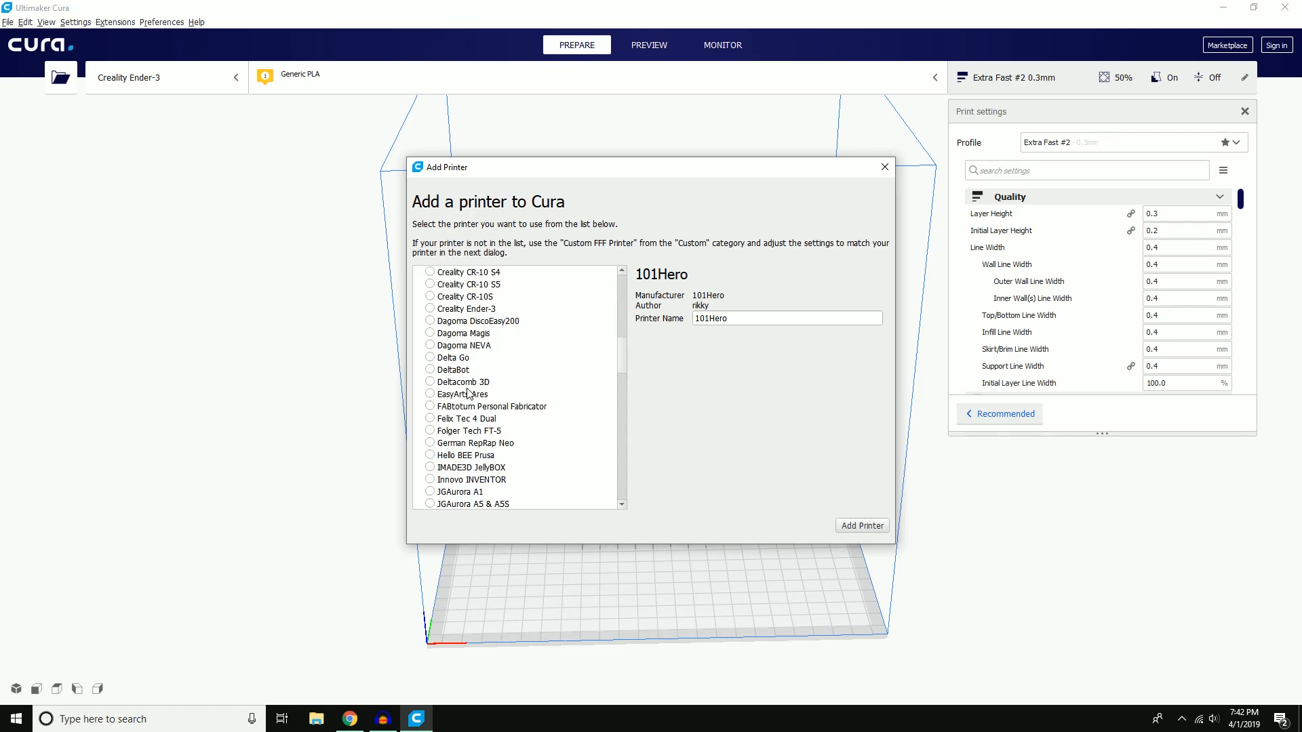
pyautogui.scroll(-4, 468, 392)
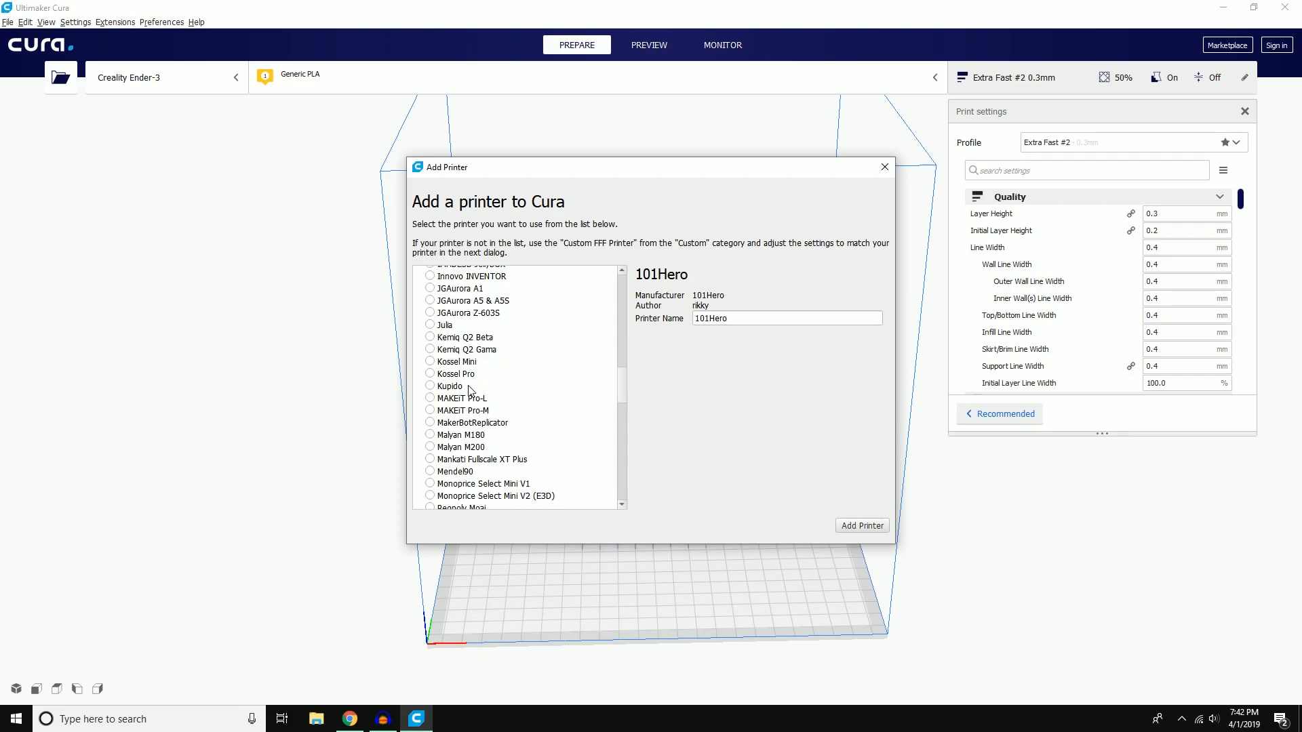
pyautogui.scroll(-4, 478, 354)
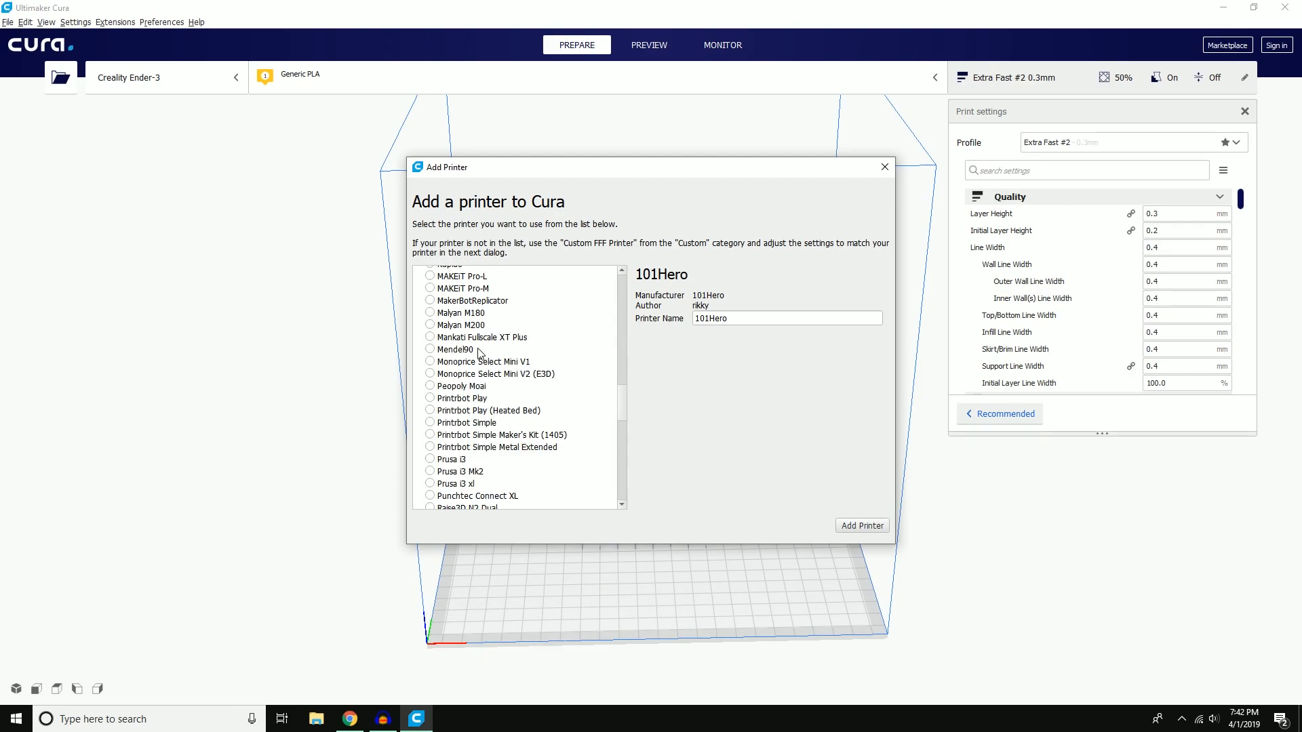
pyautogui.scroll(-1, 478, 354)
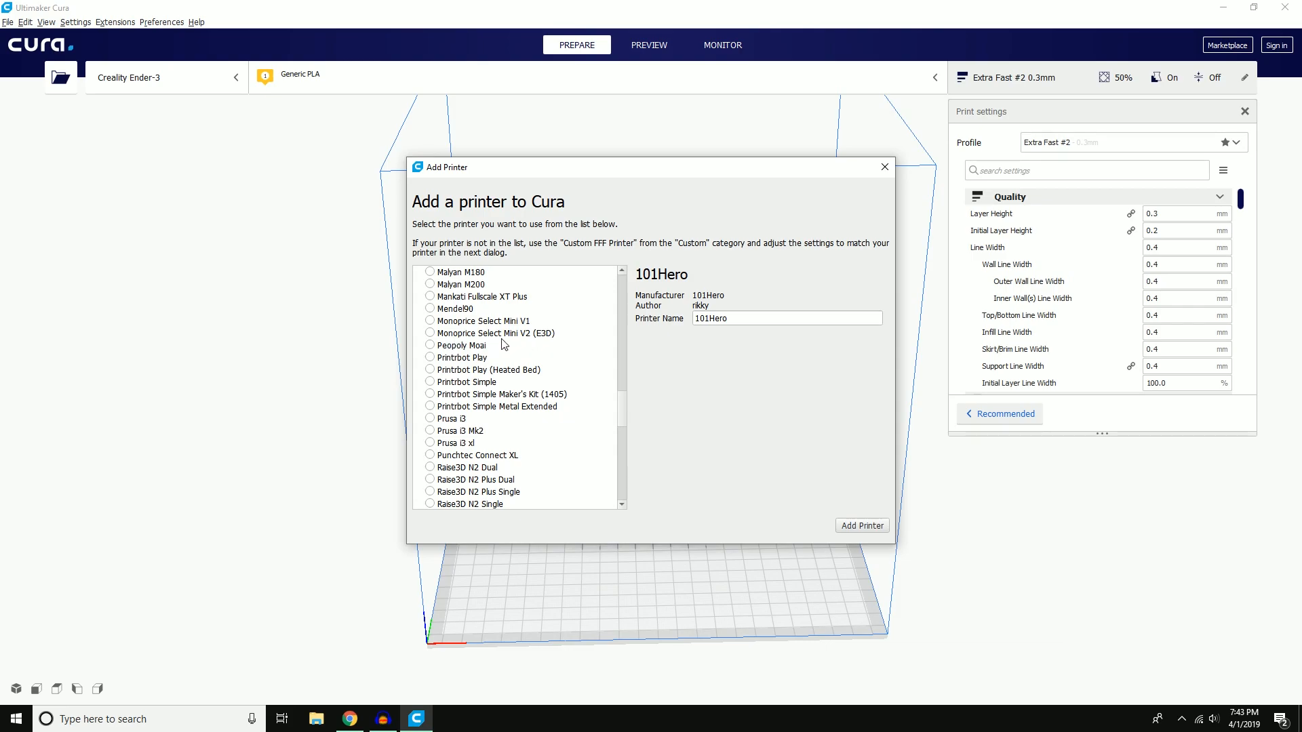
pyautogui.click(430, 333)
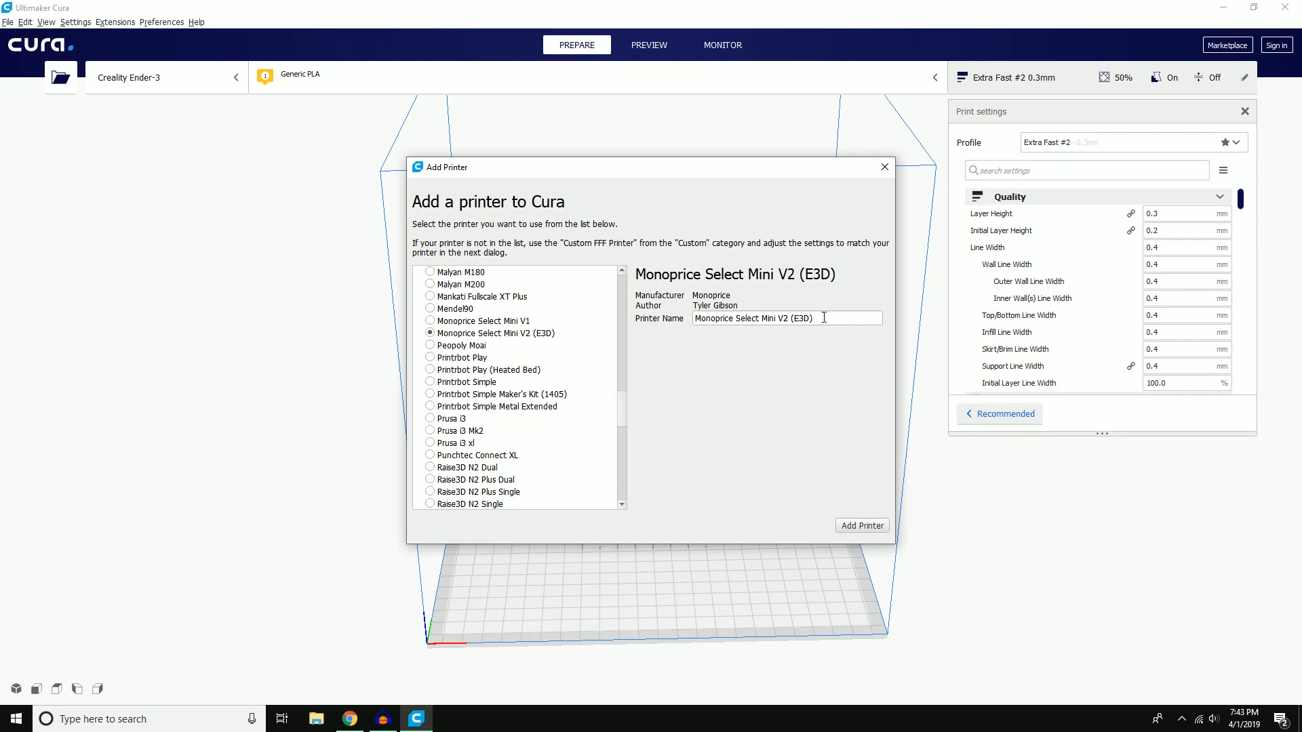
pyautogui.click(862, 526)
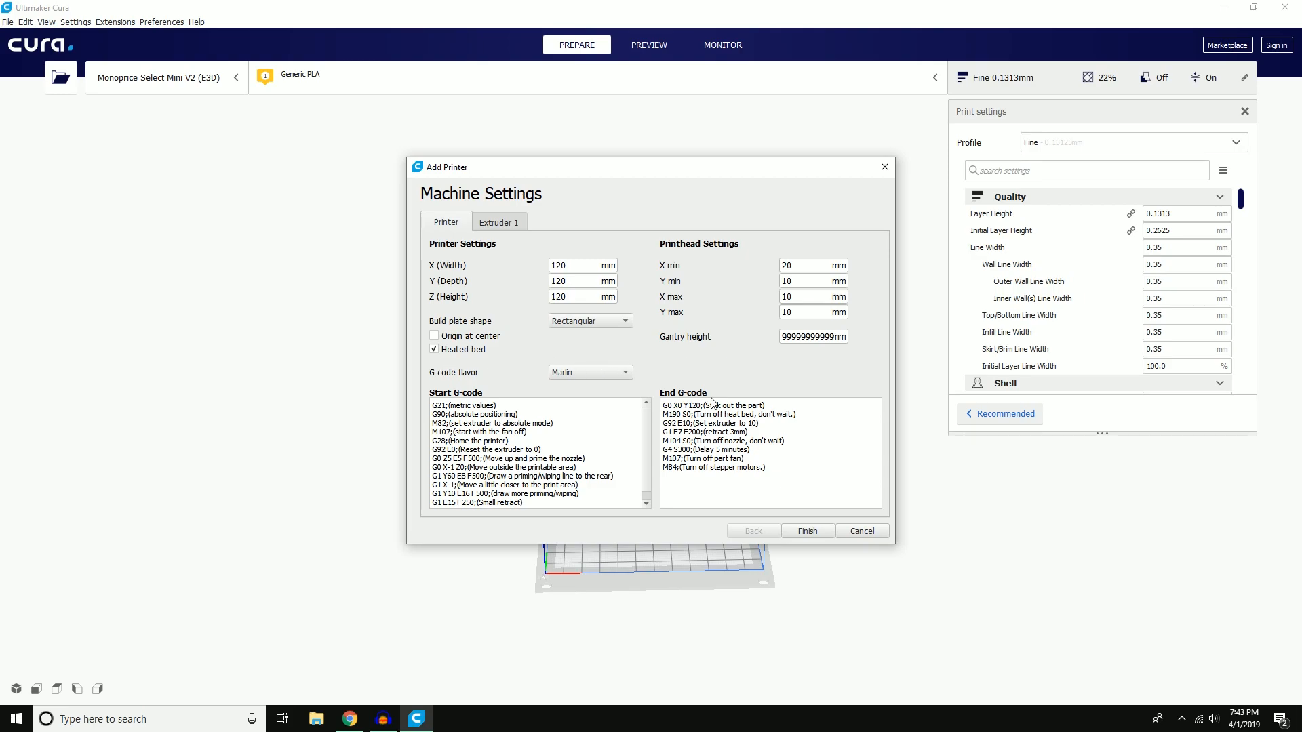
# Step: Examine the Start G-code in the new printer's machine settings
pyautogui.moveTo(563, 507); pyautogui.dragTo(396, 392)
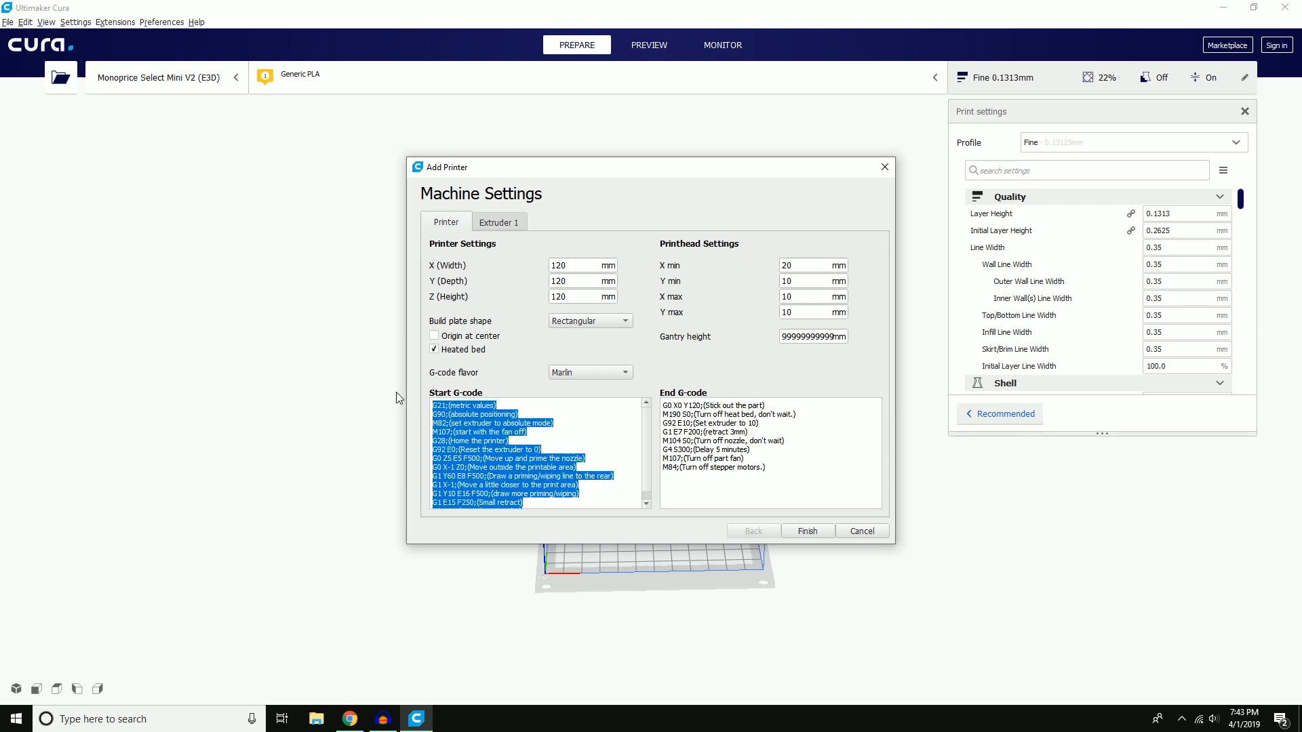
pyautogui.click(560, 500)
pyautogui.click(550, 508)
pyautogui.moveTo(547, 495); pyautogui.dragTo(429, 402)
pyautogui.click(566, 503)
pyautogui.moveTo(544, 510); pyautogui.dragTo(404, 374)
pyautogui.click(541, 461)
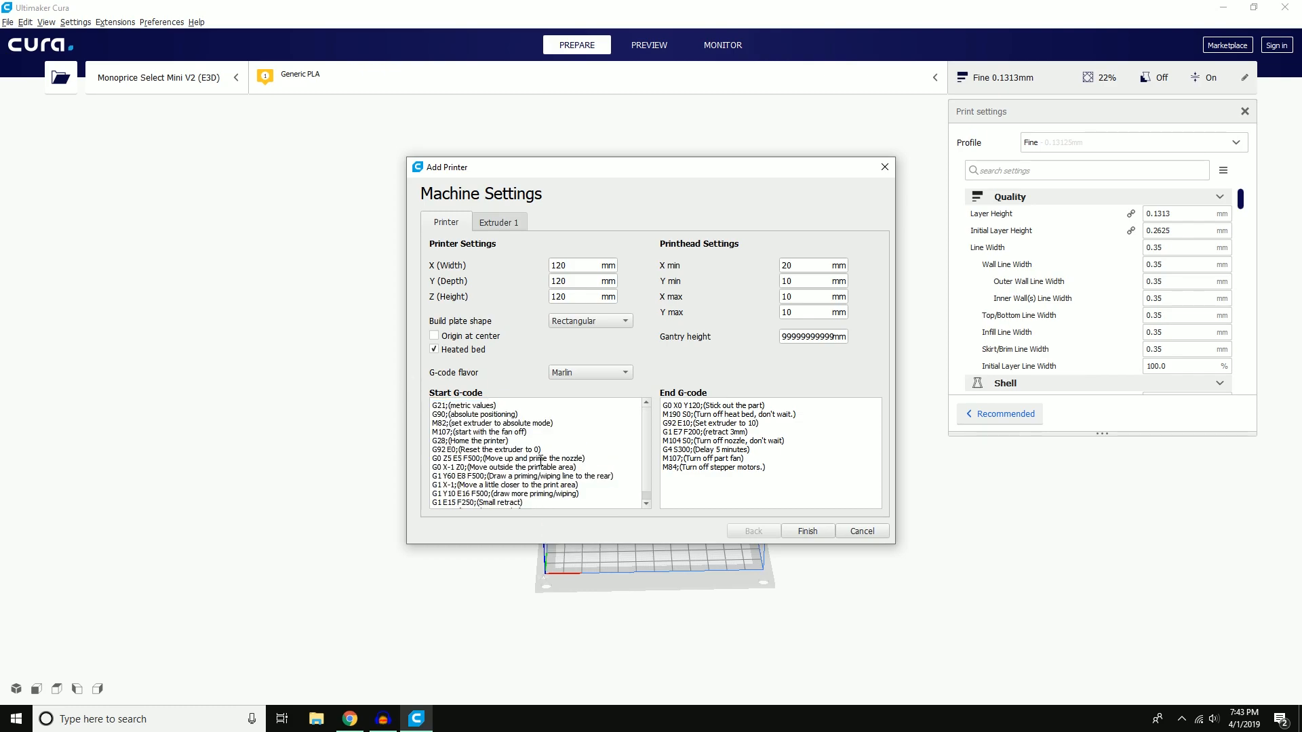
pyautogui.click(554, 506)
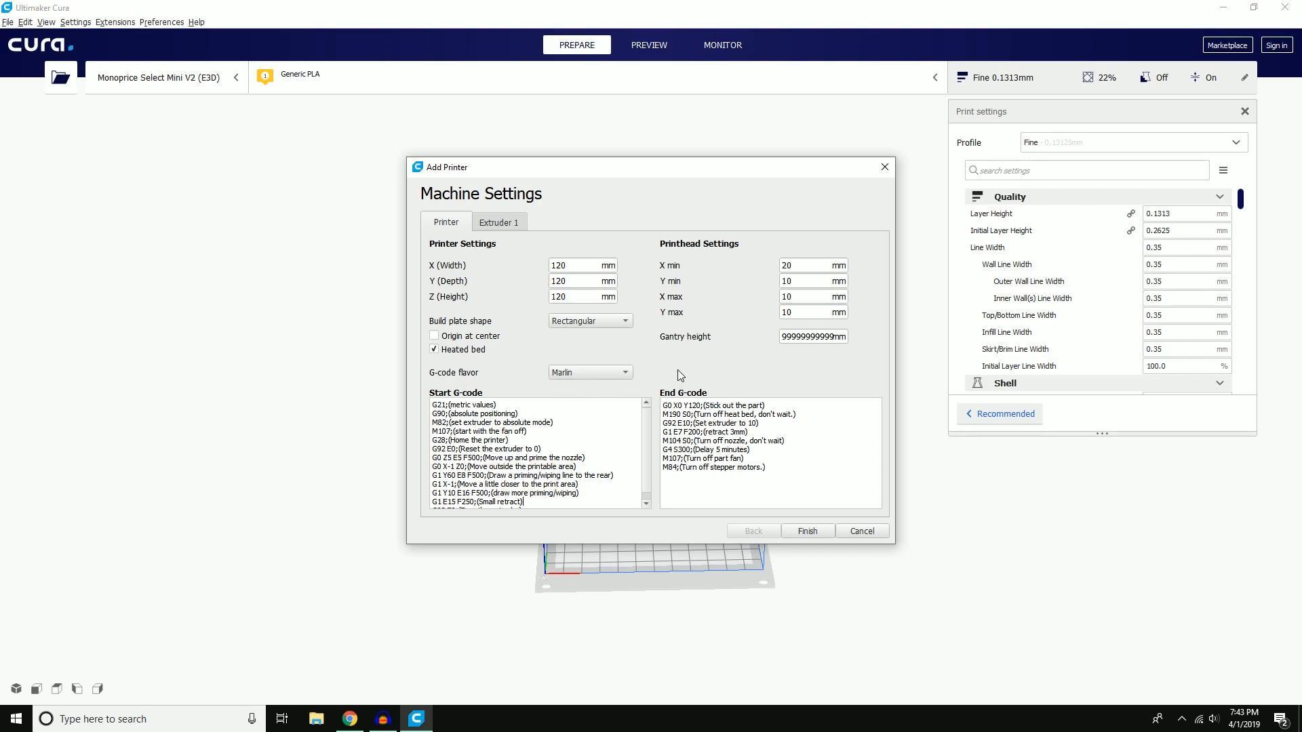
# Step: Examine the End G-code, then check the printer dimensions and printhead settings
pyautogui.hotkey('ctrl', 'a')
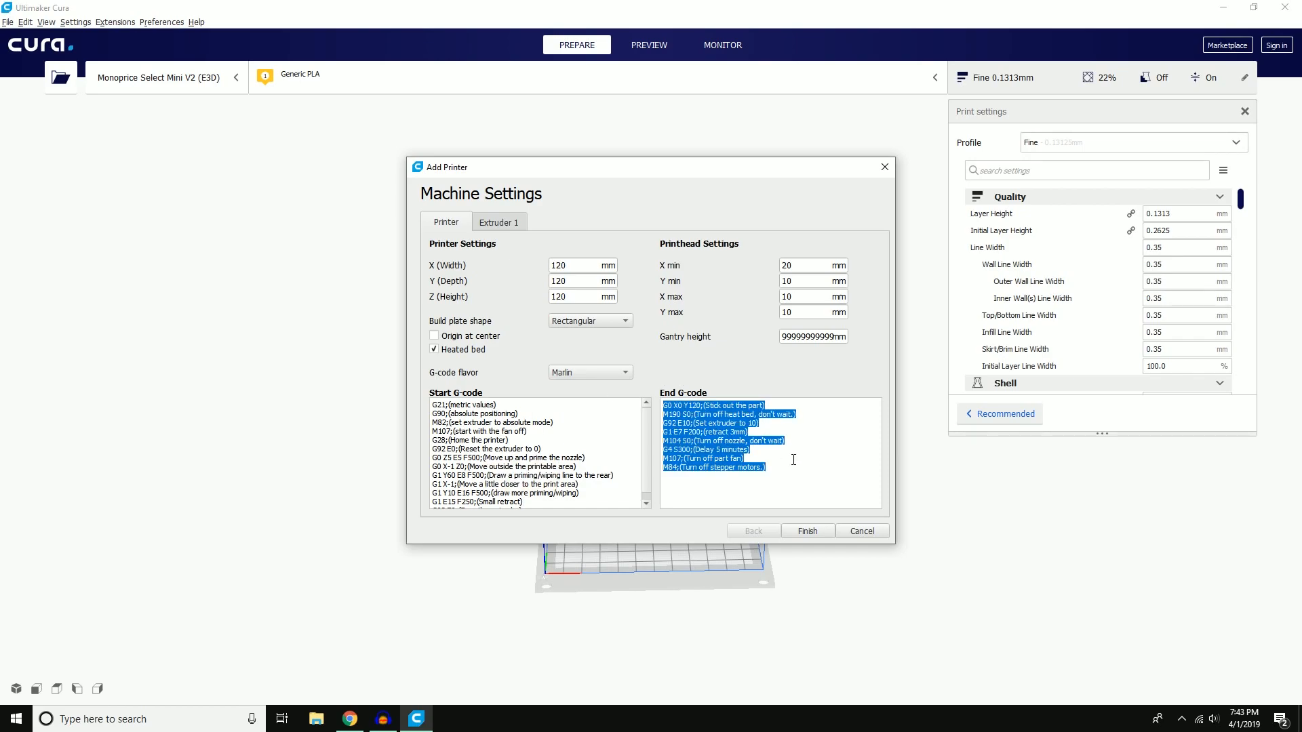
pyautogui.click(789, 461)
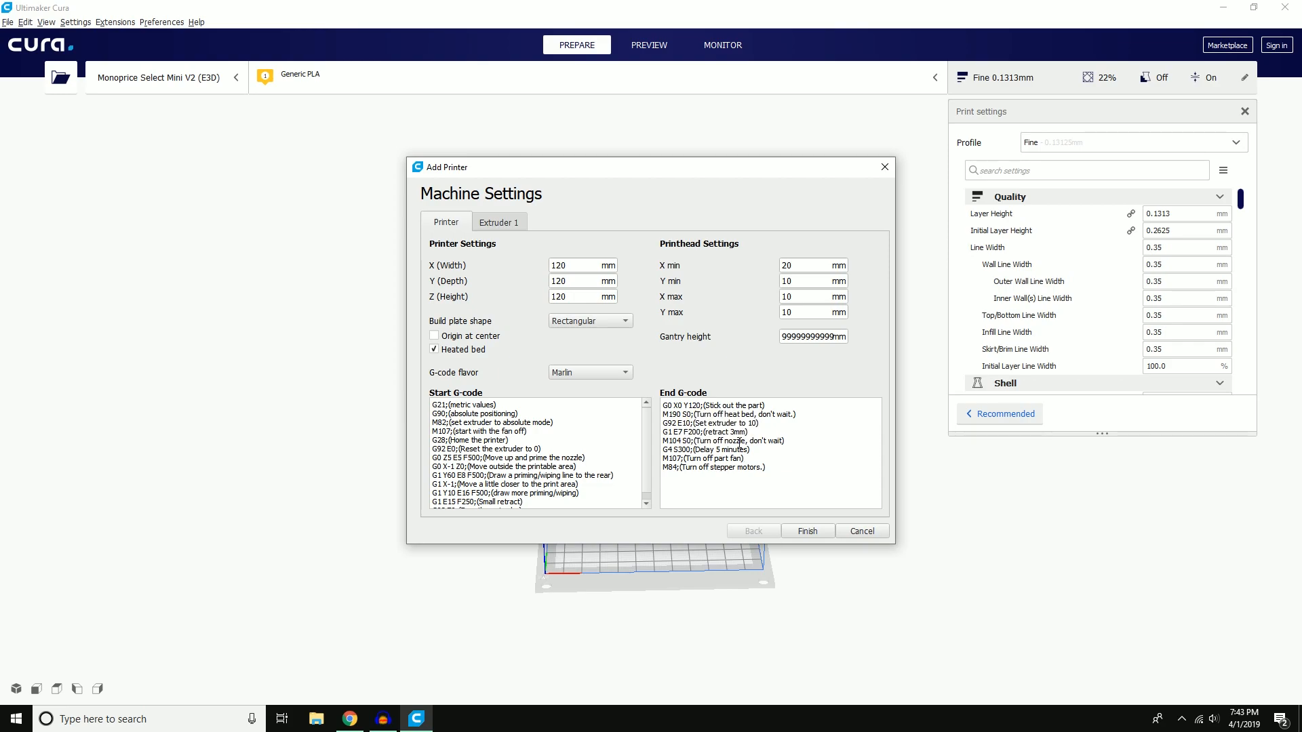
pyautogui.moveTo(695, 460); pyautogui.dragTo(761, 476)
pyautogui.click(696, 468)
pyautogui.moveTo(568, 266); pyautogui.dragTo(504, 290)
pyautogui.moveTo(805, 262); pyautogui.dragTo(502, 342)
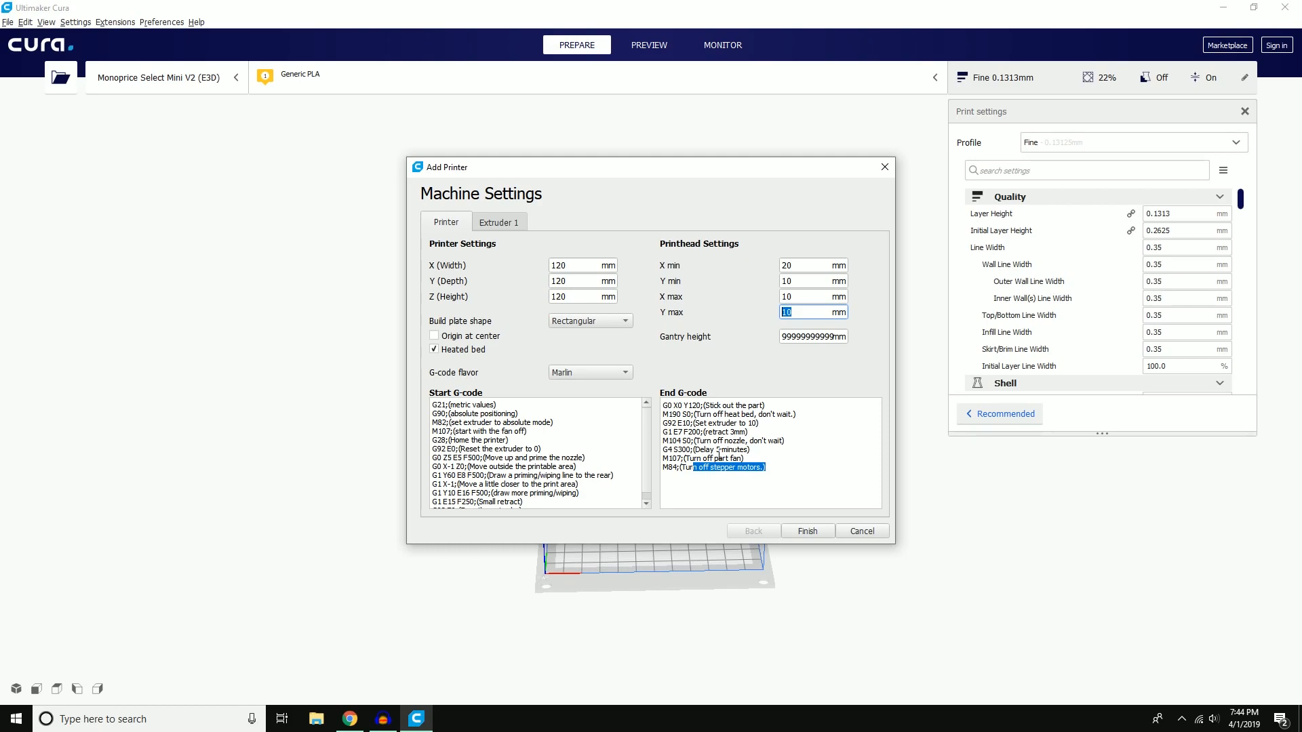
# Step: Check the nozzle settings of Extruder 1 and finish the machine setup with the default values
pyautogui.click(518, 226)
pyautogui.click(604, 263)
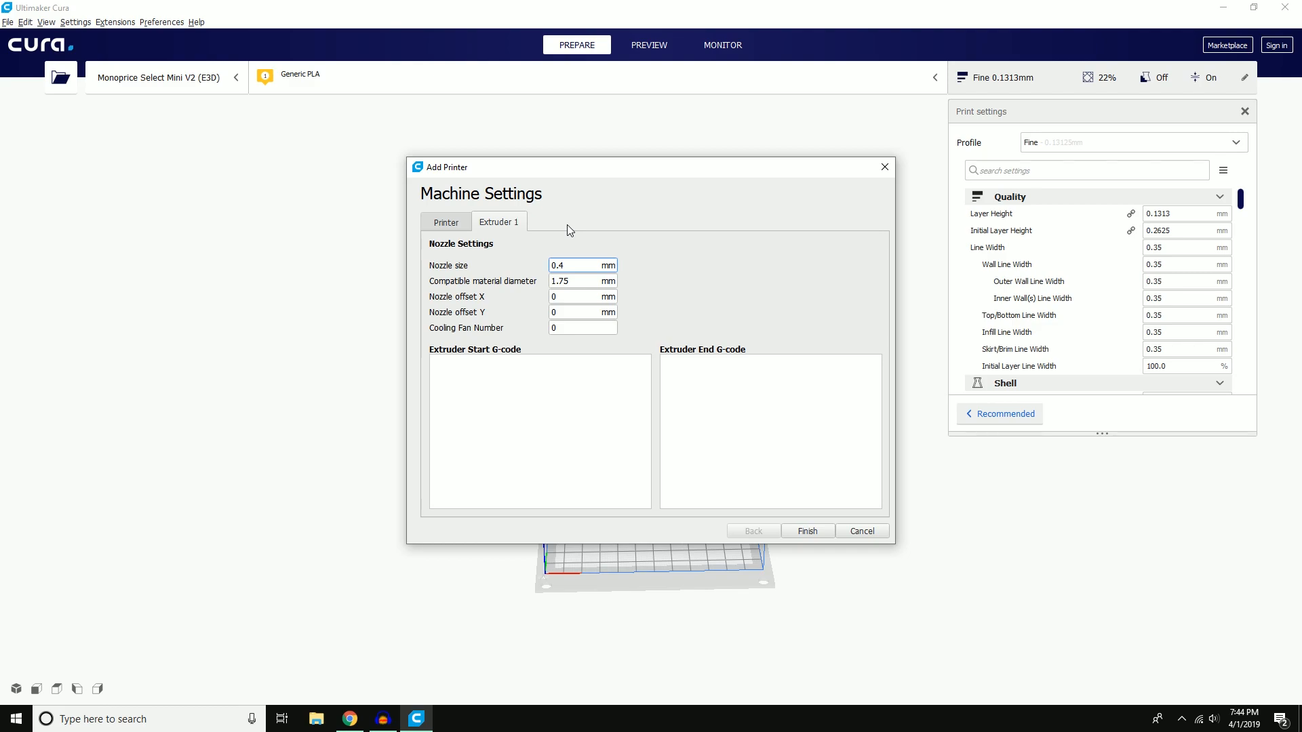
pyautogui.moveTo(804, 545); pyautogui.dragTo(804, 546)
pyautogui.click(807, 531)
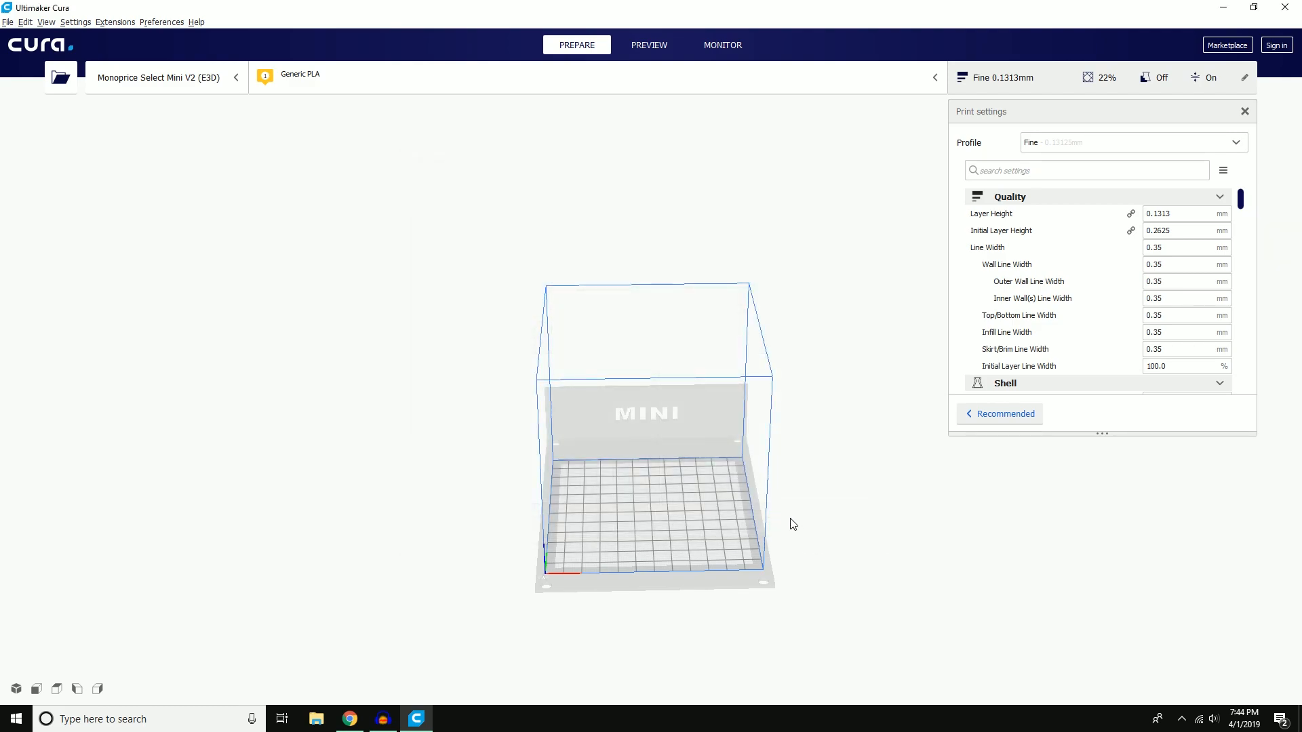
# Step: Switch the active printer to the Creality Ender-3 to compare its build plate
pyautogui.scroll(2, 702, 551)
pyautogui.moveTo(704, 593); pyautogui.dragTo(698, 546, button='right')
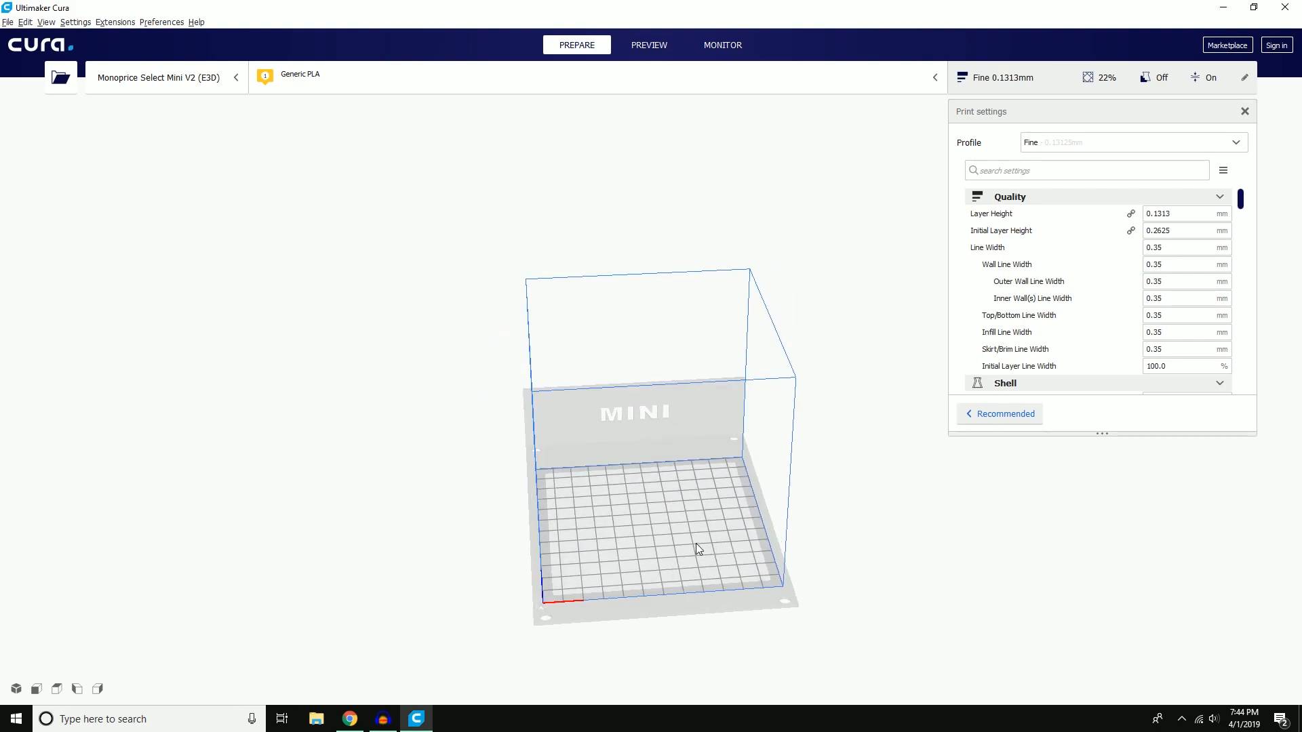
pyautogui.moveTo(756, 517); pyautogui.dragTo(651, 502, button='right')
pyautogui.click(223, 82)
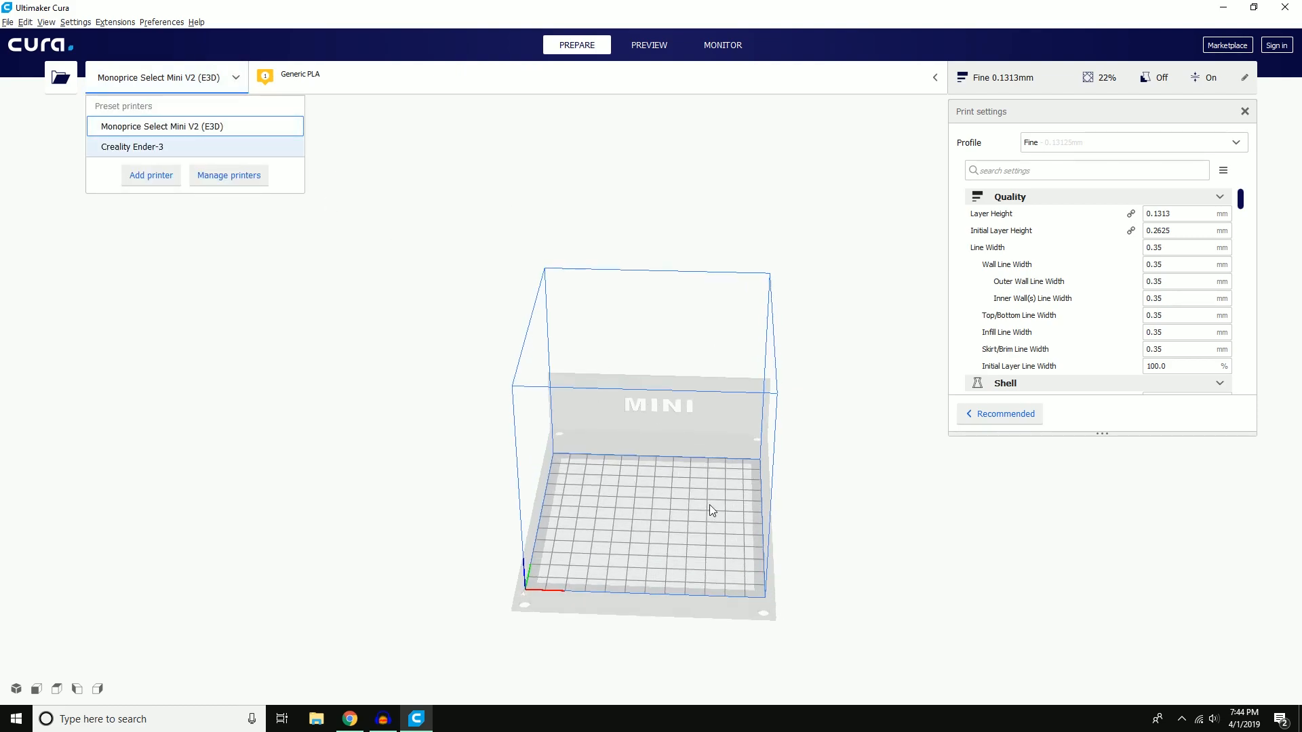
pyautogui.moveTo(747, 541); pyautogui.dragTo(737, 566, button='right')
pyautogui.scroll(-2, 737, 566)
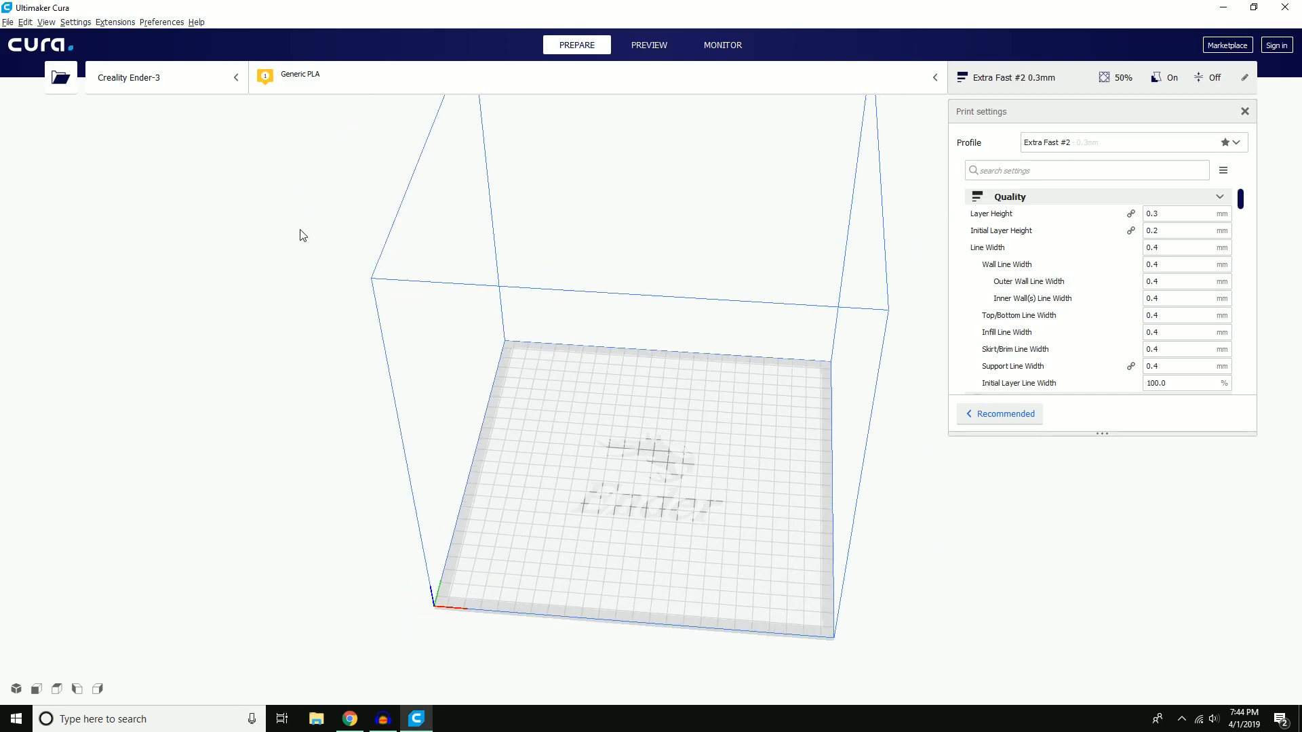
# Step: Switch the active printer back to the Monoprice Select Mini V2 (E3D)
pyautogui.click(201, 80)
pyautogui.click(185, 132)
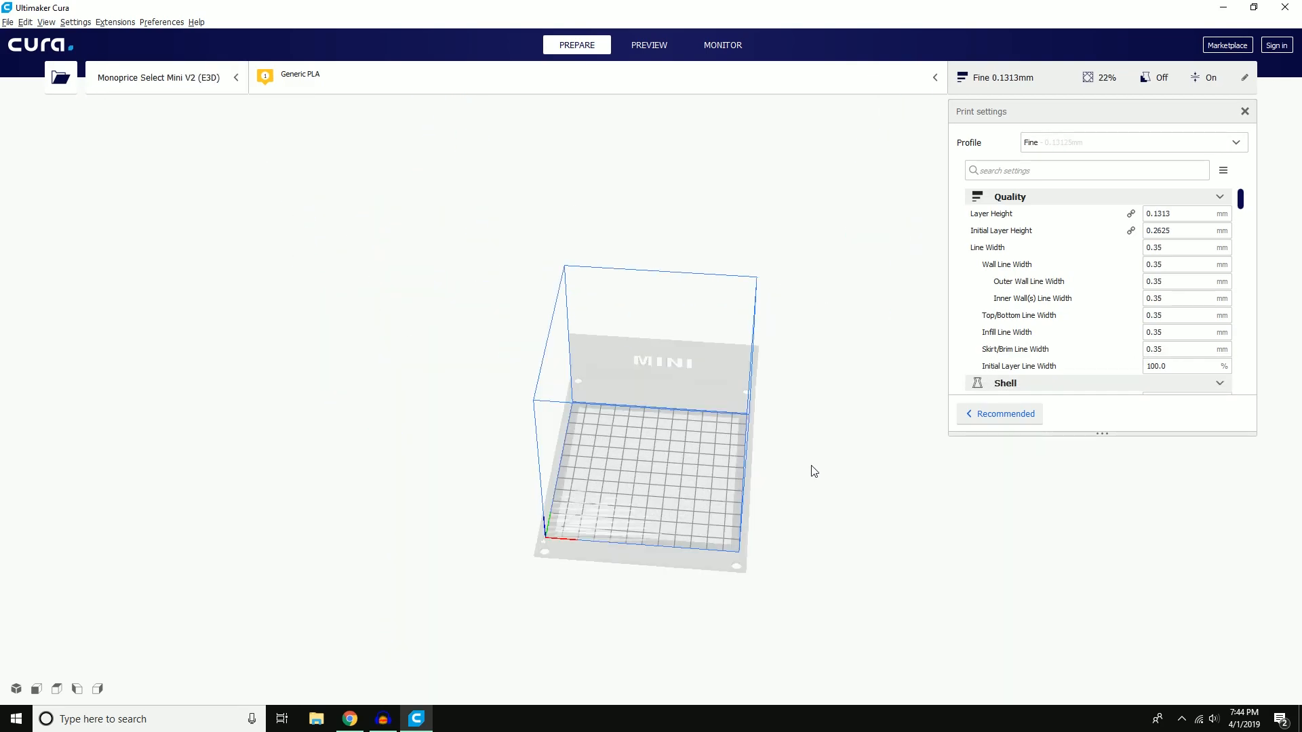
pyautogui.moveTo(807, 521); pyautogui.dragTo(821, 502, button='right')
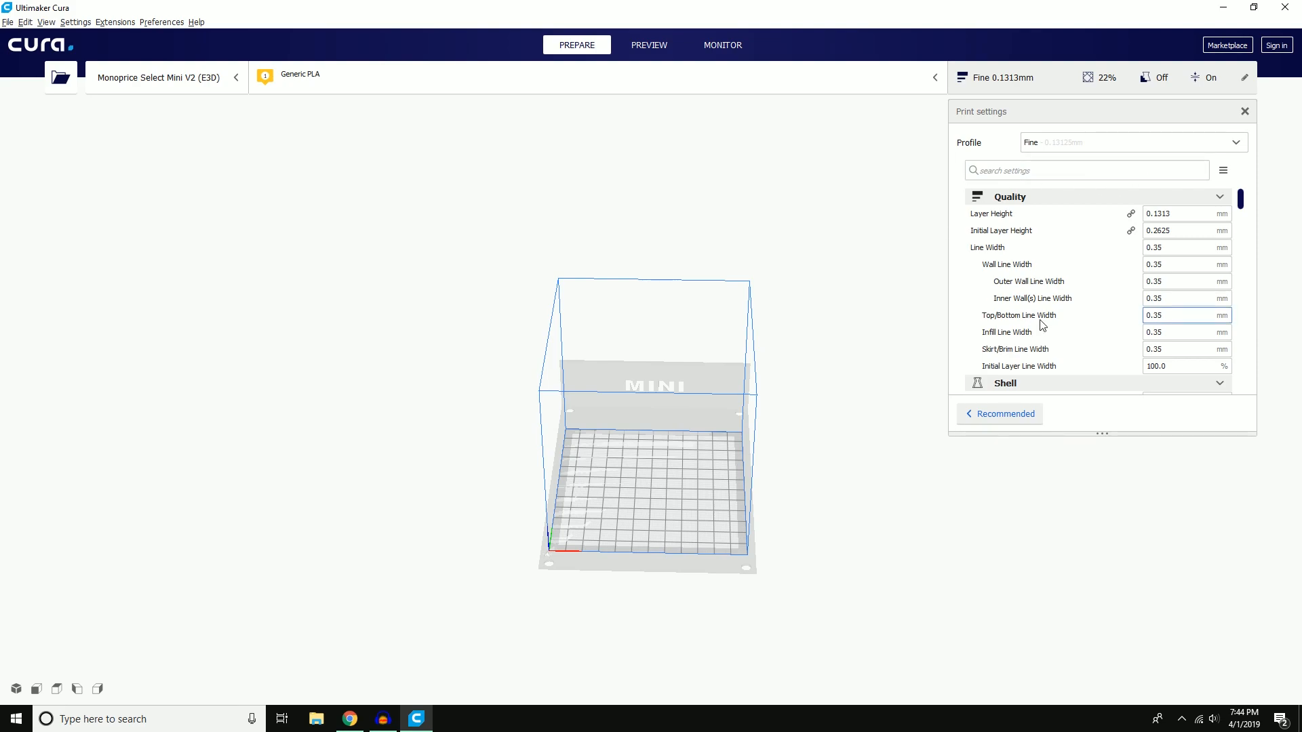
# Step: Look through the custom print settings of the Fine profile, covering the Quality, Shell and Infill categories
pyautogui.scroll(-3, 1126, 323)
pyautogui.scroll(-15, 1126, 322)
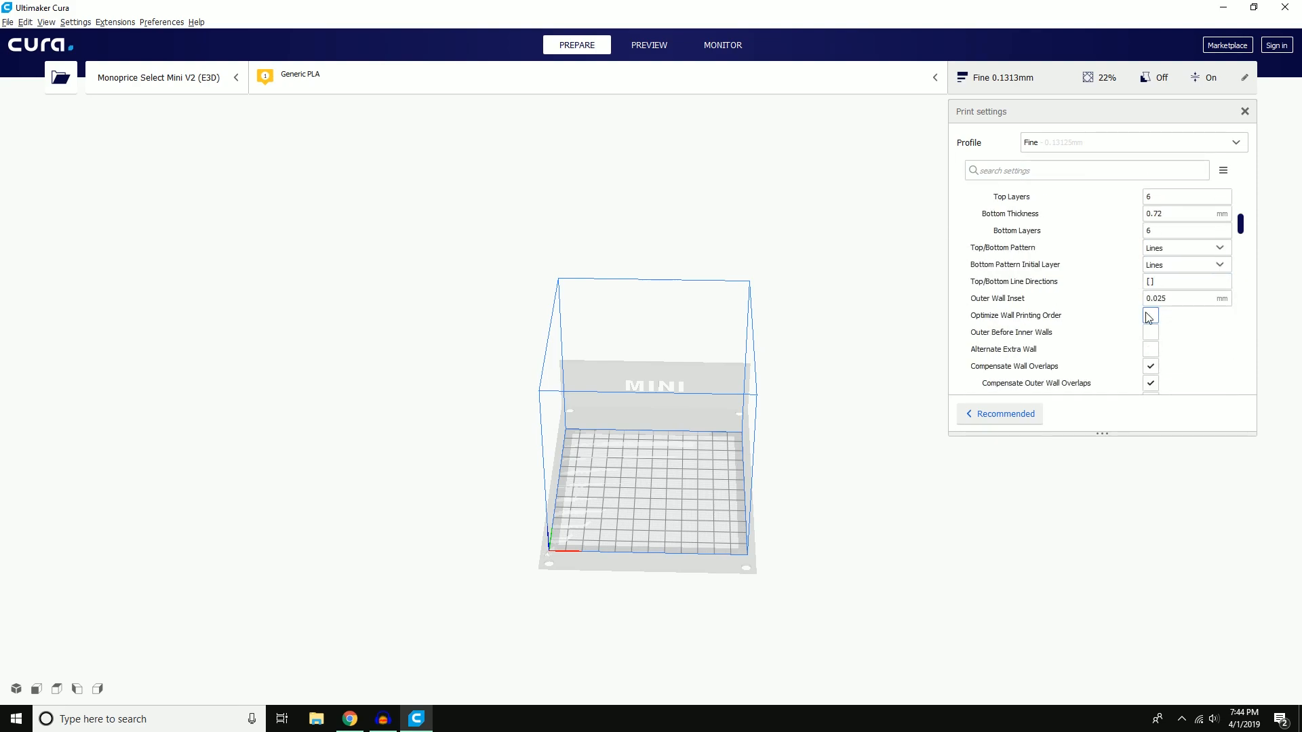
pyautogui.scroll(-15, 1148, 318)
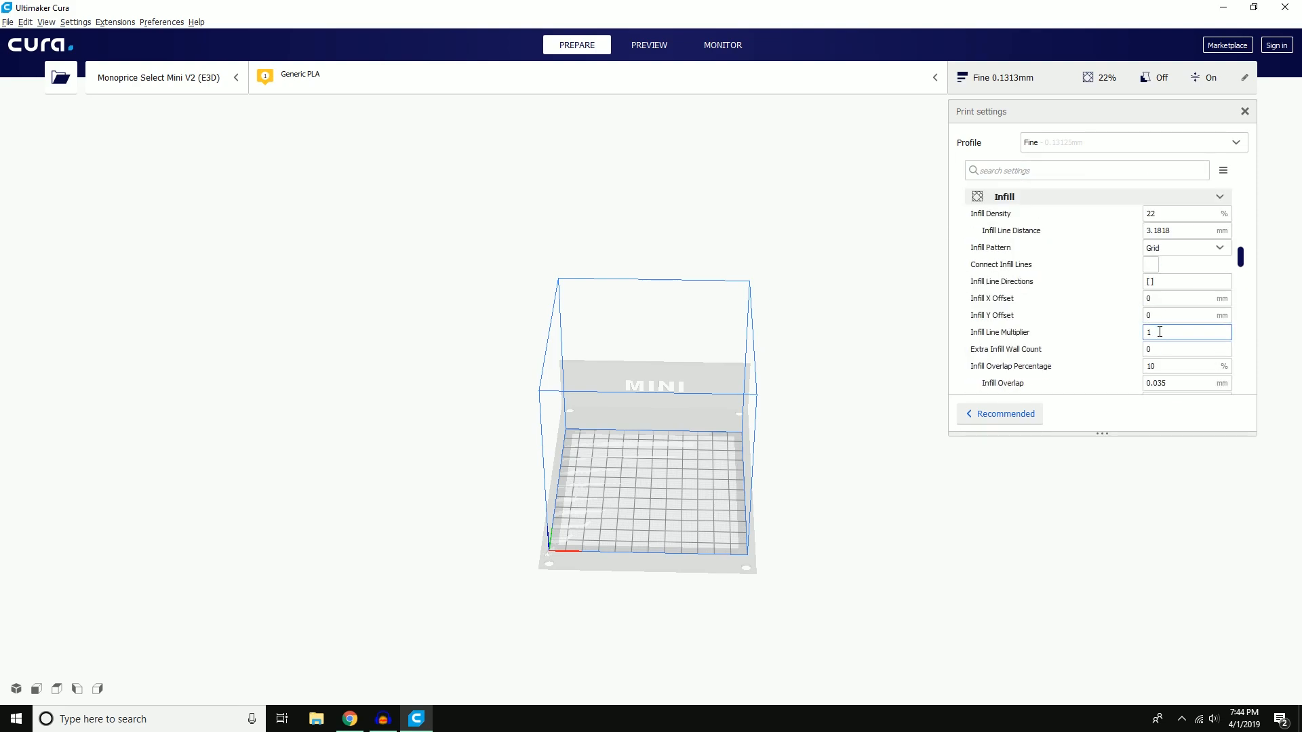
pyautogui.scroll(20, 1112, 366)
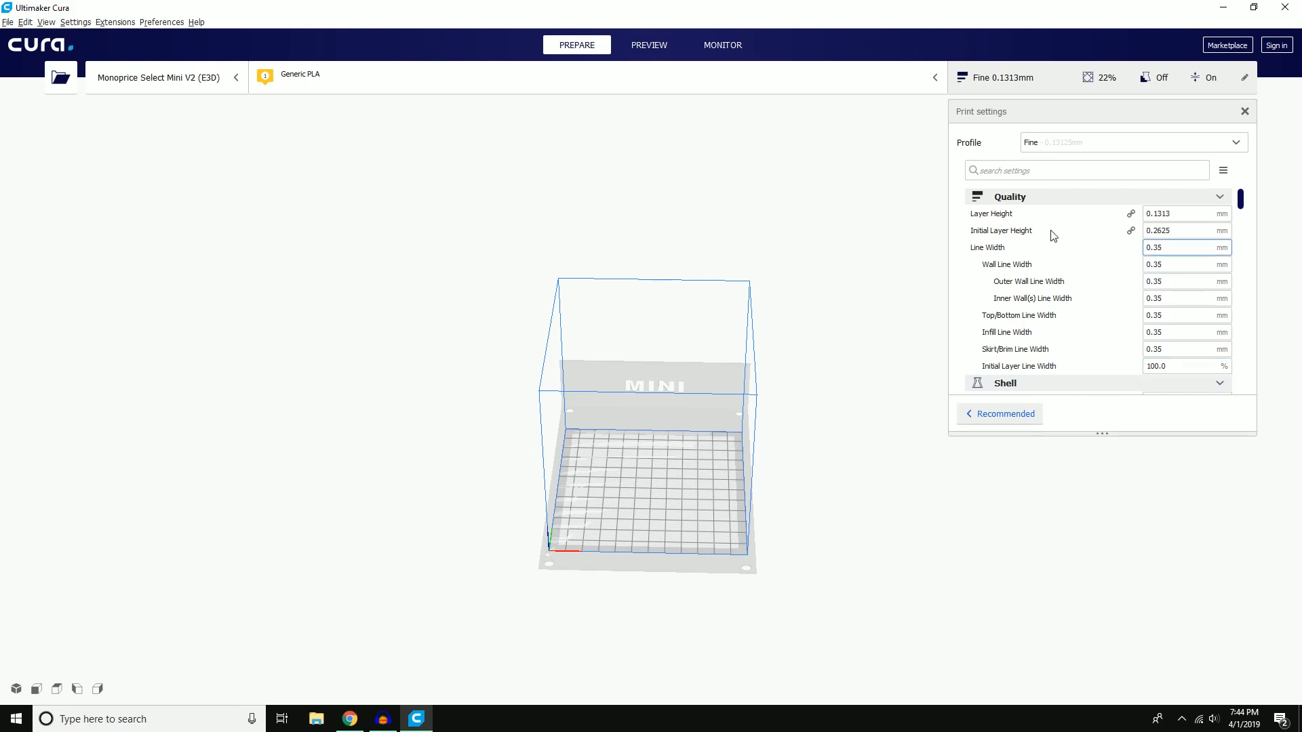
pyautogui.click(1223, 171)
pyautogui.click(1207, 252)
pyautogui.scroll(-10, 1050, 300)
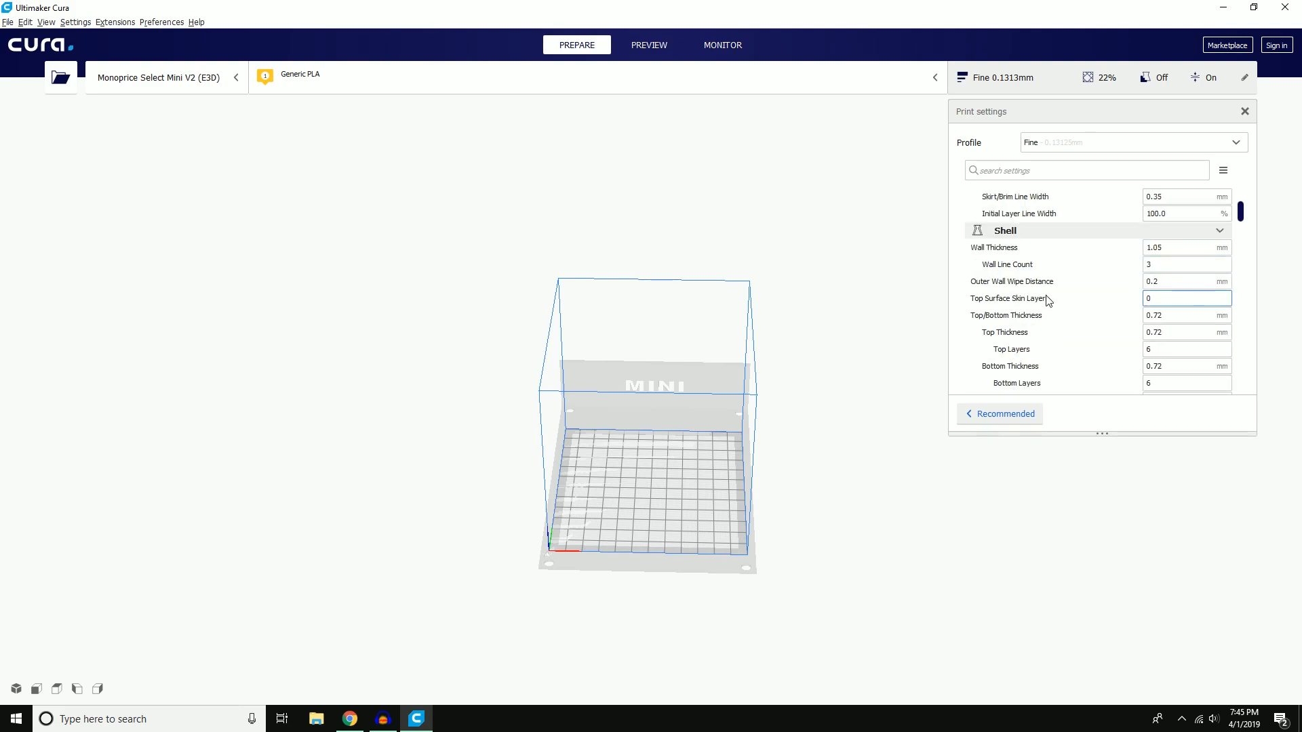
pyautogui.scroll(-15, 1050, 300)
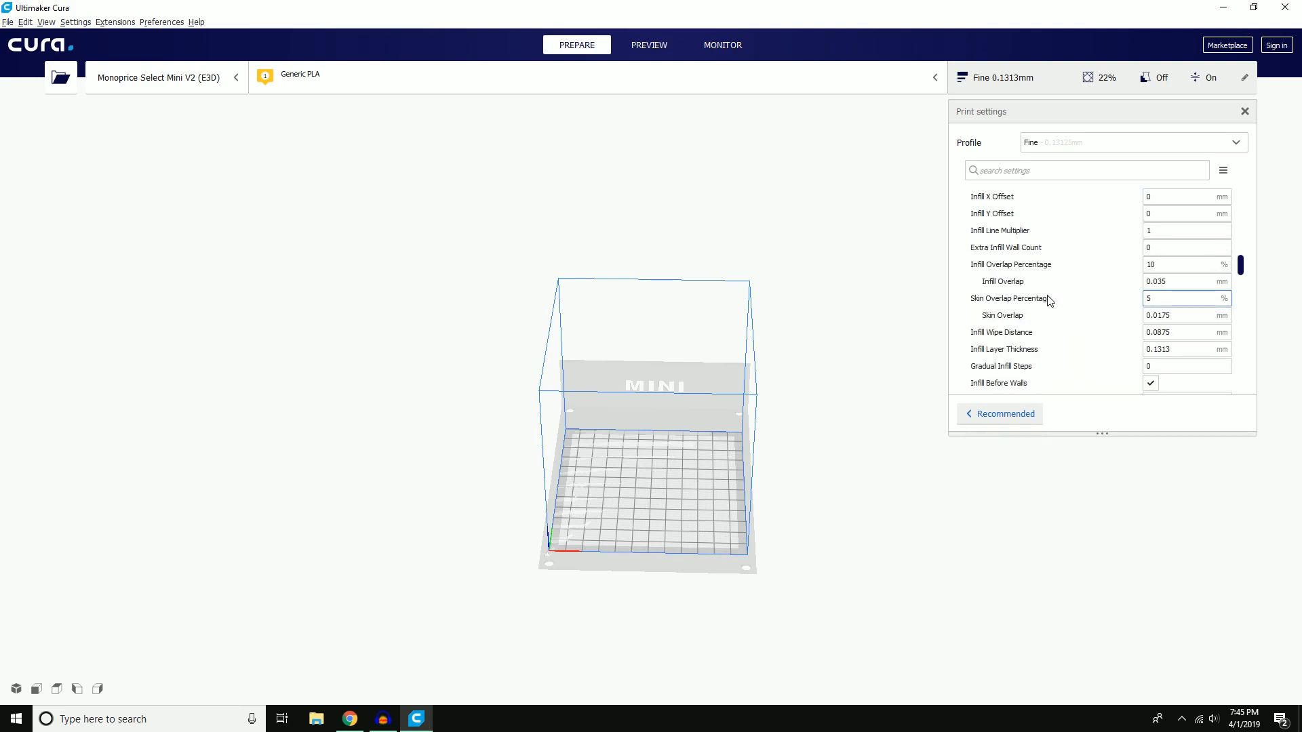
# Step: Skim the custom settings from Infill down to Experimental and check which quality profiles are available
pyautogui.scroll(-15, 1049, 301)
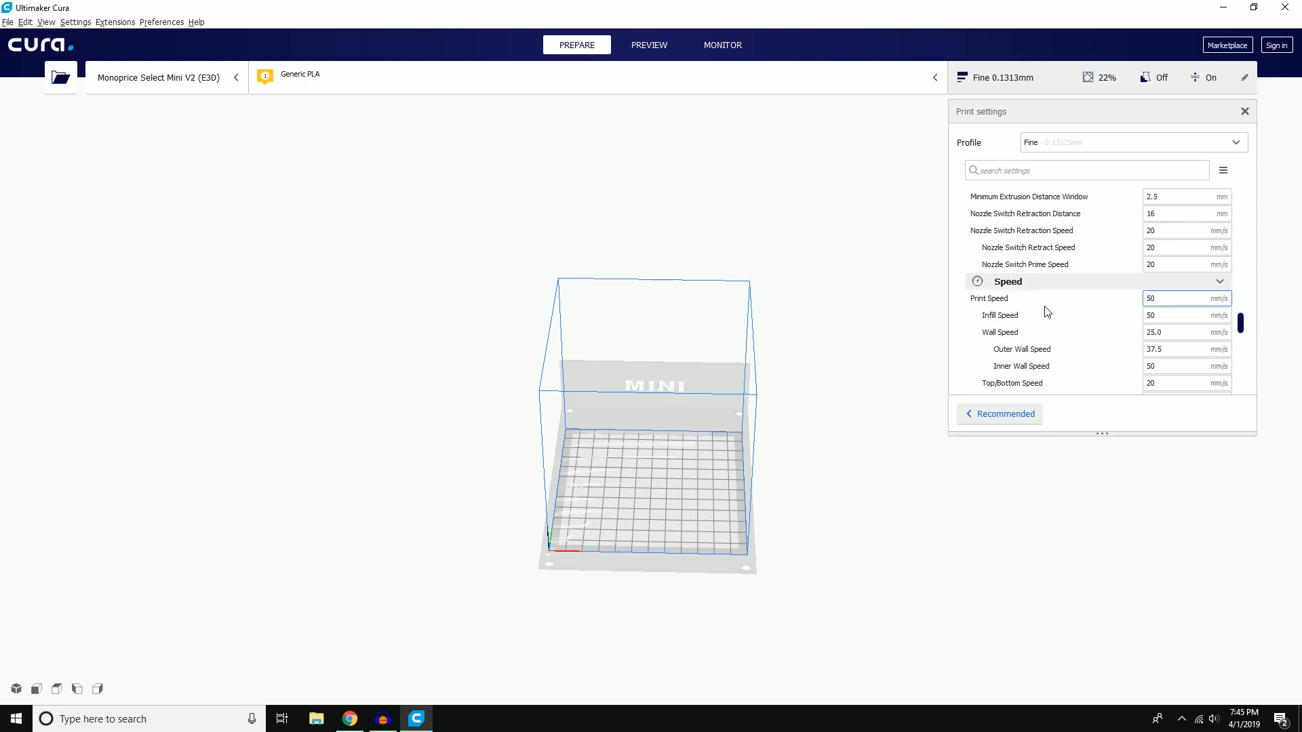
pyautogui.scroll(-15, 1050, 300)
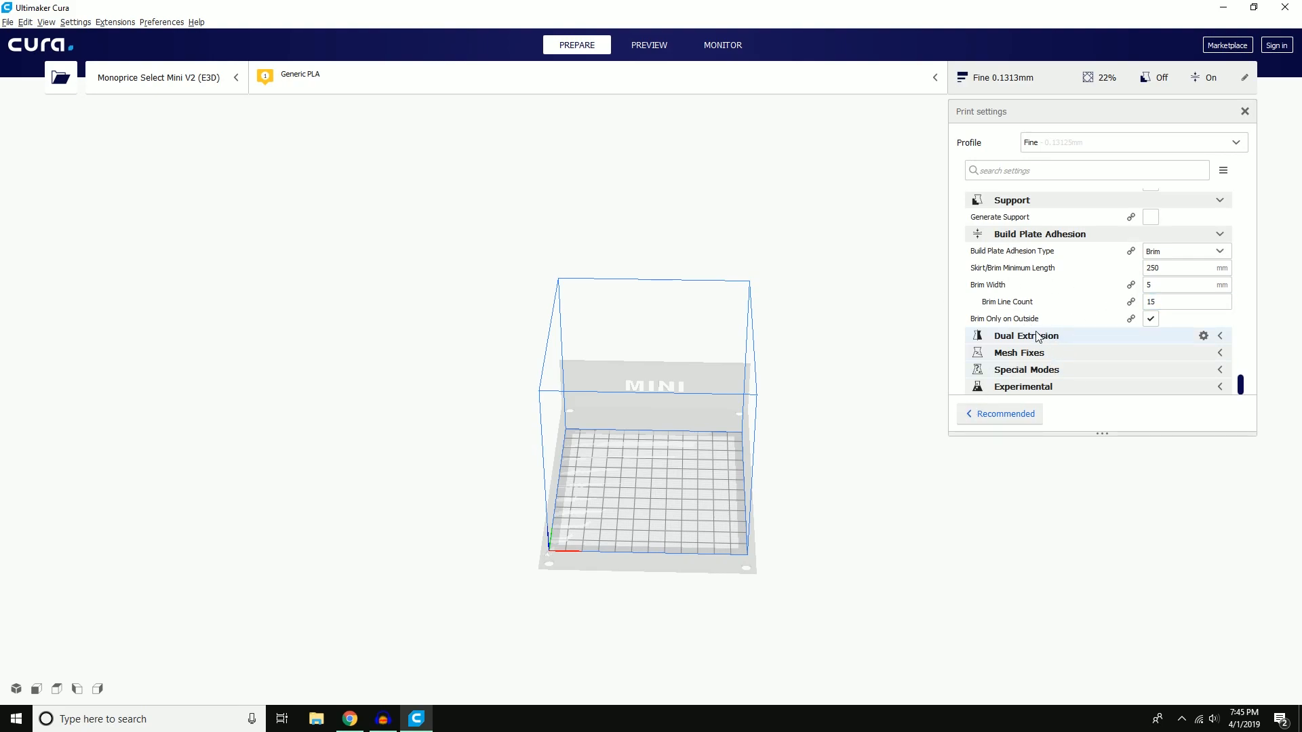
pyautogui.scroll(8, 1011, 310)
pyautogui.scroll(12, 1012, 310)
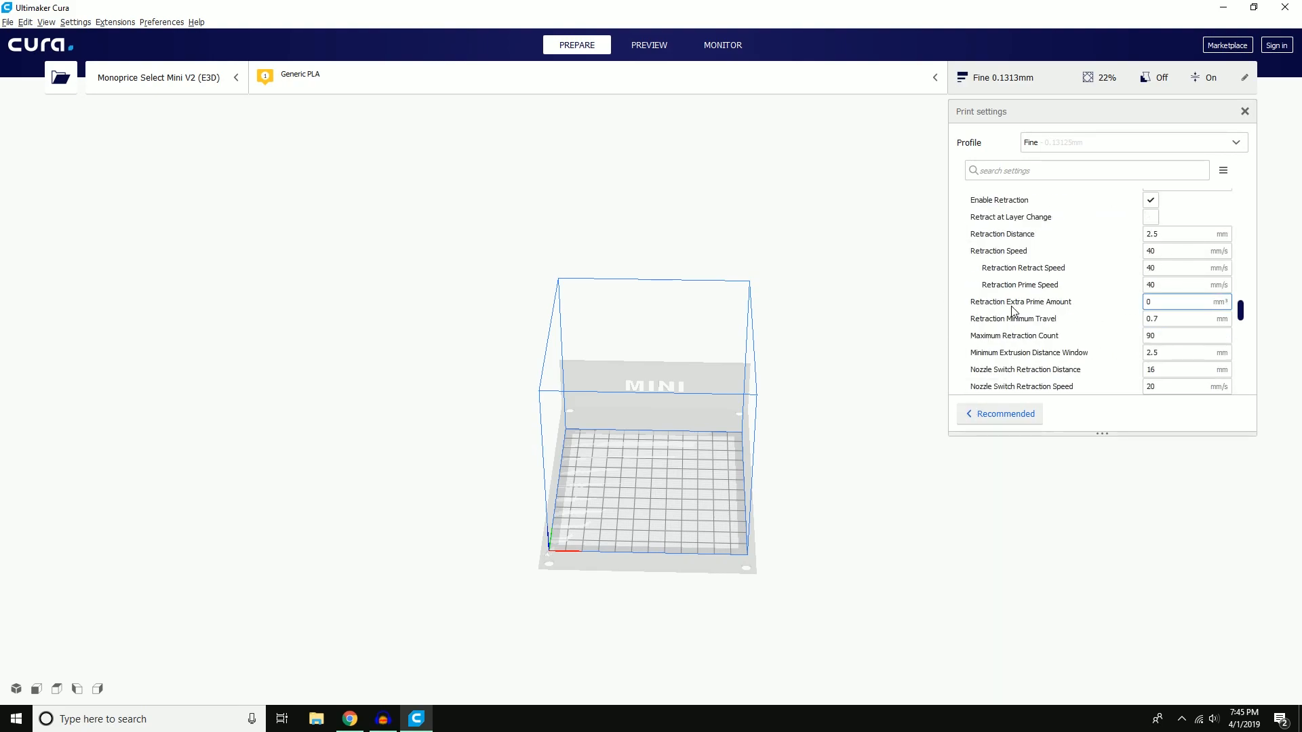
pyautogui.scroll(12, 1014, 312)
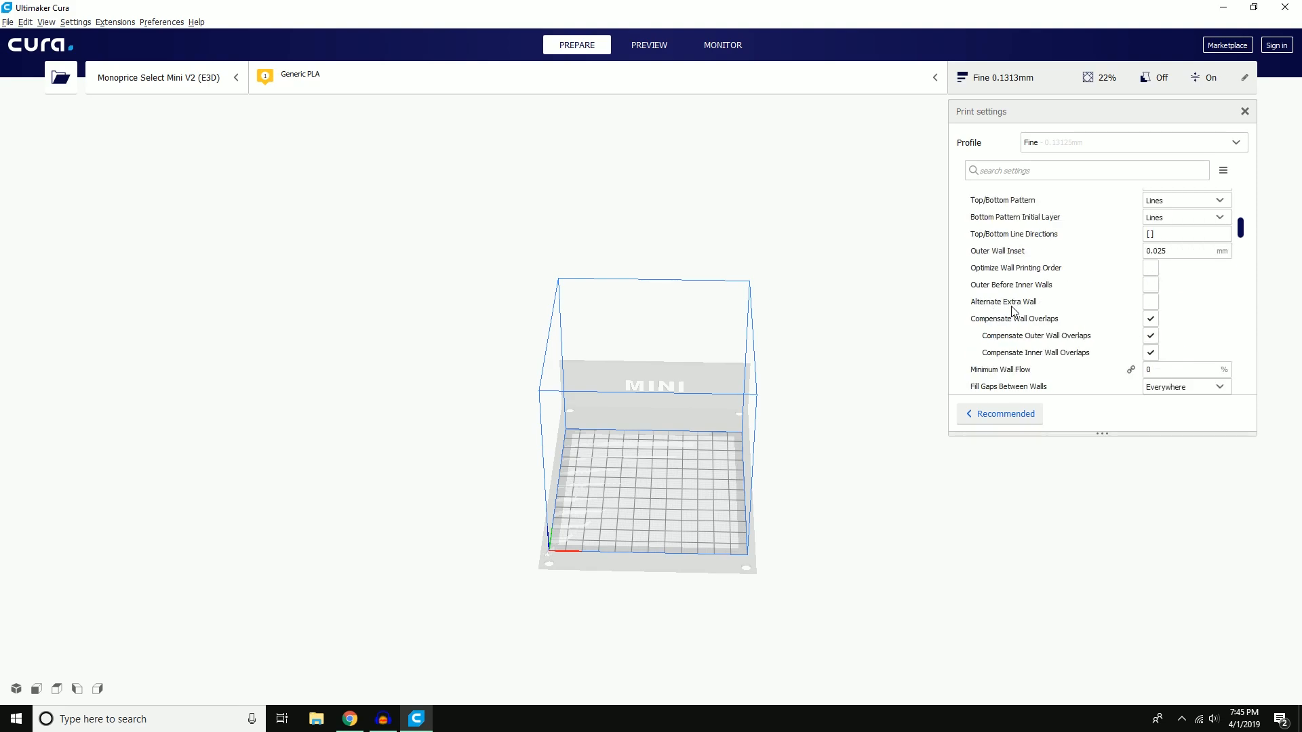
pyautogui.scroll(5, 1003, 314)
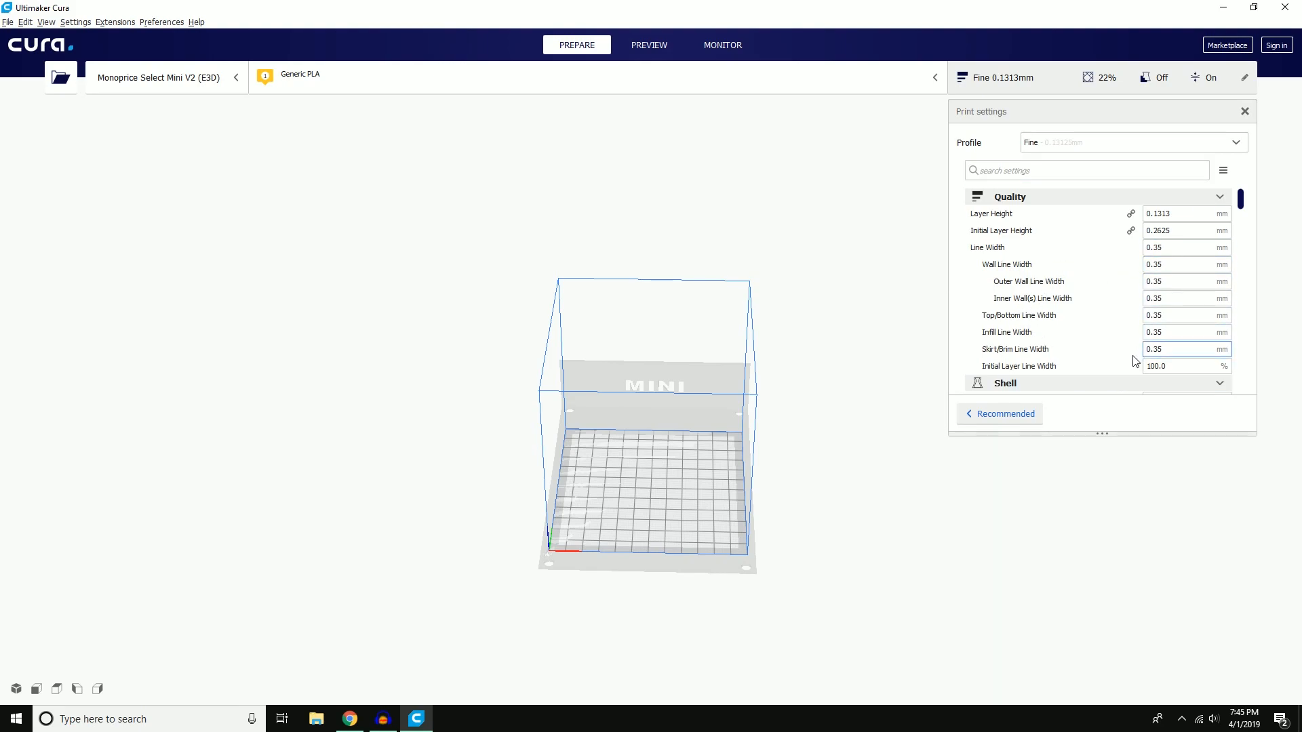
pyautogui.click(1095, 143)
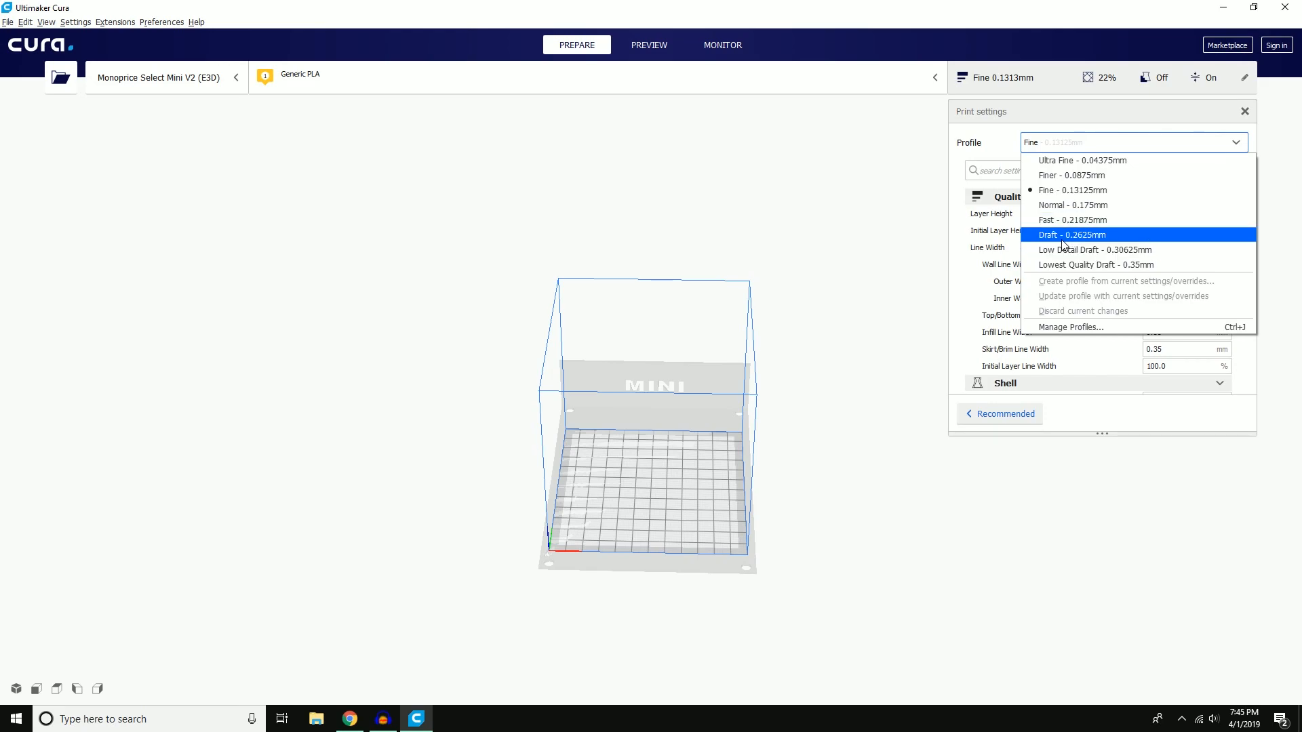
pyautogui.scroll(-3, 1108, 258)
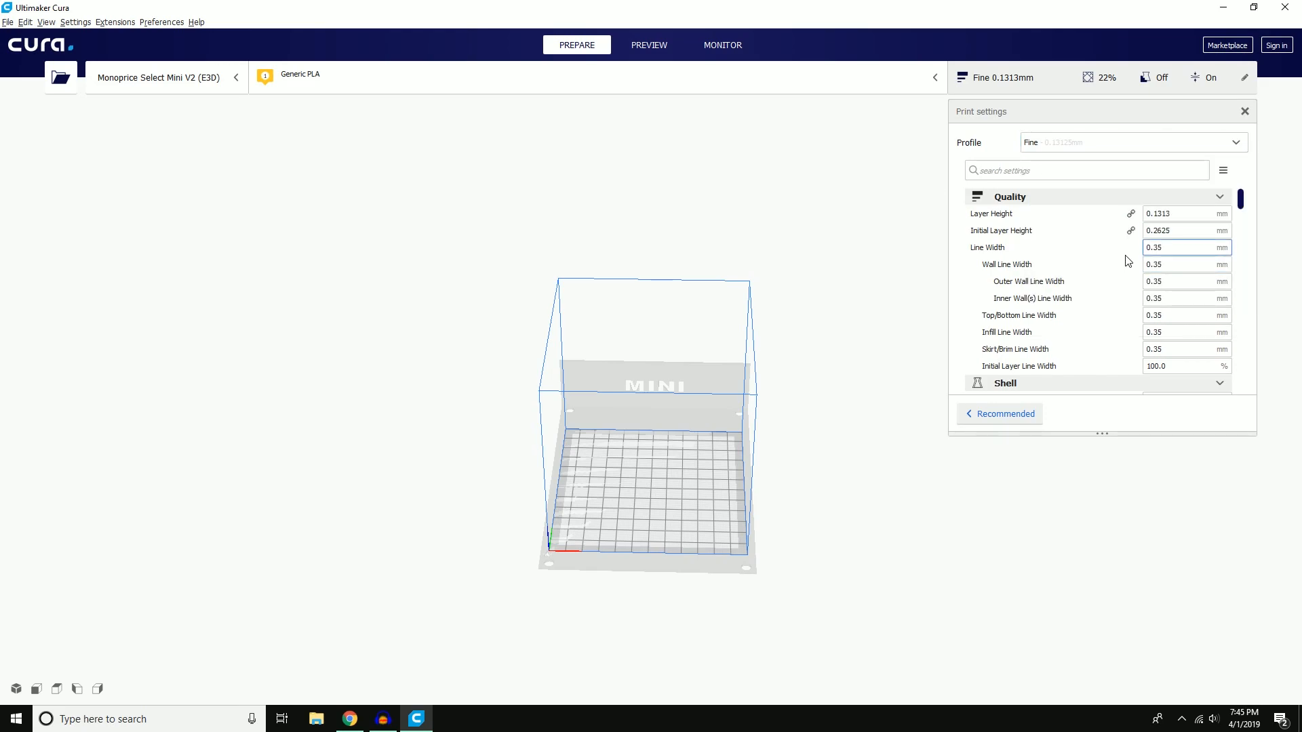
# Step: Review the Shell settings and examine the Infill Density value in the Infill category
pyautogui.scroll(-5, 1069, 255)
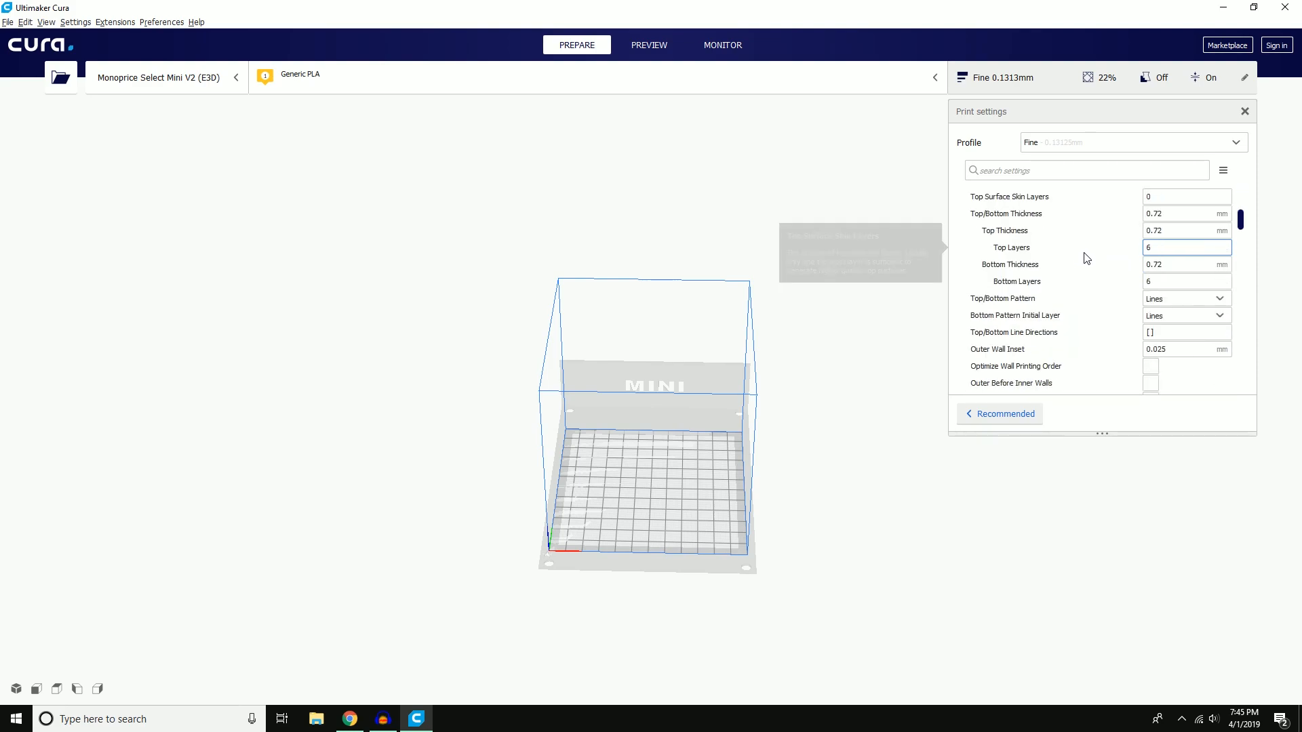
pyautogui.scroll(-3, 1094, 291)
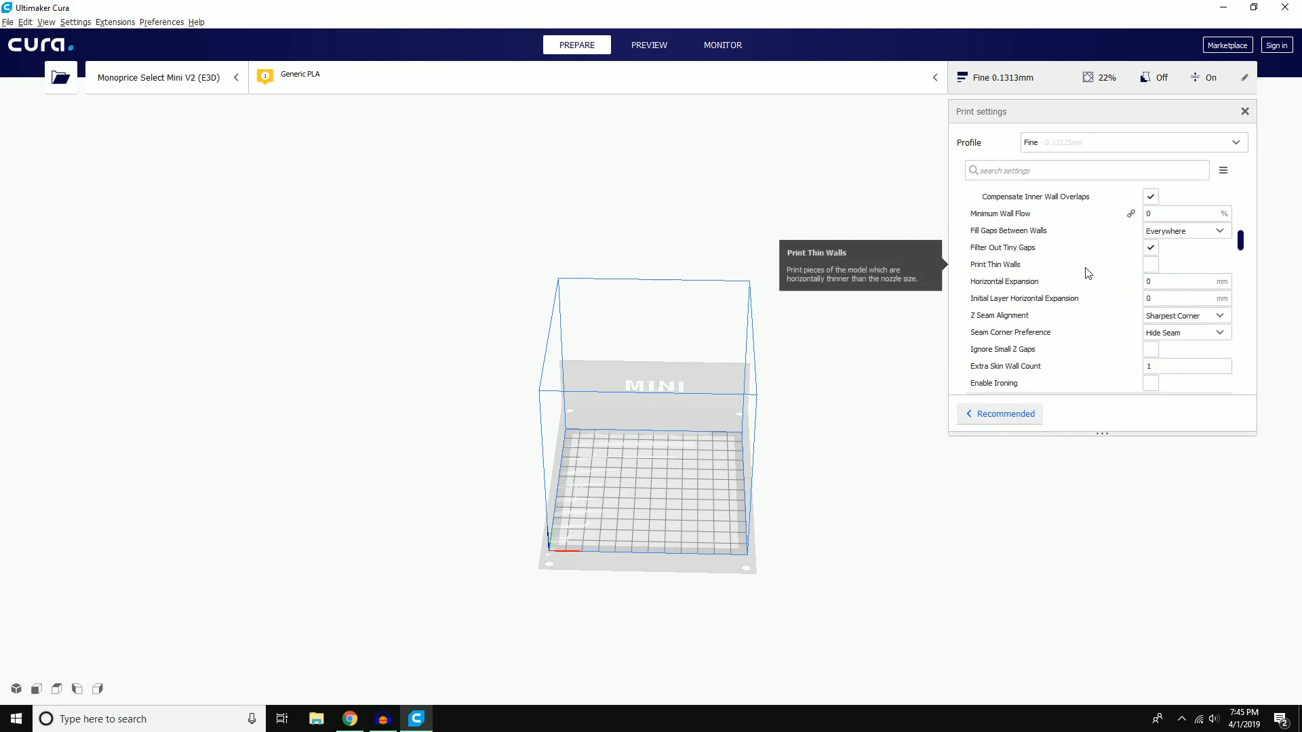
pyautogui.scroll(-2, 1104, 257)
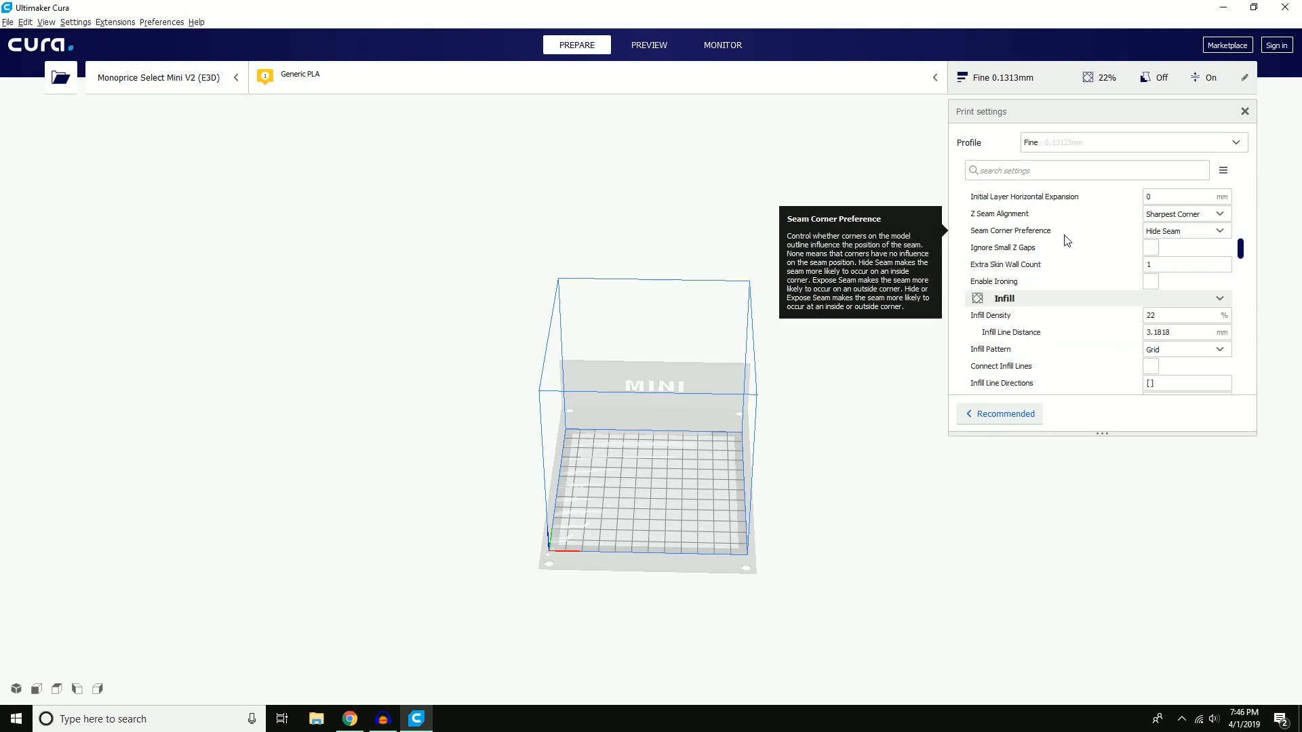
pyautogui.doubleClick(1163, 316)
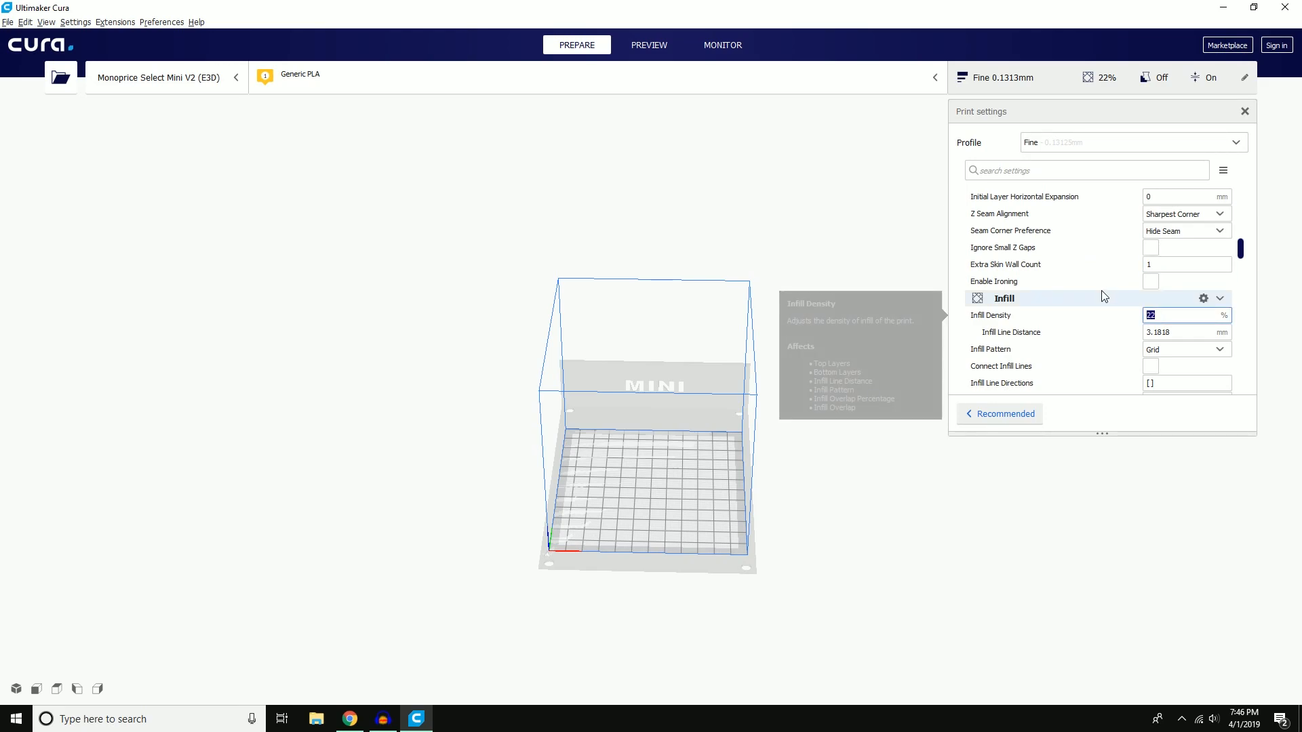
pyautogui.click(1168, 314)
pyautogui.moveTo(1167, 315); pyautogui.dragTo(1129, 318)
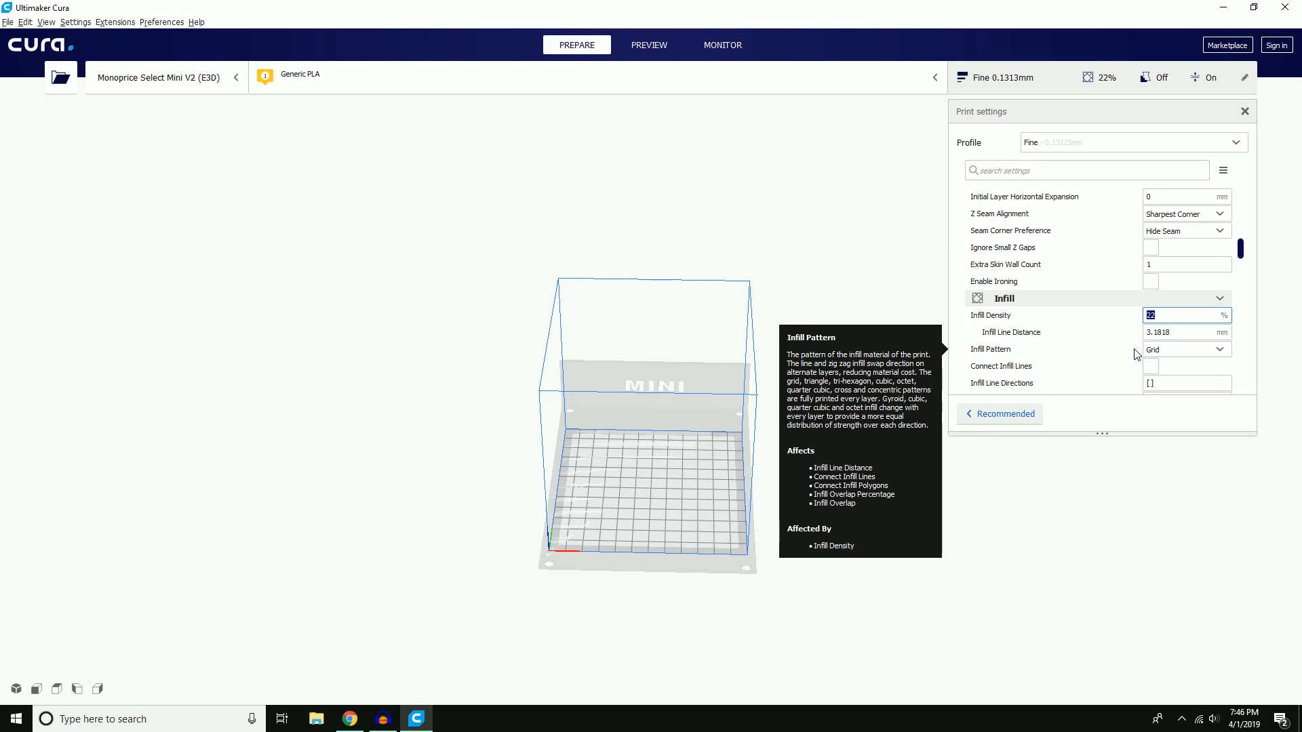
# Step: Look over the remaining Infill settings and examine the Default Printing Temperature in the Material category
pyautogui.scroll(-3, 1143, 346)
pyautogui.scroll(-3, 1139, 330)
pyautogui.scroll(-3, 1139, 329)
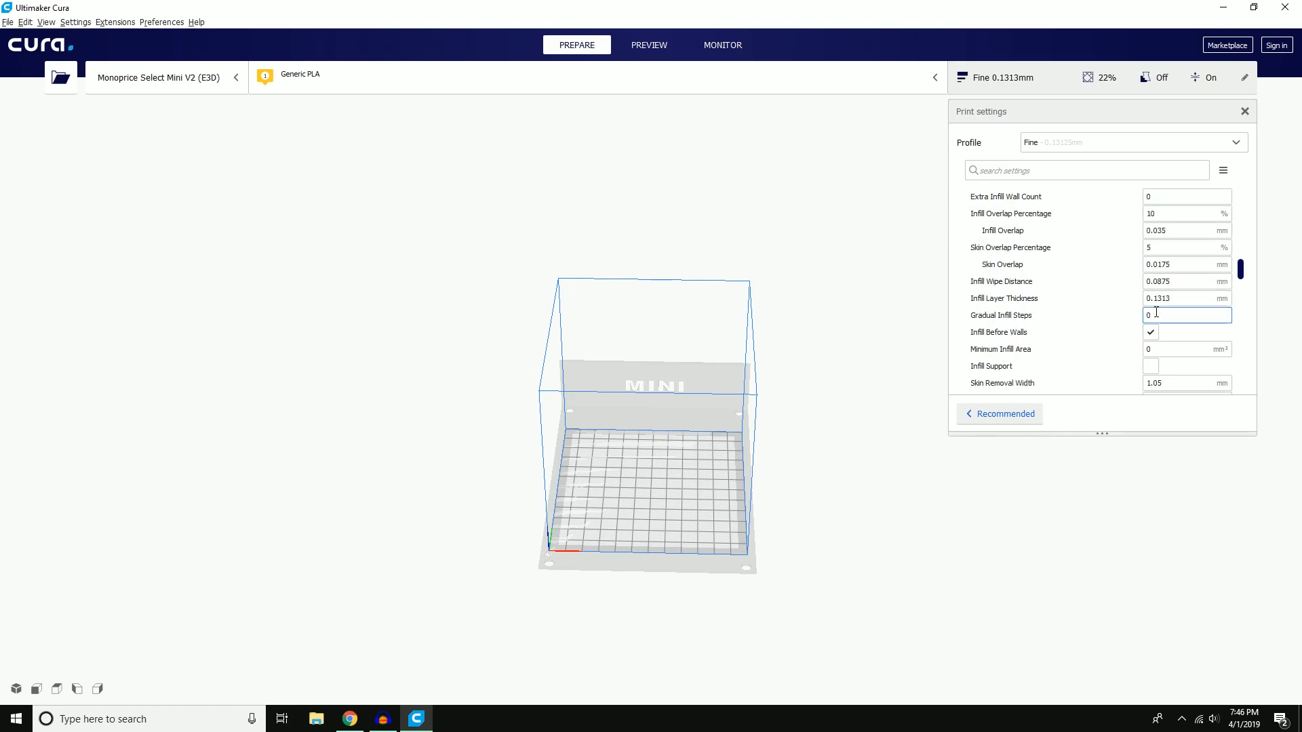
pyautogui.scroll(-1, 1212, 331)
pyautogui.scroll(-3, 1211, 331)
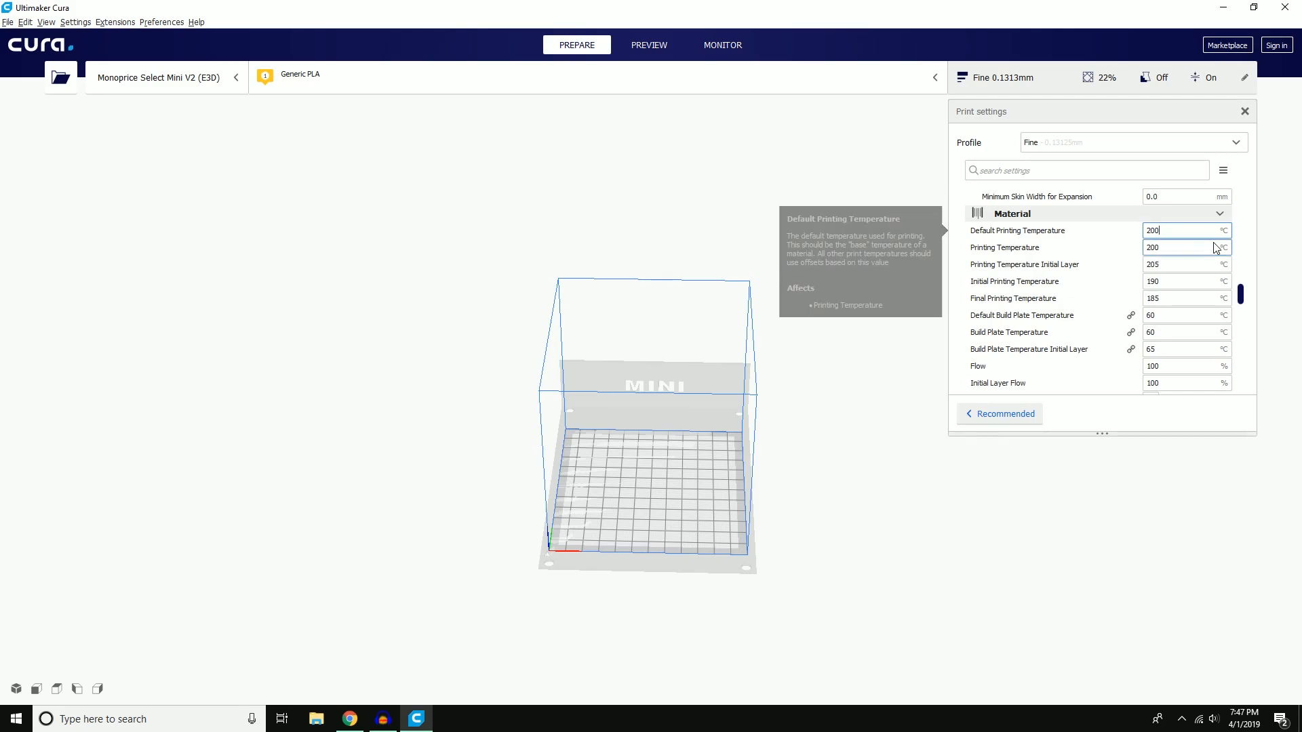
pyautogui.doubleClick(1156, 231)
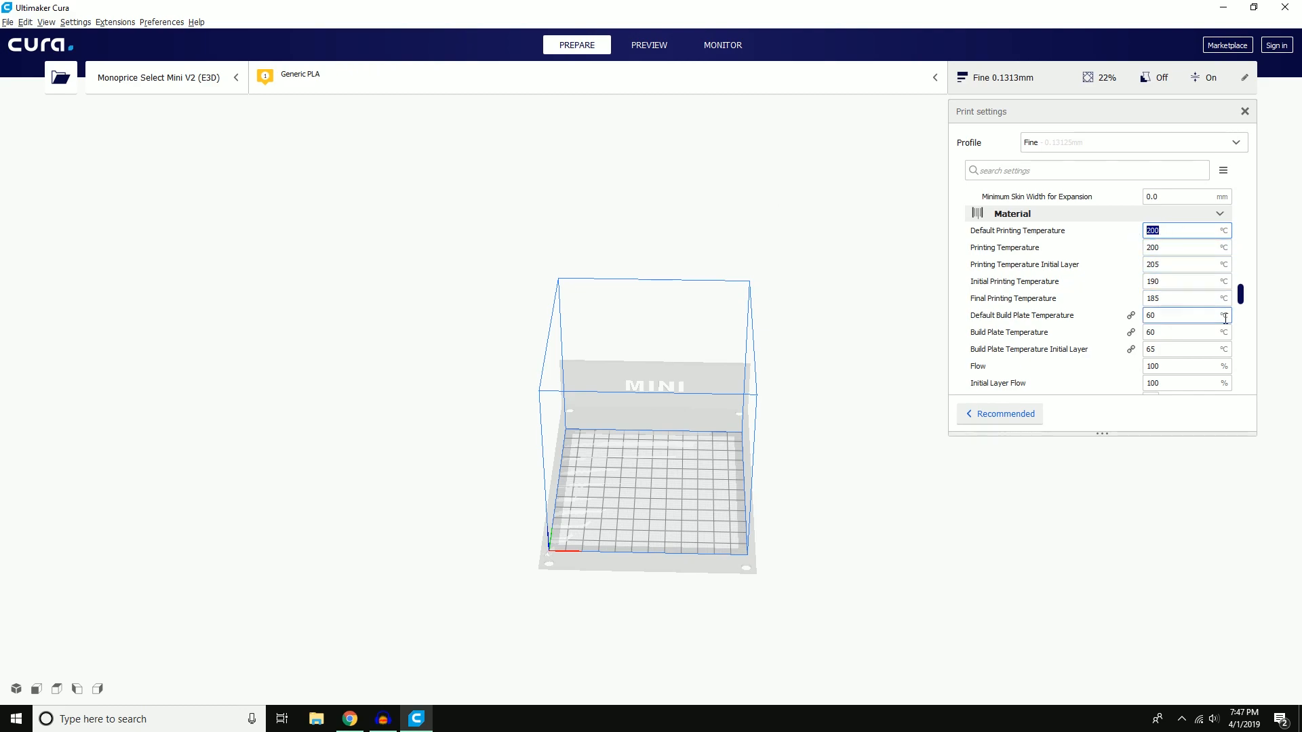
# Step: Set the Default Build Plate Temperature in the Material category to 60 °C
pyautogui.doubleClick(1169, 315)
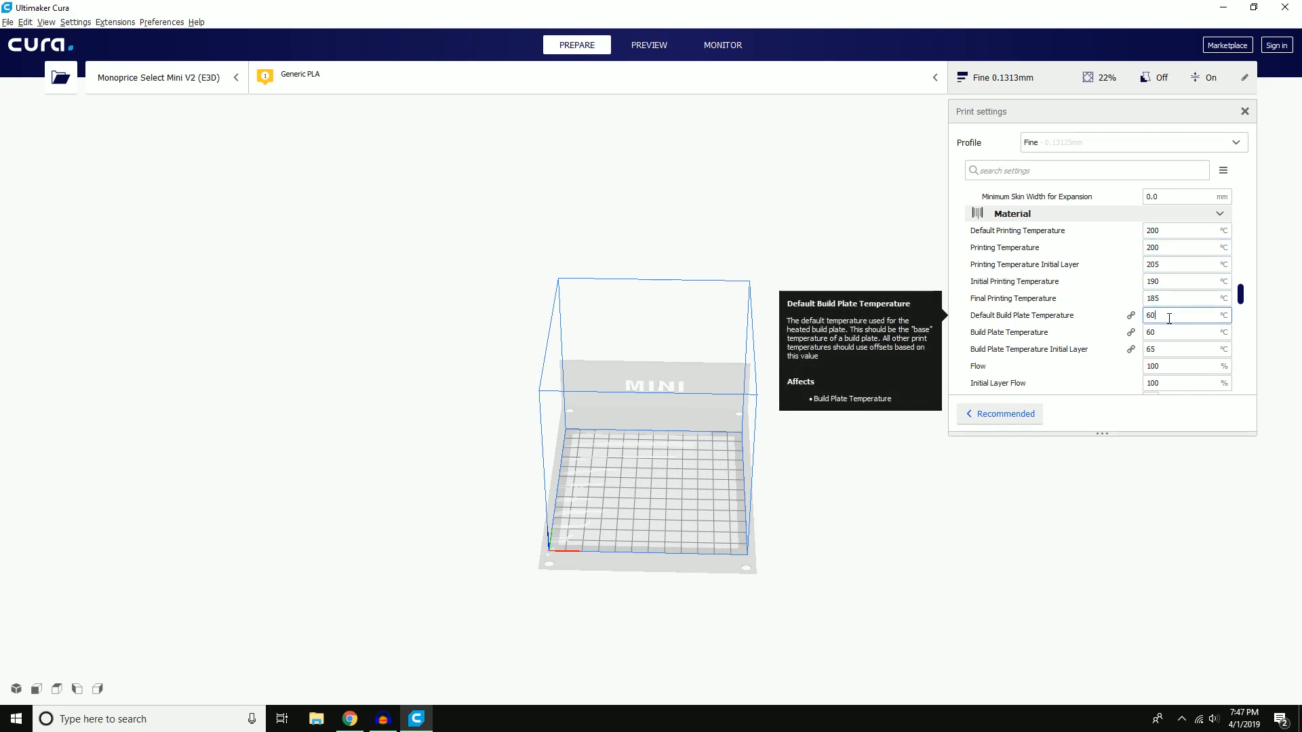
pyautogui.click(1168, 315)
pyautogui.moveTo(1156, 318); pyautogui.dragTo(1147, 317)
pyautogui.write('60')
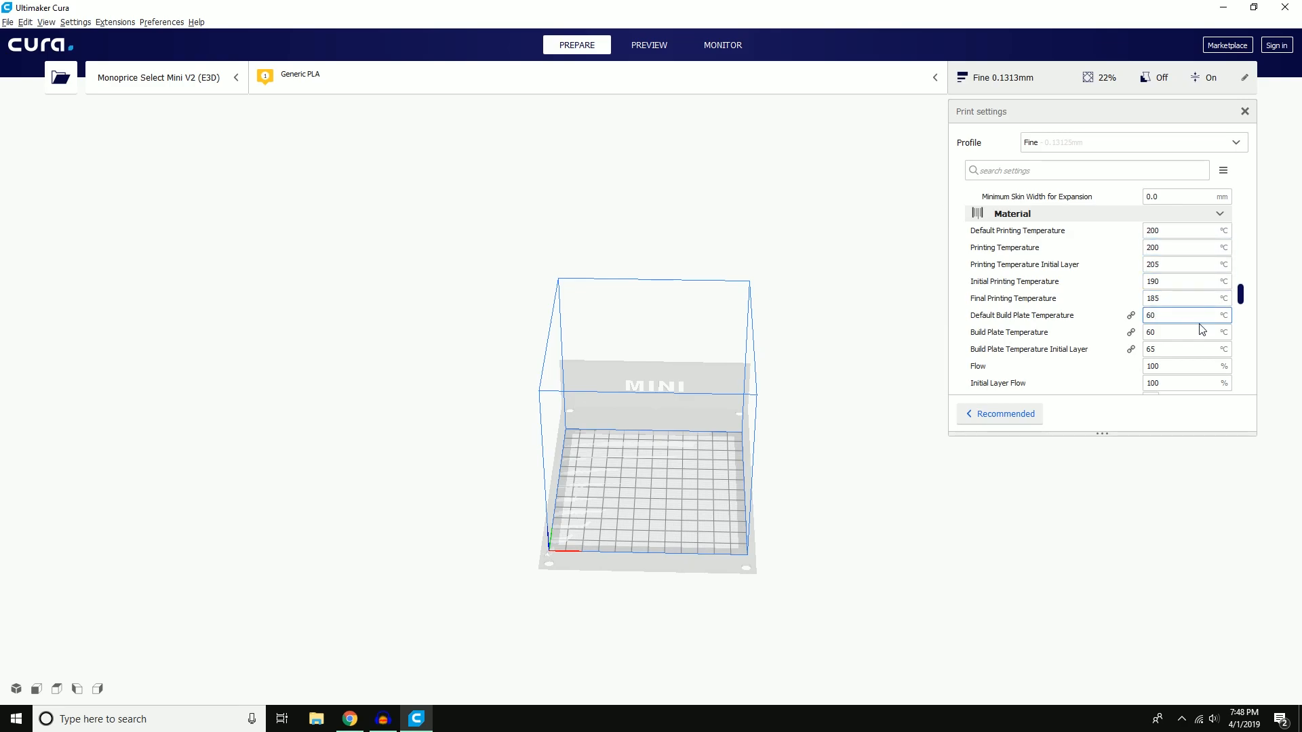
# Step: Review the flow and retraction settings, followed by the Speed, Travel and Cooling categories
pyautogui.scroll(-1, 1180, 329)
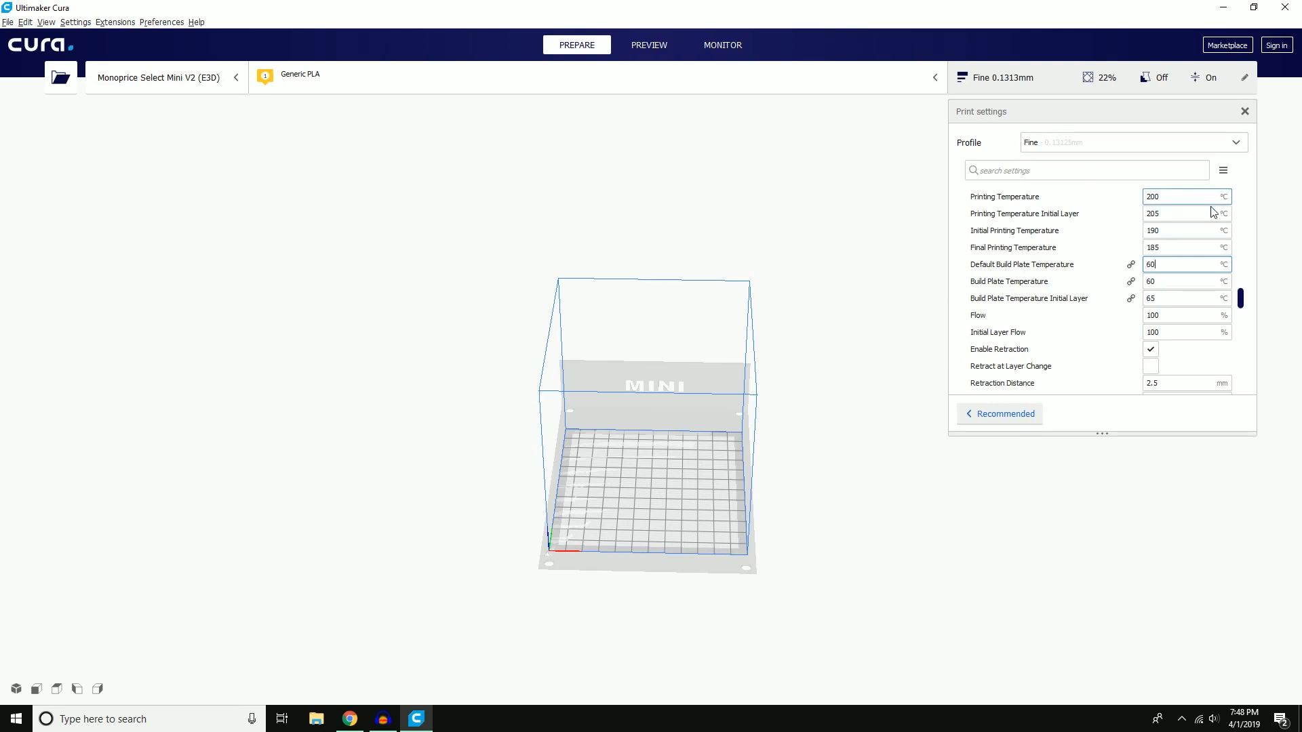
pyautogui.scroll(-3, 1139, 315)
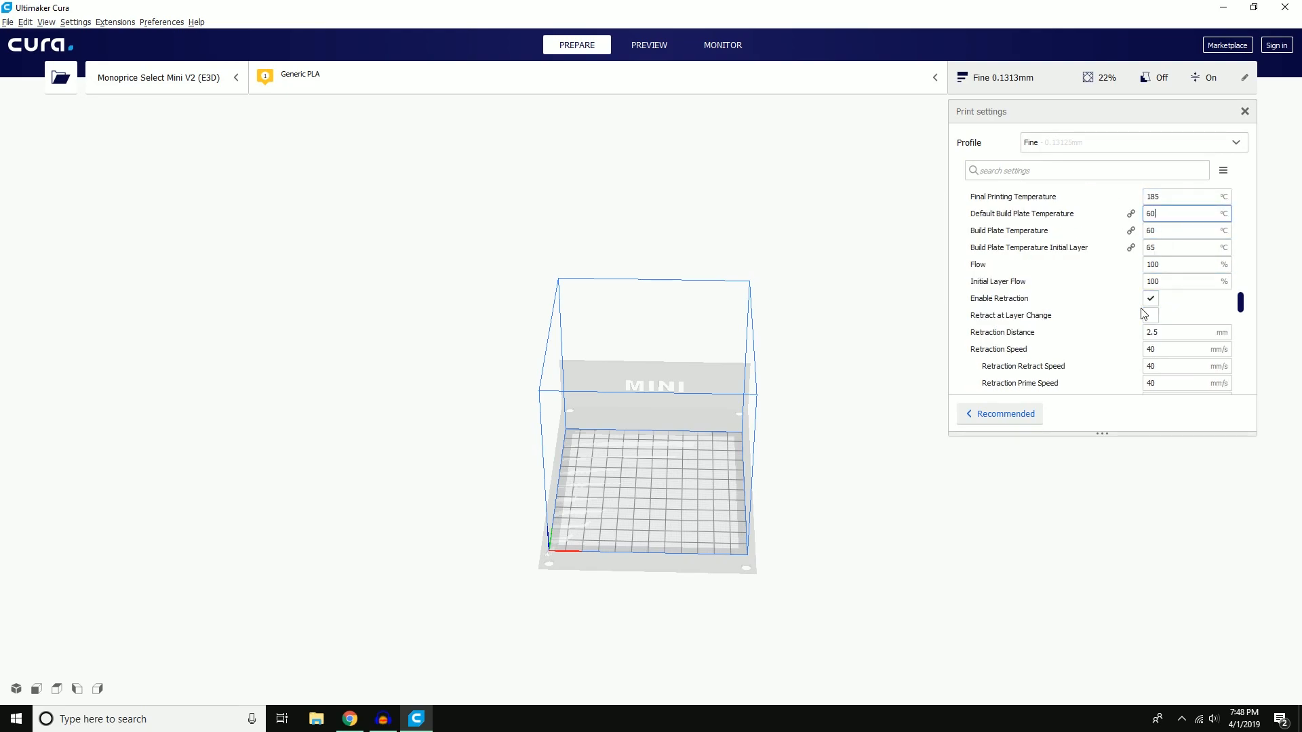
pyautogui.scroll(-5, 1136, 316)
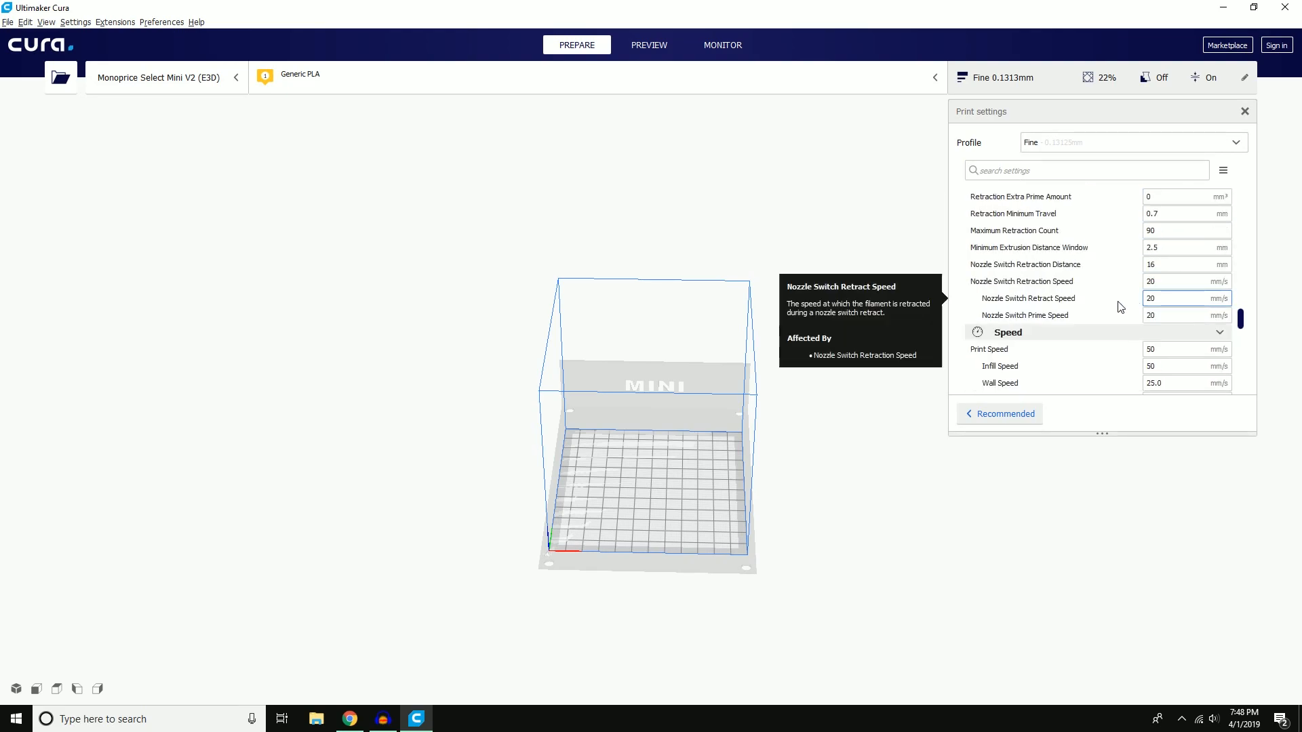
pyautogui.scroll(-2, 1122, 305)
pyautogui.scroll(-6, 1118, 306)
pyautogui.scroll(7, 1118, 305)
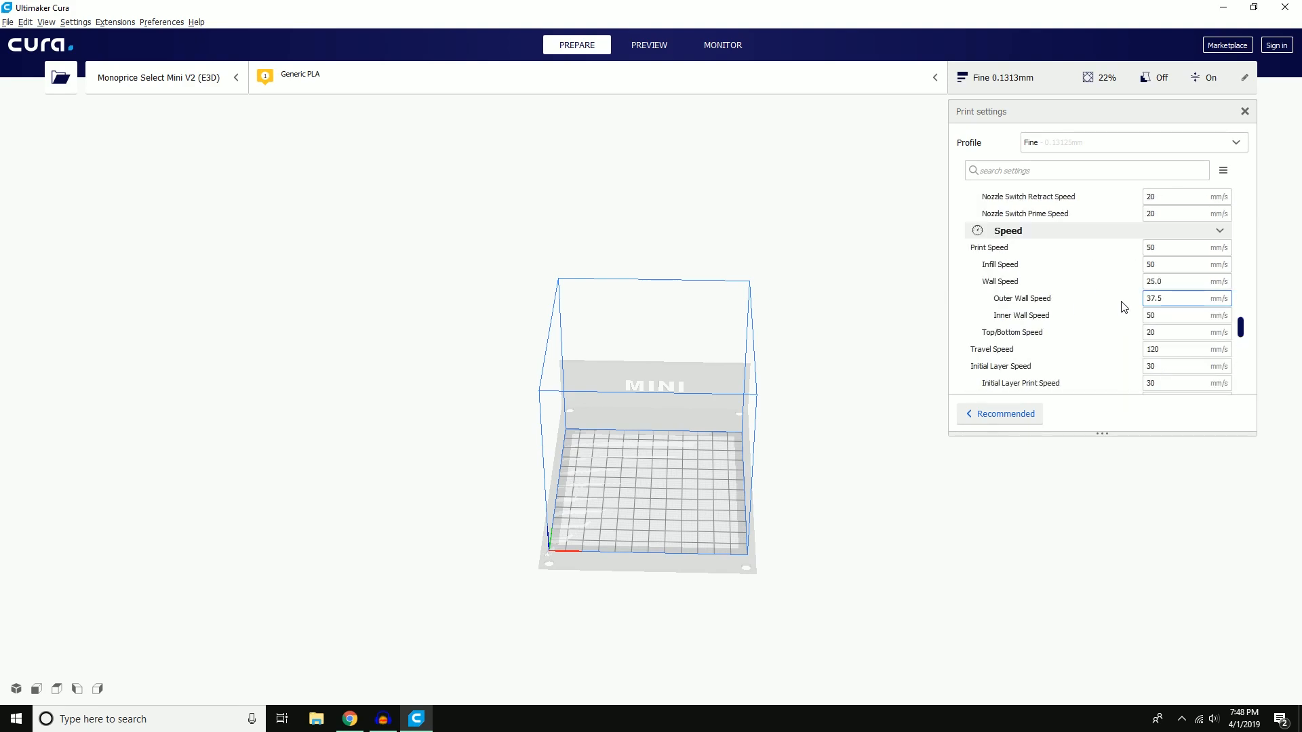
pyautogui.scroll(-3, 1164, 316)
pyautogui.scroll(-3, 1184, 291)
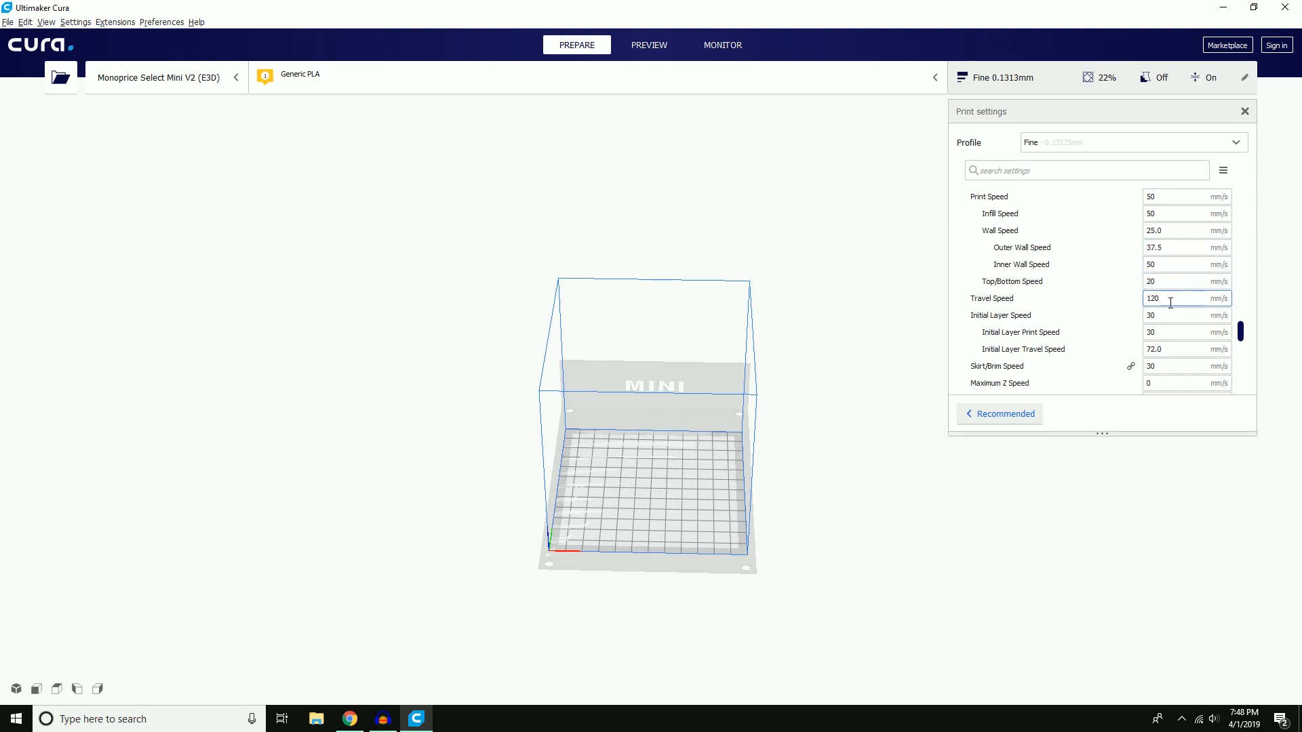
pyautogui.scroll(-6, 1183, 313)
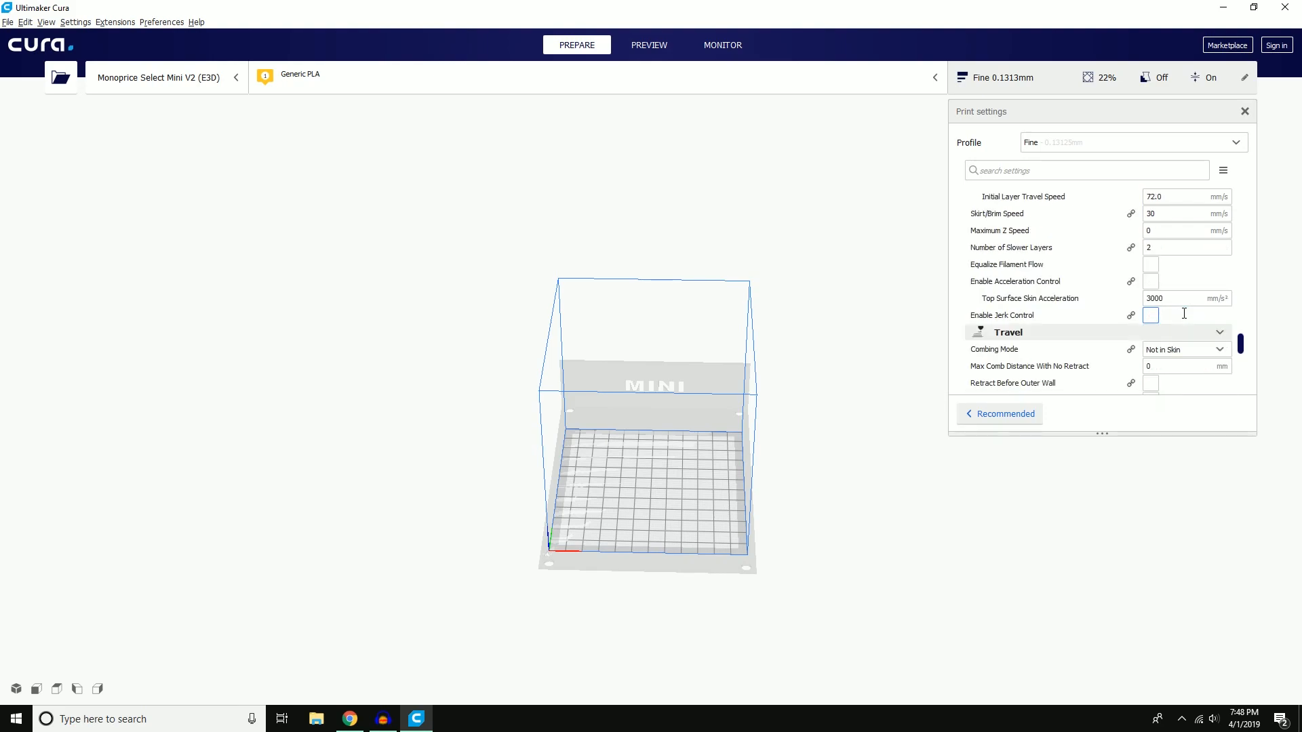
pyautogui.scroll(-8, 1184, 314)
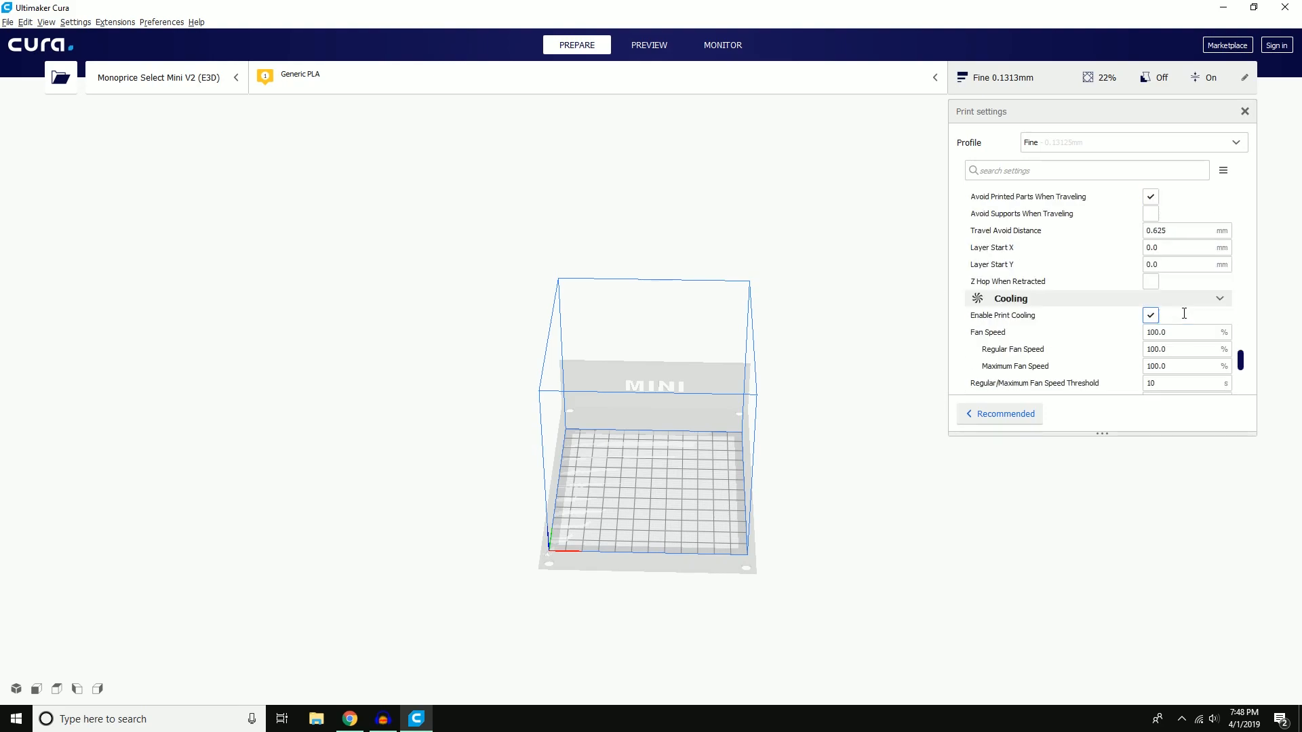
pyautogui.scroll(-1, 1180, 315)
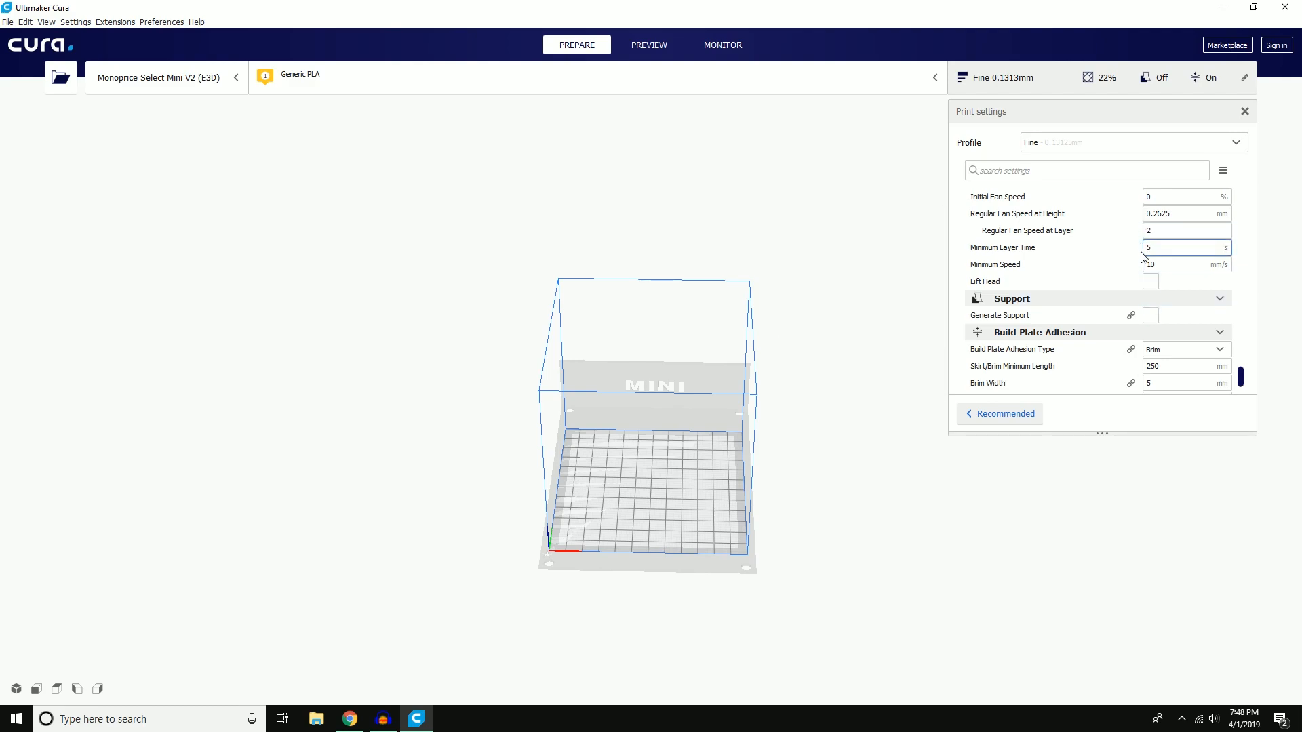
pyautogui.moveTo(728, 440); pyautogui.dragTo(576, 548, button='right')
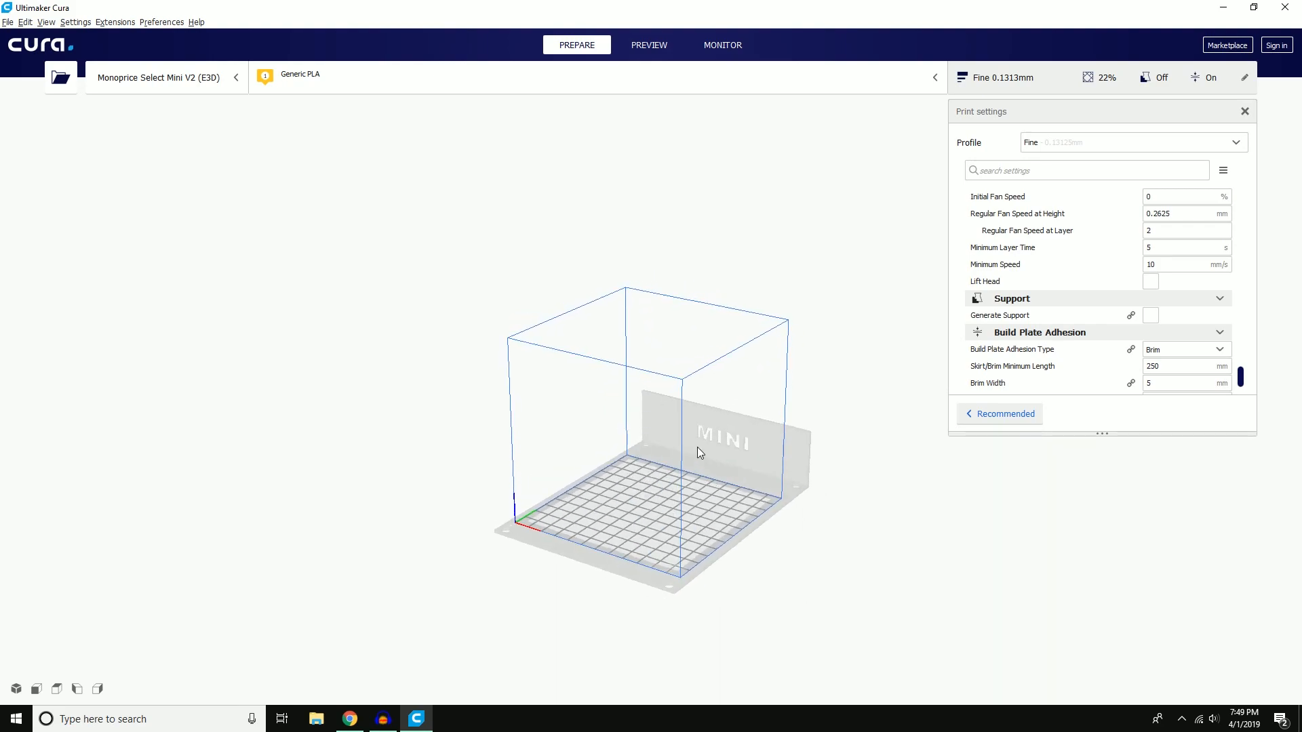
pyautogui.moveTo(621, 462); pyautogui.dragTo(705, 407, button='right')
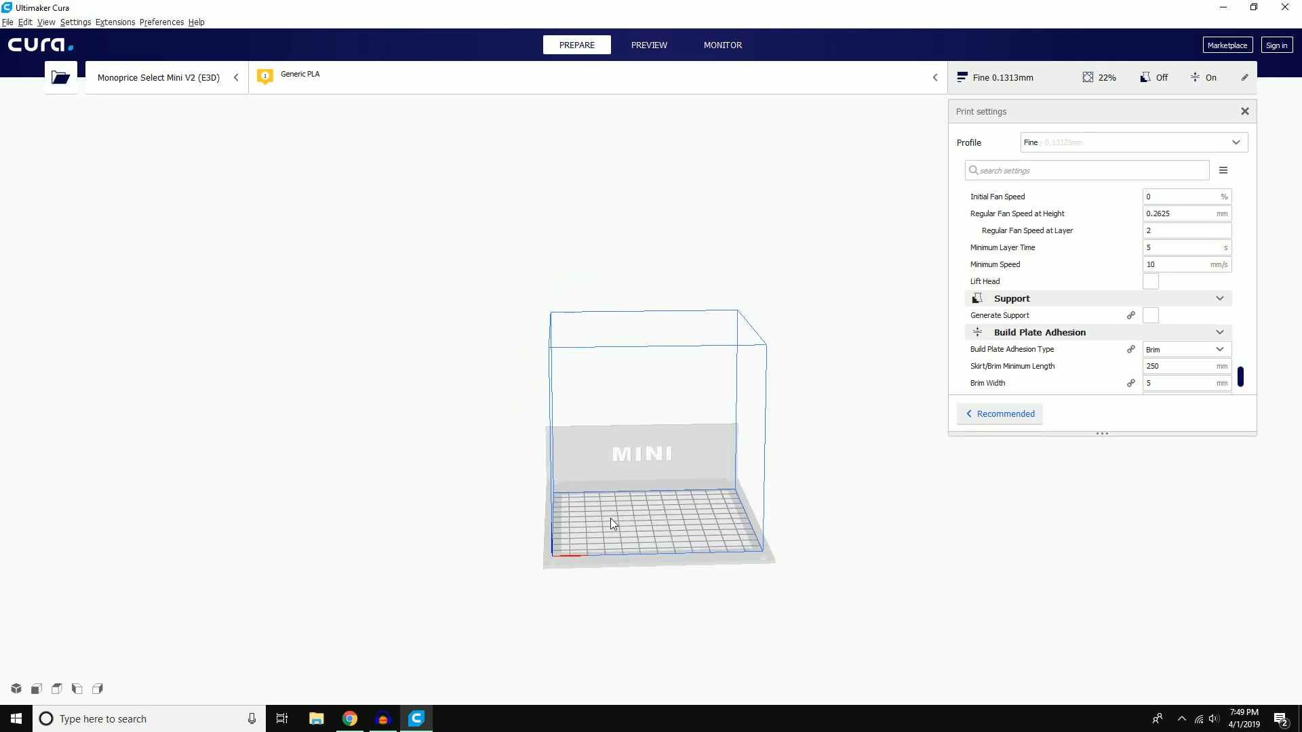
pyautogui.moveTo(685, 524); pyautogui.dragTo(620, 495, button='right')
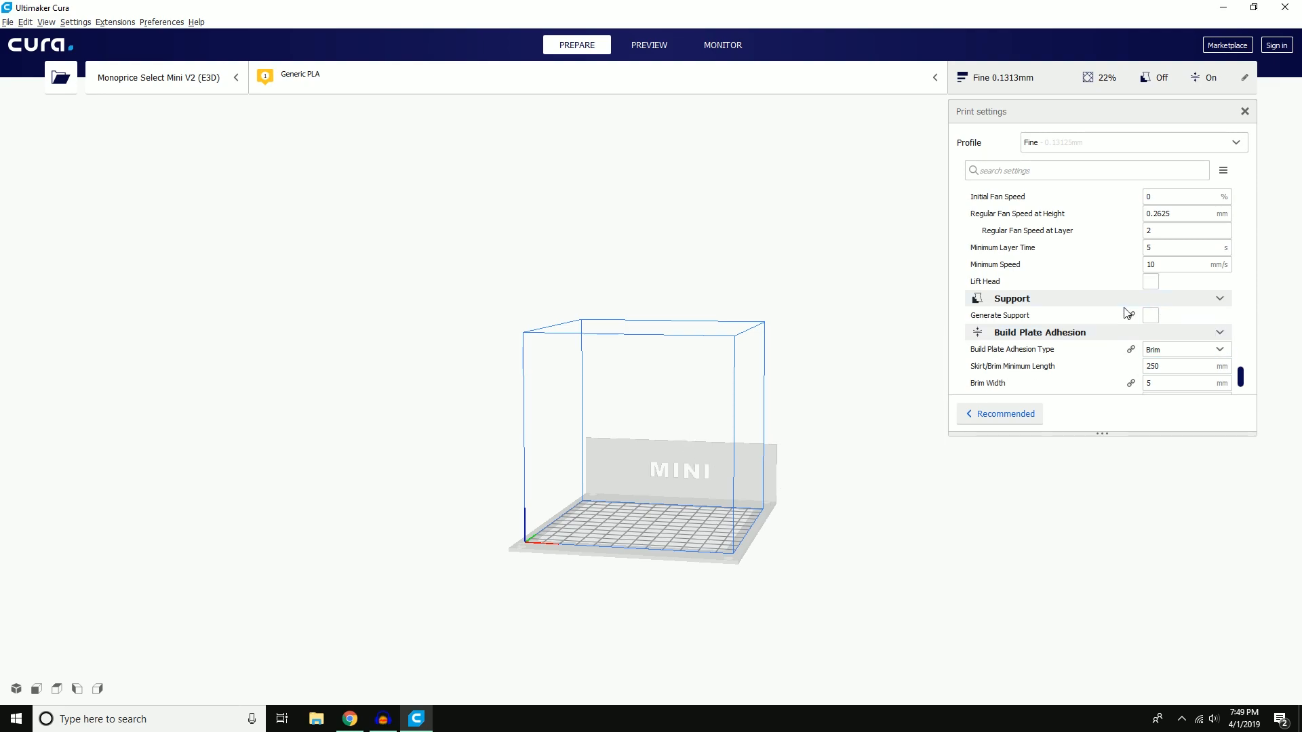
# Step: Set the Build Plate Adhesion Type to Skirt
pyautogui.scroll(-3, 1153, 326)
pyautogui.click(1188, 300)
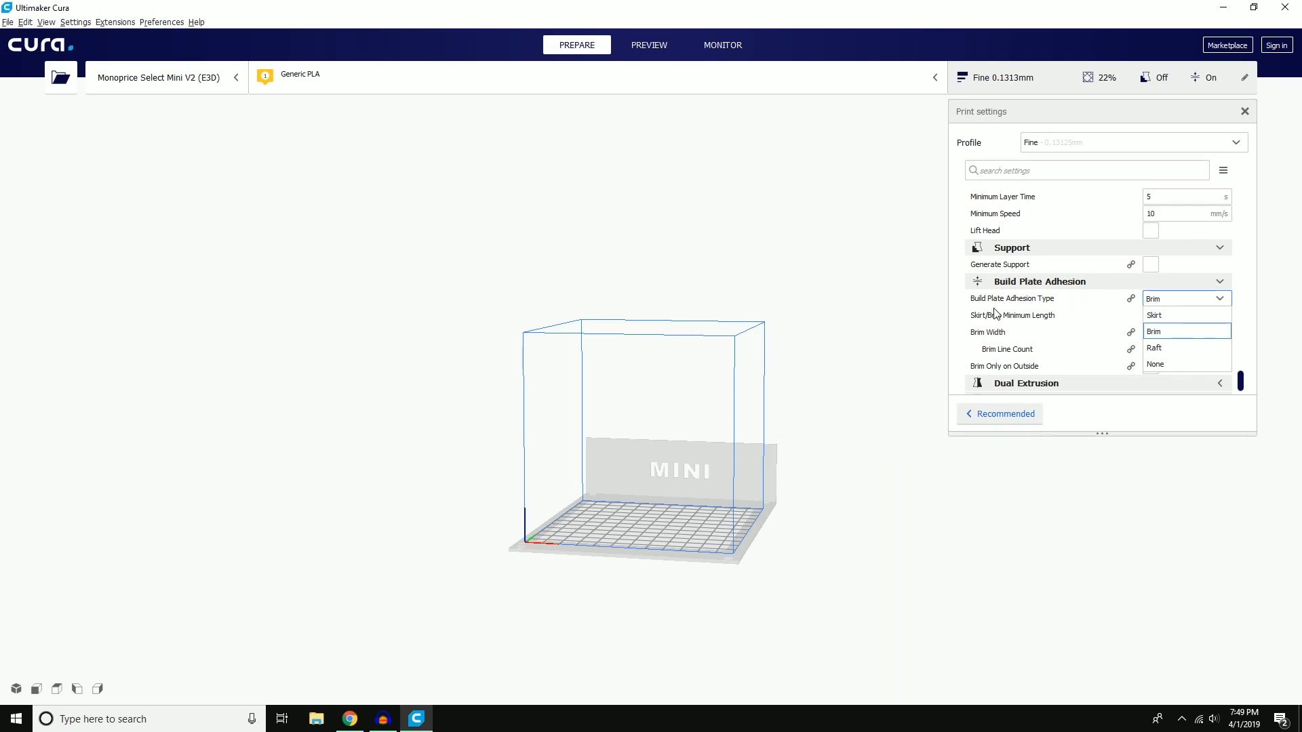
pyautogui.click(1160, 316)
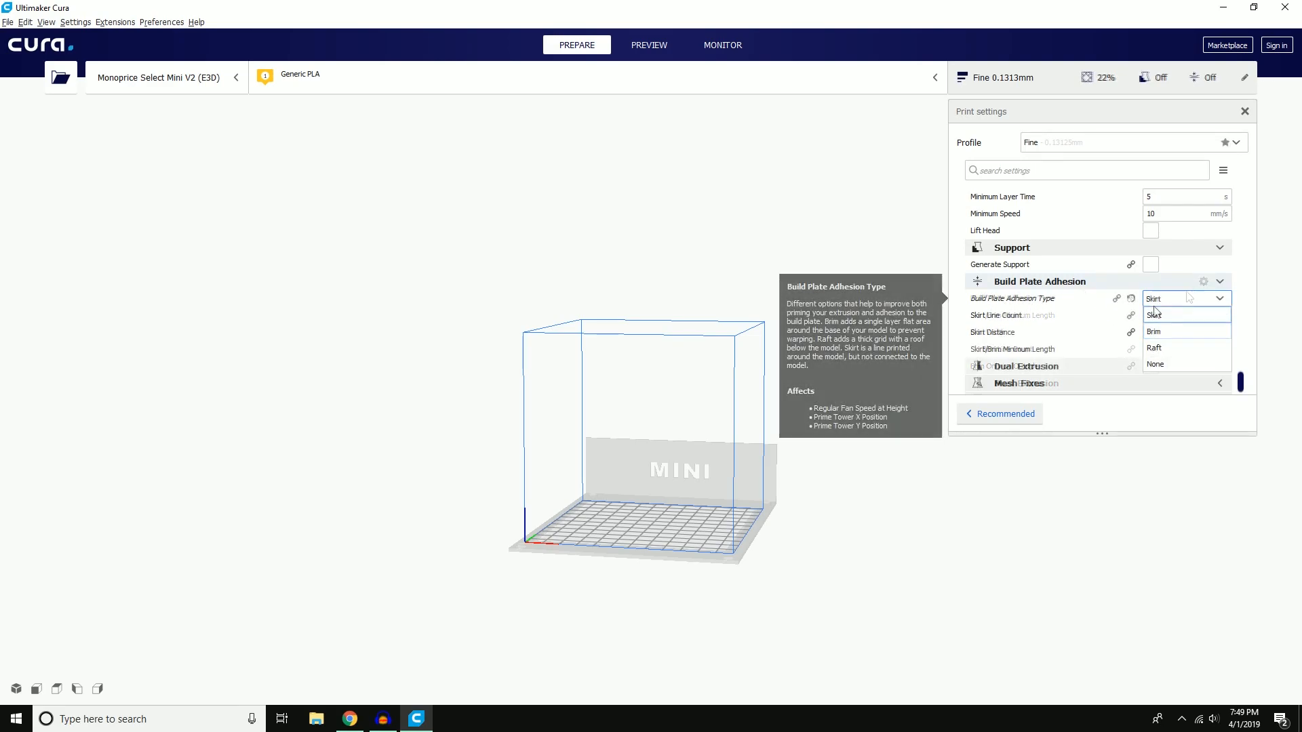
pyautogui.click(1148, 316)
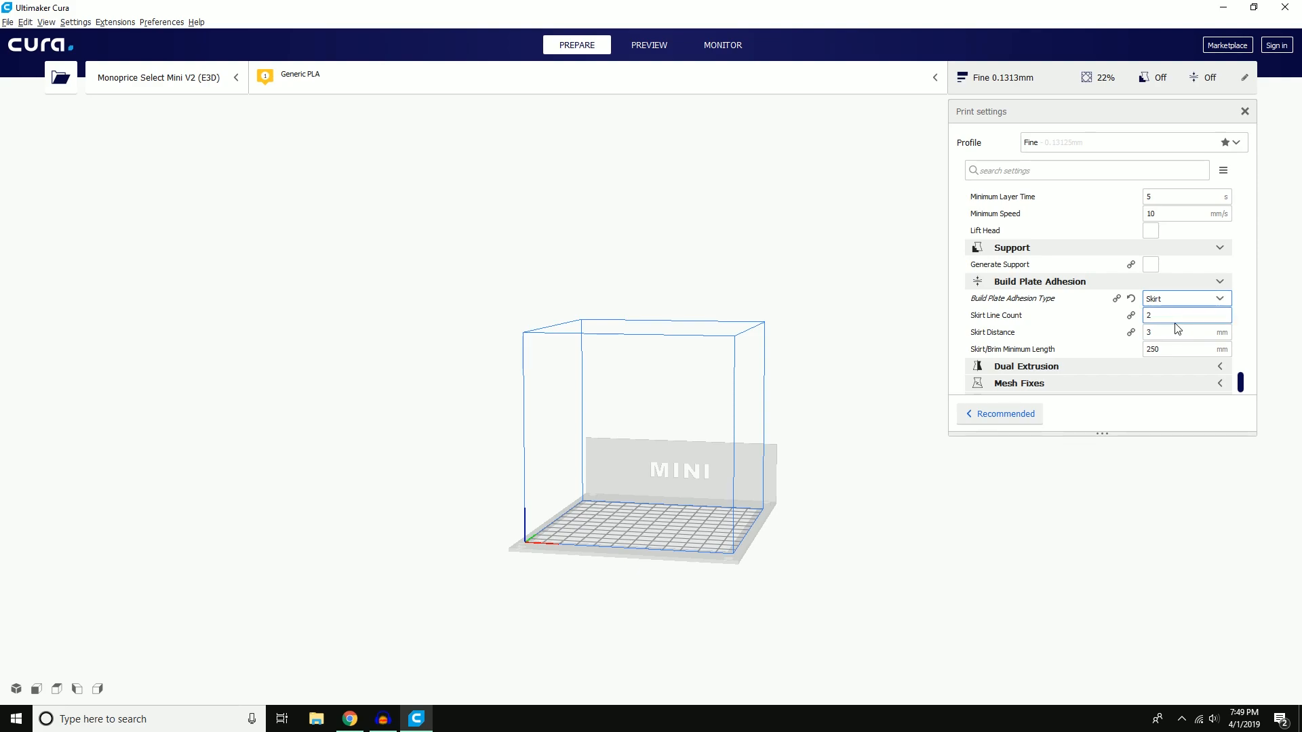
# Step: Expand the Dual Extrusion, Mesh Fixes and Special Modes categories and look through their settings
pyautogui.scroll(-1, 1192, 365)
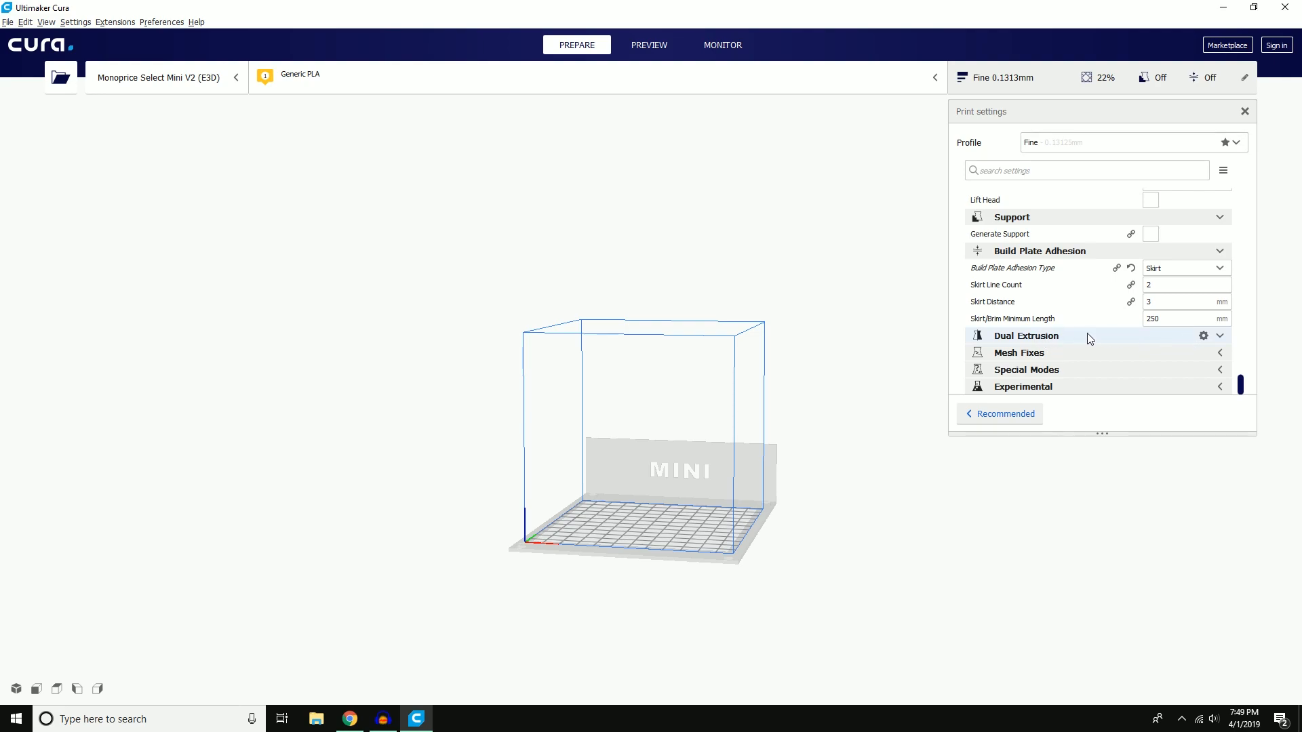
pyautogui.click(1064, 354)
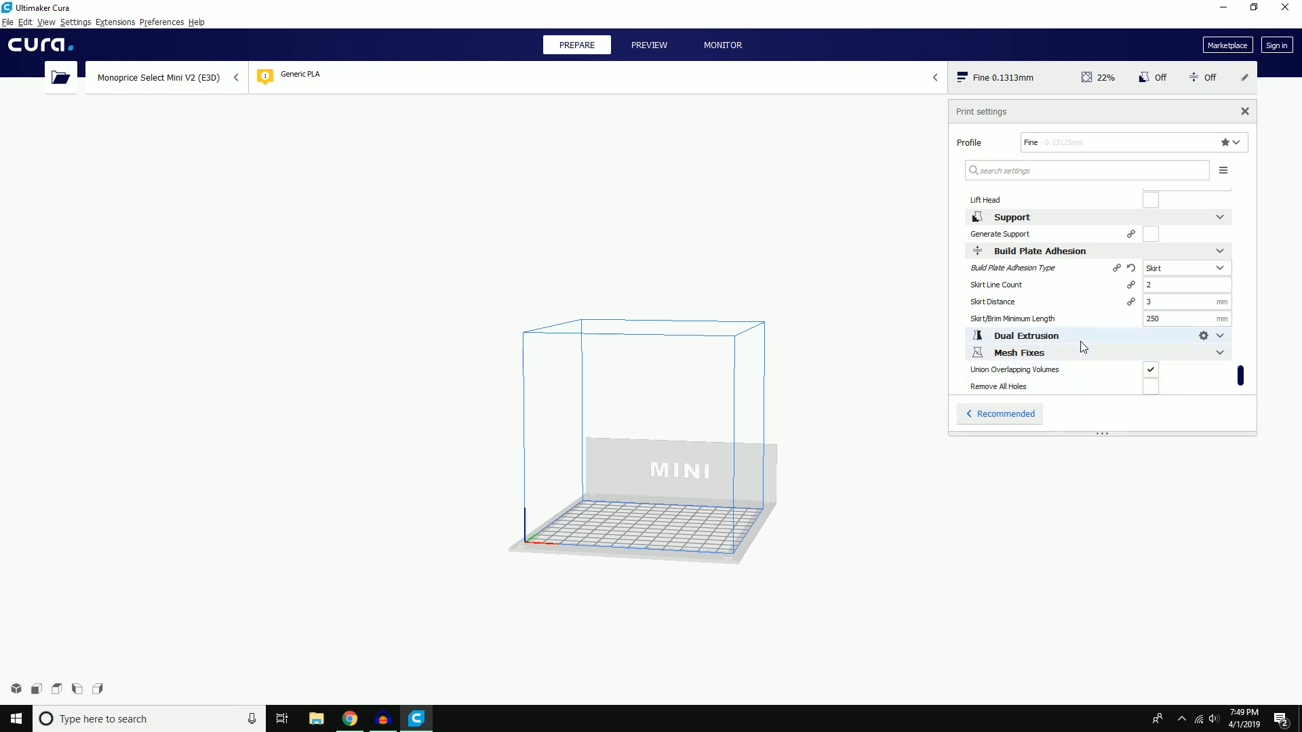
pyautogui.scroll(-2, 1083, 347)
pyautogui.scroll(-2, 1080, 316)
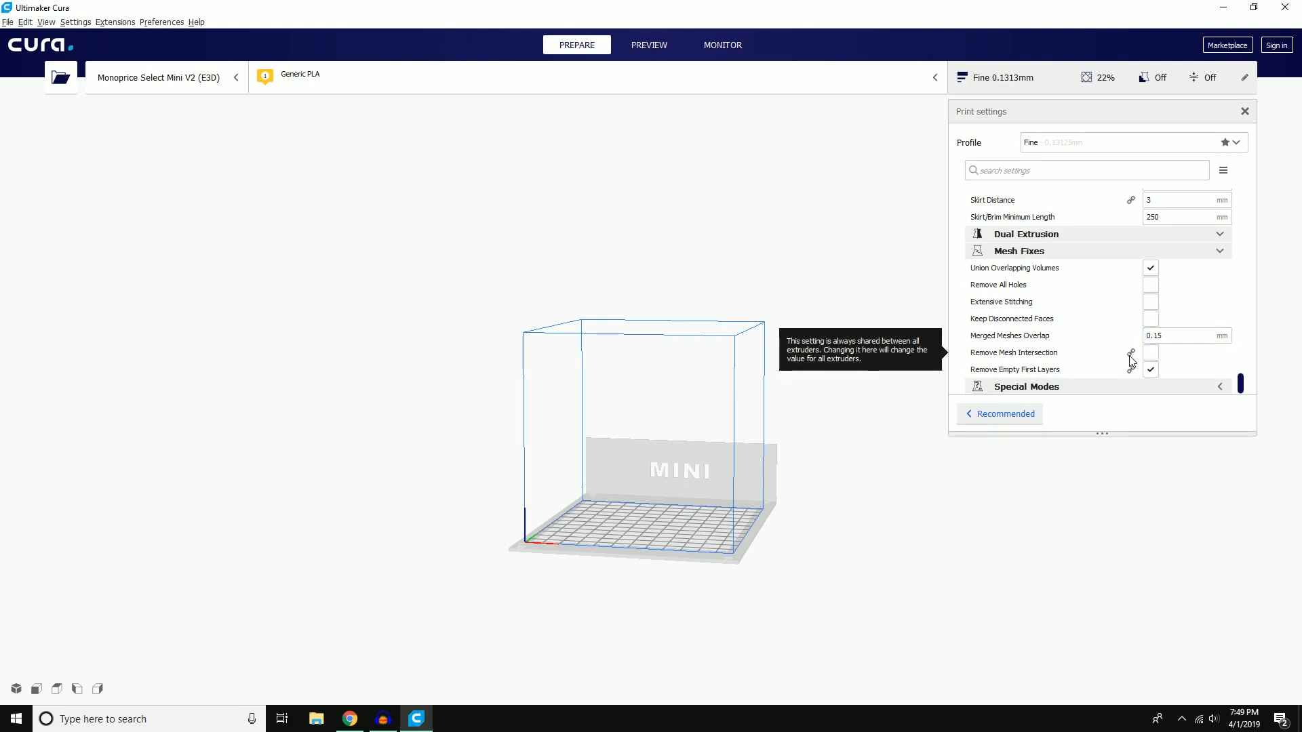
pyautogui.click(1116, 385)
pyautogui.scroll(-3, 1099, 363)
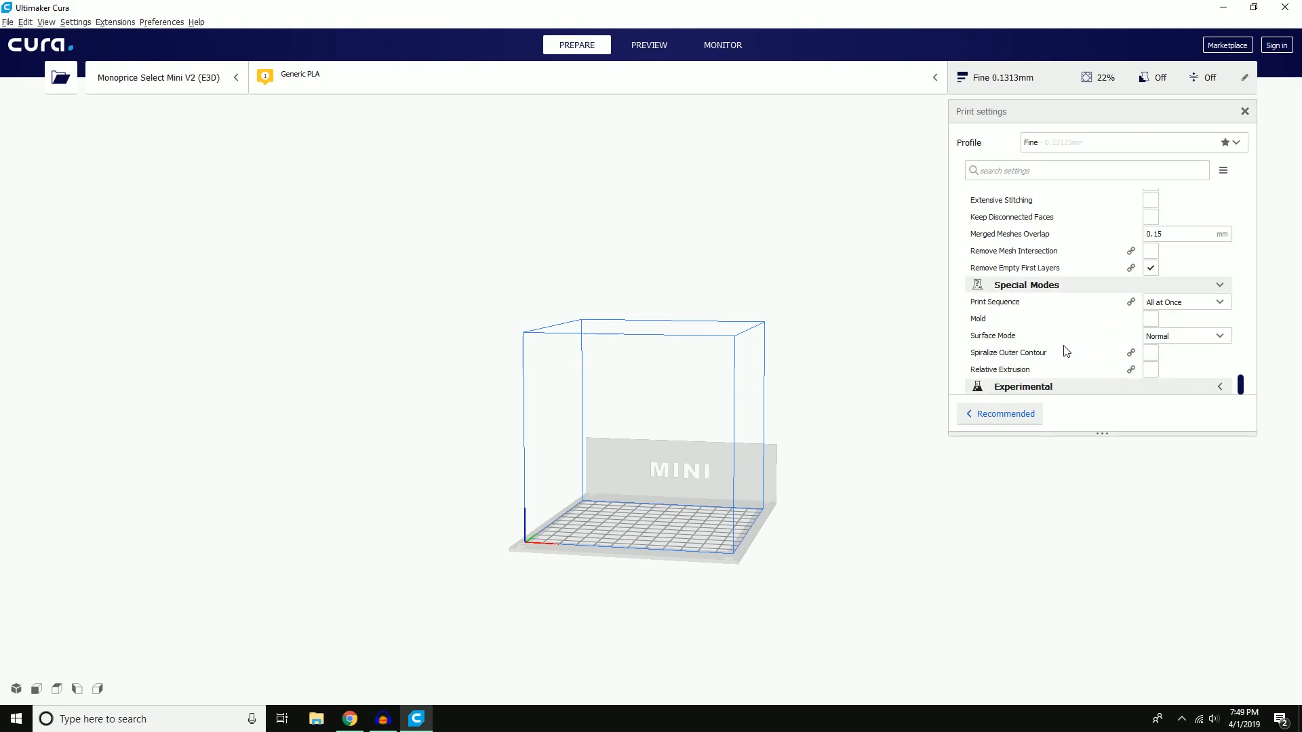
# Step: Expand the Experimental category, look through its settings, and go back up to the Quality category
pyautogui.click(1068, 388)
pyautogui.scroll(-3, 1080, 312)
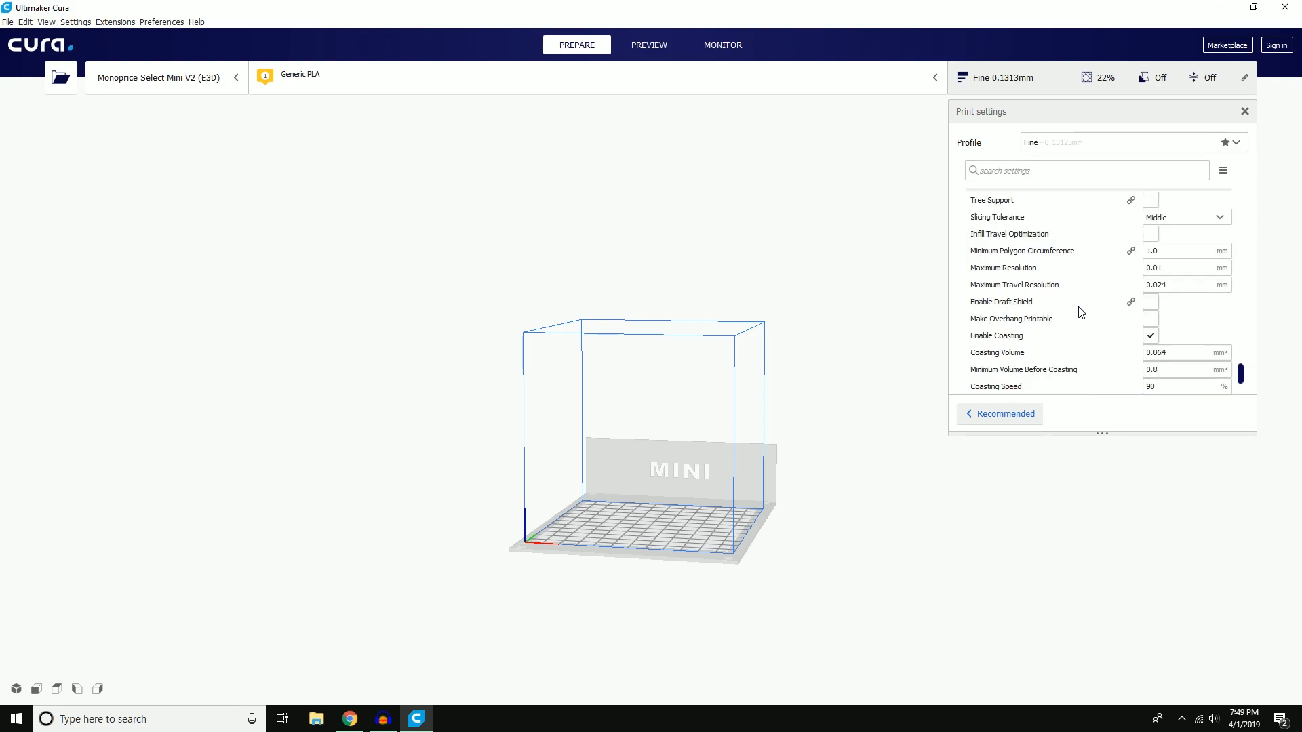
pyautogui.scroll(2, 1098, 236)
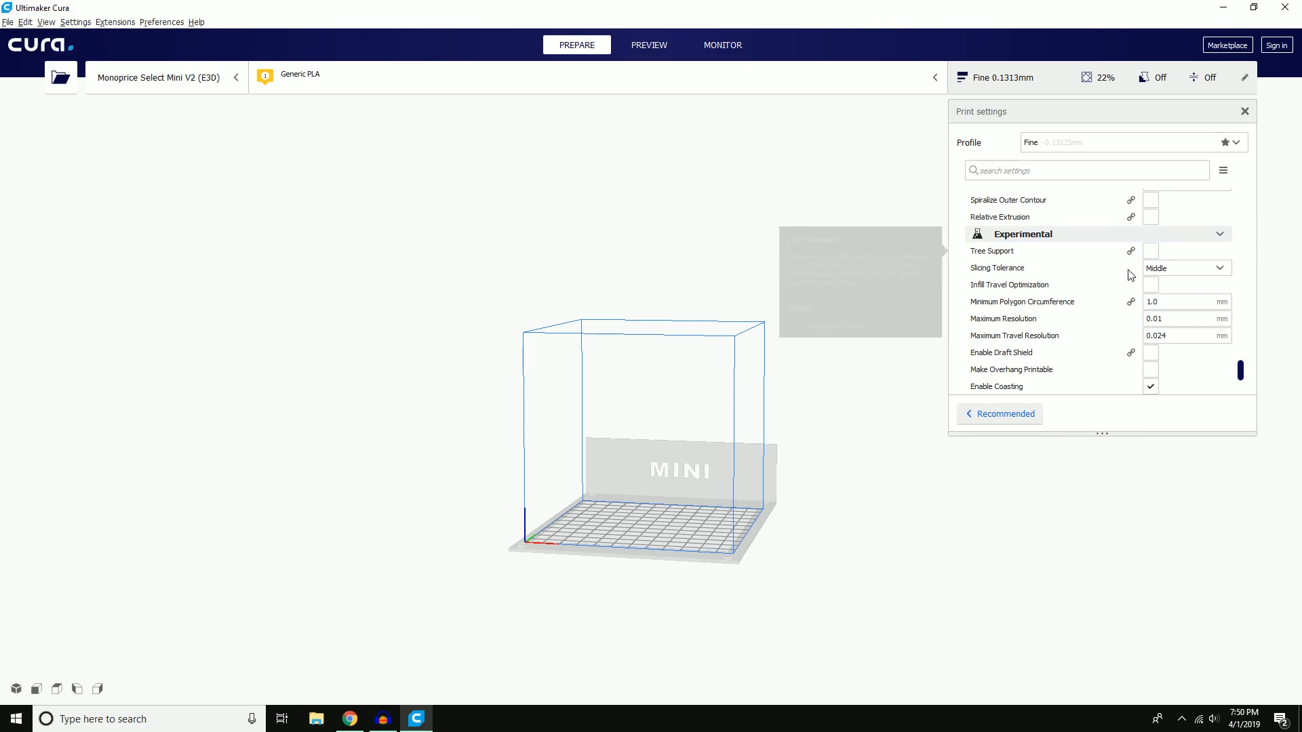
pyautogui.scroll(15, 1131, 273)
pyautogui.scroll(10, 1037, 323)
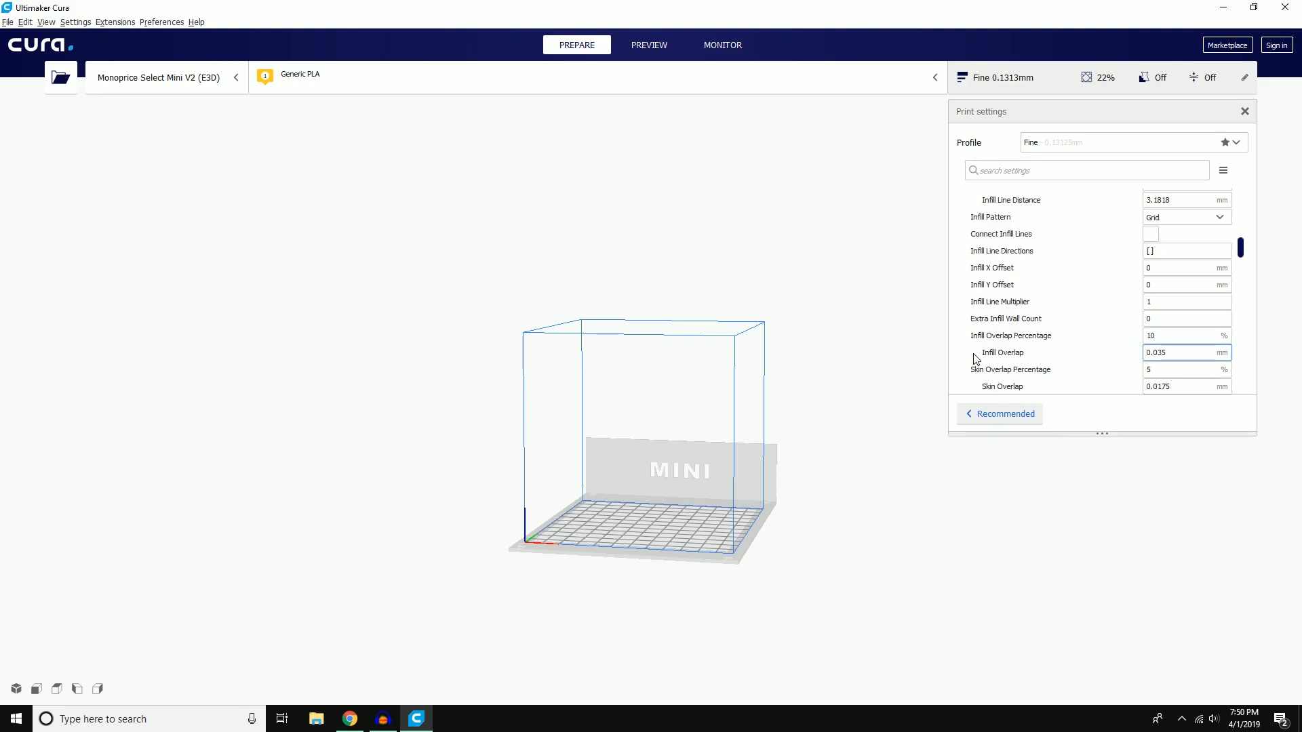
pyautogui.moveTo(983, 324)
pyautogui.scroll(10, 1112, 255)
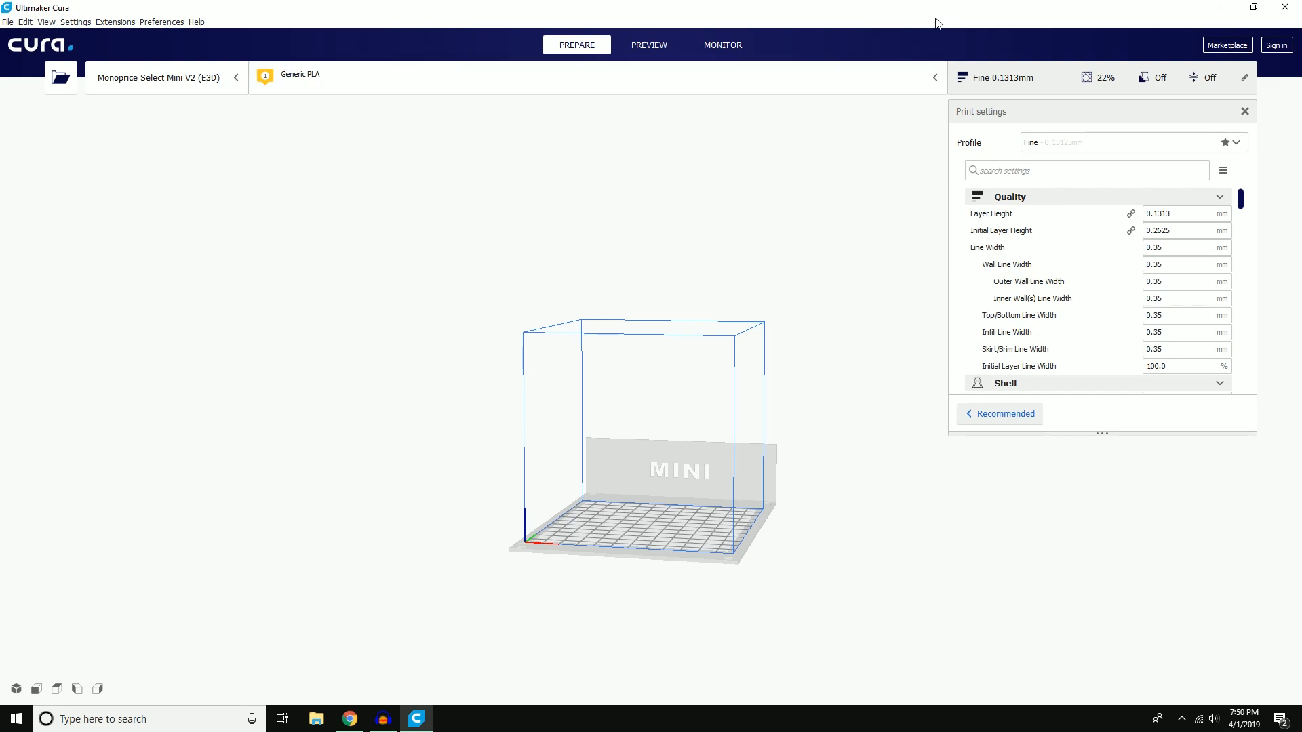
# Step: Switch to Chrome, glance at the Thingiverse, Tinkercad and Fusion 360 pages, and return to Thingiverse
pyautogui.moveTo(1123, 8); pyautogui.dragTo(784, 172)
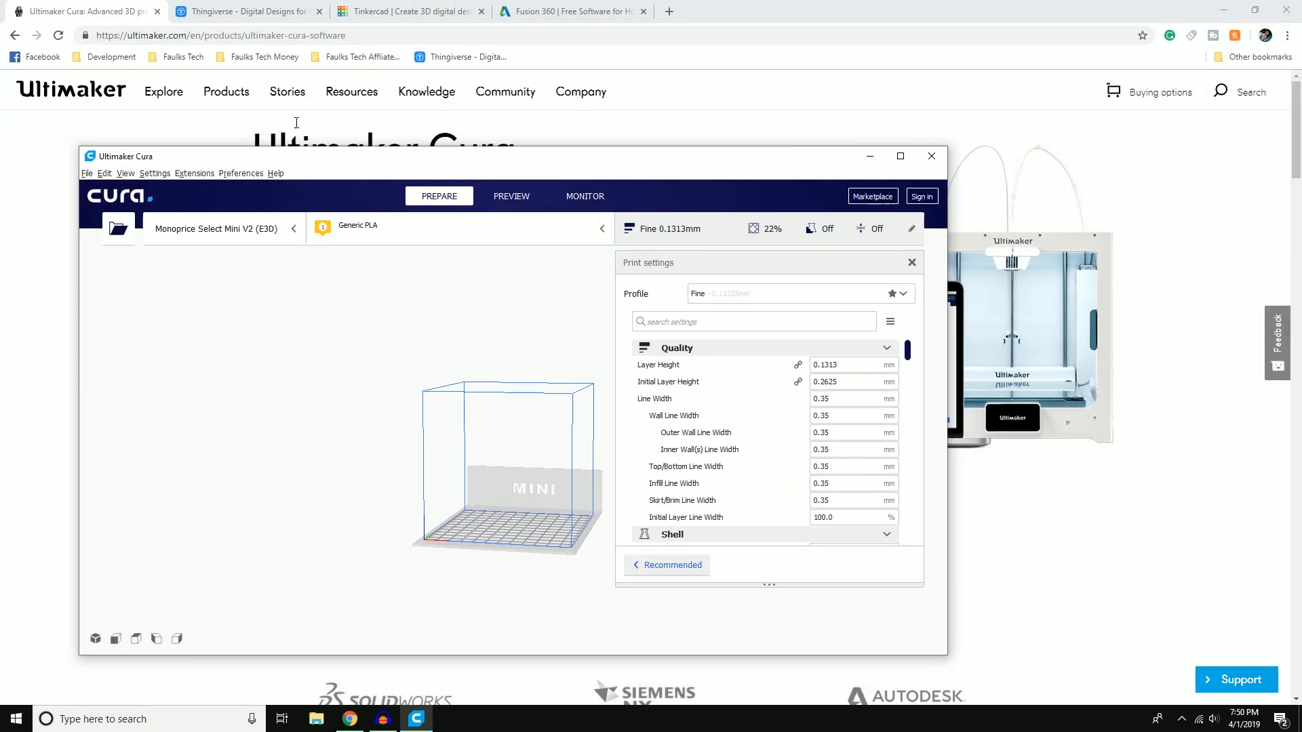
pyautogui.click(217, 13)
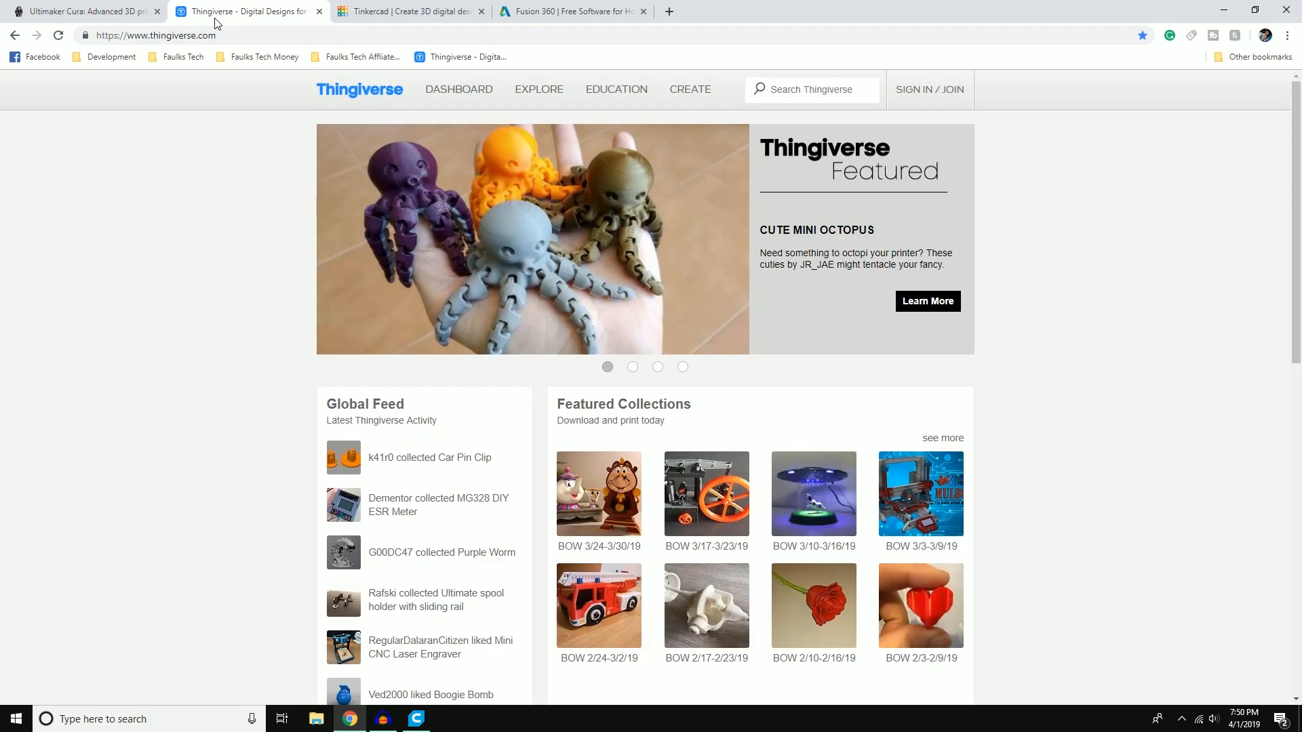
pyautogui.click(384, 13)
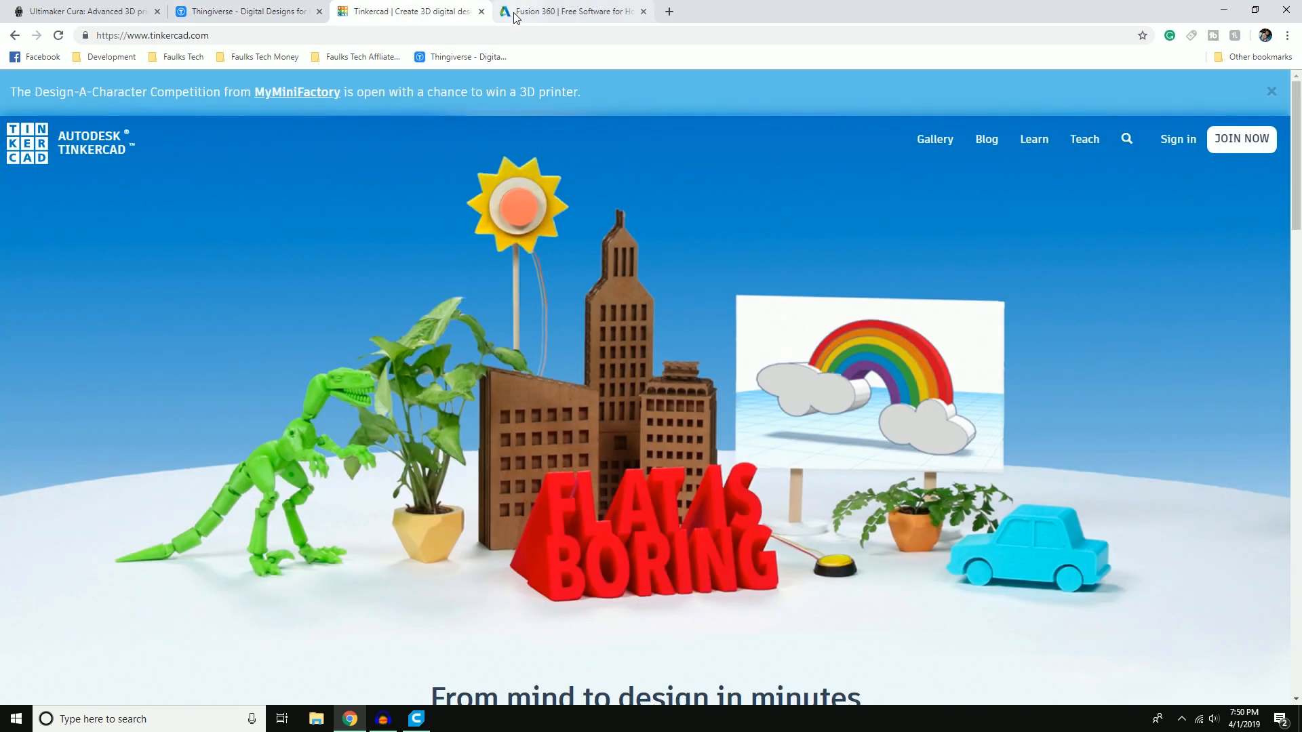
pyautogui.click(536, 15)
pyautogui.click(255, 19)
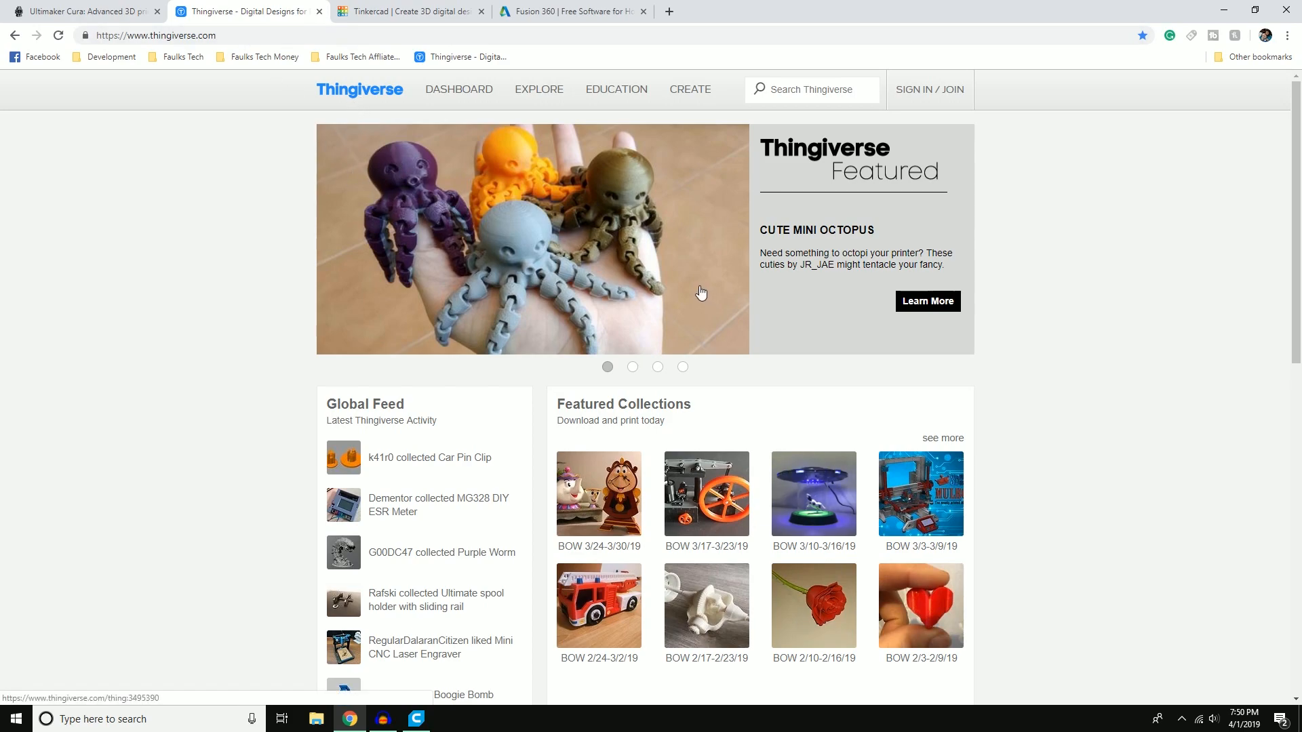
# Step: Browse the Thingiverse home page, including its Featured Collections, Recently Made and Customizable Creations sections
pyautogui.scroll(-5, 1078, 461)
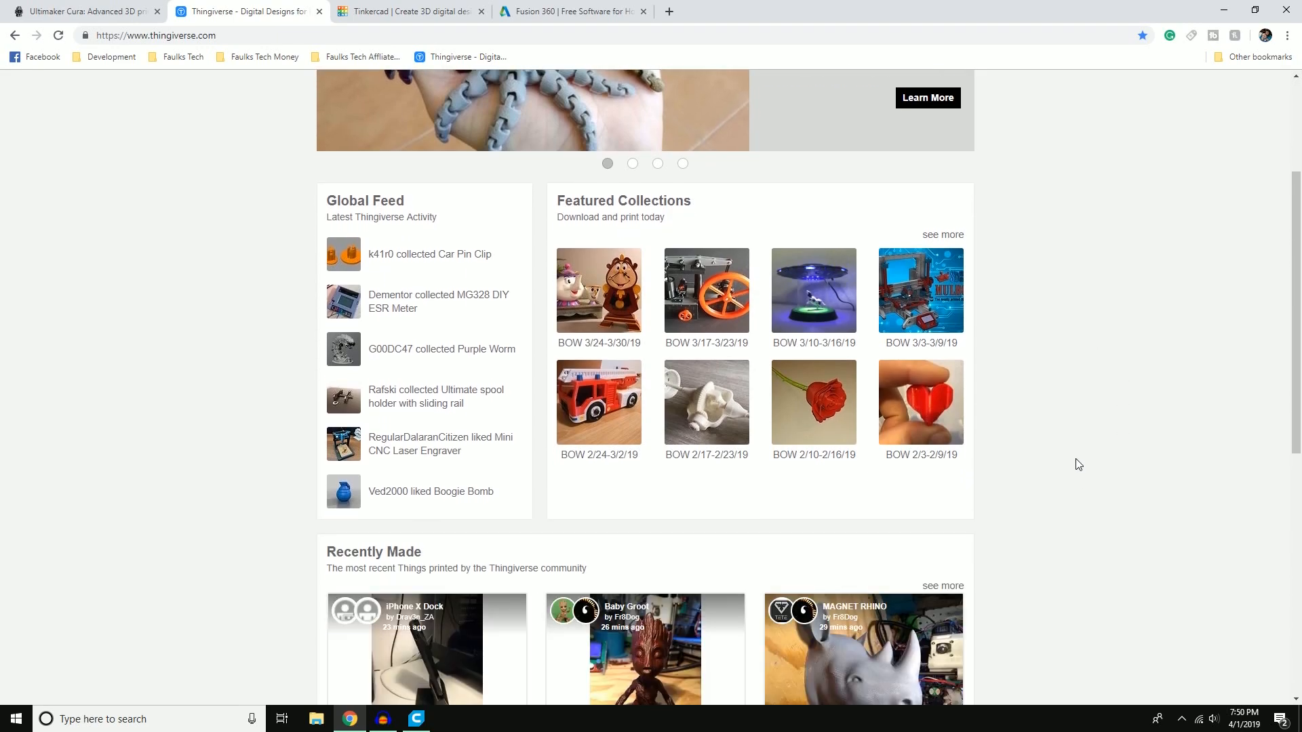
pyautogui.scroll(5, 1067, 455)
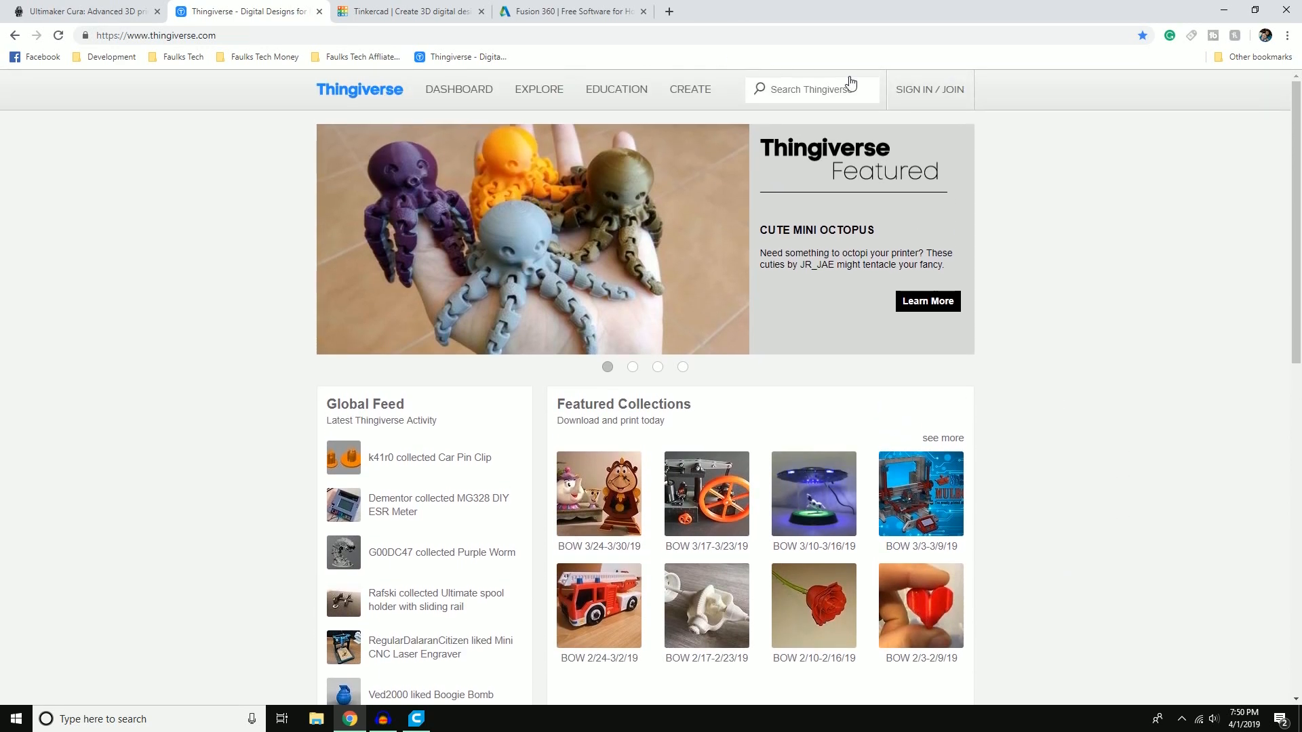
pyautogui.scroll(-5, 1133, 386)
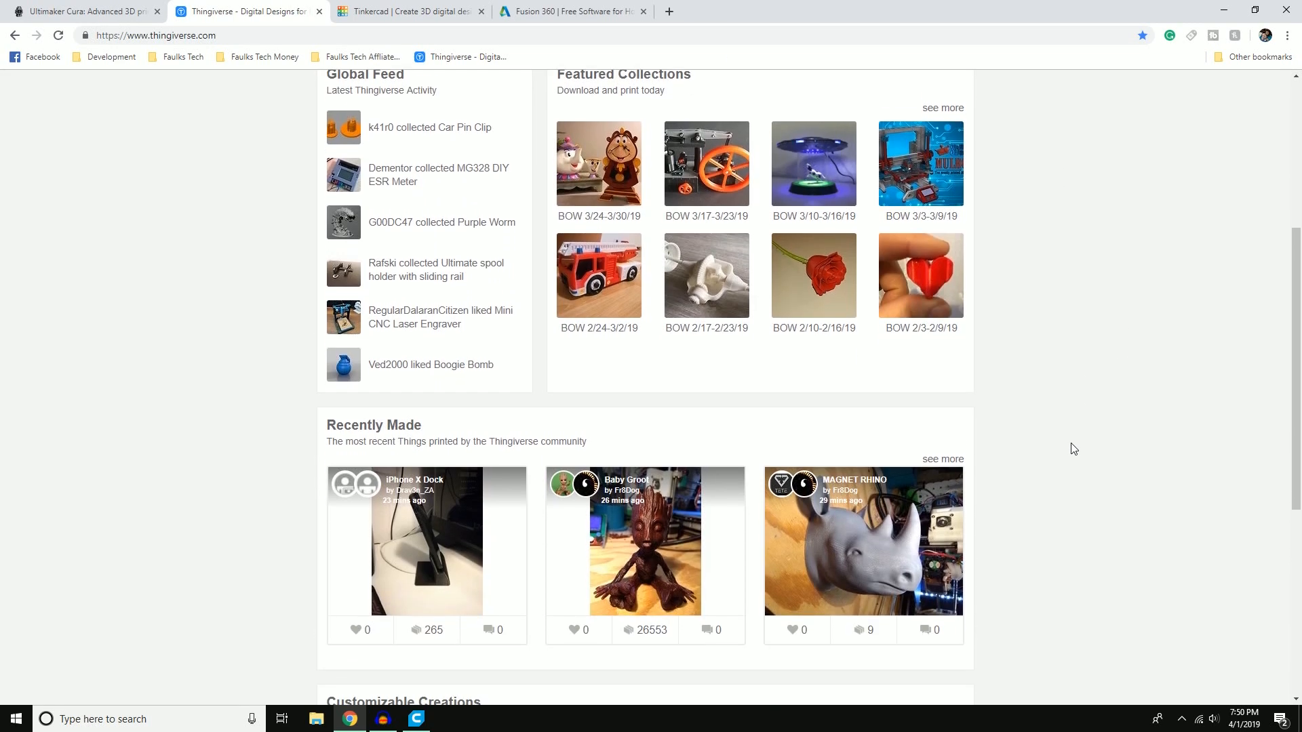
pyautogui.scroll(-4, 1089, 442)
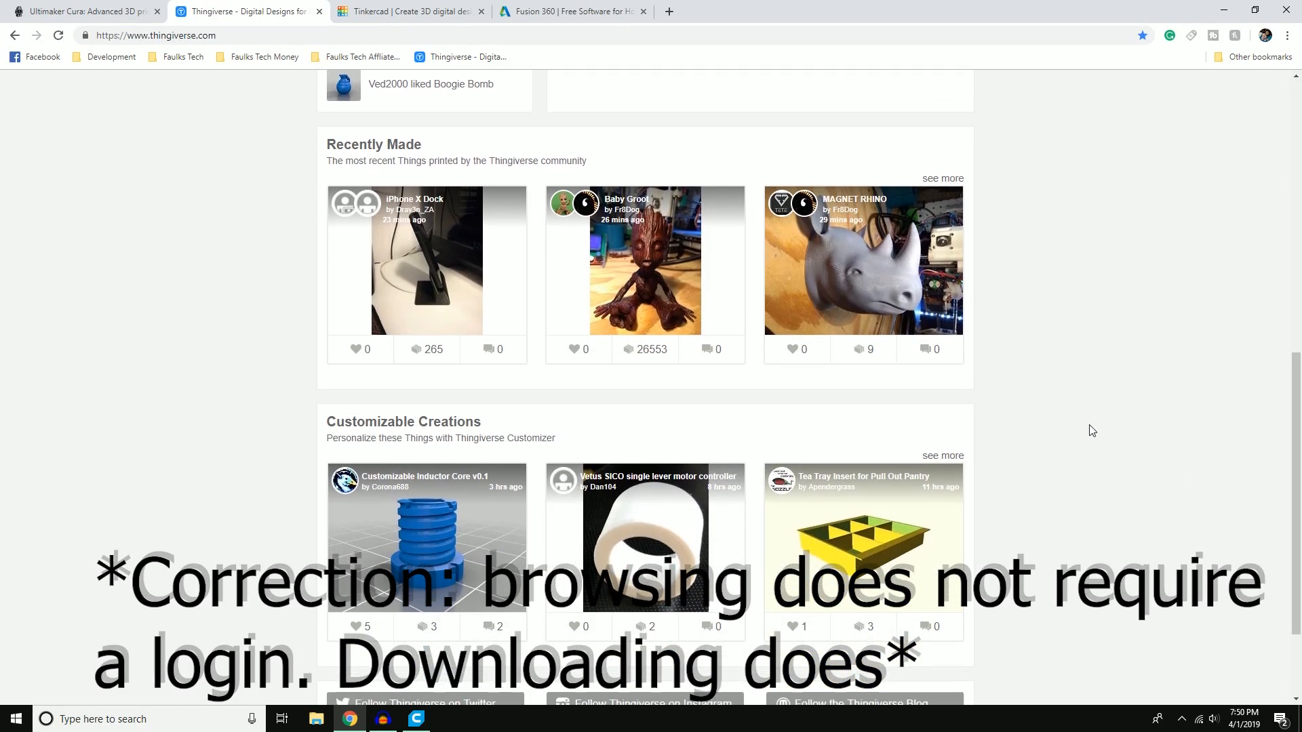
pyautogui.scroll(-2, 1091, 431)
pyautogui.scroll(3, 1091, 434)
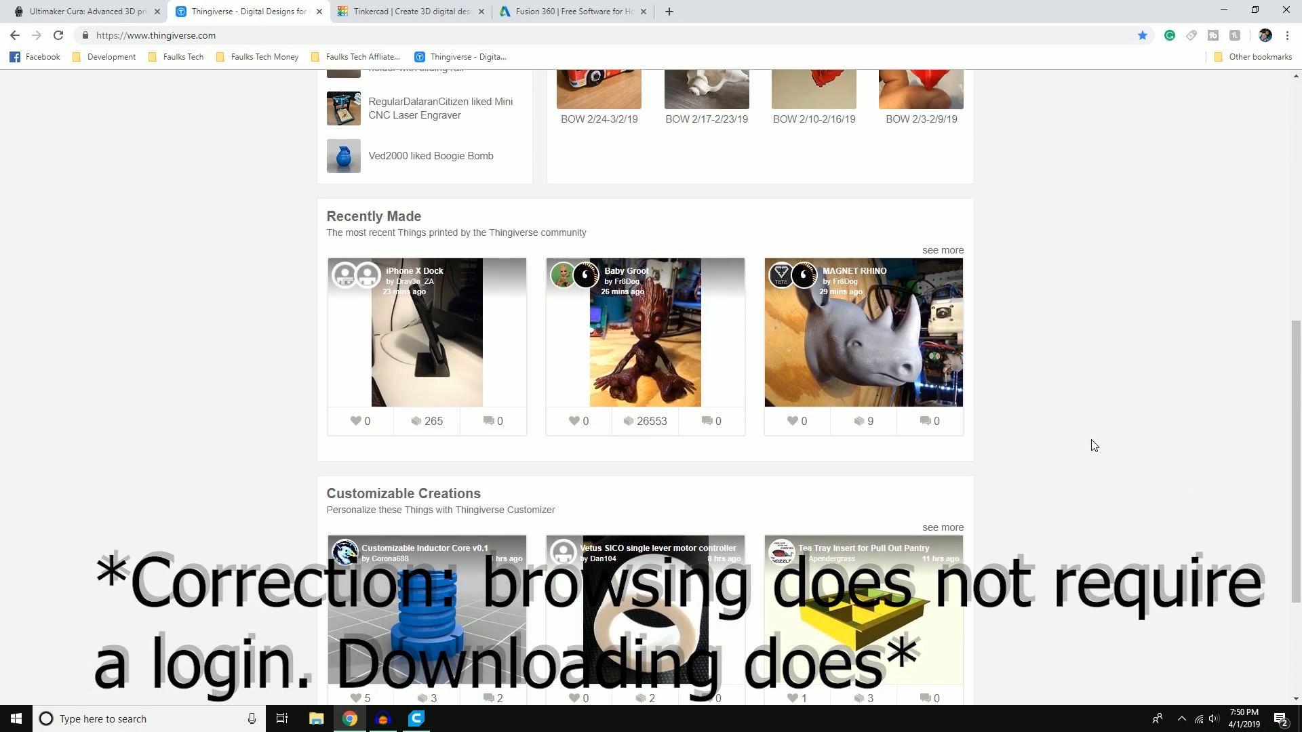
pyautogui.scroll(7, 1110, 297)
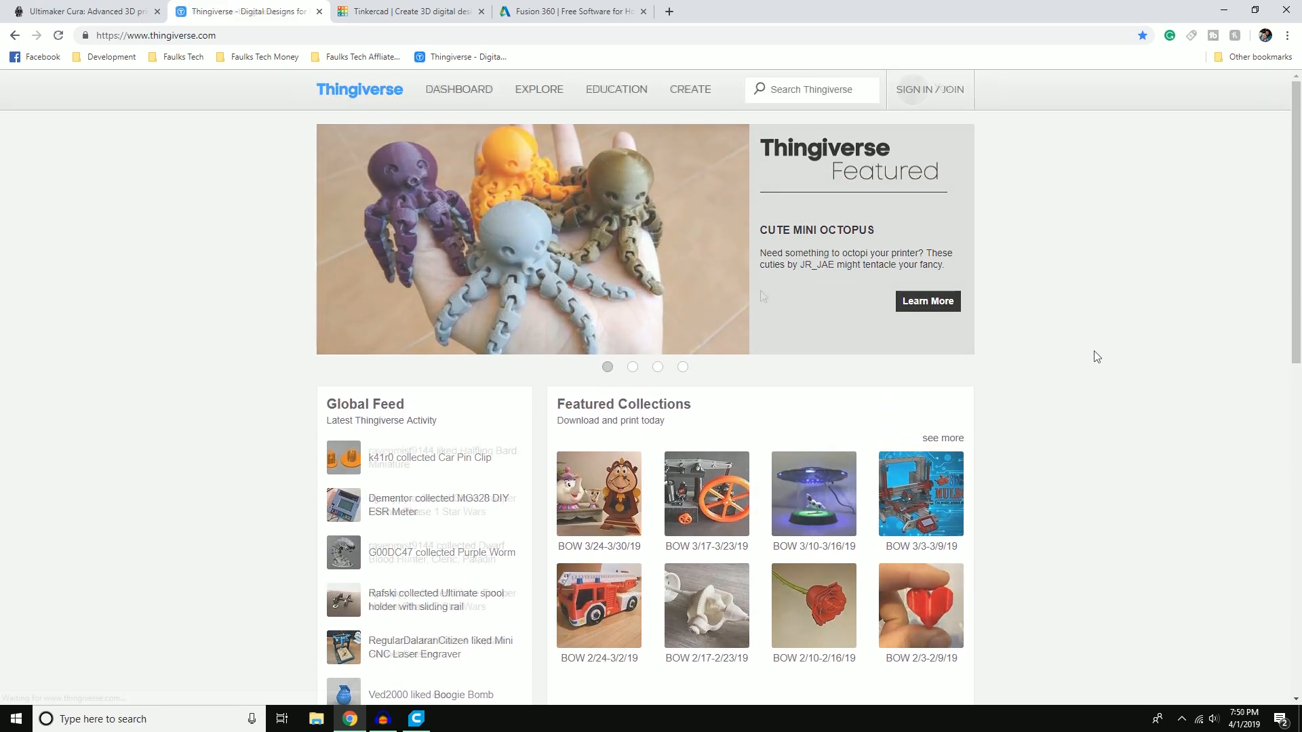
pyautogui.scroll(-7, 758, 356)
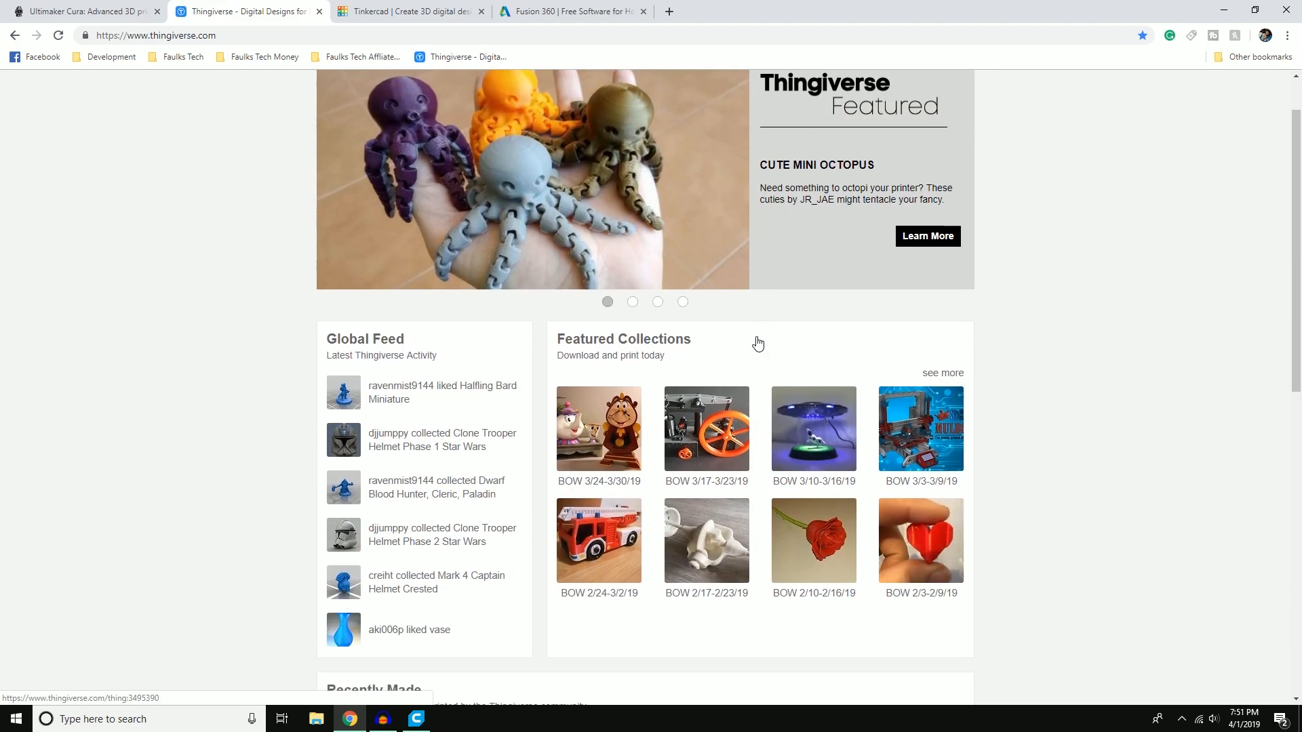
pyautogui.scroll(-2, 739, 438)
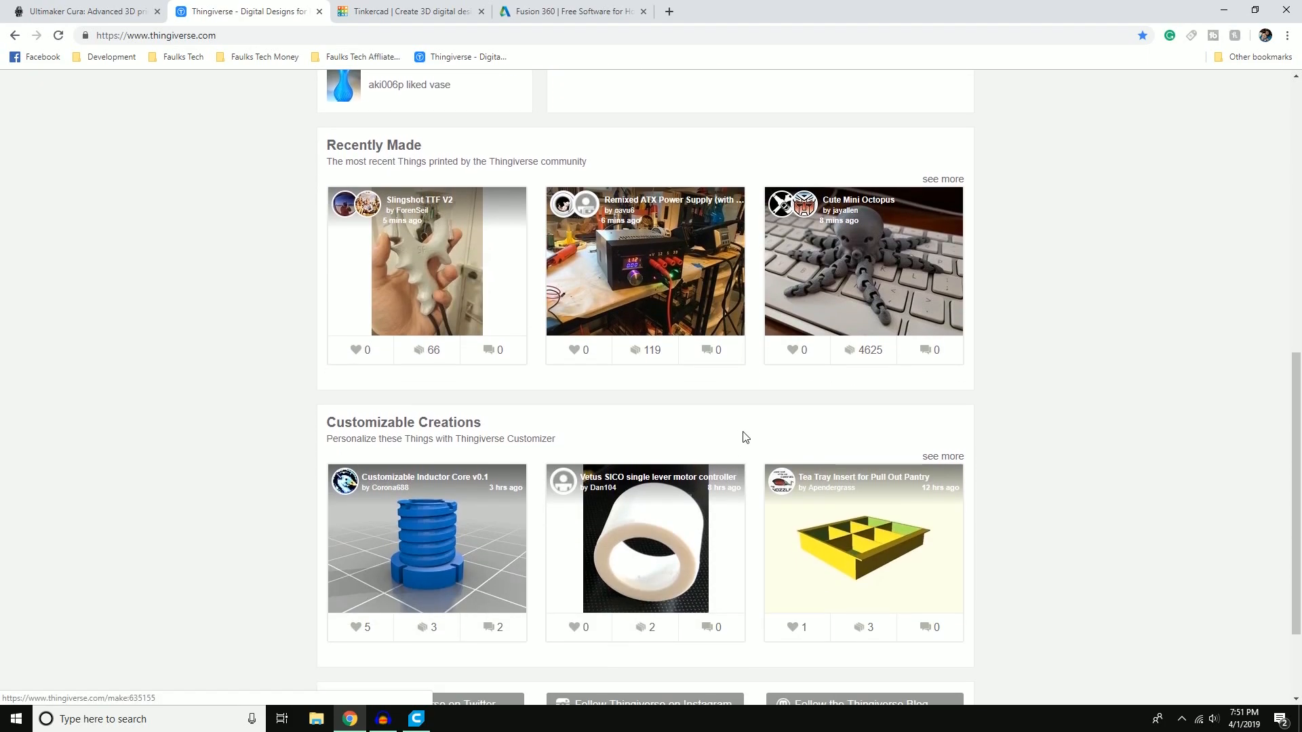
pyautogui.scroll(9, 738, 436)
# Step: Check the Thingiverse account options and search suggestions, looking over the Recently Made section in between
pyautogui.click(965, 100)
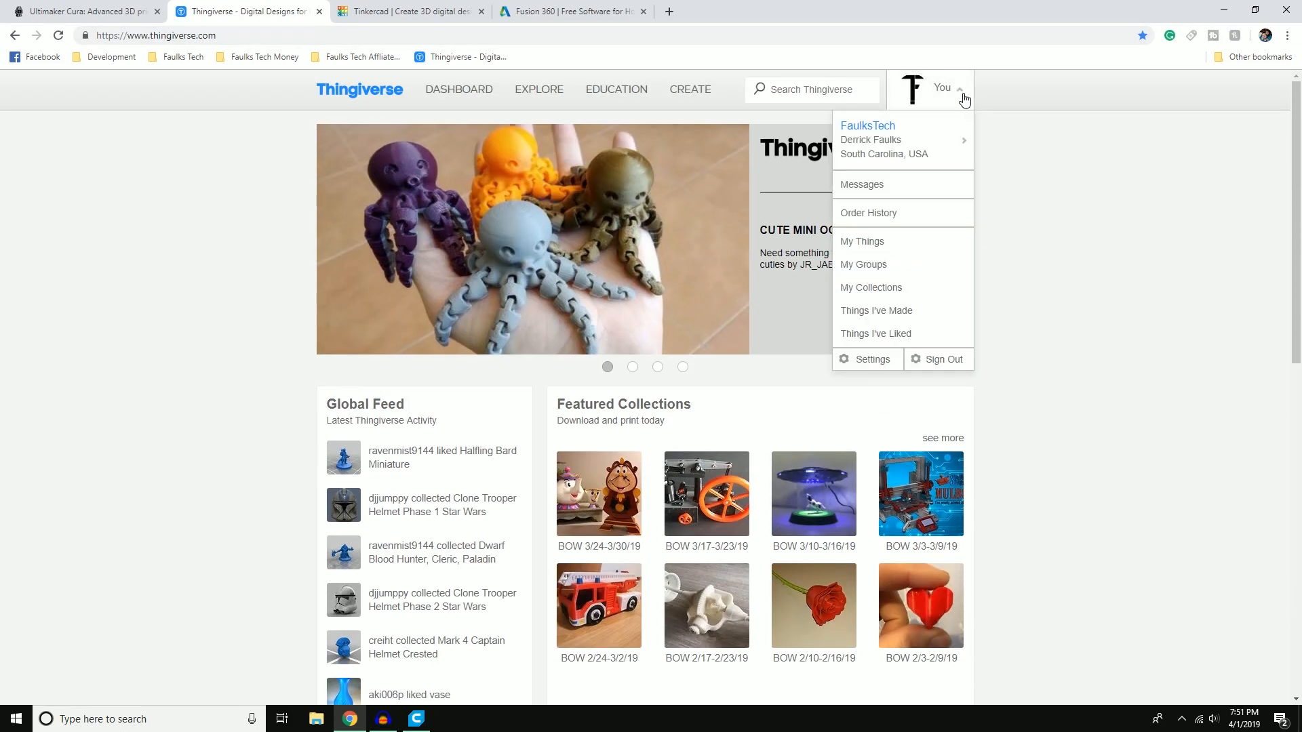
pyautogui.click(1146, 236)
pyautogui.scroll(-9, 716, 642)
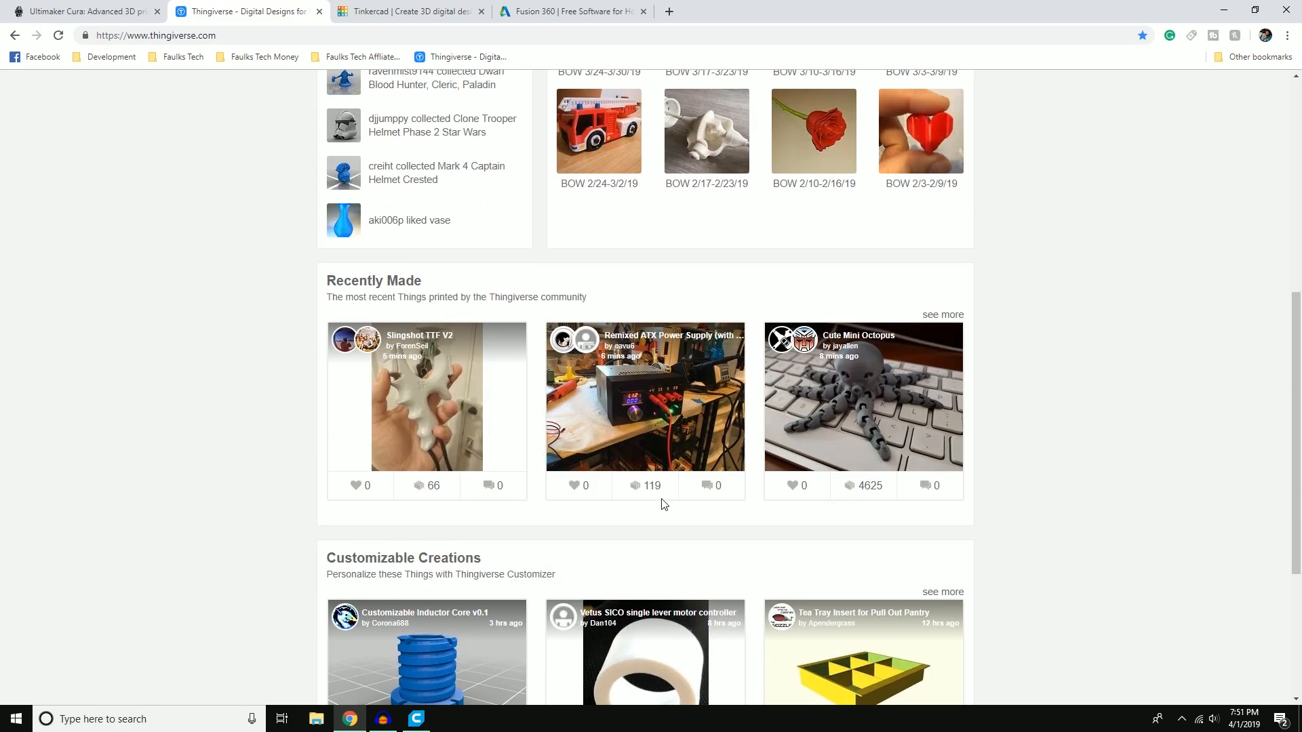
pyautogui.scroll(-2, 675, 481)
pyautogui.scroll(4, 678, 487)
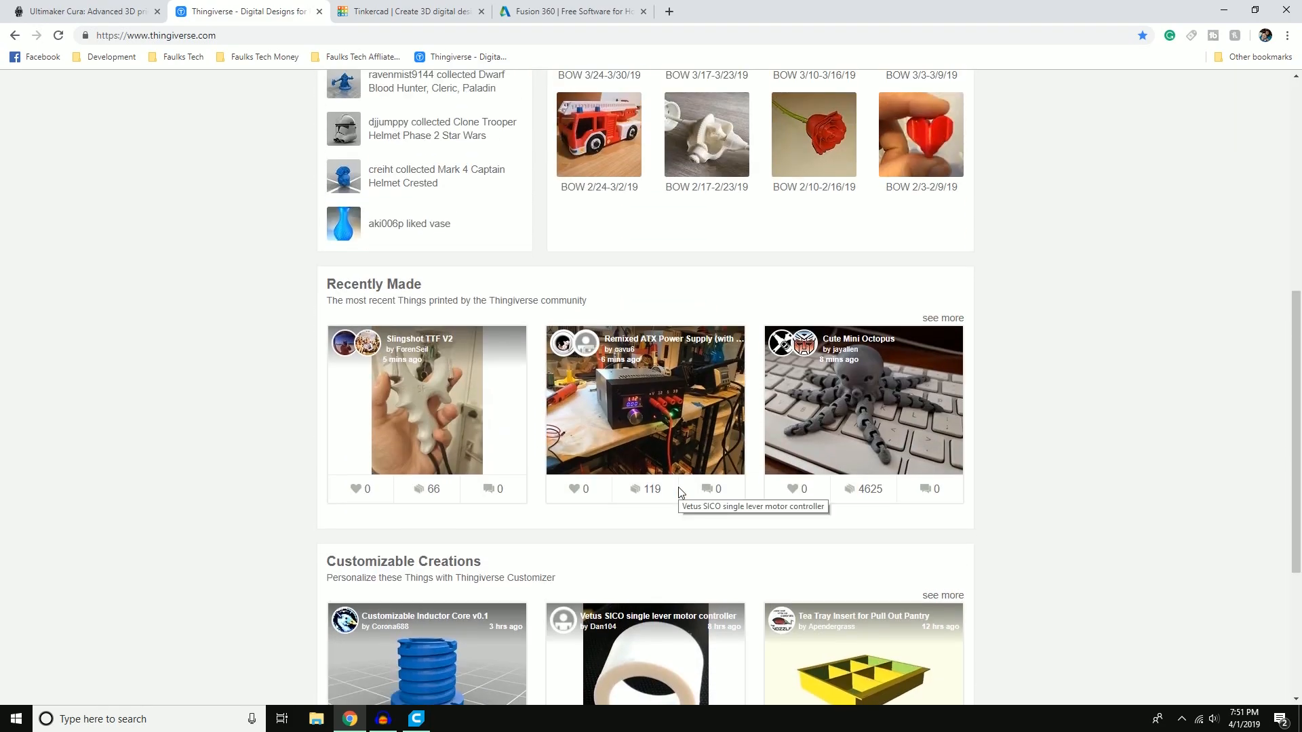
pyautogui.scroll(7, 731, 512)
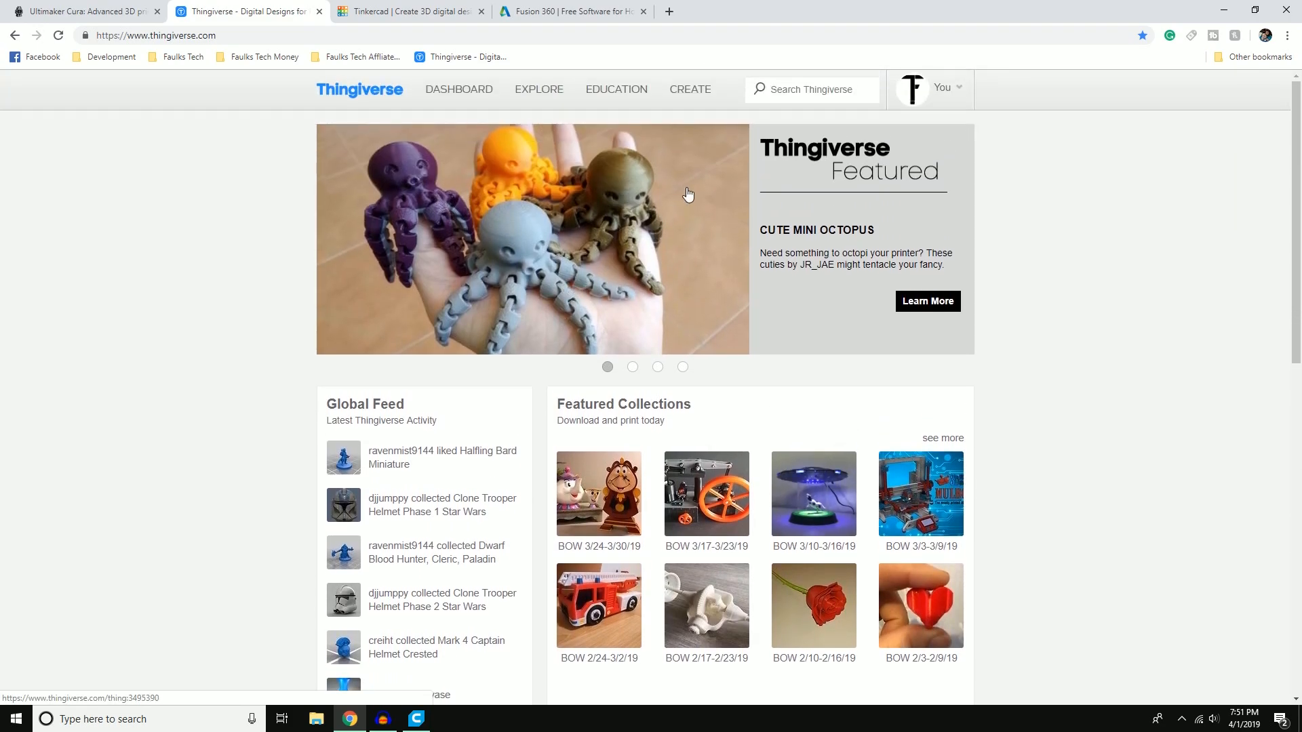
pyautogui.click(803, 90)
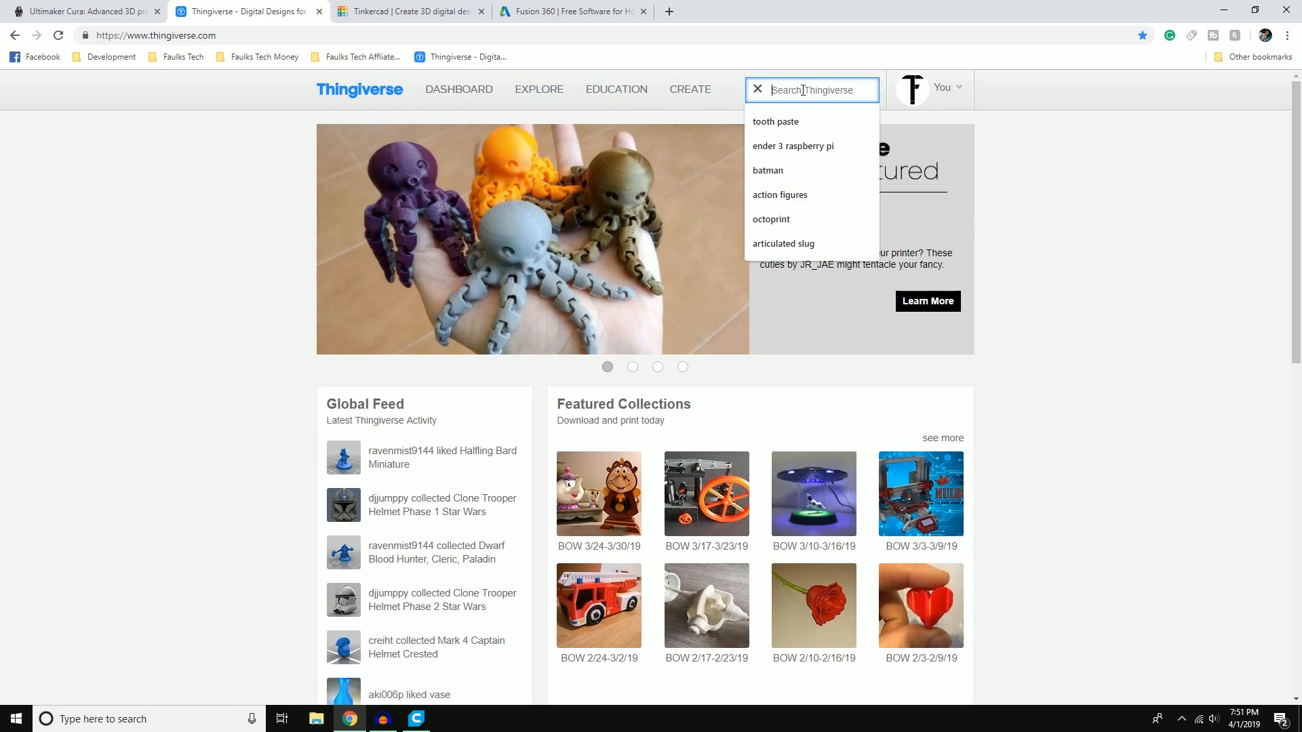
pyautogui.click(264, 180)
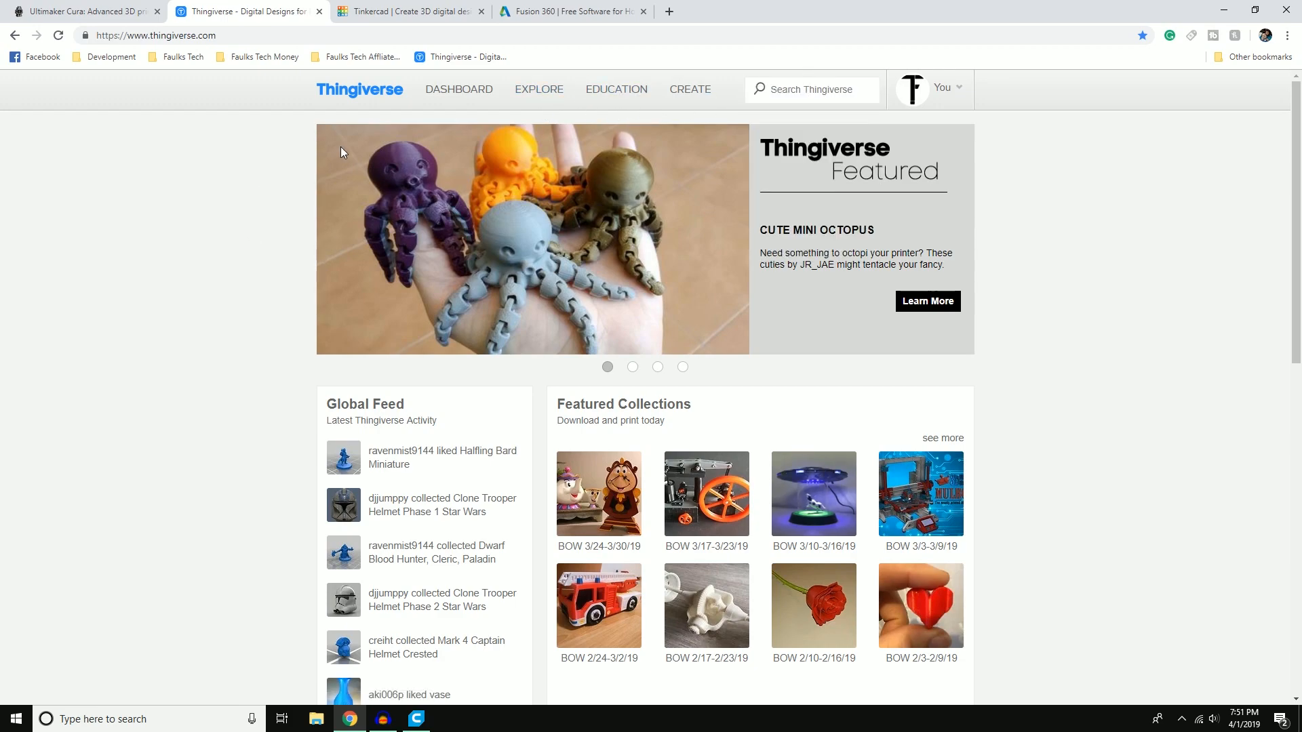
# Step: Explore the newest Thingiverse models and open the page of Dwarf Barbarian - Lycanthrope
pyautogui.moveTo(553, 88)
pyautogui.click(562, 112)
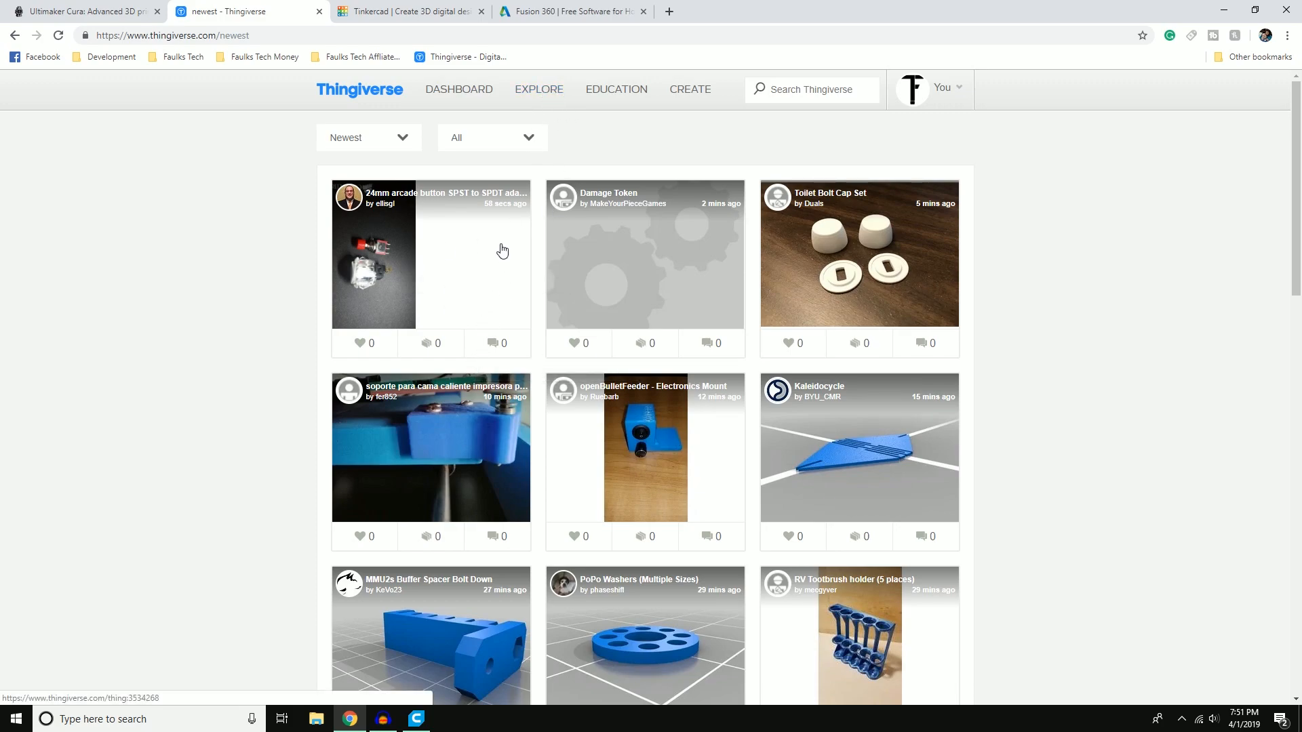
pyautogui.scroll(-1, 535, 290)
pyautogui.scroll(-5, 535, 290)
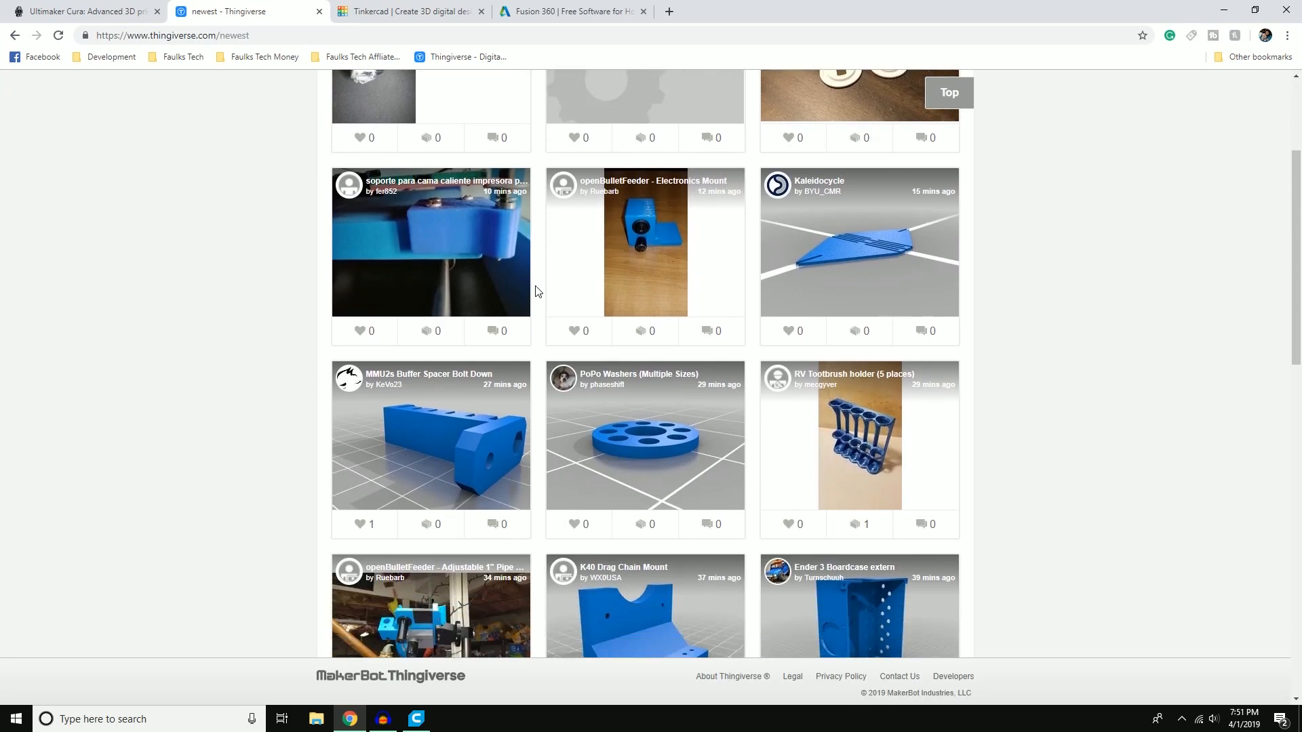
pyautogui.scroll(-3, 535, 290)
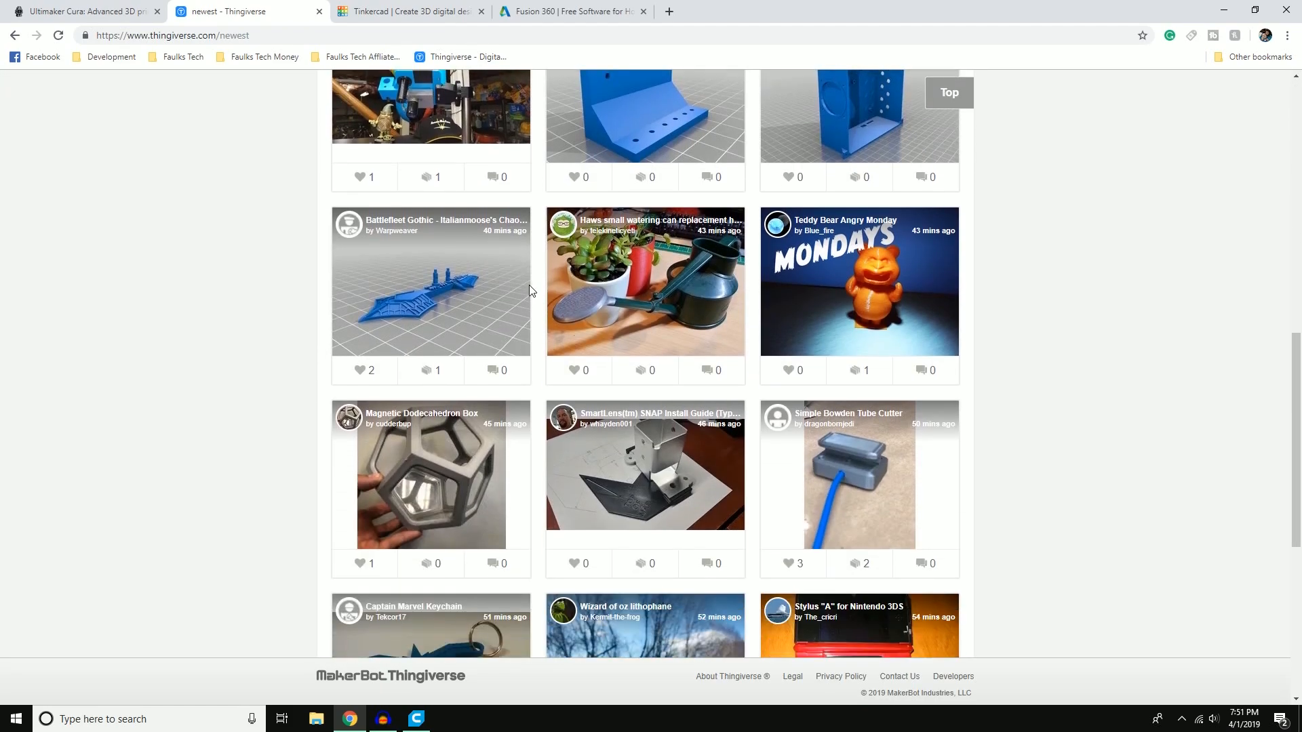
pyautogui.scroll(-2, 523, 290)
pyautogui.scroll(-4, 523, 289)
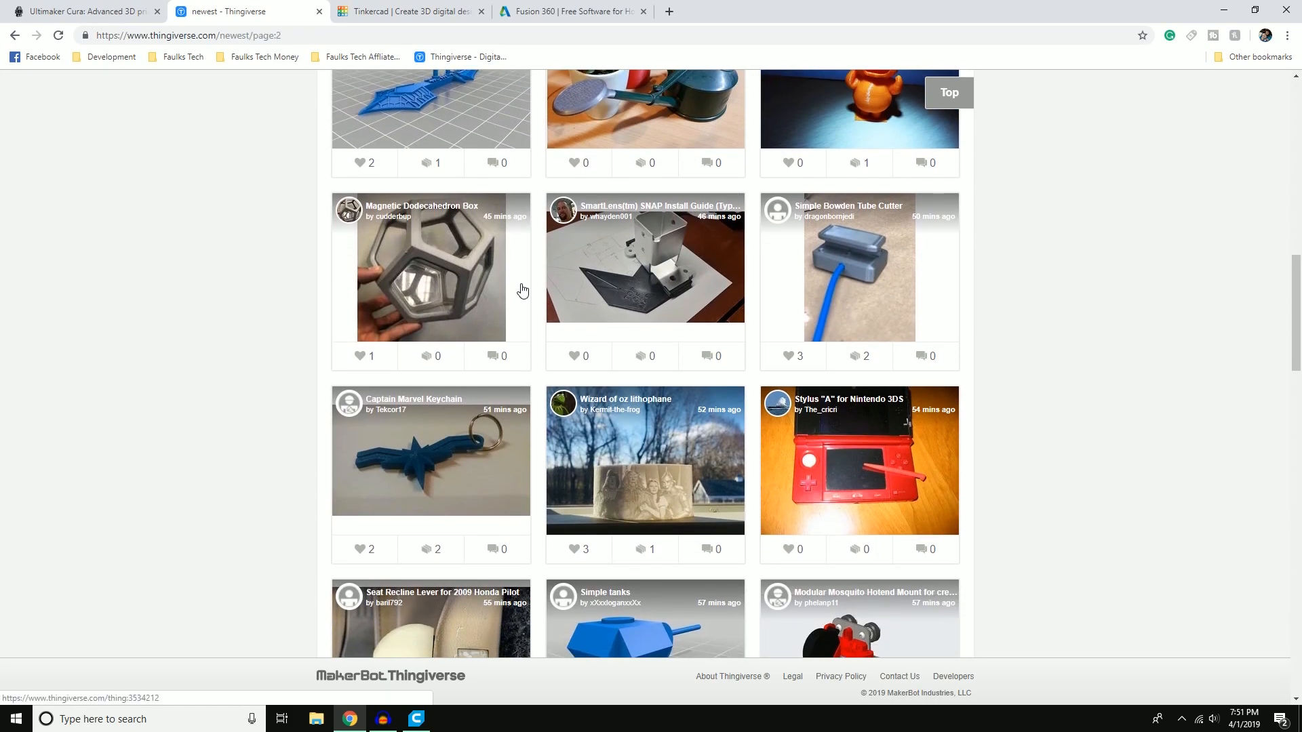
pyautogui.scroll(-5, 521, 284)
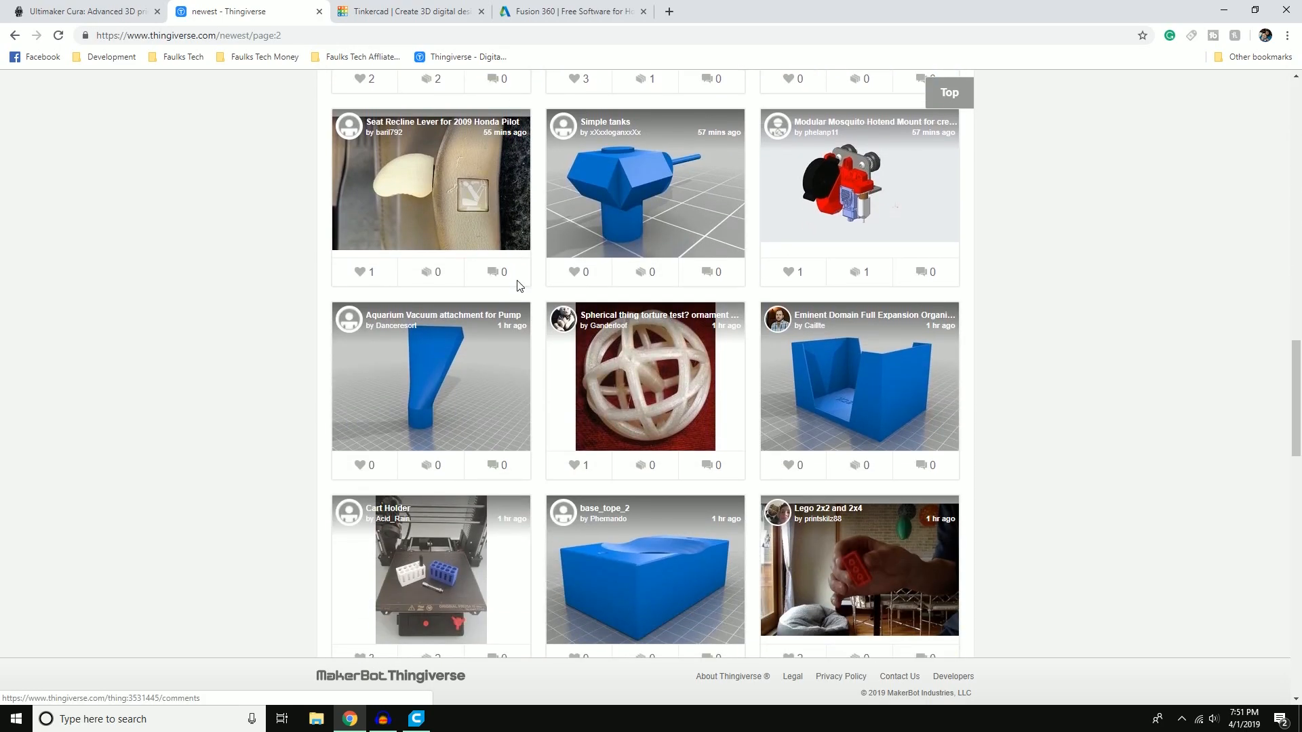
pyautogui.scroll(-1, 518, 284)
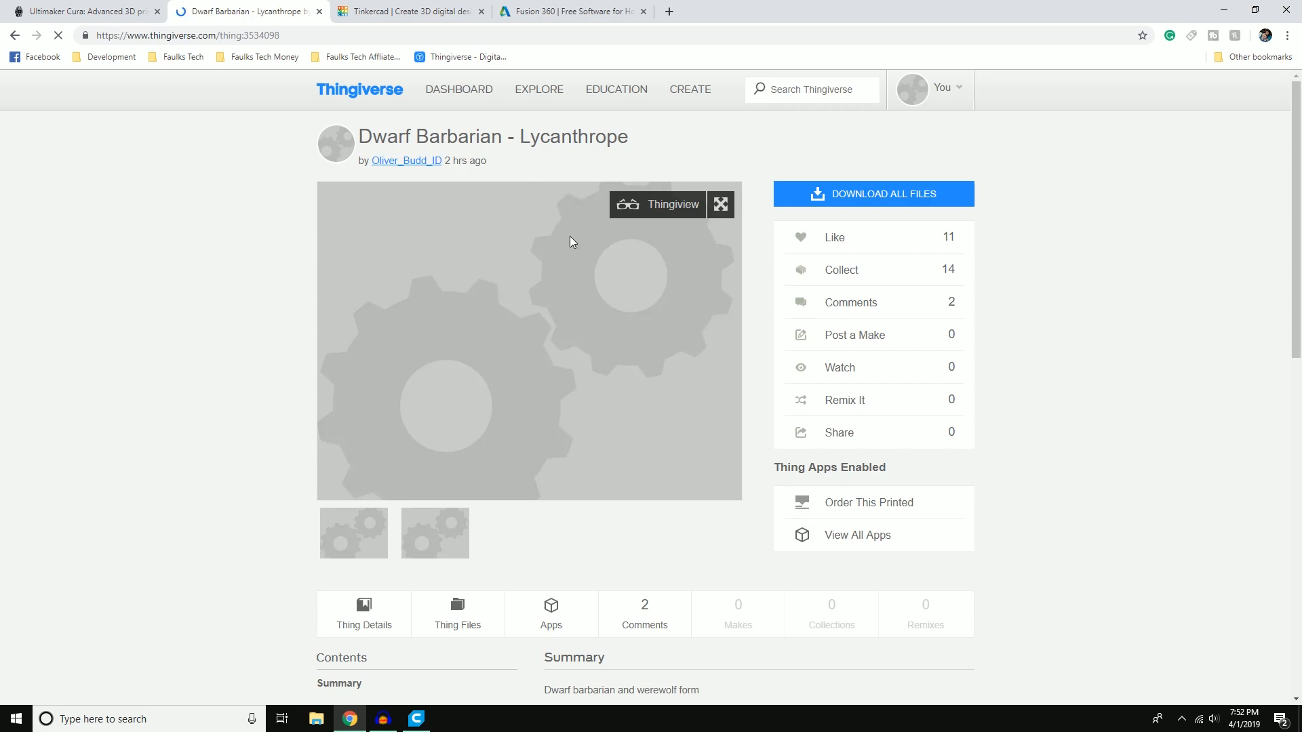
# Step: Look over the Dwarf Barbarian - Lycanthrope page and display the first image of the dwarf figure
pyautogui.scroll(-3, 599, 306)
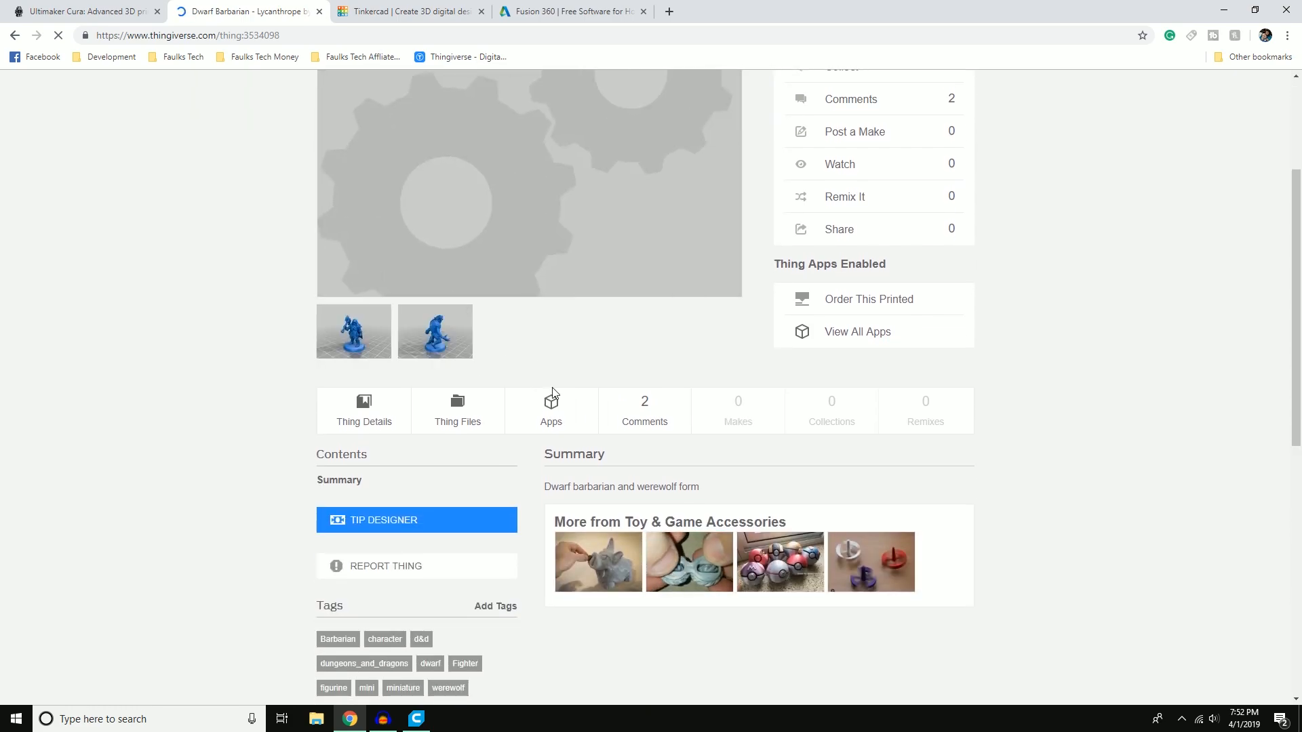
pyautogui.scroll(3, 553, 392)
pyautogui.click(344, 542)
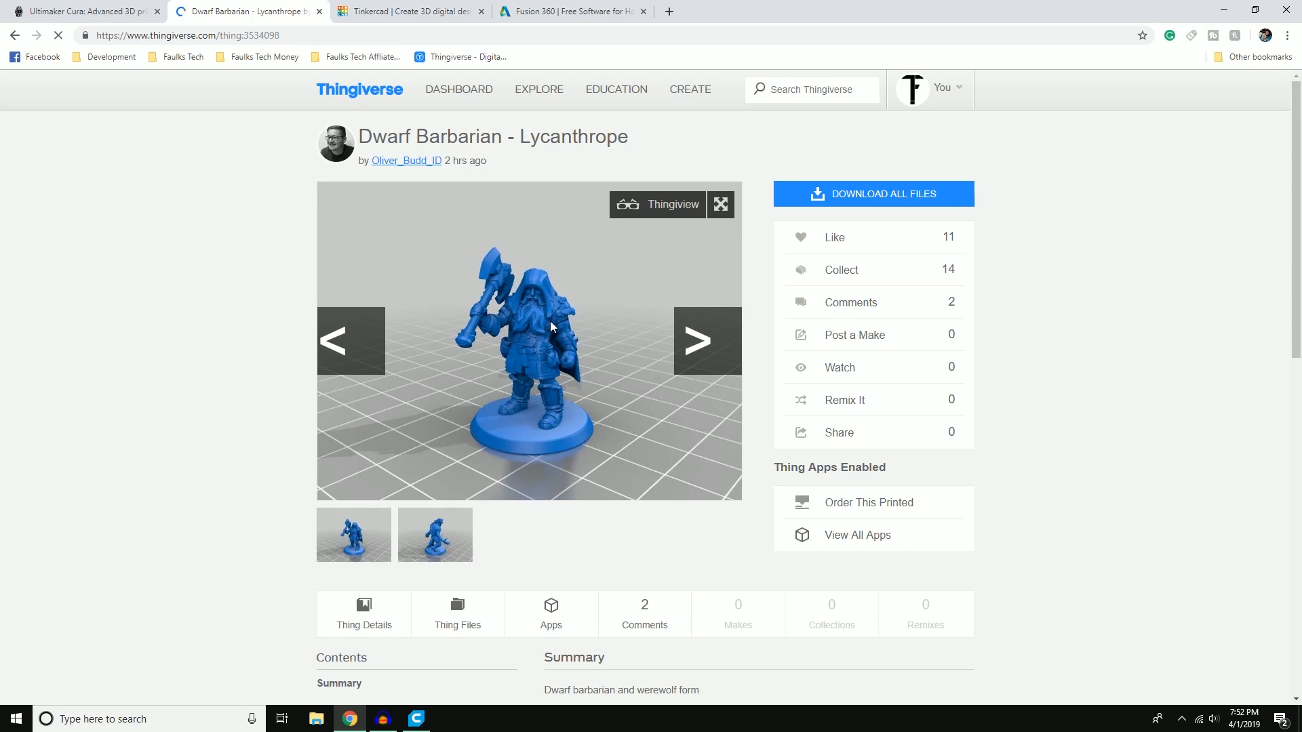
# Step: Download all files of Dwarf Barbarian - Lycanthrope and open the files folder inside the downloaded zip
pyautogui.click(861, 196)
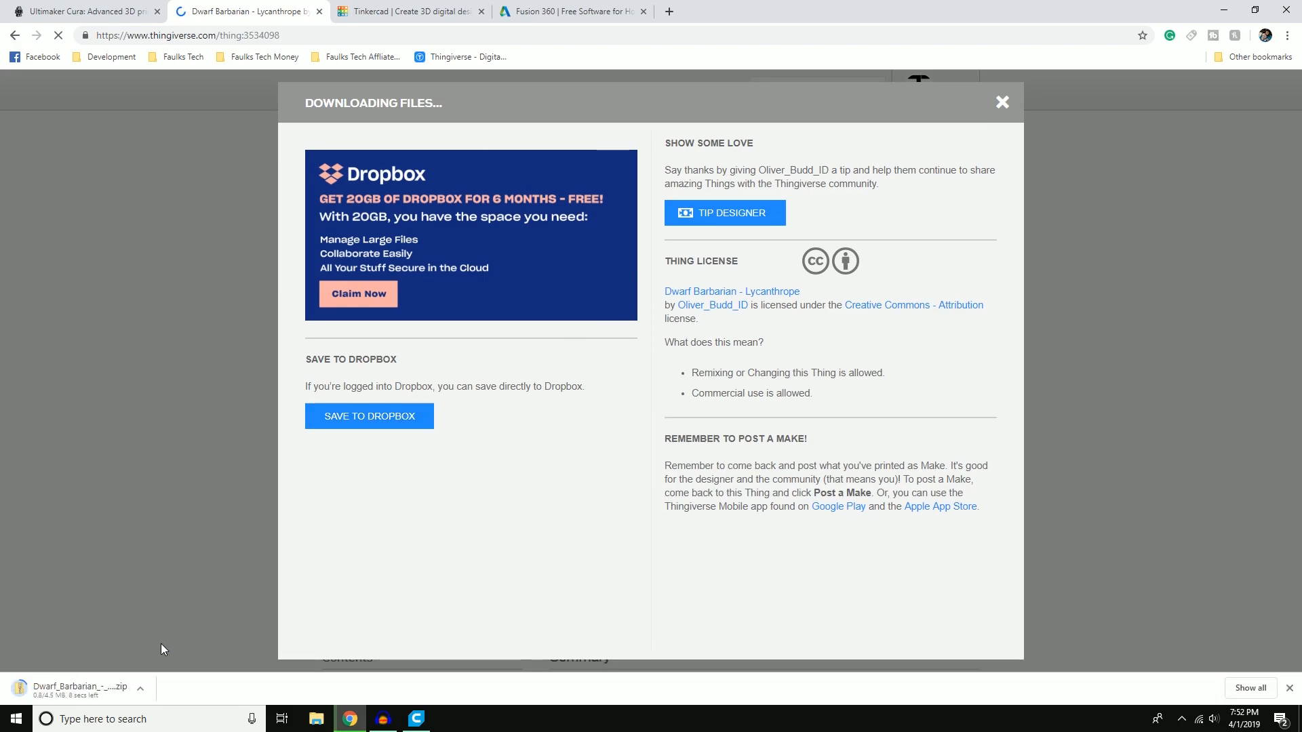
pyautogui.click(91, 686)
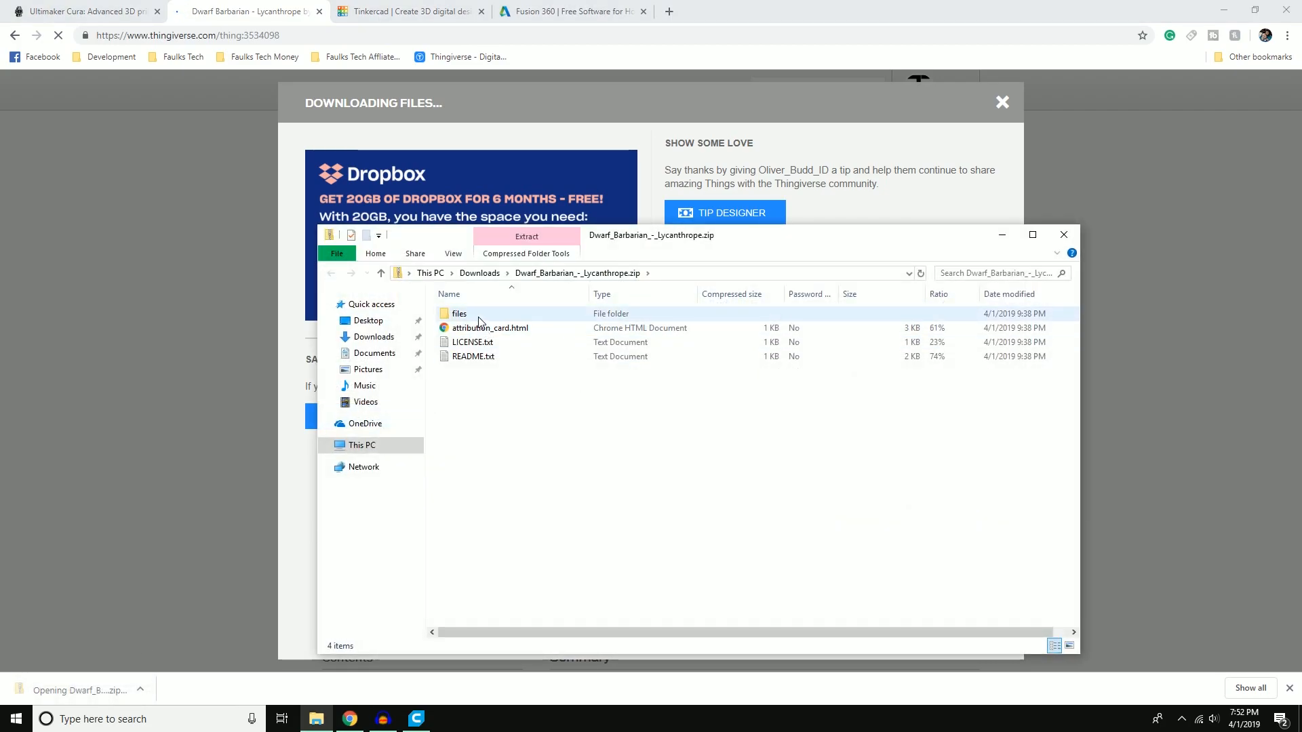
pyautogui.doubleClick(477, 314)
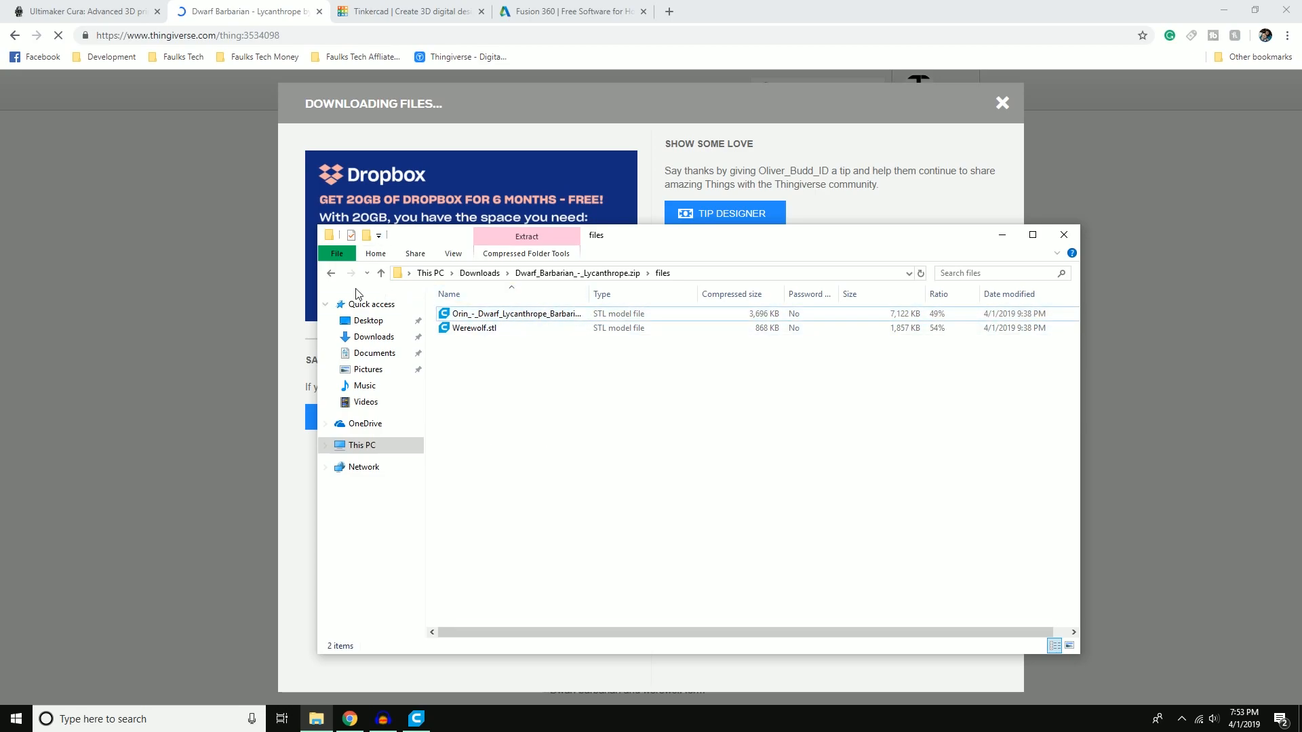
# Step: Extract the downloaded Dwarf_Barbarian_-_Lycanthrope.zip into its own folder in Downloads and open the extracted files folder
pyautogui.click(332, 273)
pyautogui.rightClick(478, 314)
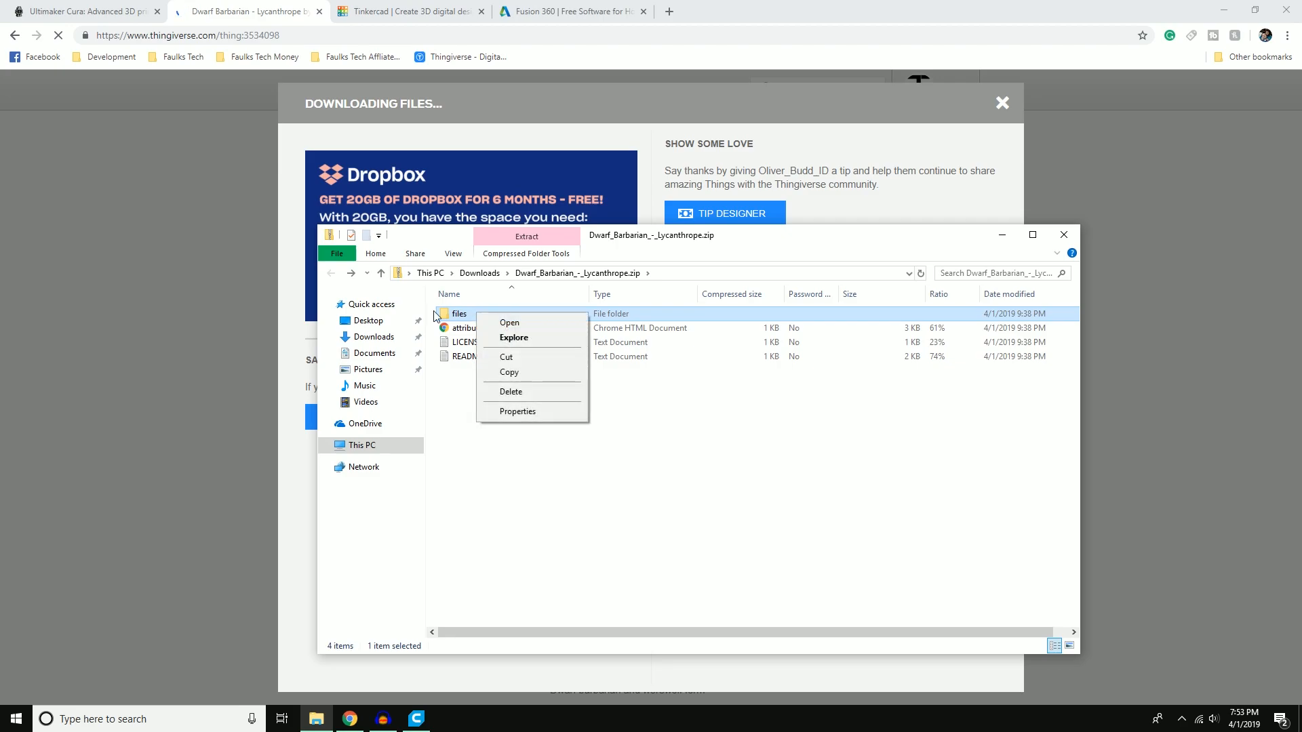
pyautogui.click(479, 272)
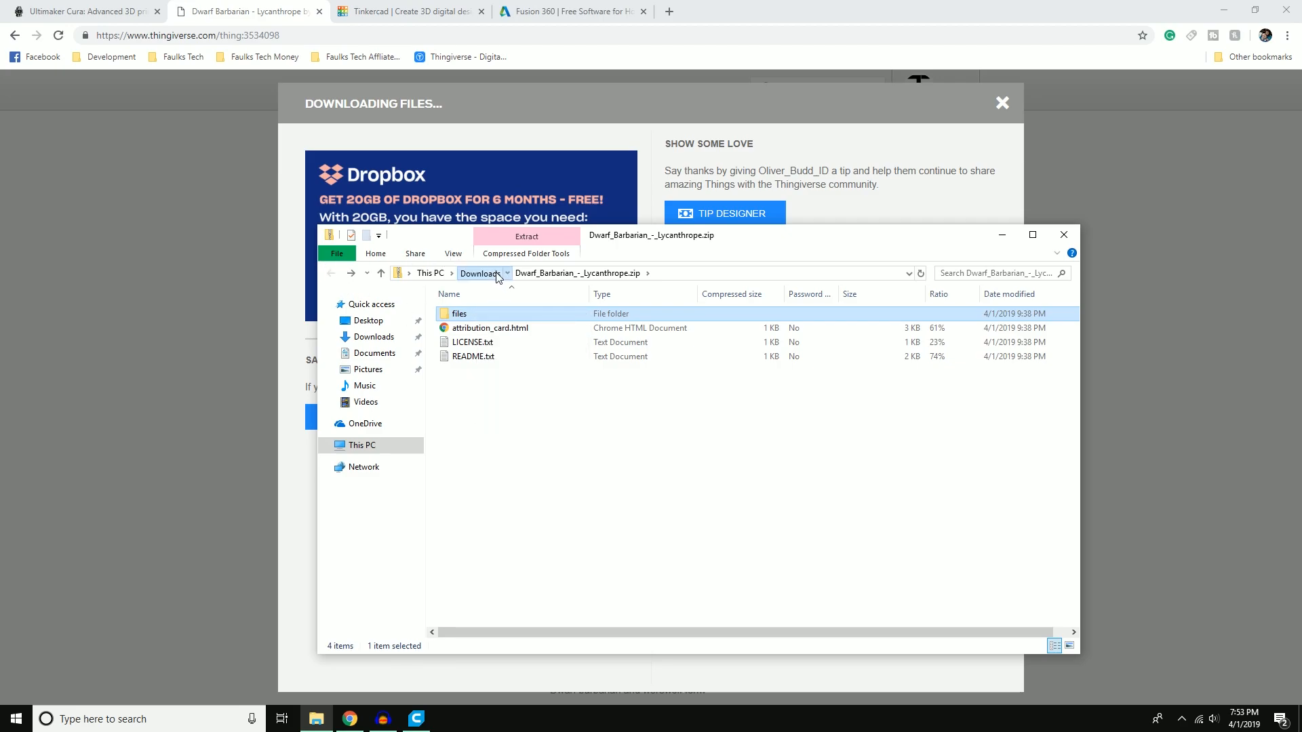
pyautogui.rightClick(537, 314)
pyautogui.click(599, 362)
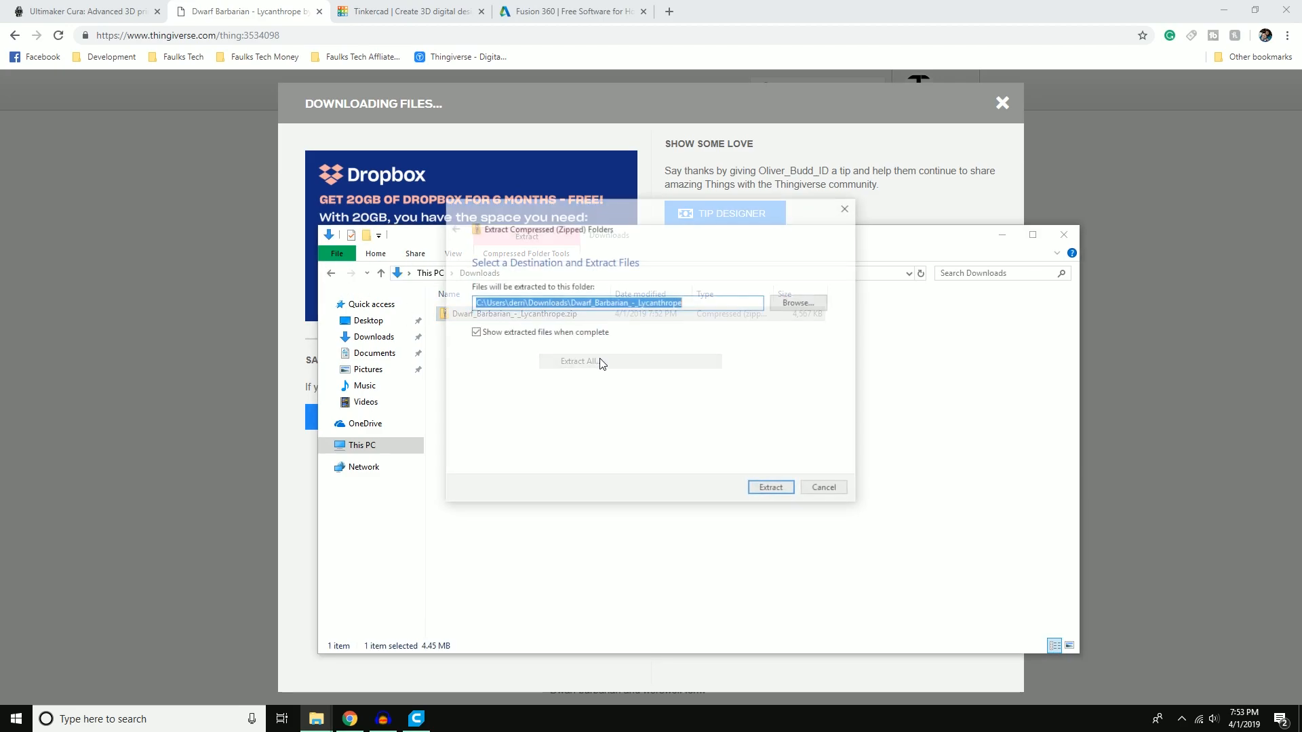
pyautogui.click(773, 489)
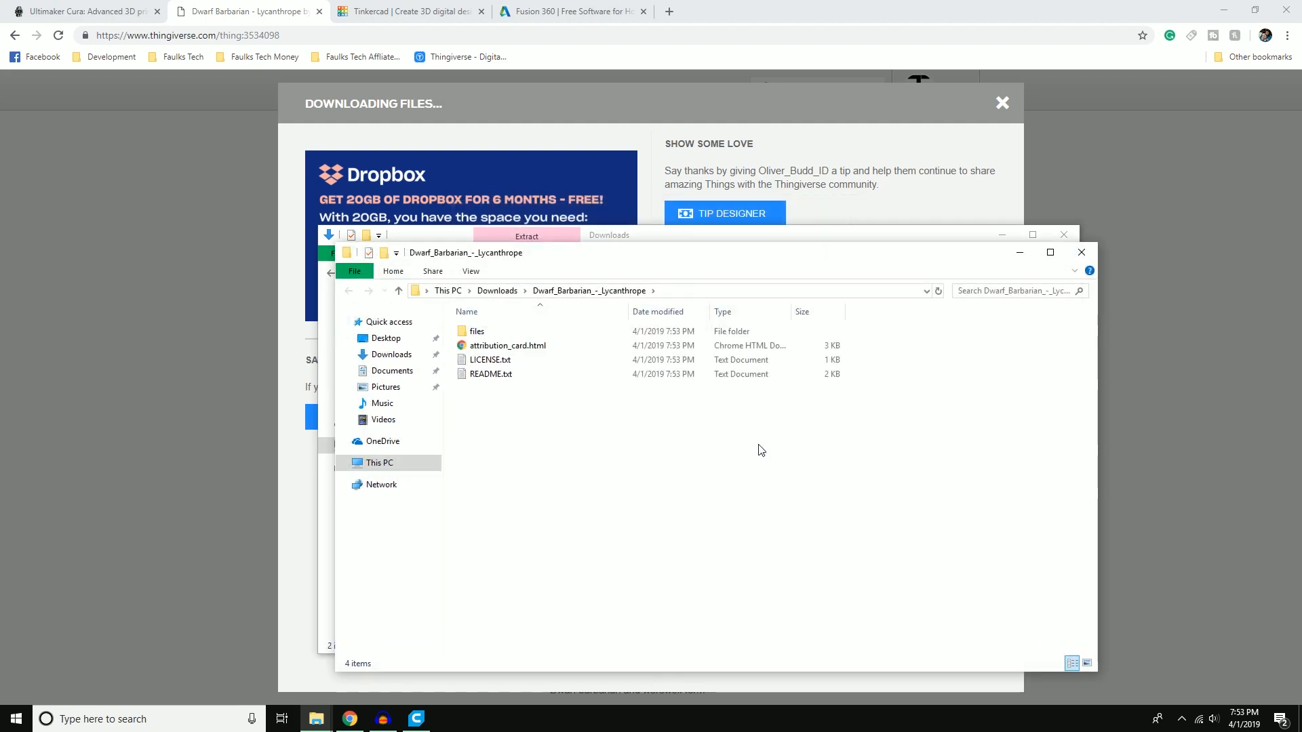
pyautogui.doubleClick(477, 332)
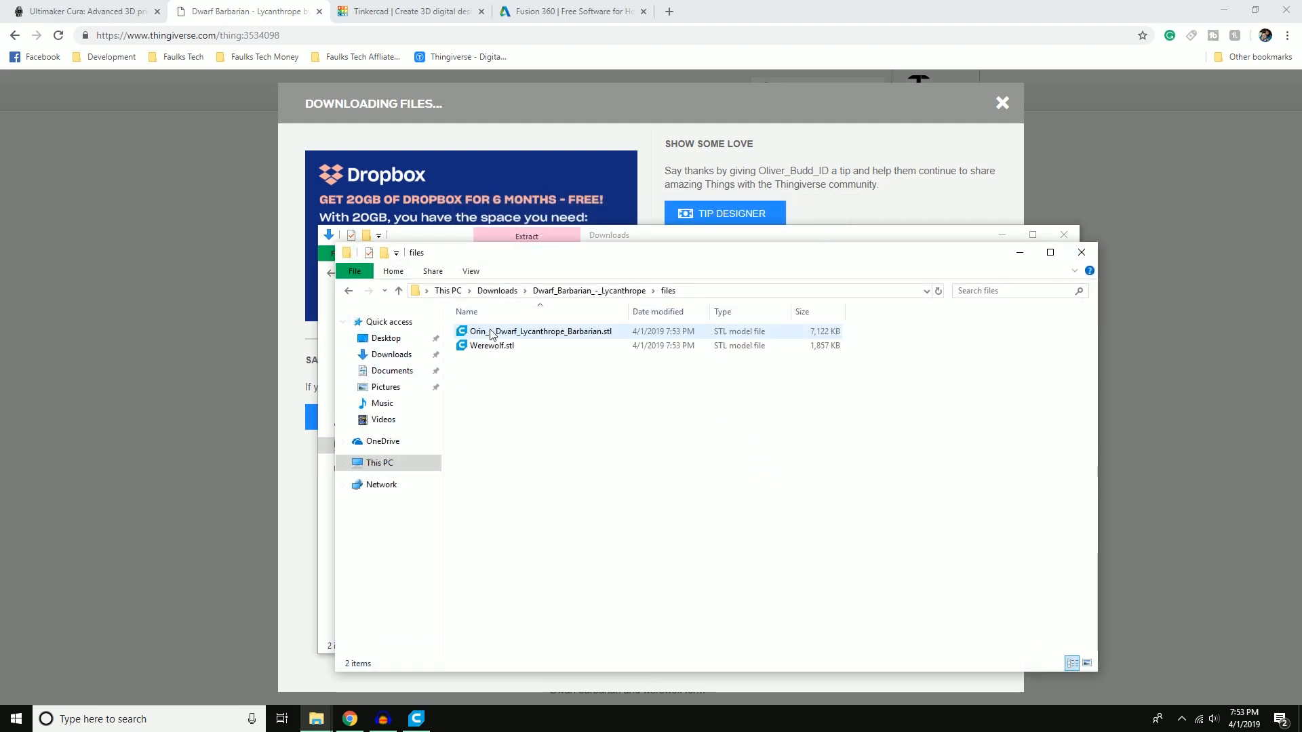
# Step: Open Orin_-_Dwarf_Lycanthrope_Barbarian.stl with Cura, made the default app for .stl files, and view the model in a maximized window
pyautogui.click(548, 334)
pyautogui.rightClick(548, 335)
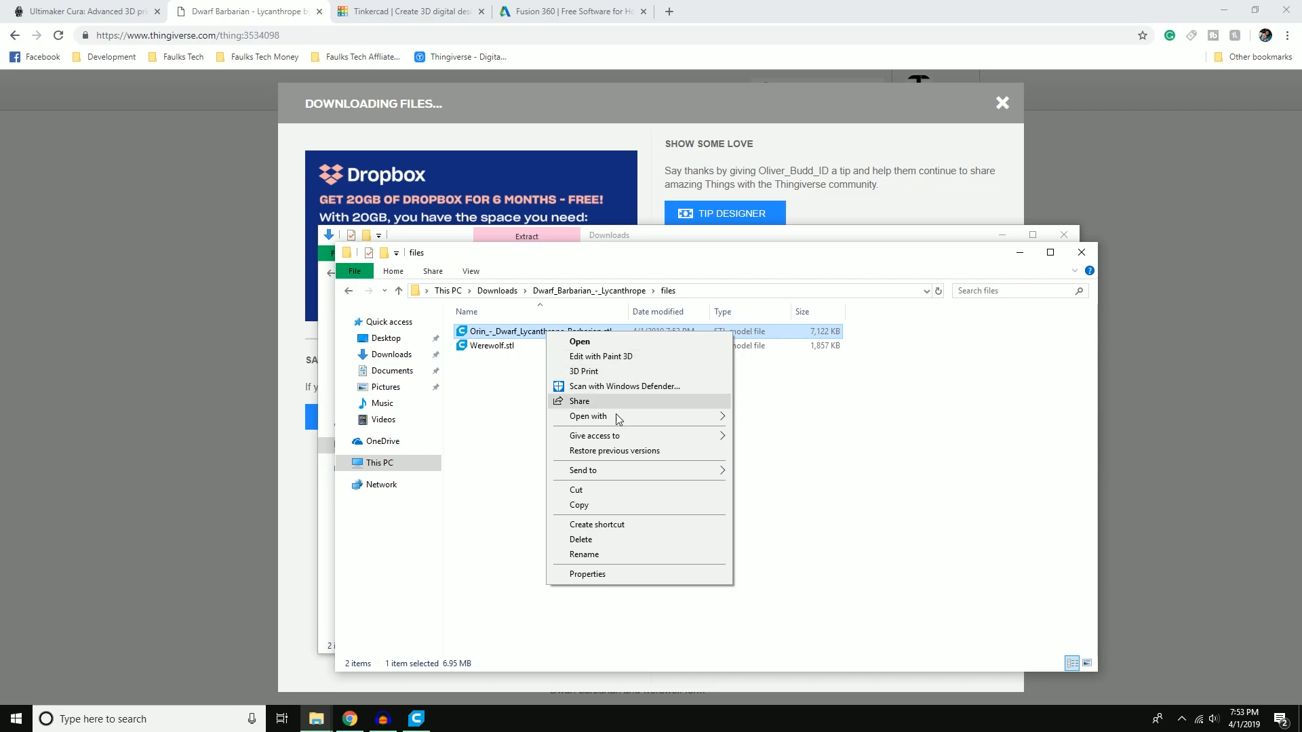
pyautogui.moveTo(619, 417)
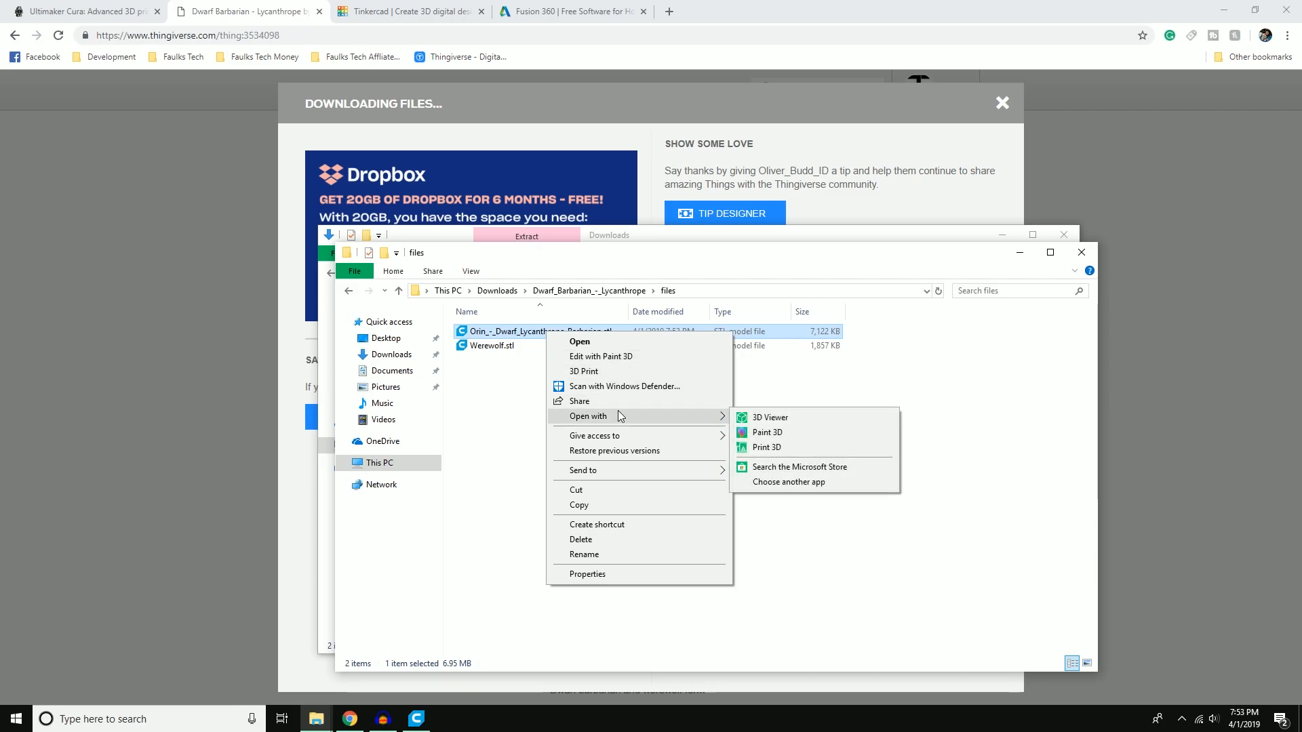
pyautogui.click(811, 482)
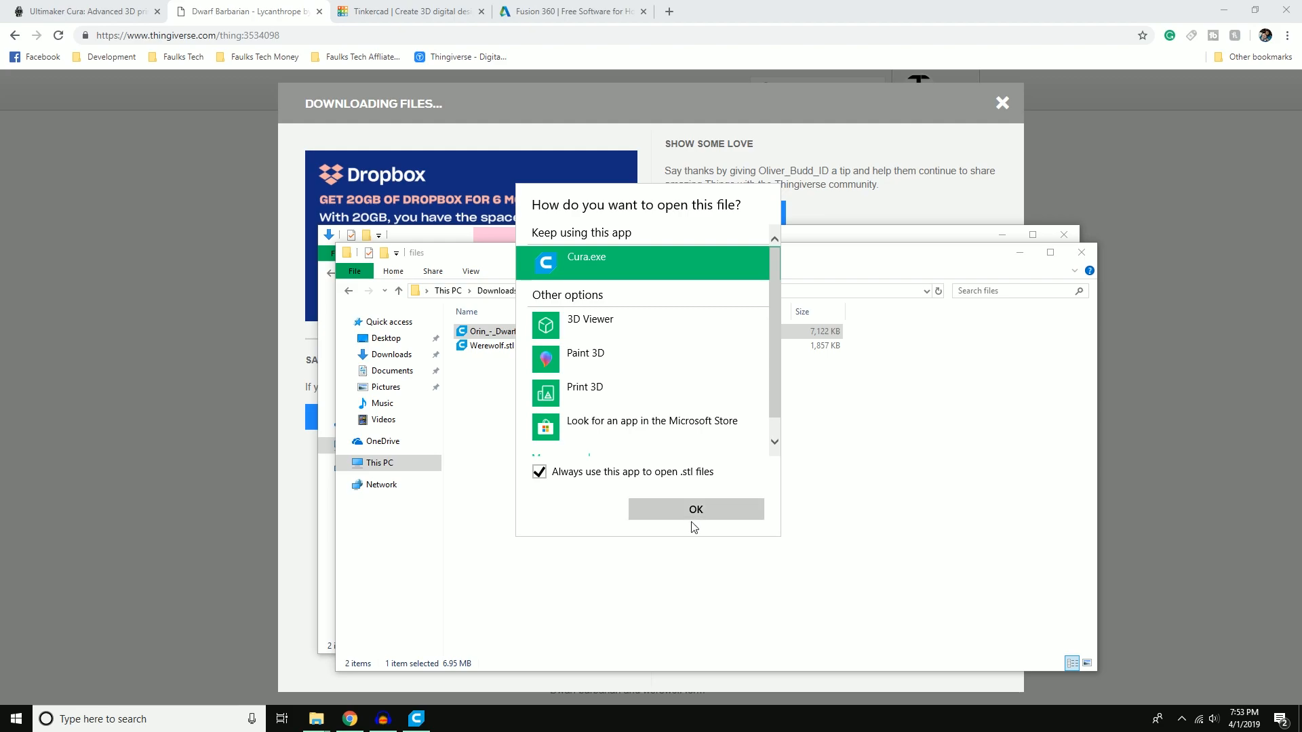
pyautogui.click(730, 518)
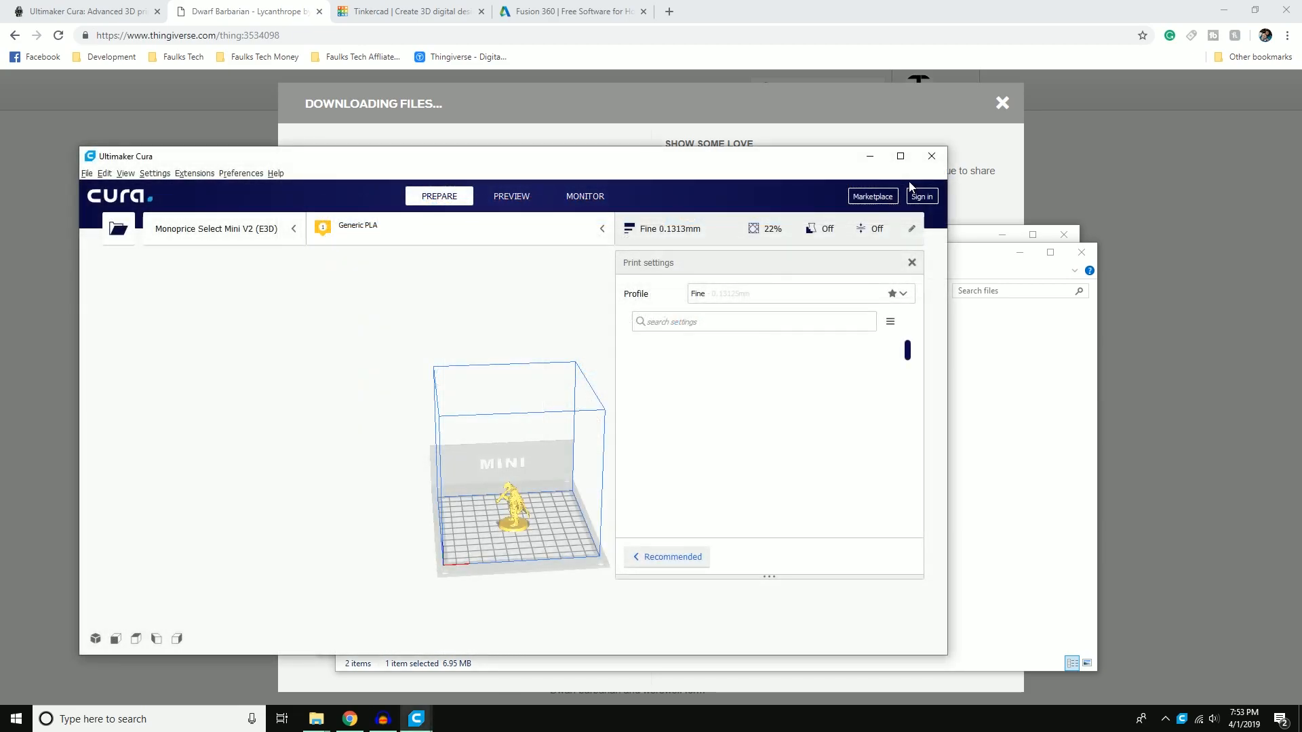
pyautogui.click(900, 157)
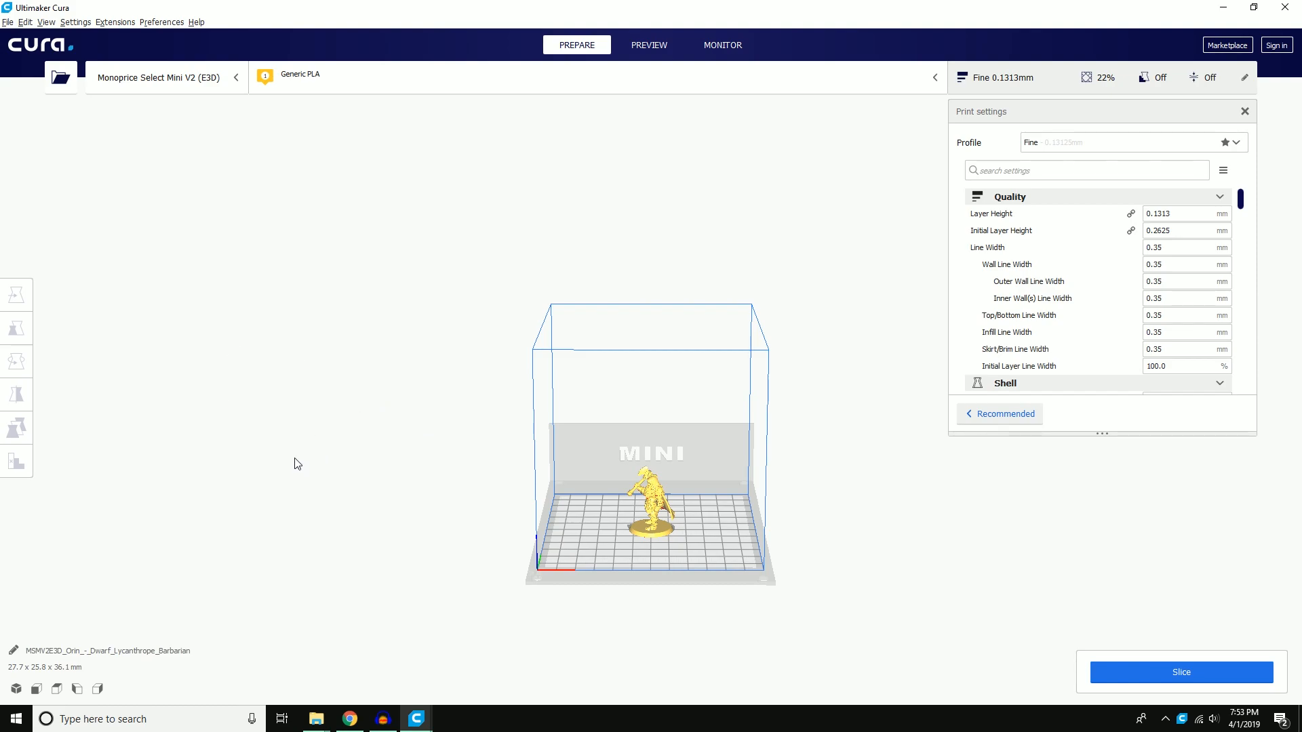
pyautogui.moveTo(767, 632); pyautogui.dragTo(626, 567, button='right')
pyautogui.scroll(2, 694, 595)
pyautogui.moveTo(694, 595); pyautogui.dragTo(583, 619, button='right')
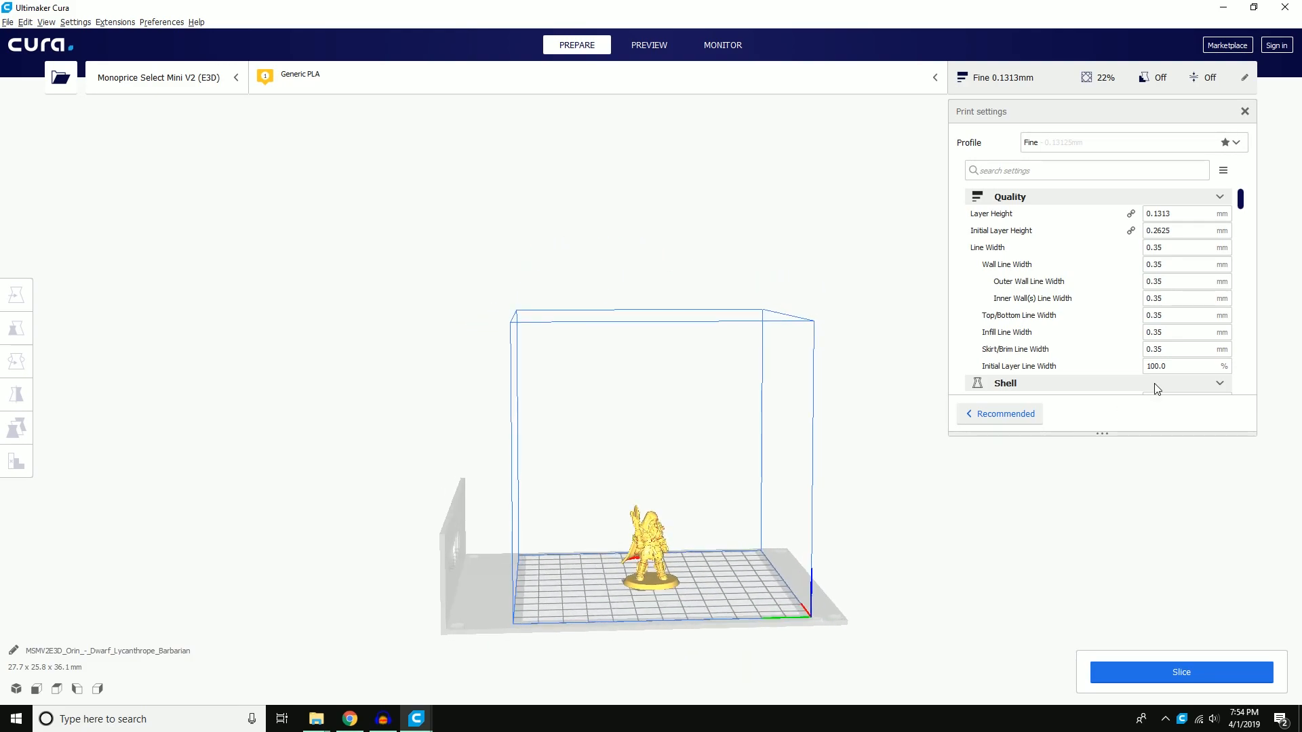
# Step: Look through the custom print settings from Quality down to Build Plate Adhesion and Special Modes
pyautogui.scroll(-3, 1146, 302)
pyautogui.scroll(-12, 1134, 322)
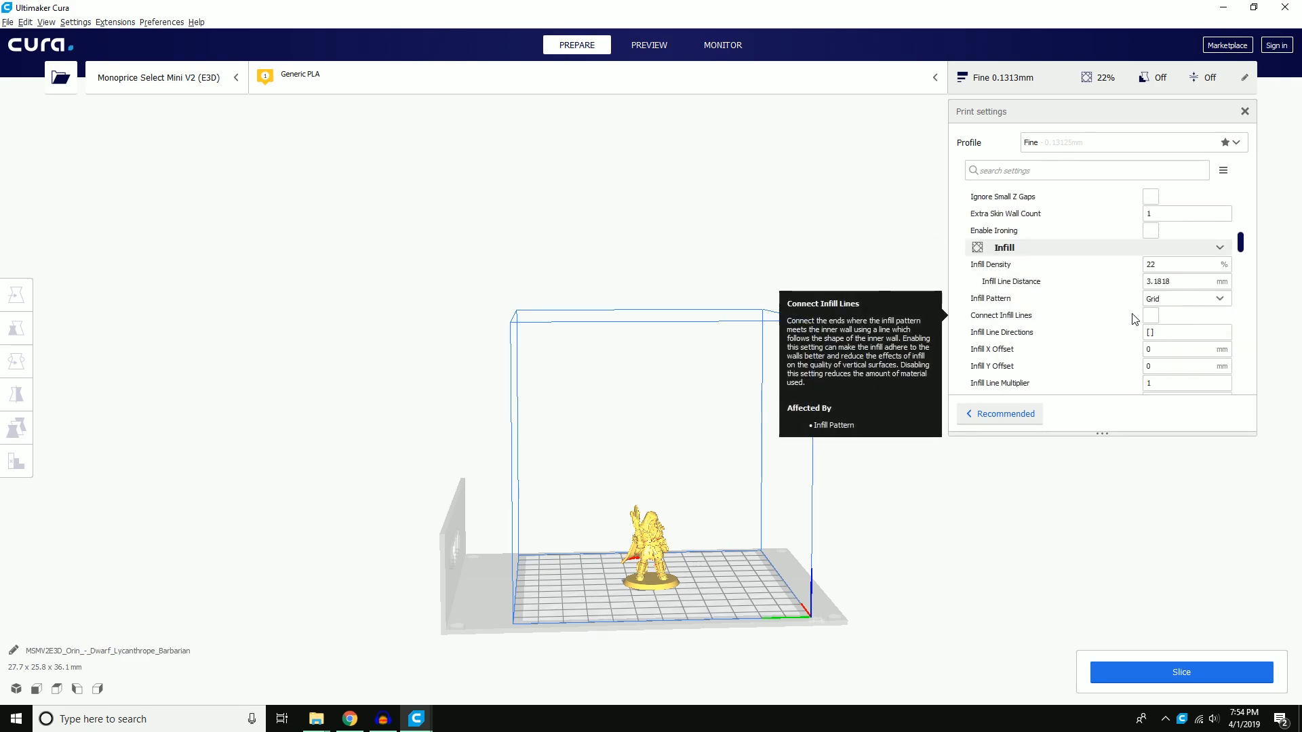
pyautogui.scroll(-10, 1153, 322)
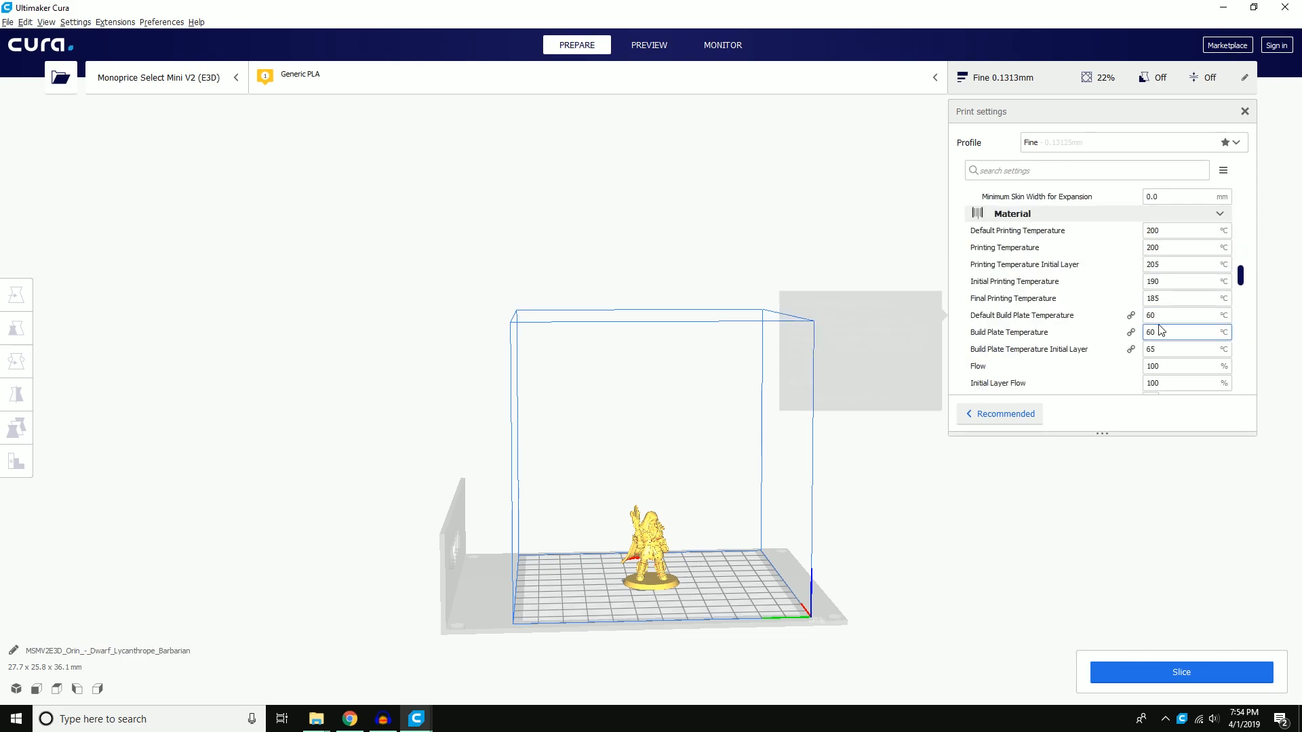
pyautogui.scroll(-12, 1159, 322)
pyautogui.scroll(-12, 1152, 322)
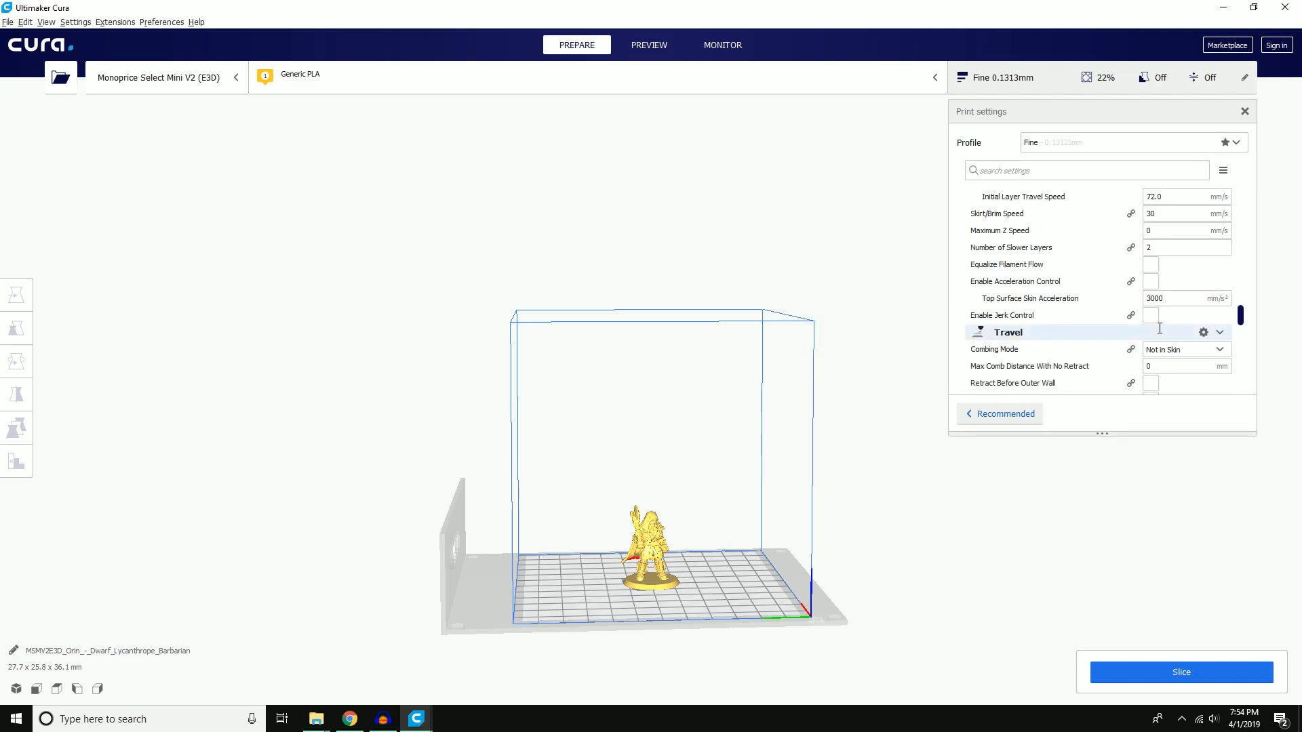
pyautogui.scroll(-6, 1160, 329)
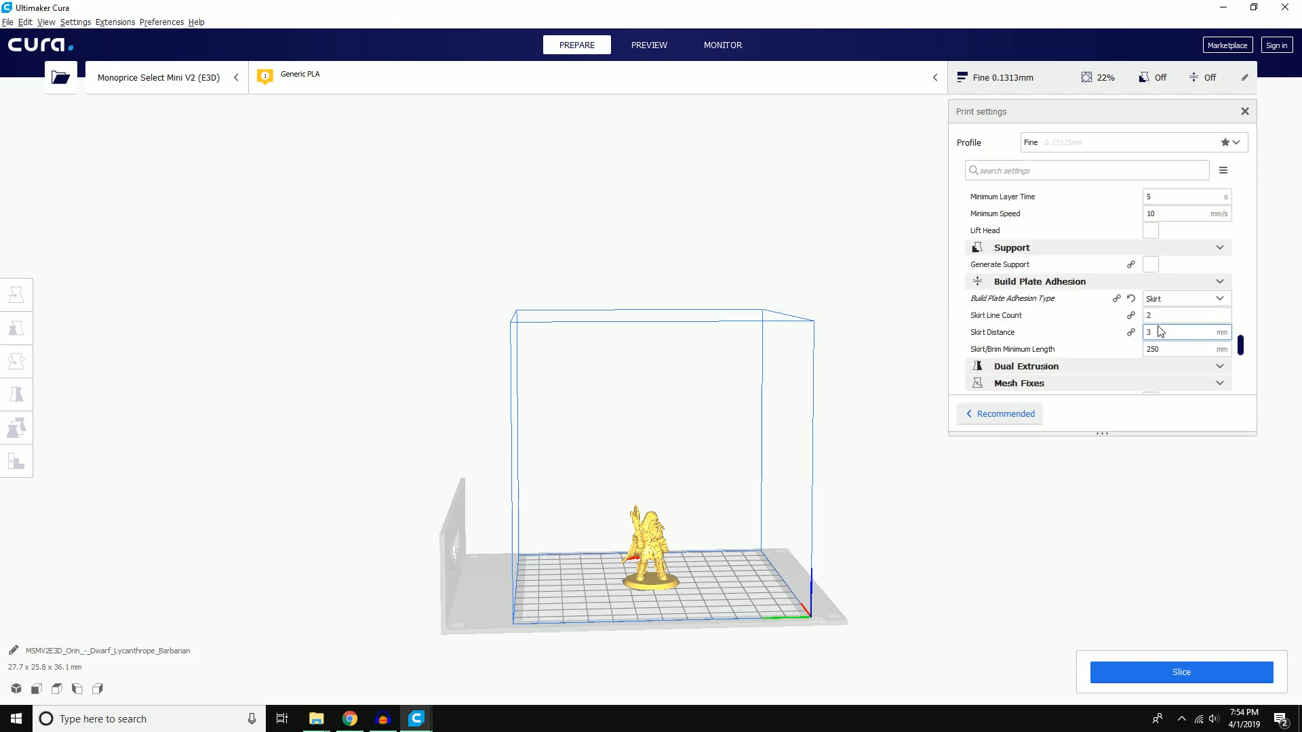
pyautogui.scroll(3, 1157, 337)
pyautogui.scroll(-3, 1157, 337)
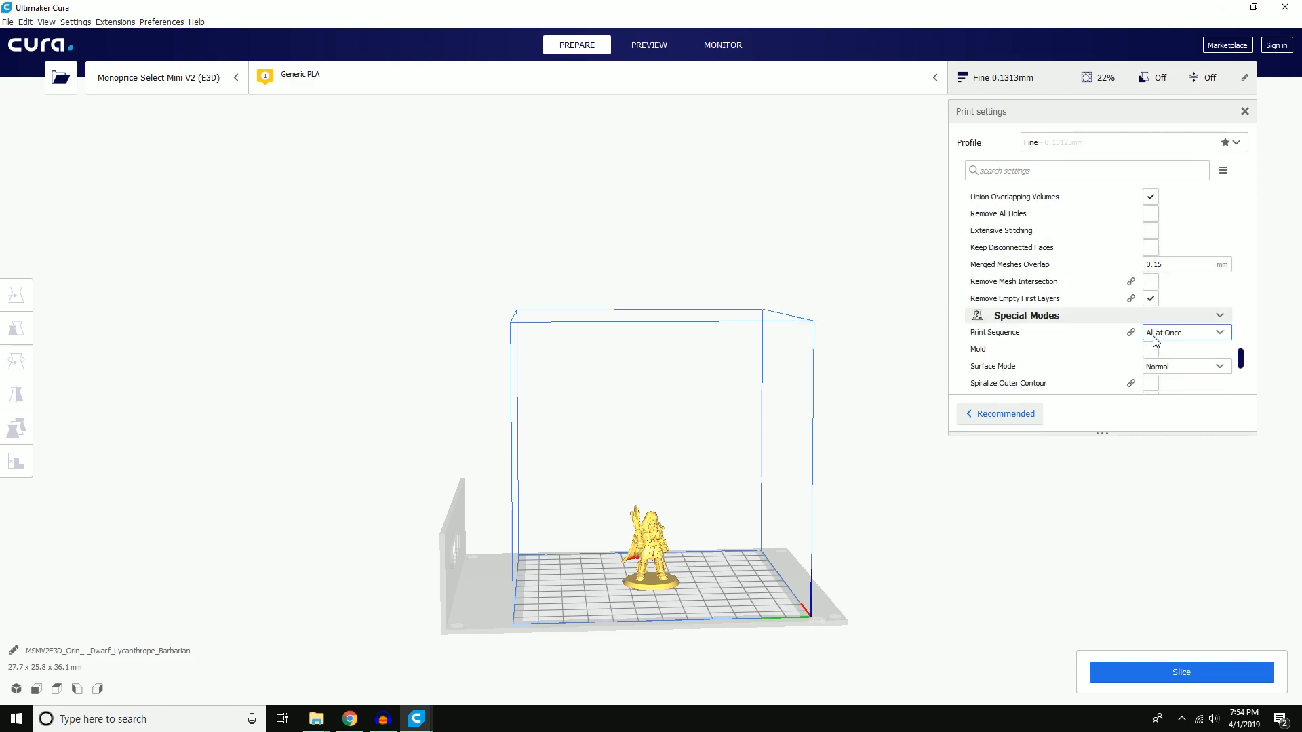
# Step: Enable Generate Support in the print settings and look over the support options
pyautogui.scroll(3, 1155, 343)
pyautogui.scroll(1, 1156, 343)
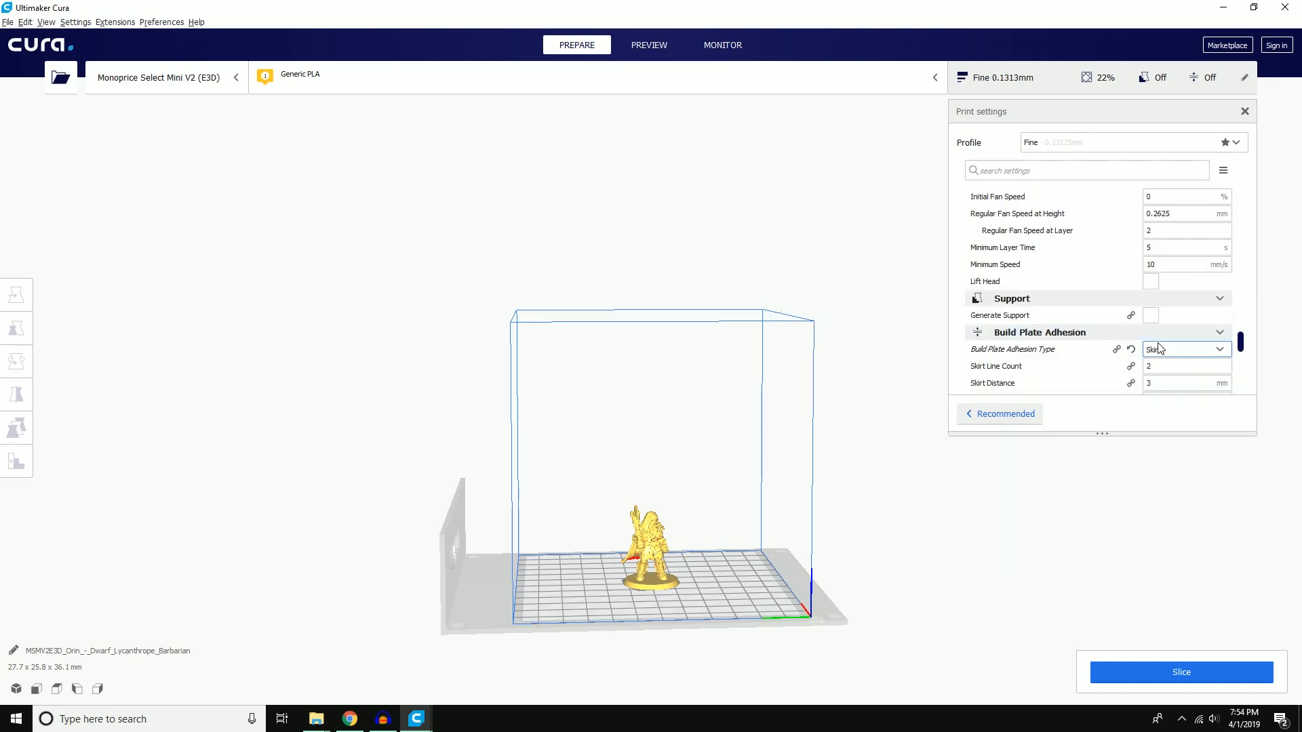
pyautogui.click(1151, 316)
pyautogui.scroll(1, 1156, 332)
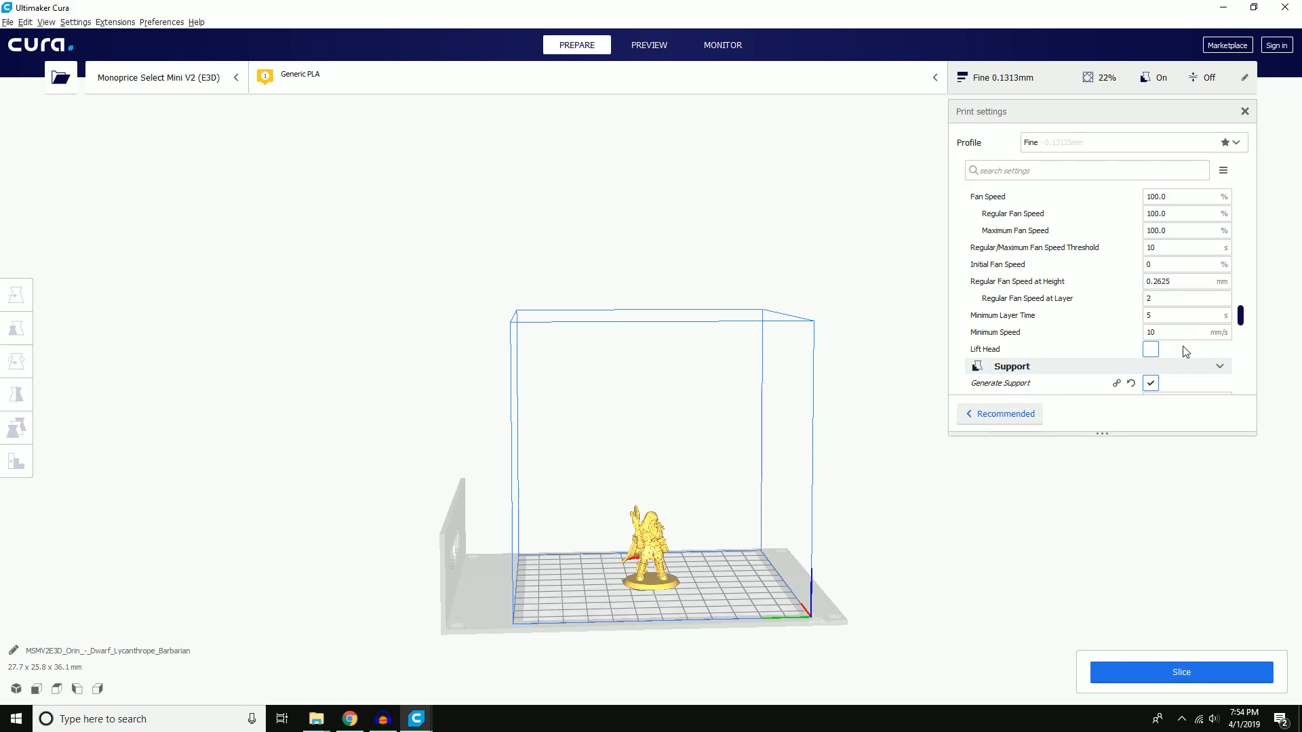
pyautogui.scroll(1, 1185, 342)
pyautogui.scroll(-3, 1194, 315)
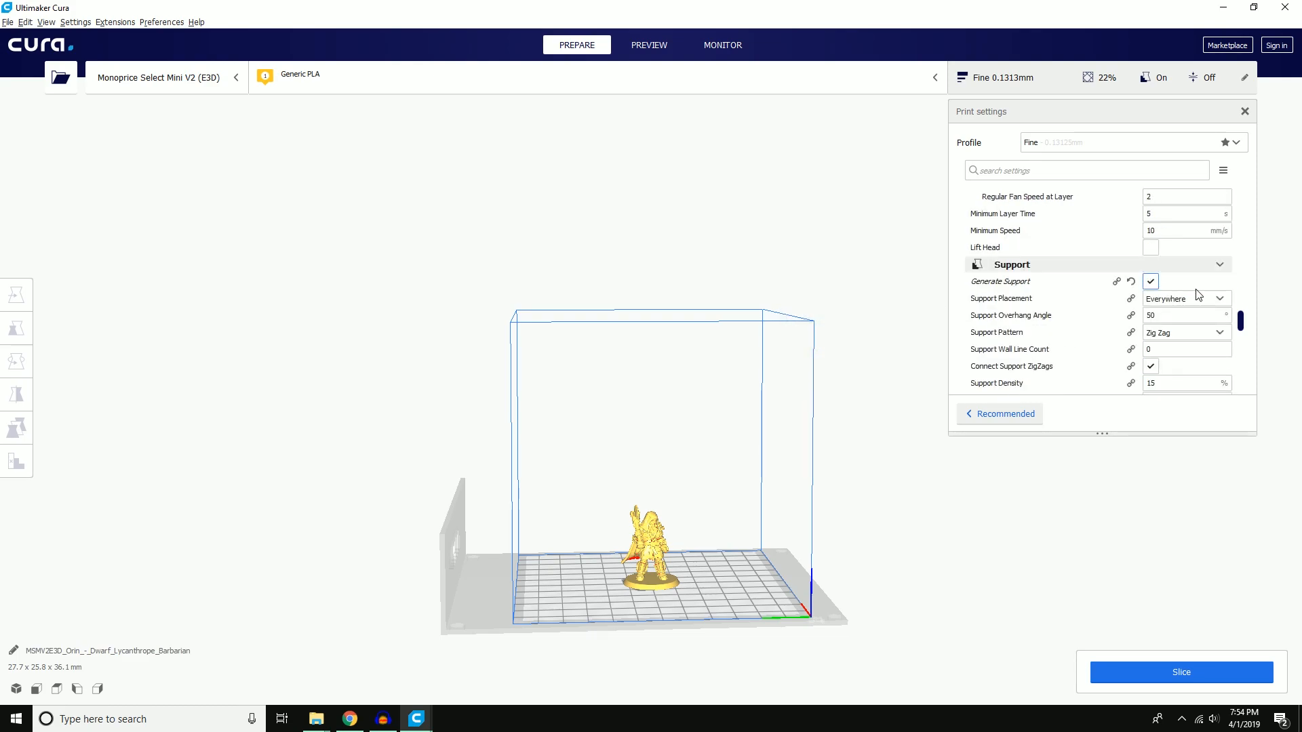
pyautogui.scroll(-1, 1197, 298)
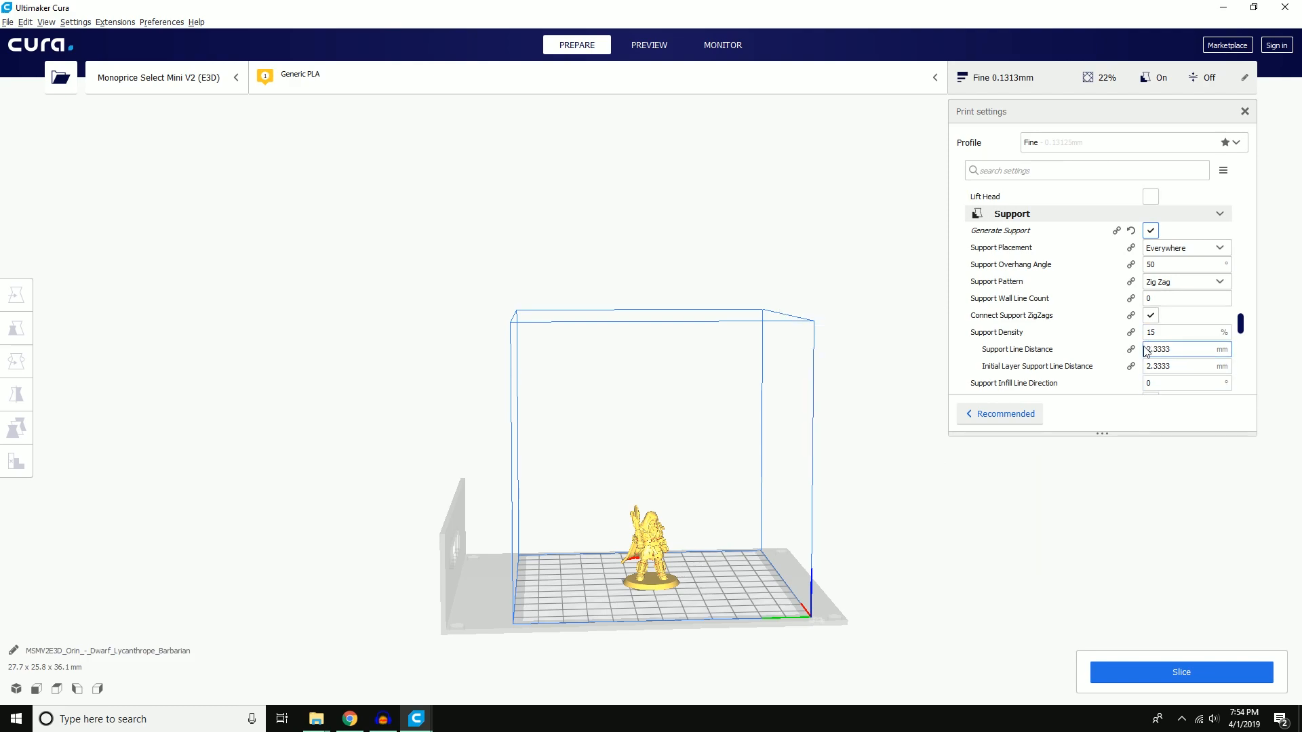
pyautogui.moveTo(1146, 350)
# Step: Select the dwarf model and scale it up uniformly to about 308 %, making it about 111 mm tall
pyautogui.moveTo(591, 568); pyautogui.dragTo(625, 637, button='right')
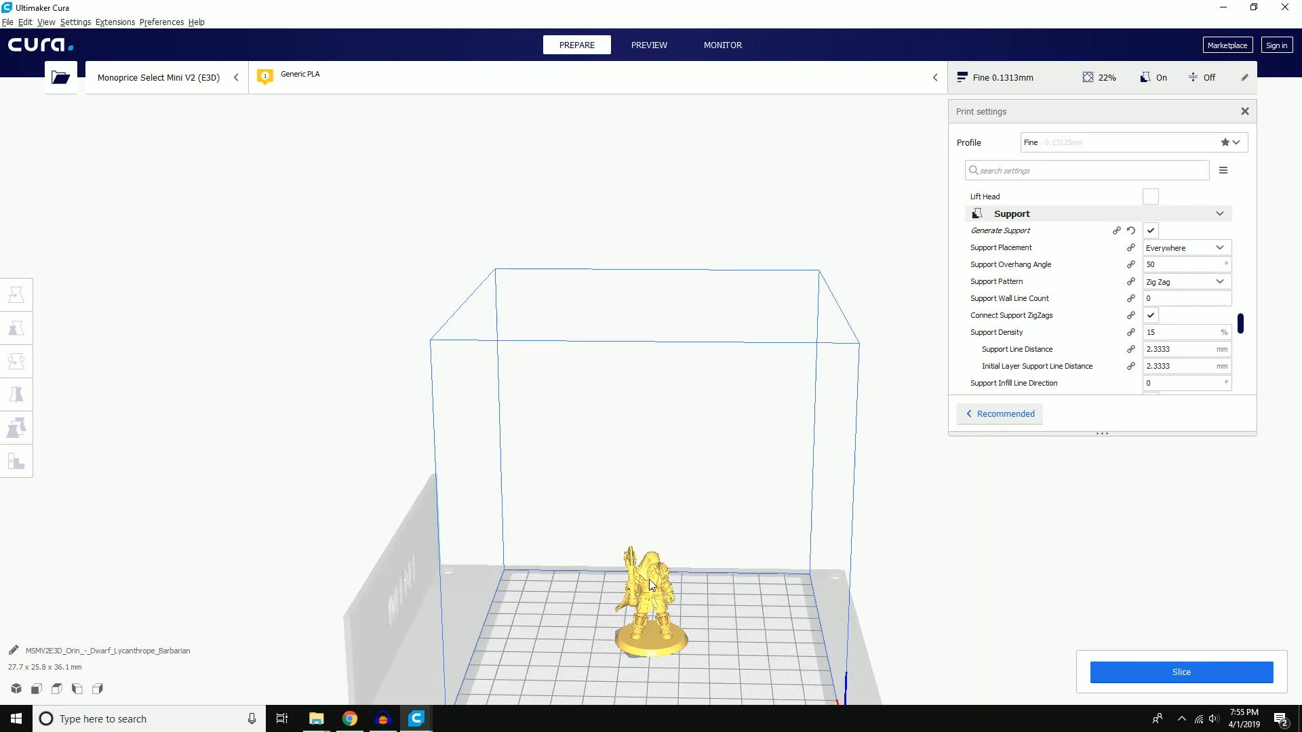
pyautogui.click(659, 599)
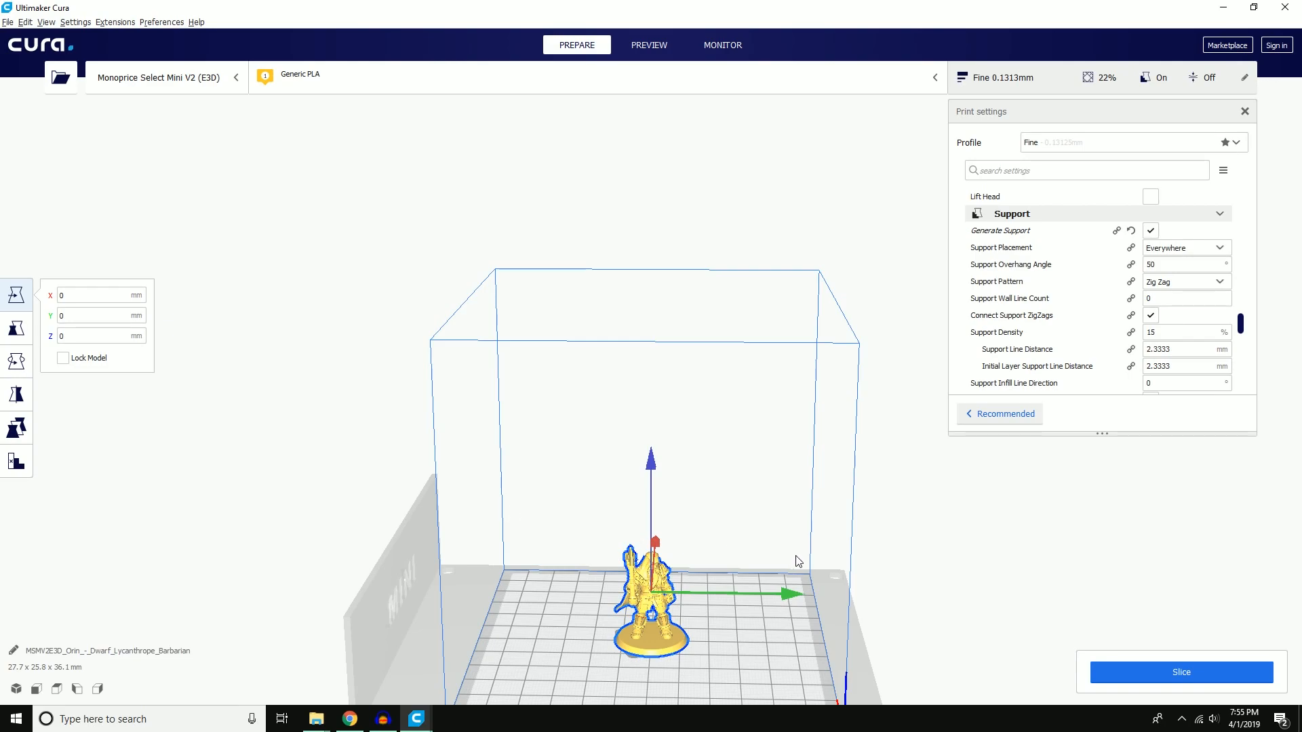
pyautogui.scroll(-2, 798, 561)
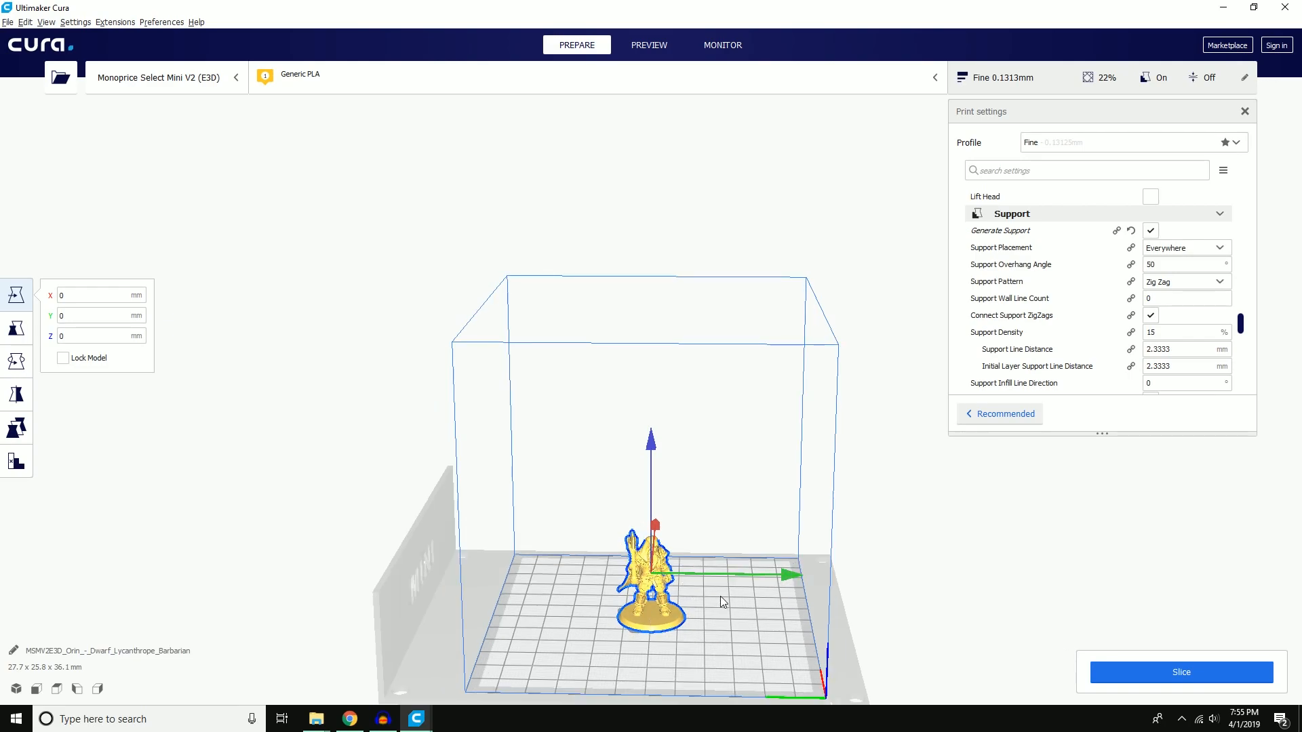
pyautogui.moveTo(738, 620)
pyautogui.mouseDown(button='right')
pyautogui.moveTo(653, 633)
pyautogui.moveTo(735, 624)
pyautogui.moveTo(754, 635)
pyautogui.moveTo(726, 632)
pyautogui.mouseUp(button='right')
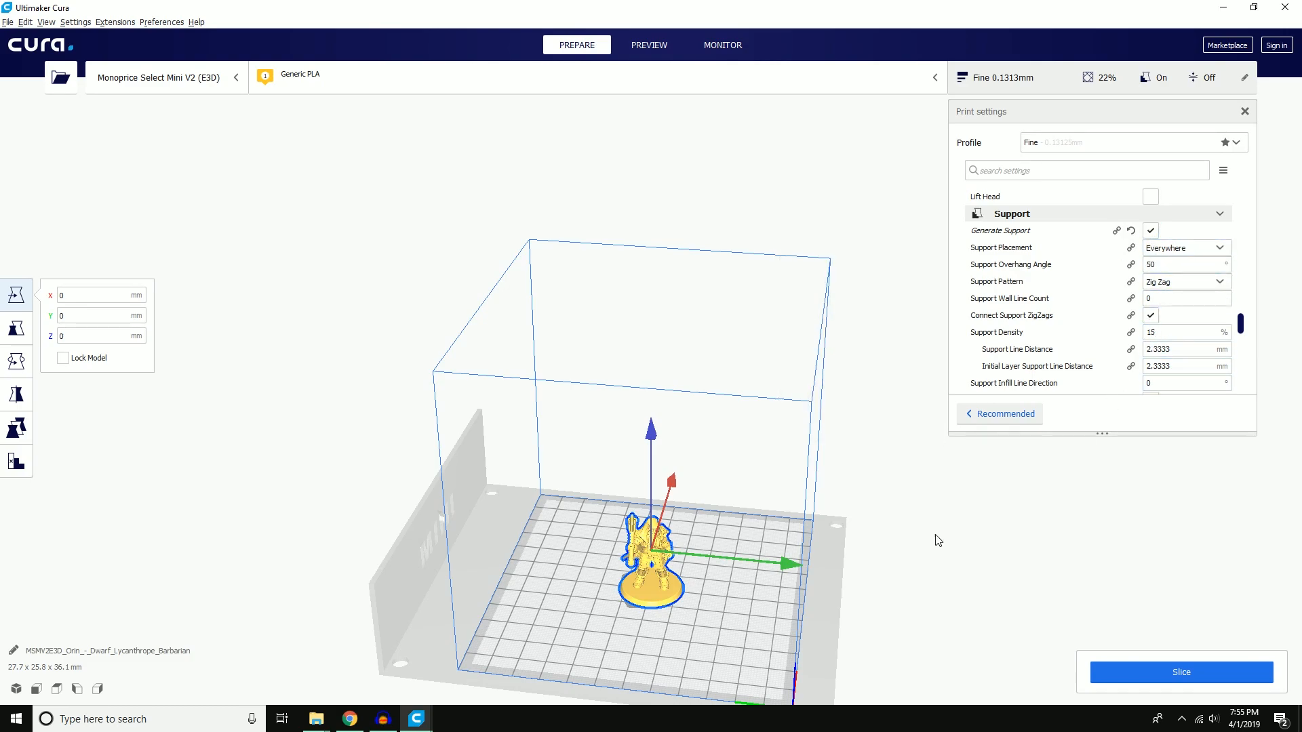
pyautogui.moveTo(875, 609); pyautogui.dragTo(821, 614, button='right')
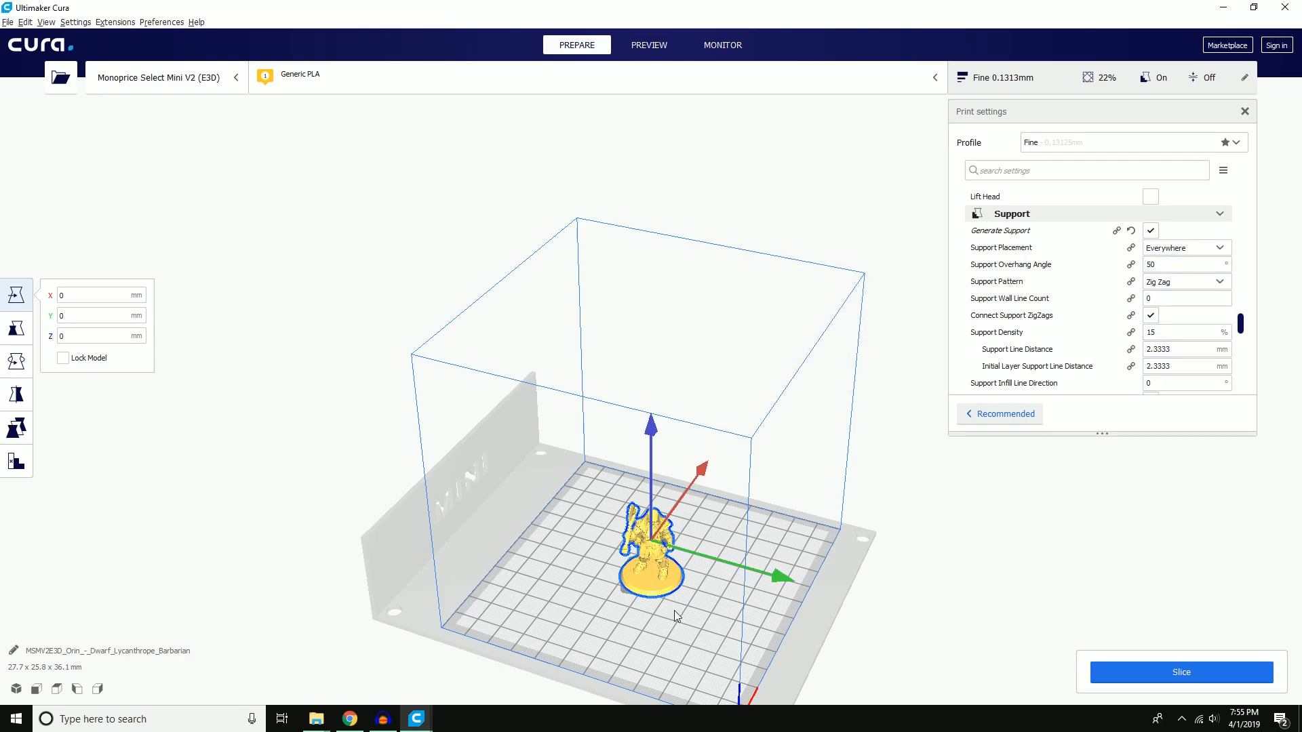
pyautogui.moveTo(560, 522); pyautogui.dragTo(725, 571, button='right')
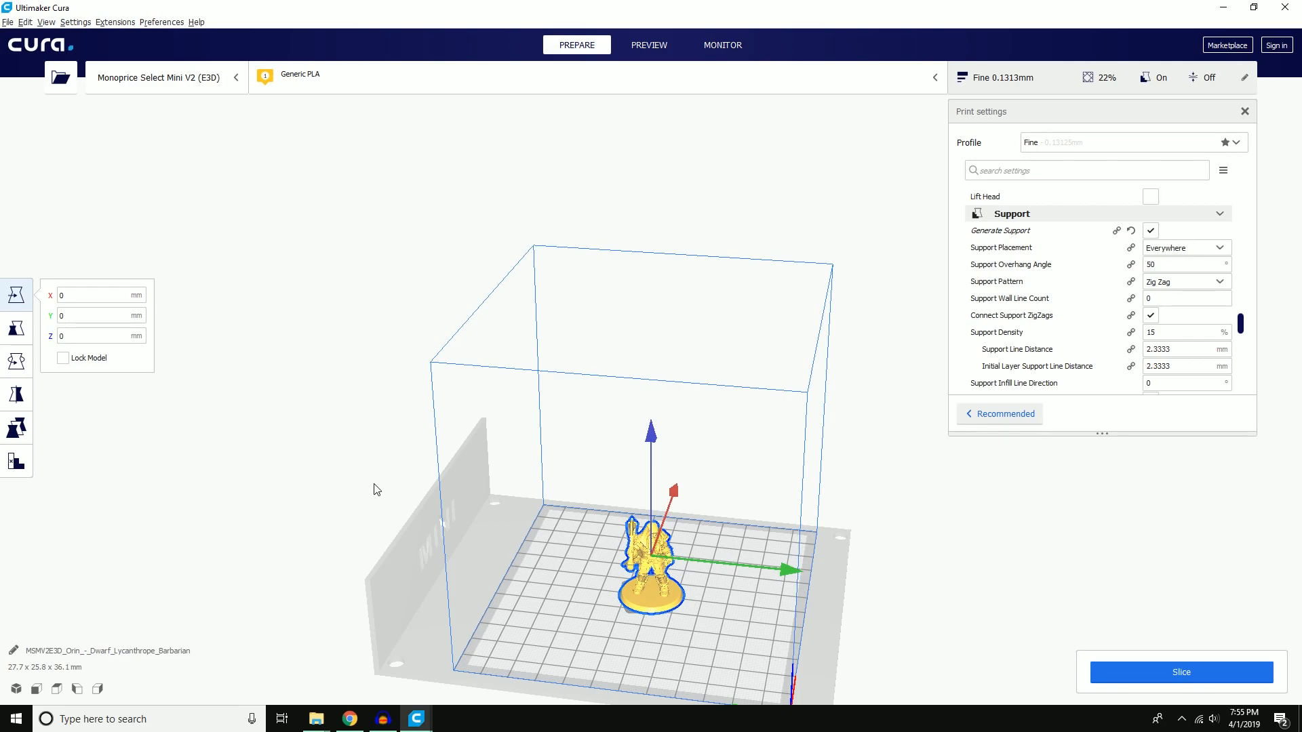
pyautogui.click(17, 331)
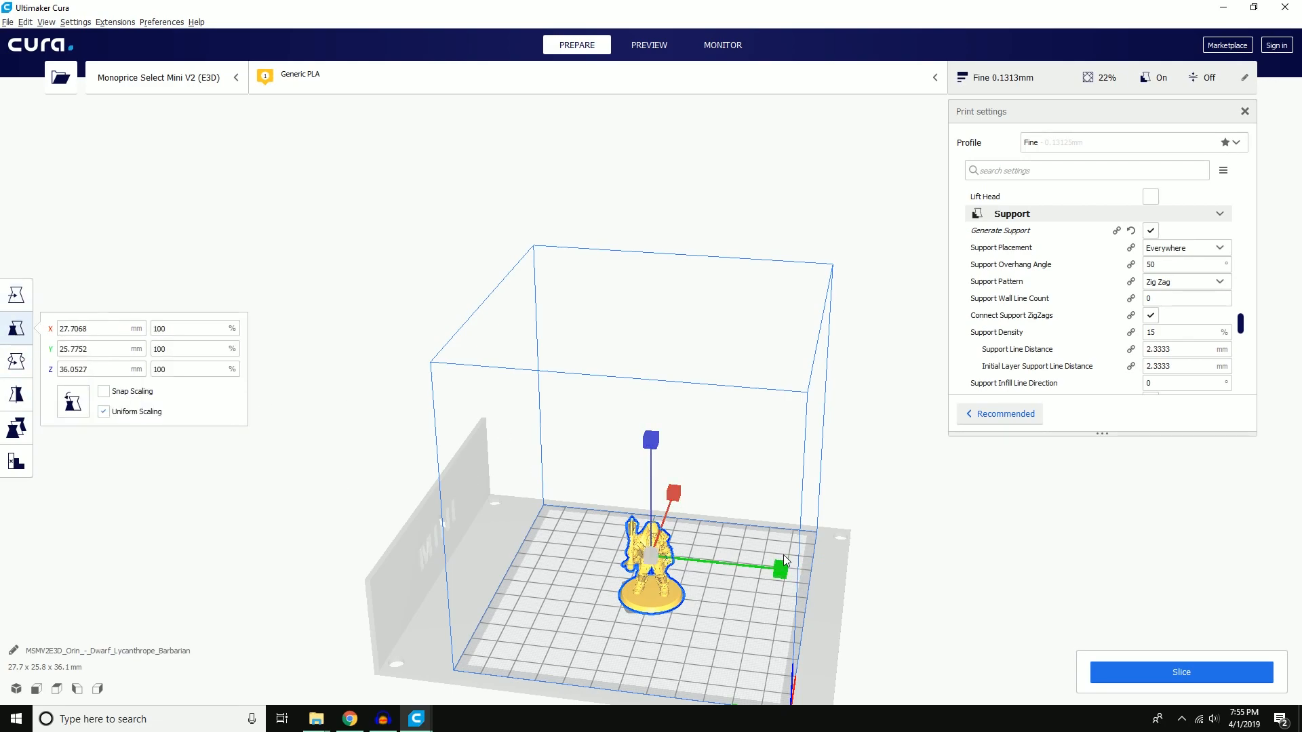
pyautogui.moveTo(651, 441); pyautogui.dragTo(652, 352)
pyautogui.moveTo(766, 517); pyautogui.dragTo(731, 529, button='right')
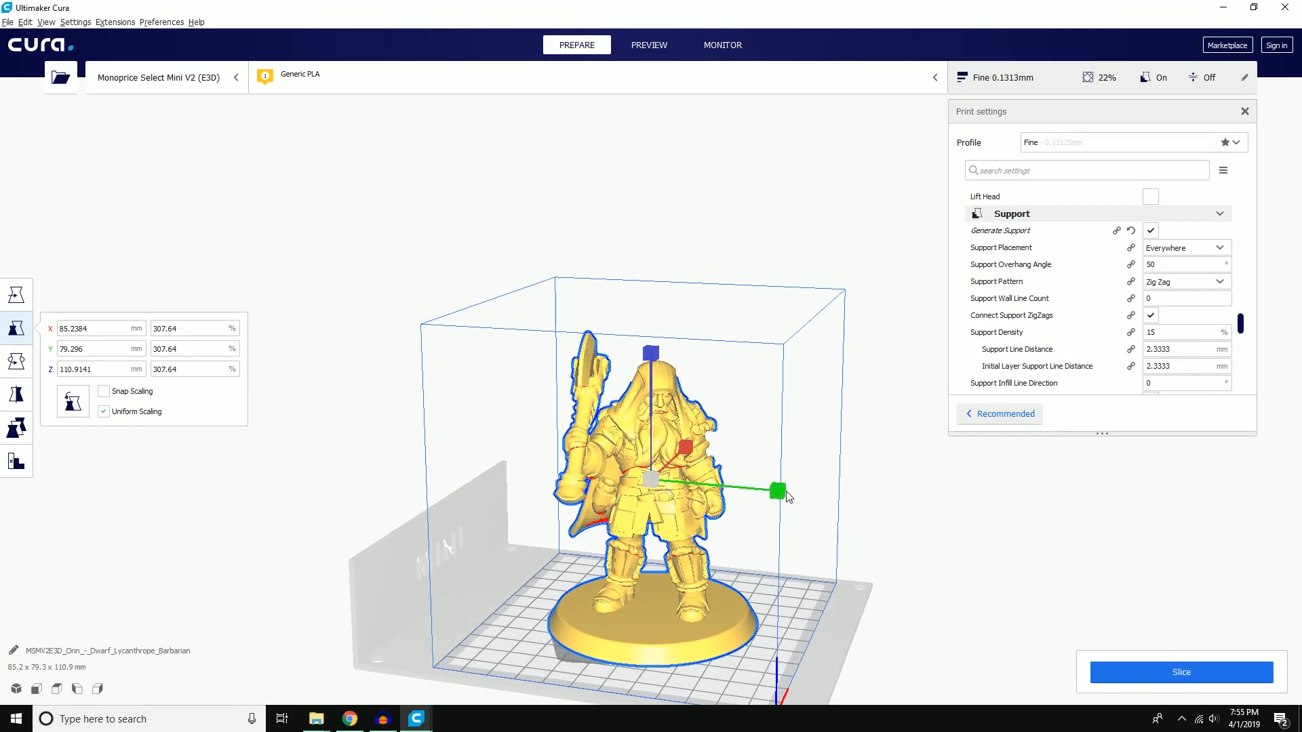
pyautogui.moveTo(787, 485); pyautogui.dragTo(810, 518, button='right')
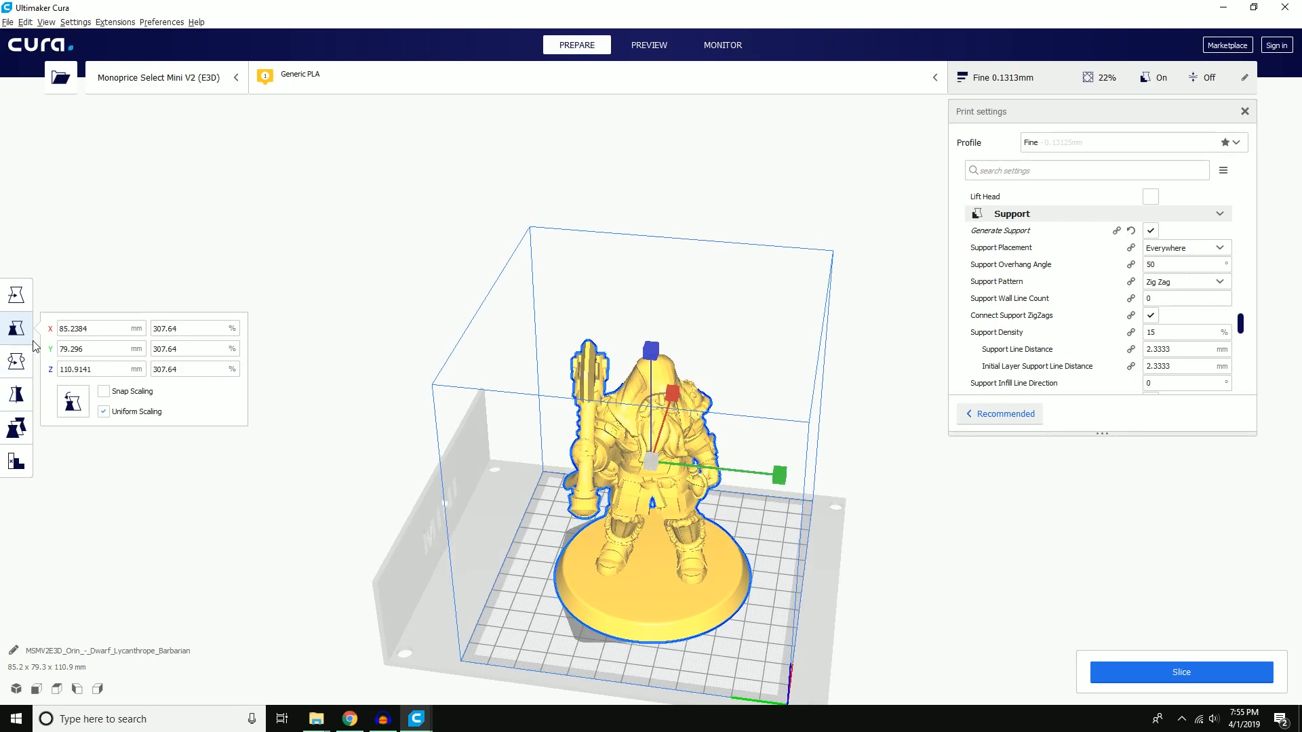
# Step: Rotate the dwarf model upside down so its base faces upward, and deselect it
pyautogui.click(16, 362)
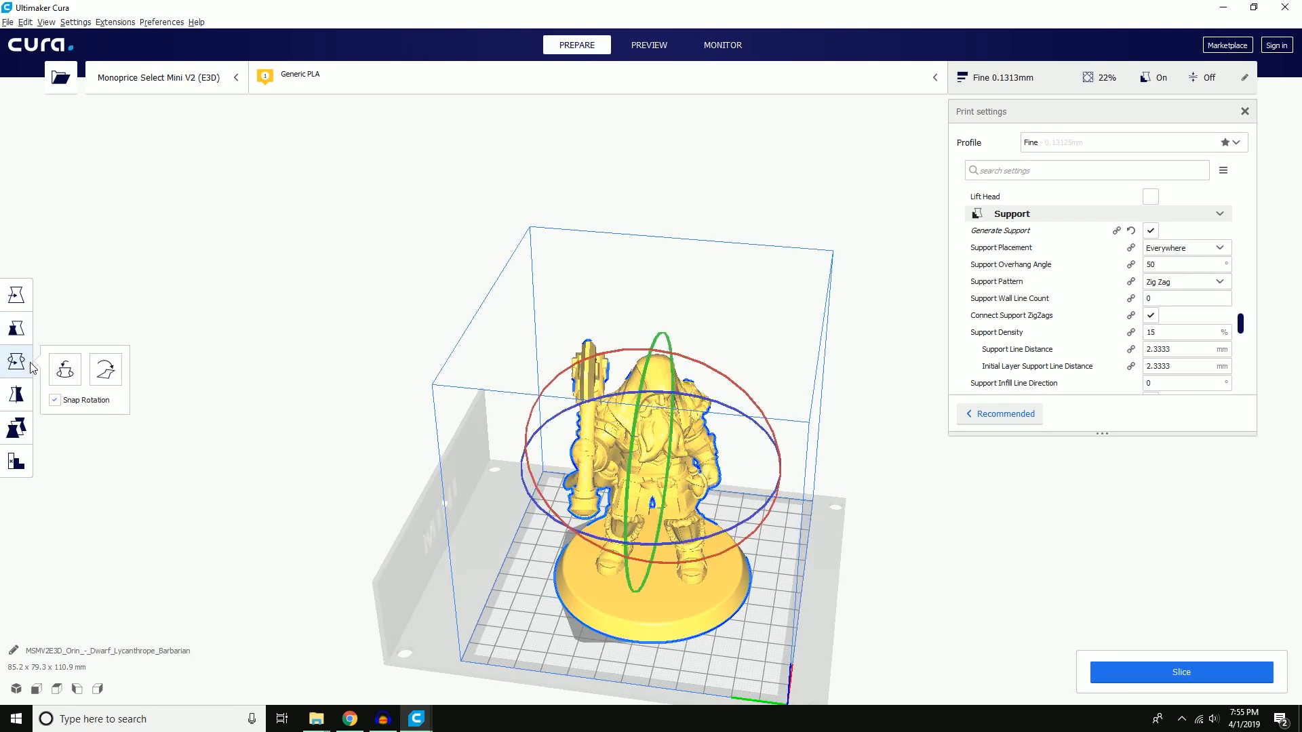
pyautogui.rightClick(749, 398)
pyautogui.click(733, 391)
pyautogui.moveTo(738, 386); pyautogui.dragTo(631, 596)
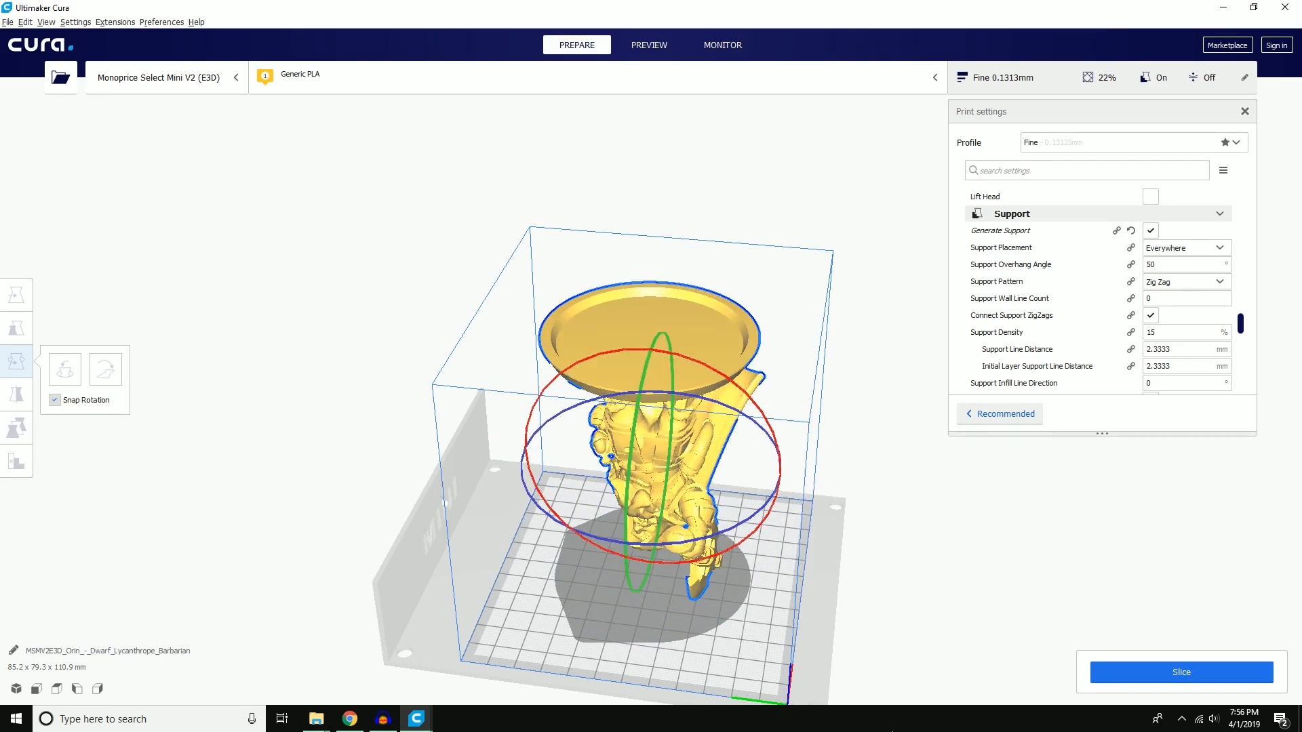
pyautogui.click(970, 601)
pyautogui.moveTo(962, 610); pyautogui.dragTo(780, 529, button='right')
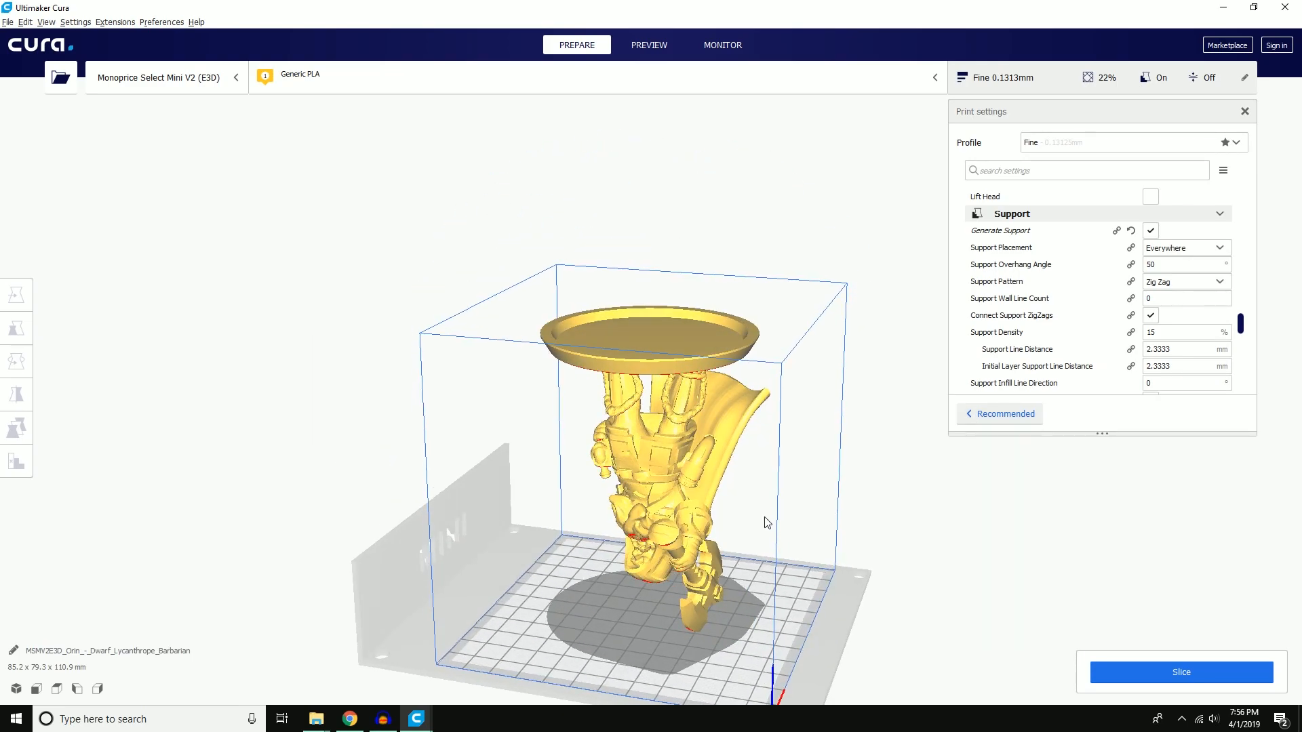
# Step: Rotate the dwarf model back upright with its base on the build plate, and inspect its overhangs
pyautogui.click(683, 474)
pyautogui.moveTo(731, 391); pyautogui.dragTo(794, 506, button='right')
pyautogui.moveTo(650, 352); pyautogui.dragTo(457, 573)
pyautogui.click(892, 551)
pyautogui.moveTo(893, 550); pyautogui.dragTo(848, 525, button='right')
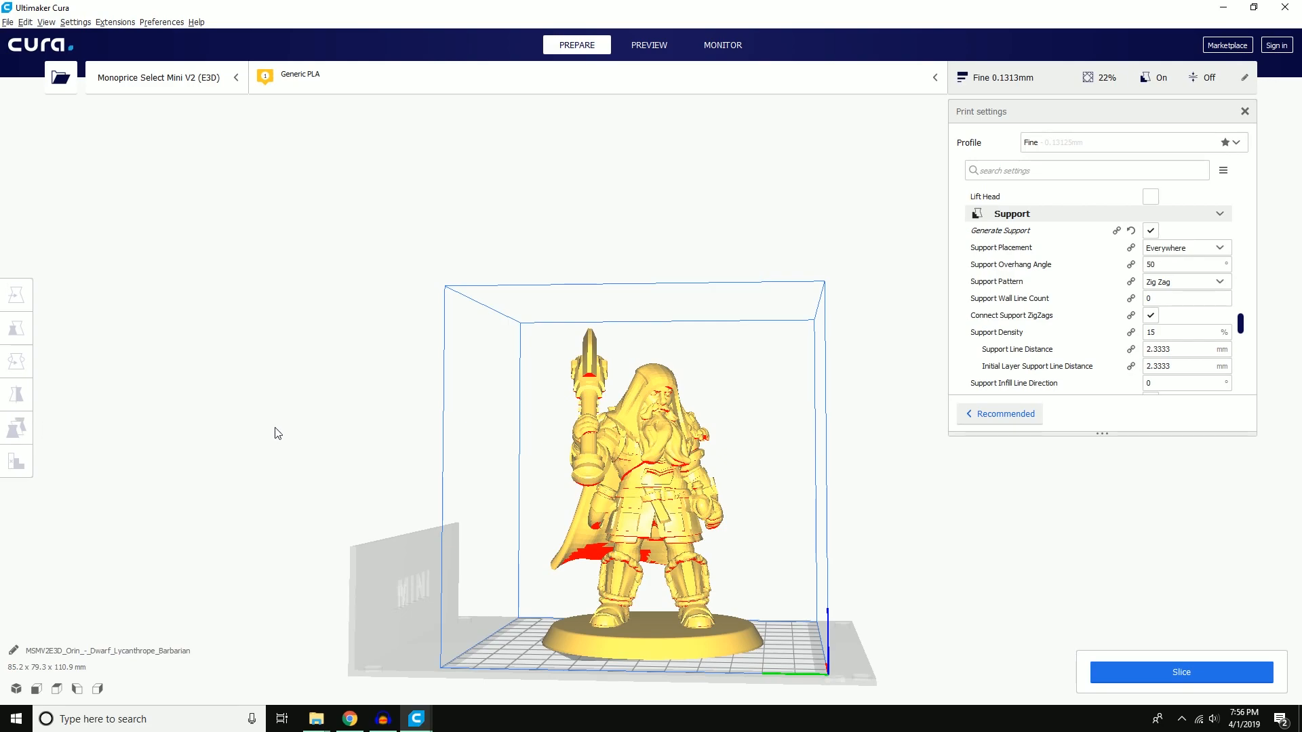
pyautogui.moveTo(716, 505); pyautogui.dragTo(250, 492, button='right')
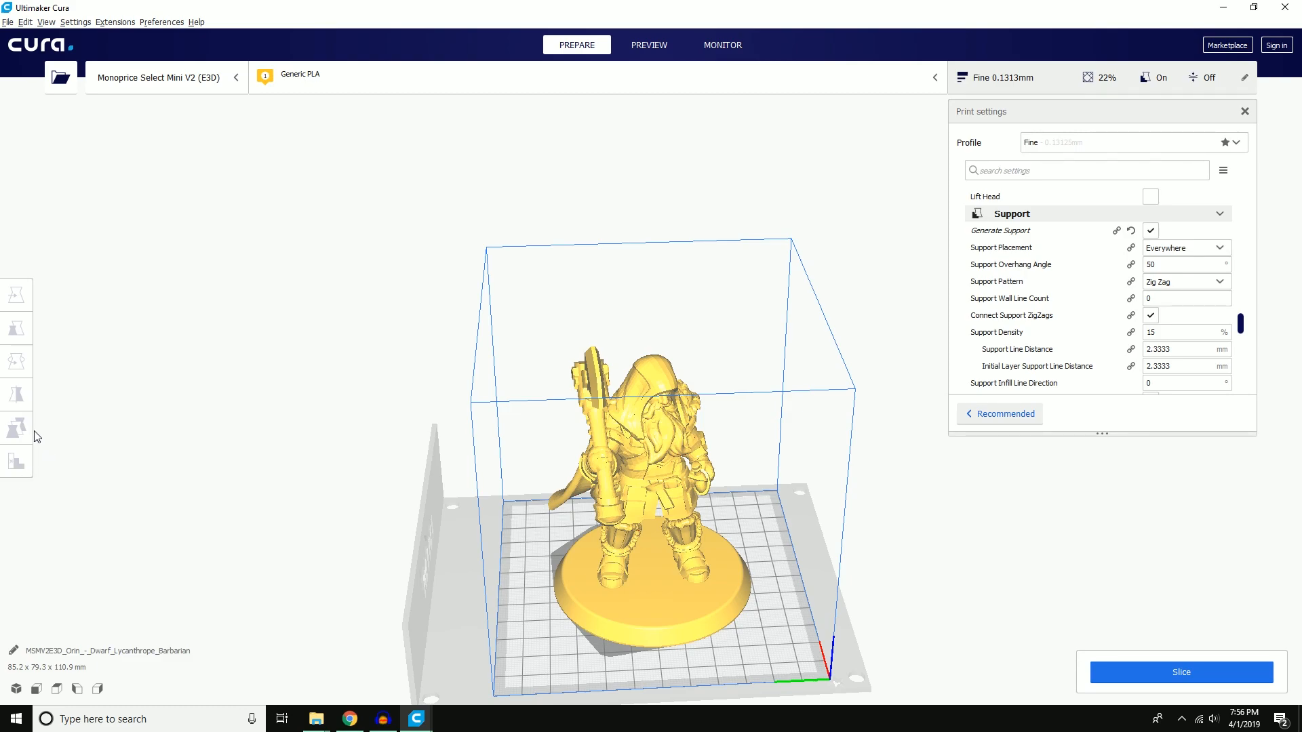
pyautogui.moveTo(906, 506); pyautogui.dragTo(870, 468, button='right')
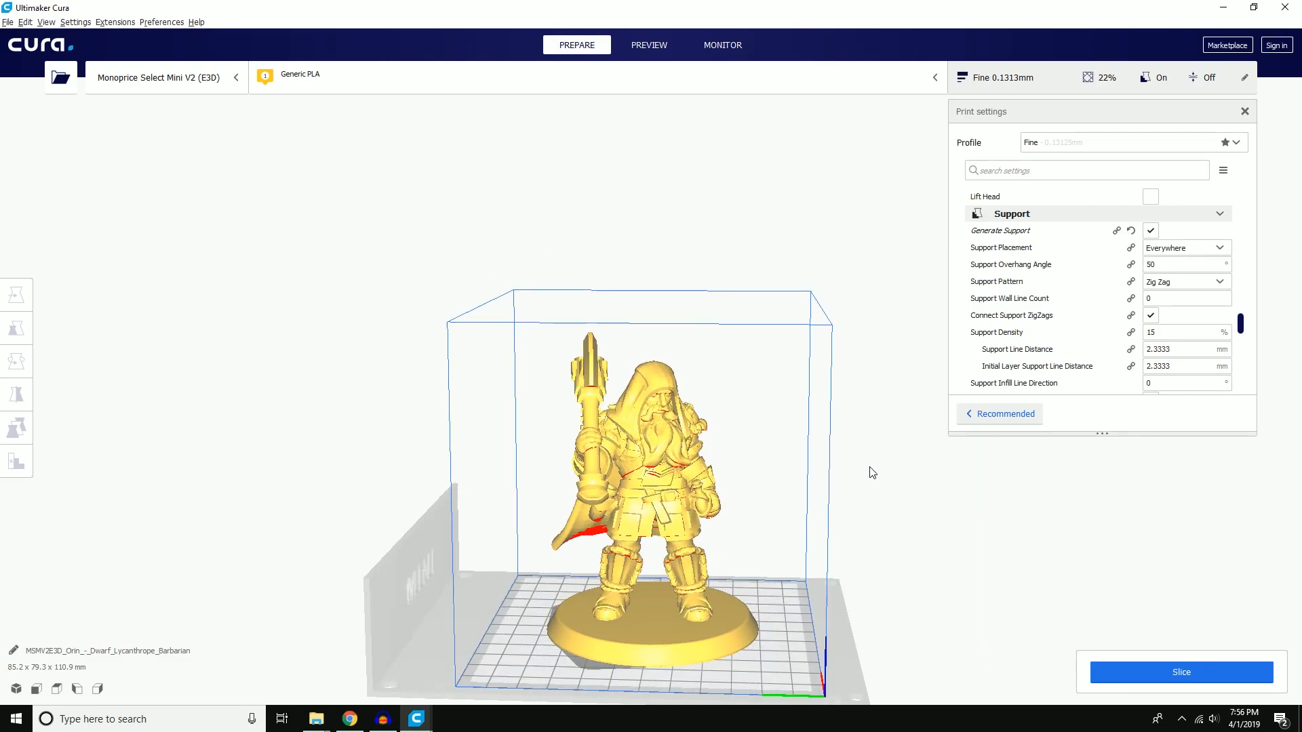
# Step: Slice the dwarf model and choose the 3d Printing folder on the Desktop as the save location for its G-code
pyautogui.moveTo(617, 457); pyautogui.dragTo(760, 454, button='right')
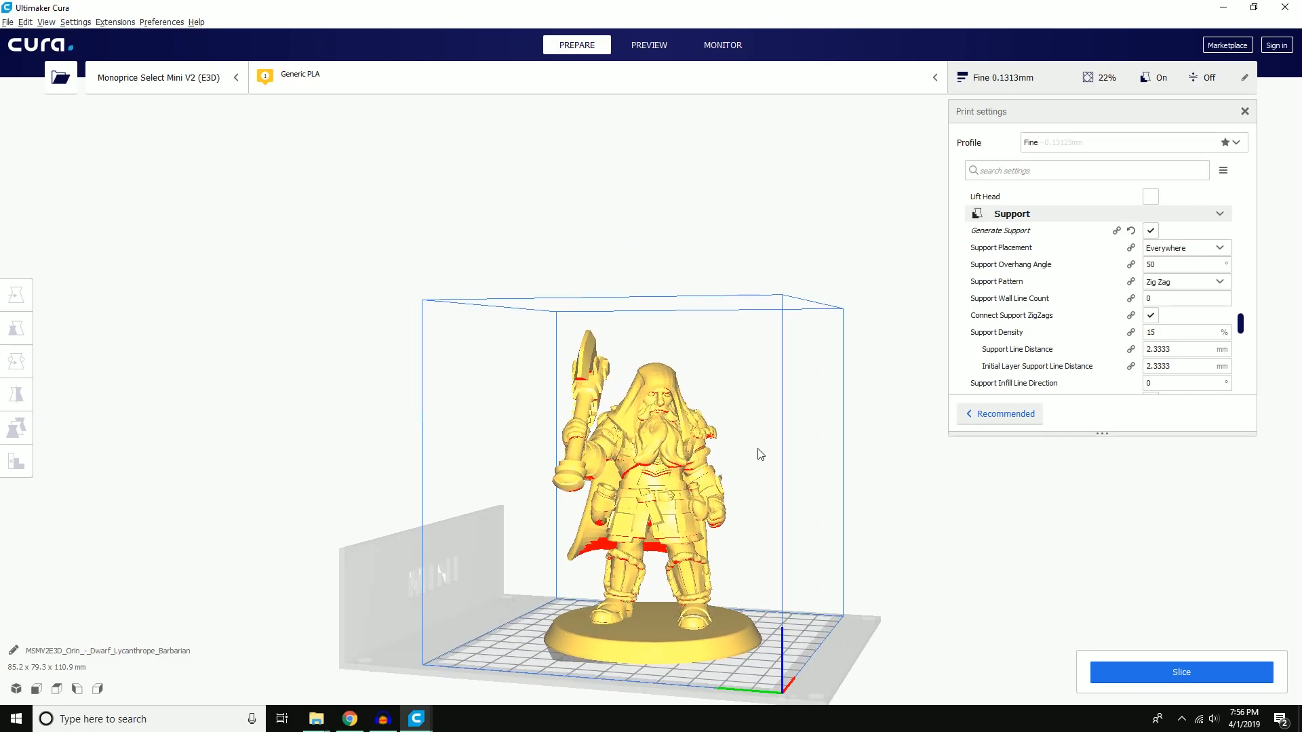
pyautogui.click(1209, 669)
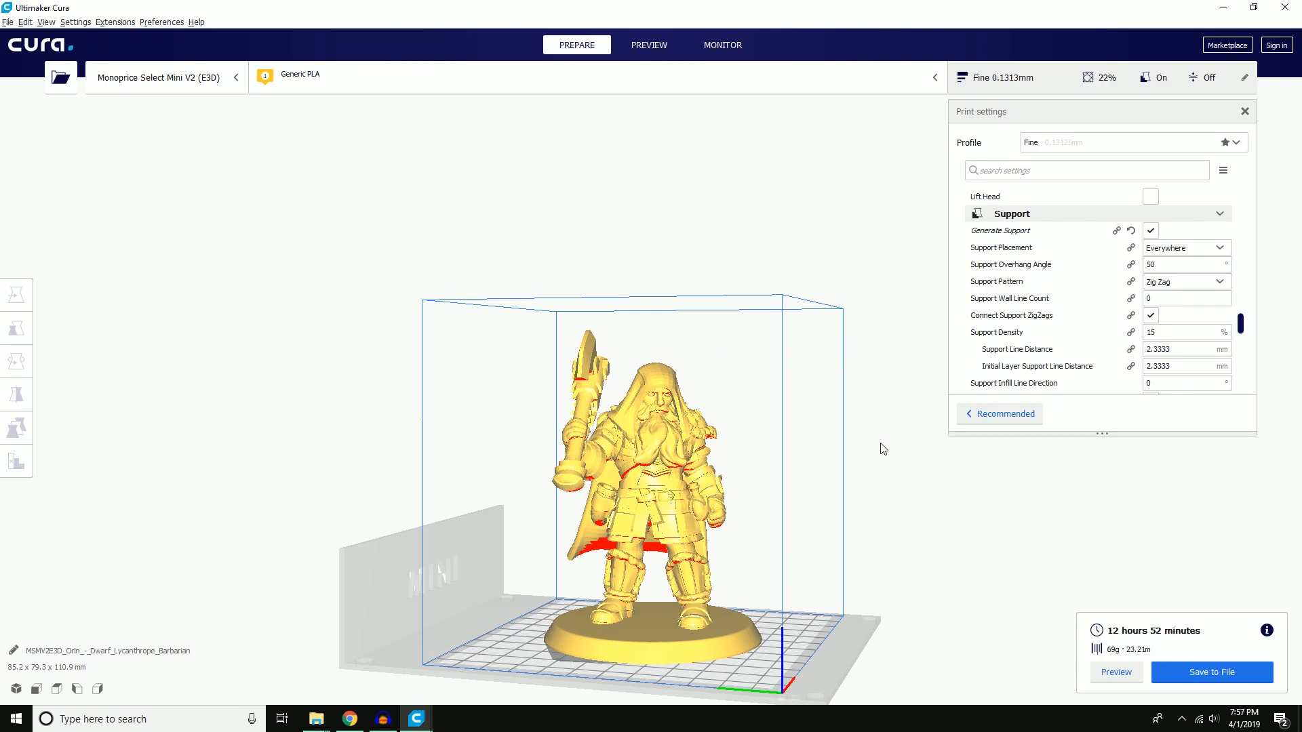
pyautogui.click(1188, 680)
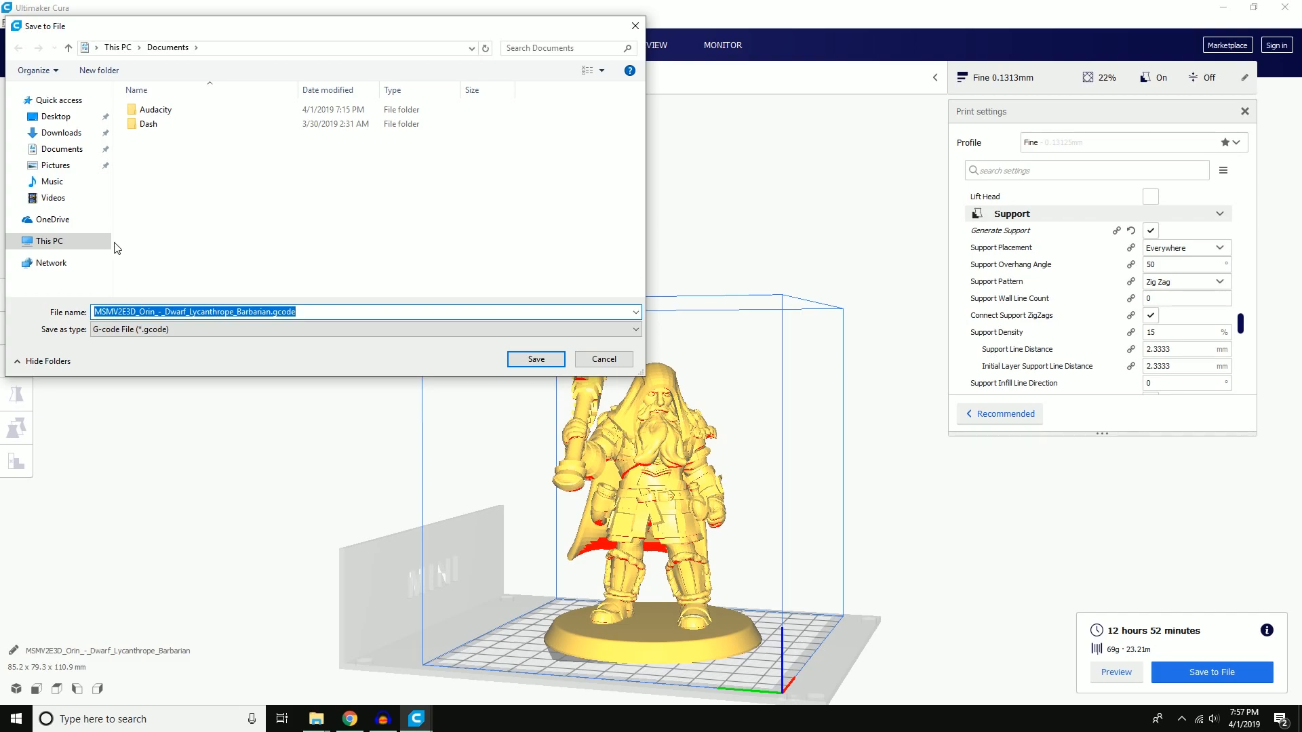
pyautogui.click(63, 119)
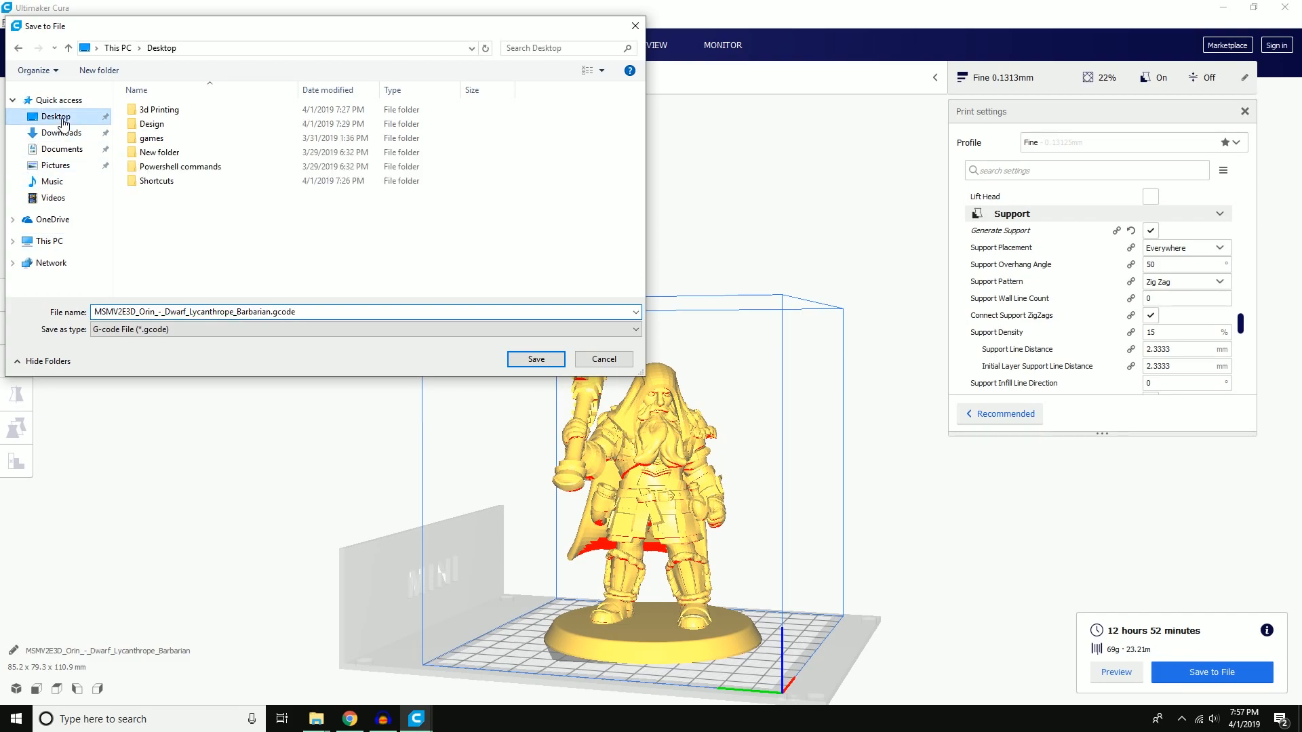
pyautogui.doubleClick(166, 111)
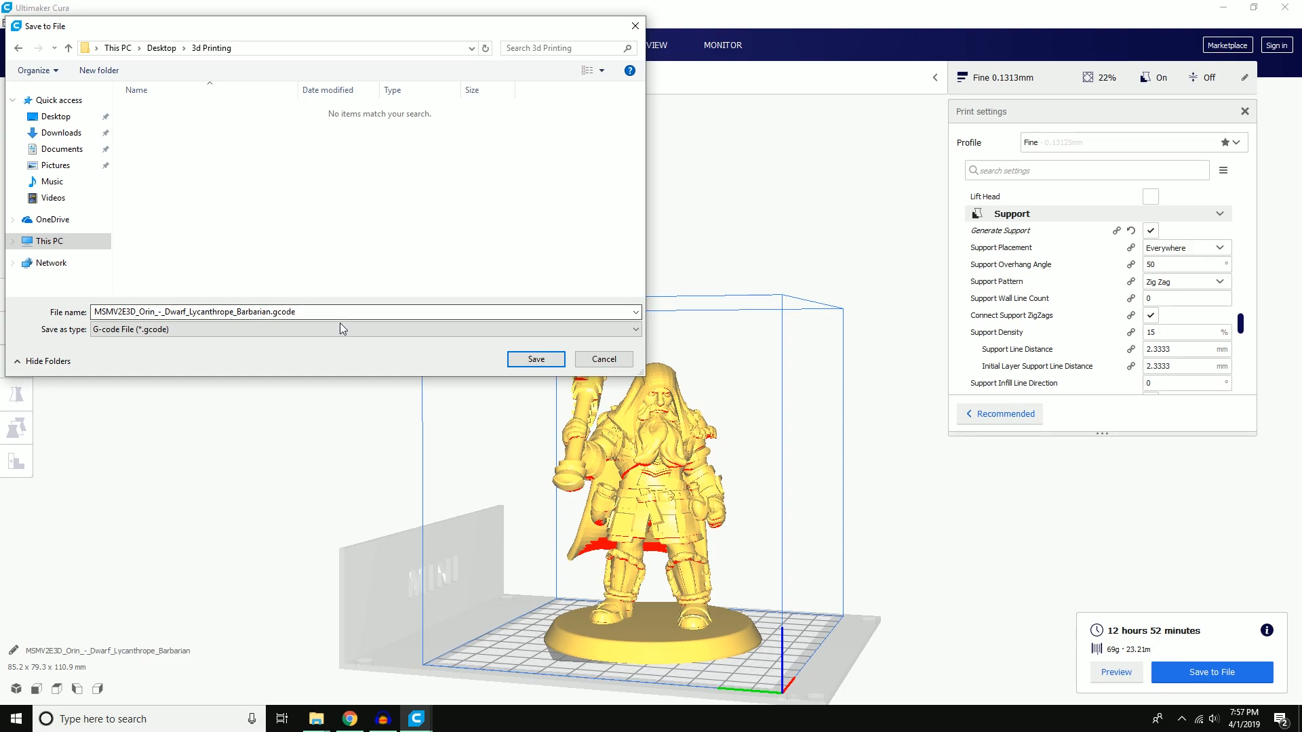
# Step: Name the G-code file "Dwarf Barbarian.gcode" and save it
pyautogui.click(241, 312)
pyautogui.click(237, 313)
pyautogui.moveTo(238, 313); pyautogui.dragTo(190, 317)
pyautogui.press('BackSpace')
pyautogui.press('BackSpace')
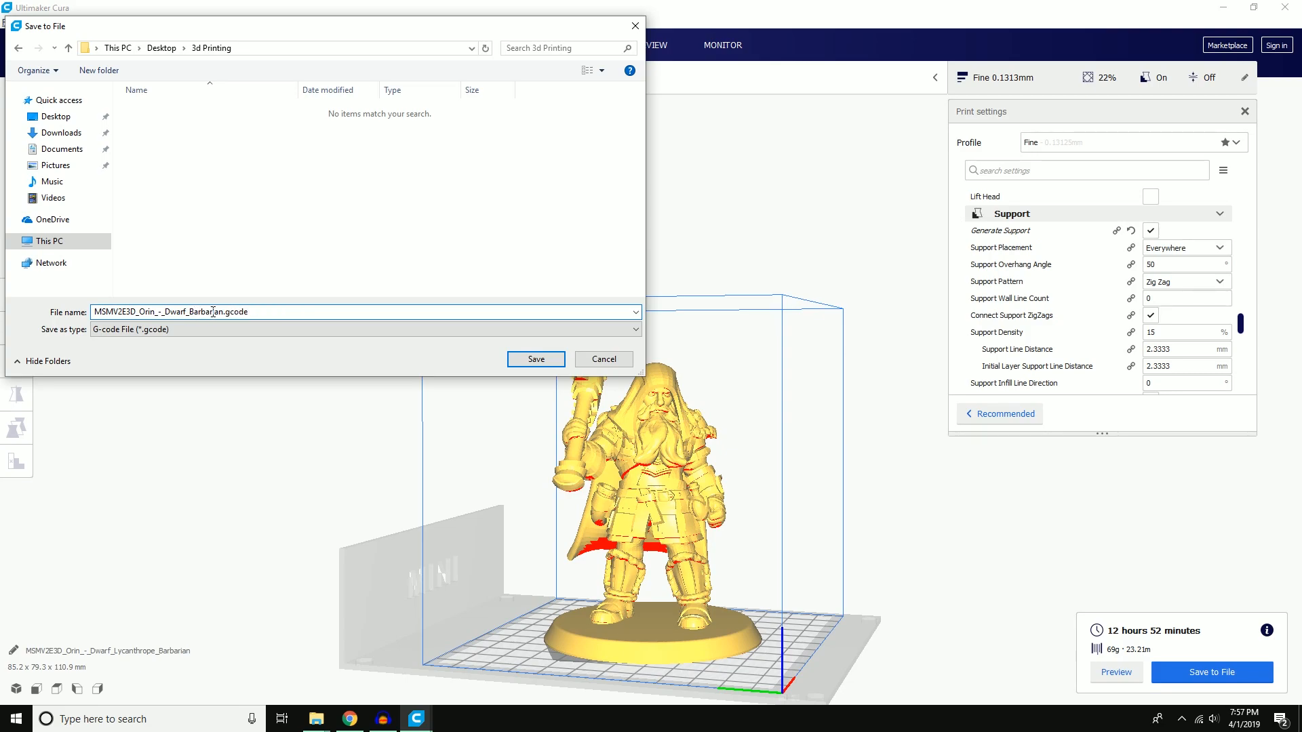
pyautogui.moveTo(168, 314); pyautogui.dragTo(93, 313)
pyautogui.press('BackSpace')
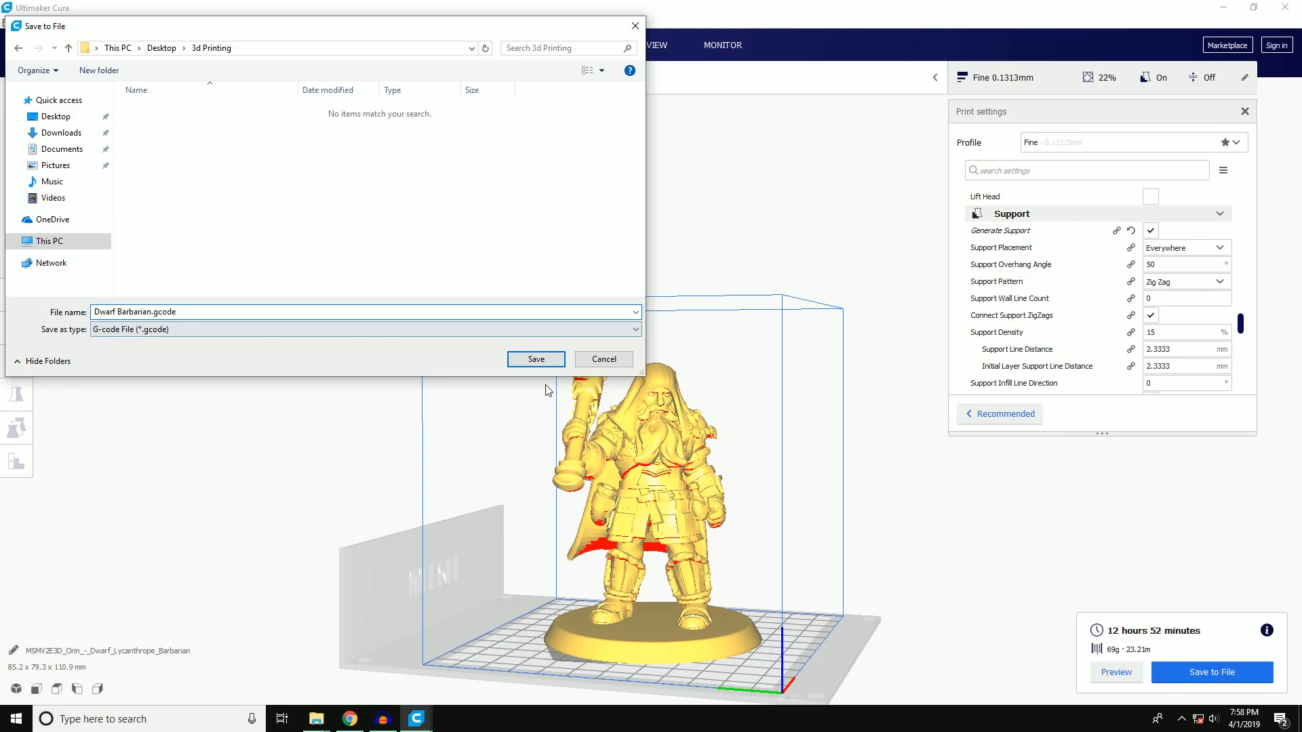
pyautogui.click(553, 362)
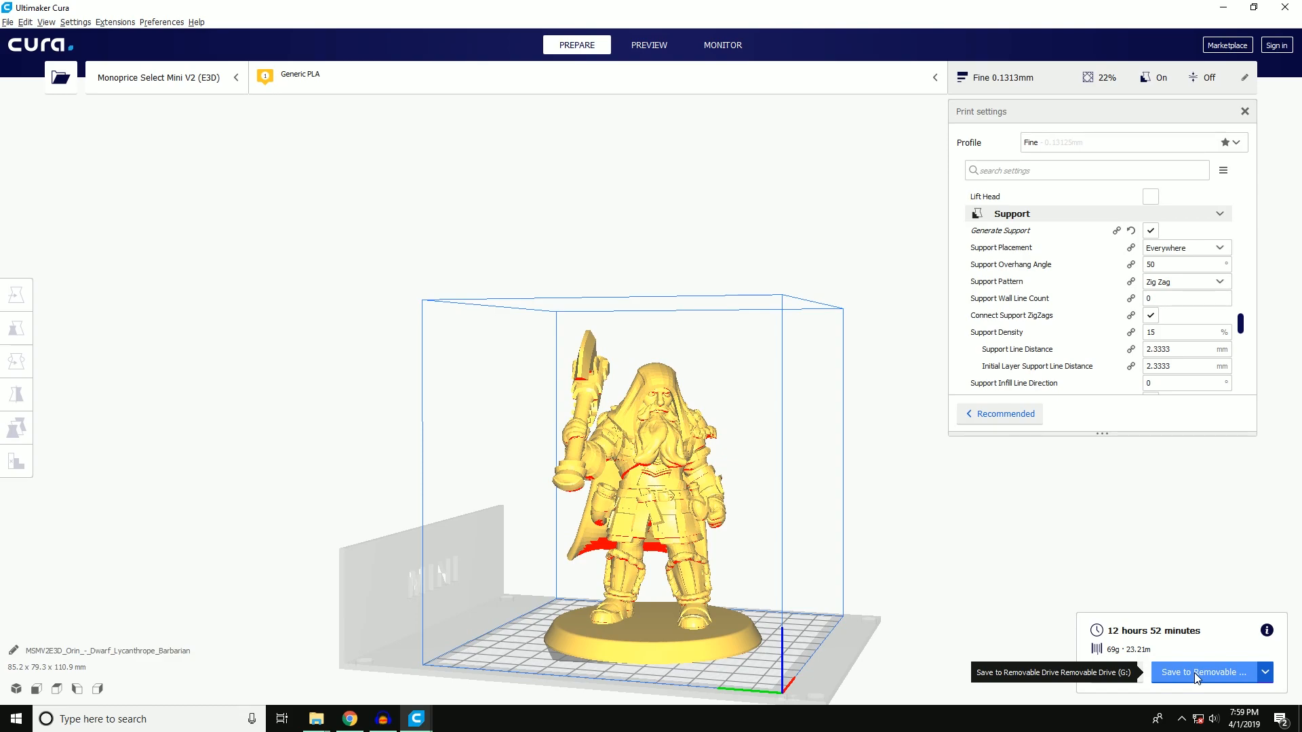
# Step: Save the sliced dwarf to the removable drive (G:) and look over the print settings list
pyautogui.click(1194, 672)
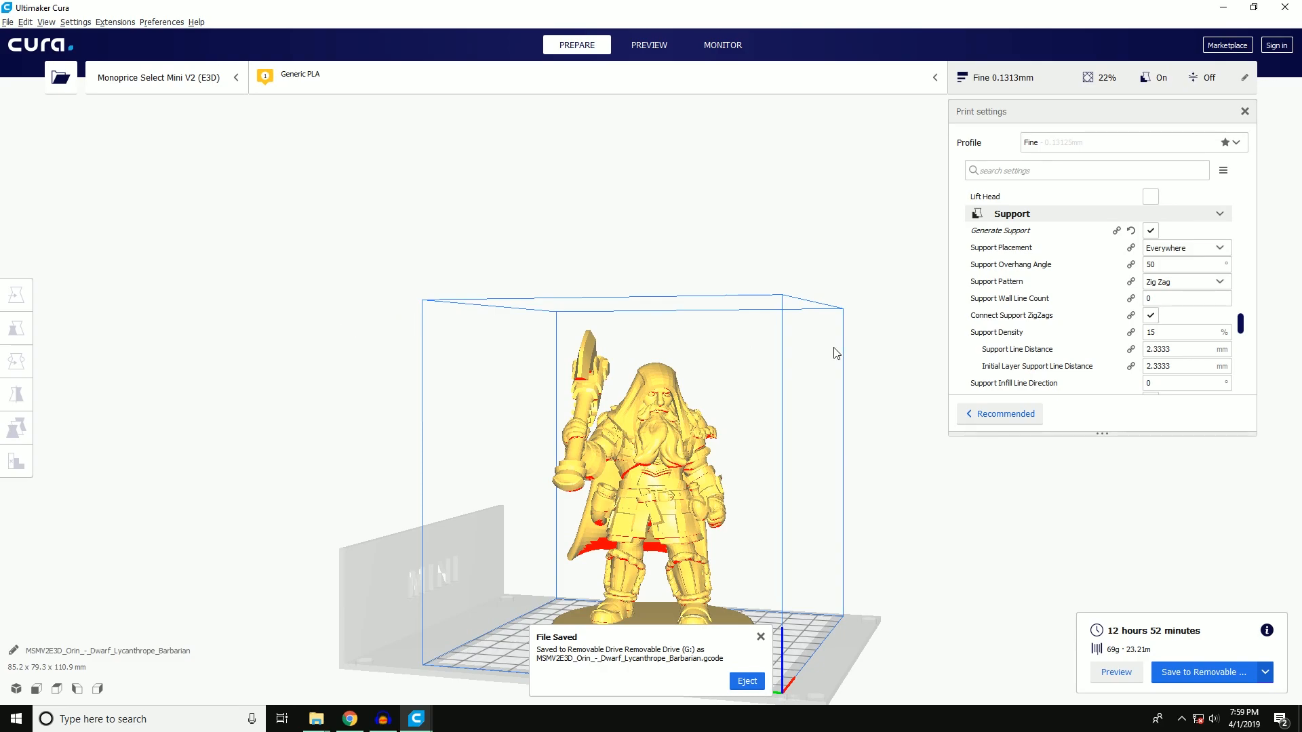
pyautogui.scroll(-5, 1164, 341)
pyautogui.scroll(-10, 1164, 341)
pyautogui.scroll(20, 1085, 339)
pyautogui.scroll(-3, 893, 337)
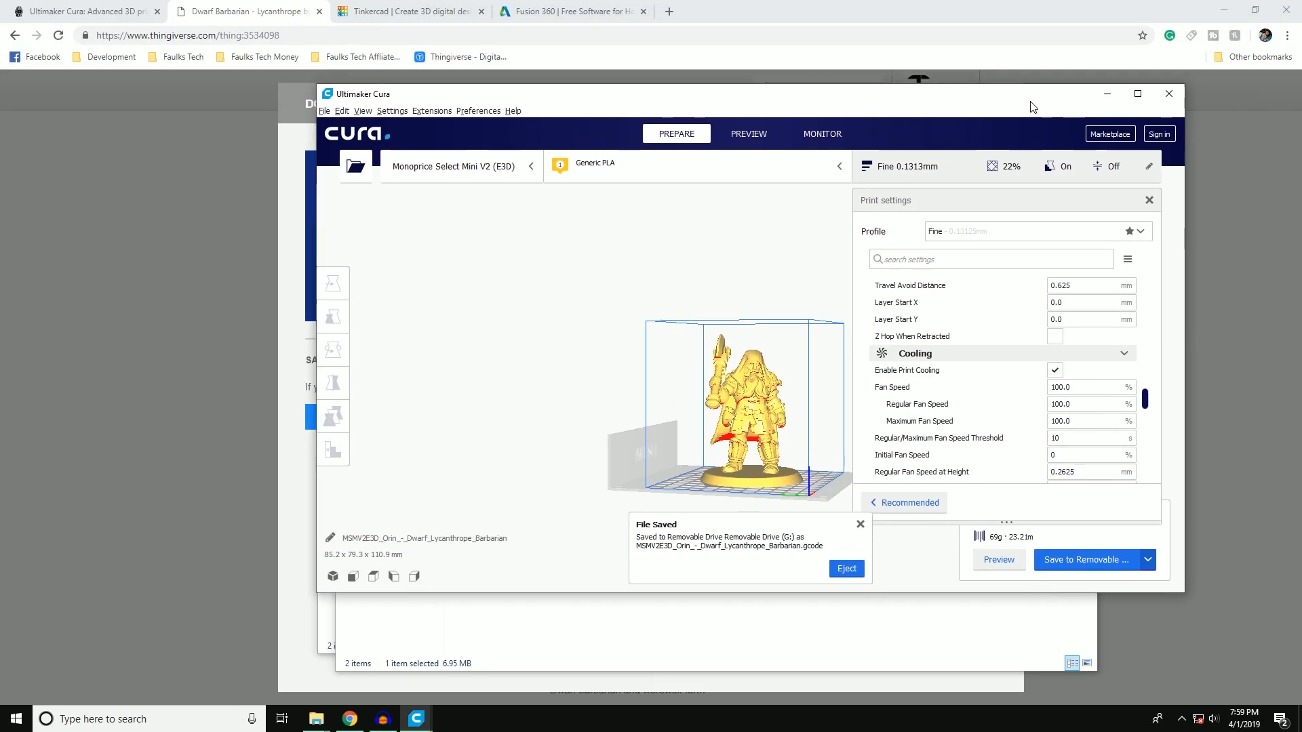
# Step: Minimize Cura, close both File Explorer windows and dismiss the Thingiverse download message
pyautogui.moveTo(1161, 15); pyautogui.dragTo(949, 208)
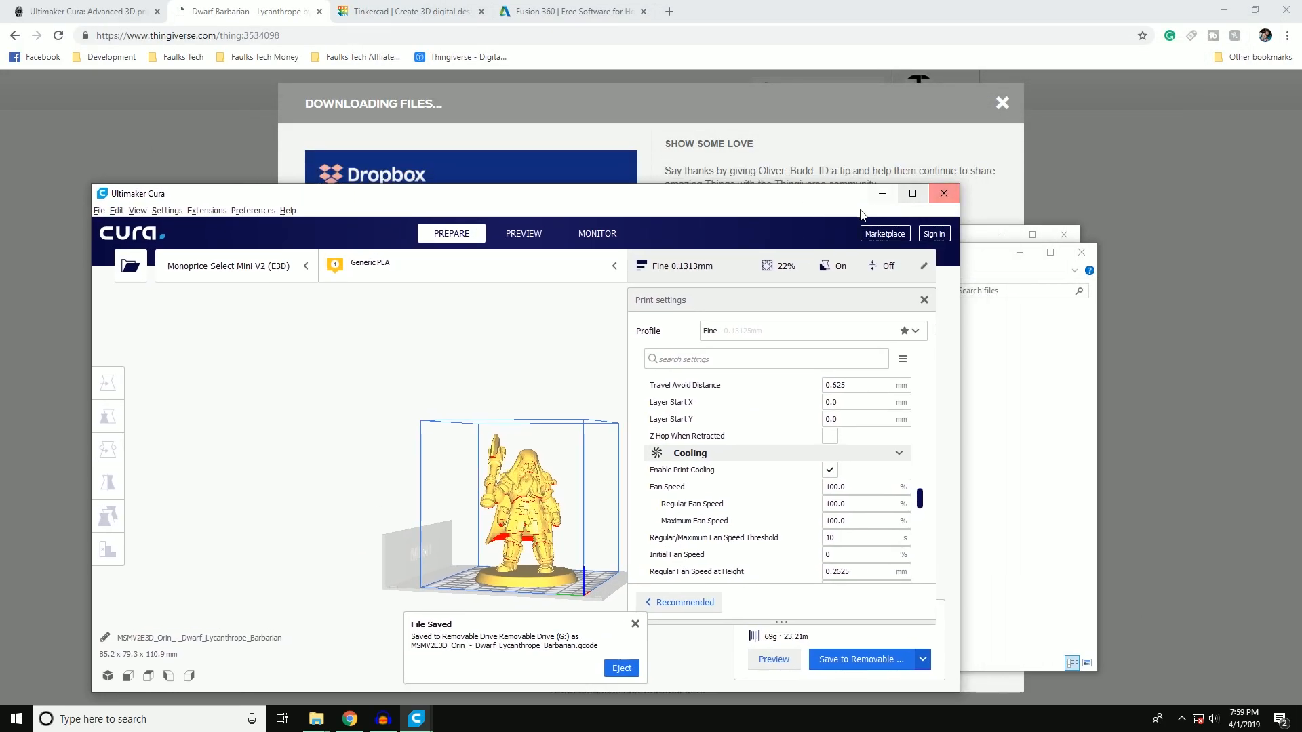
pyautogui.click(882, 194)
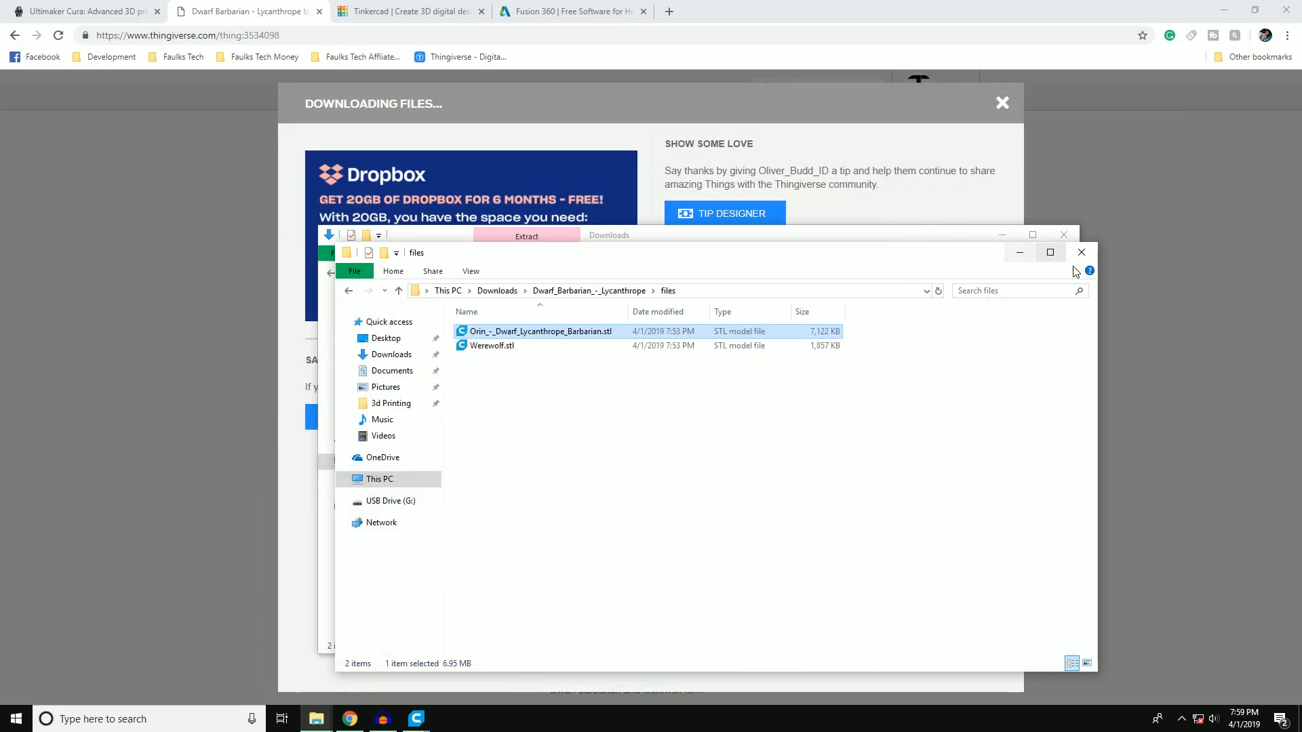
pyautogui.click(1082, 252)
pyautogui.click(1062, 234)
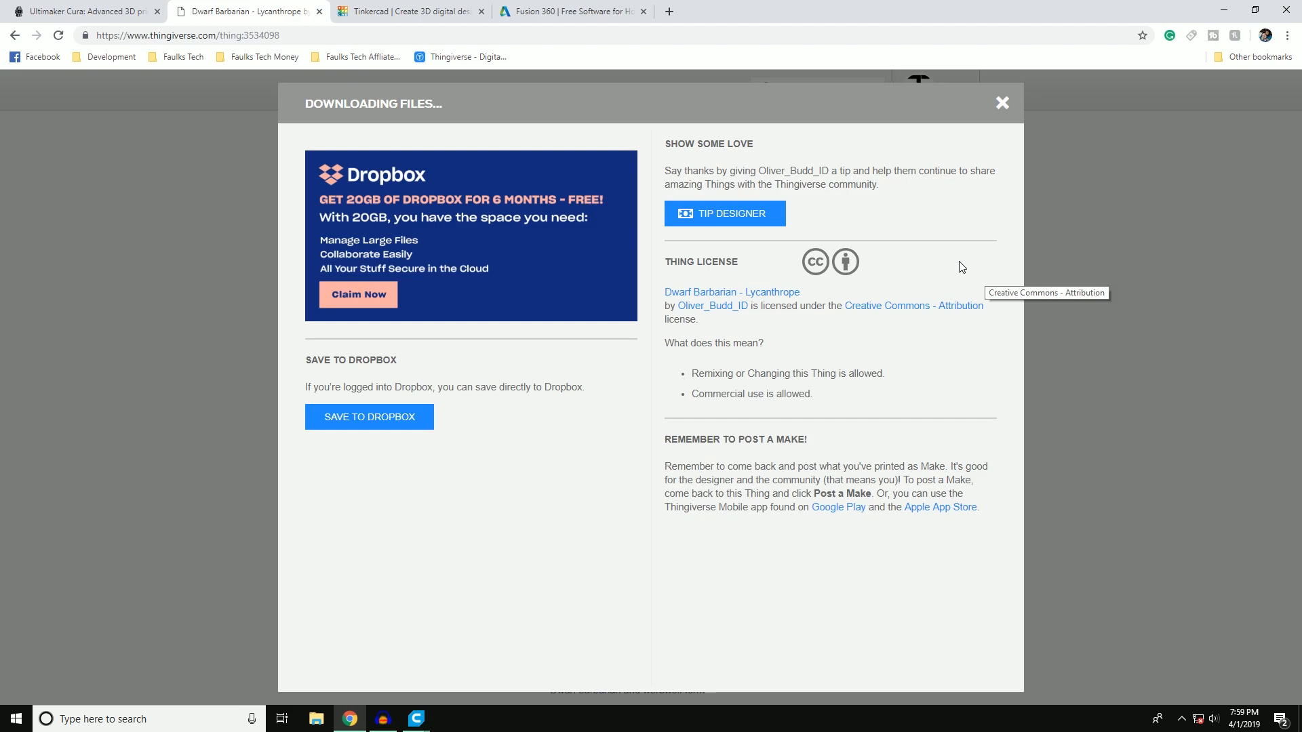
pyautogui.click(197, 123)
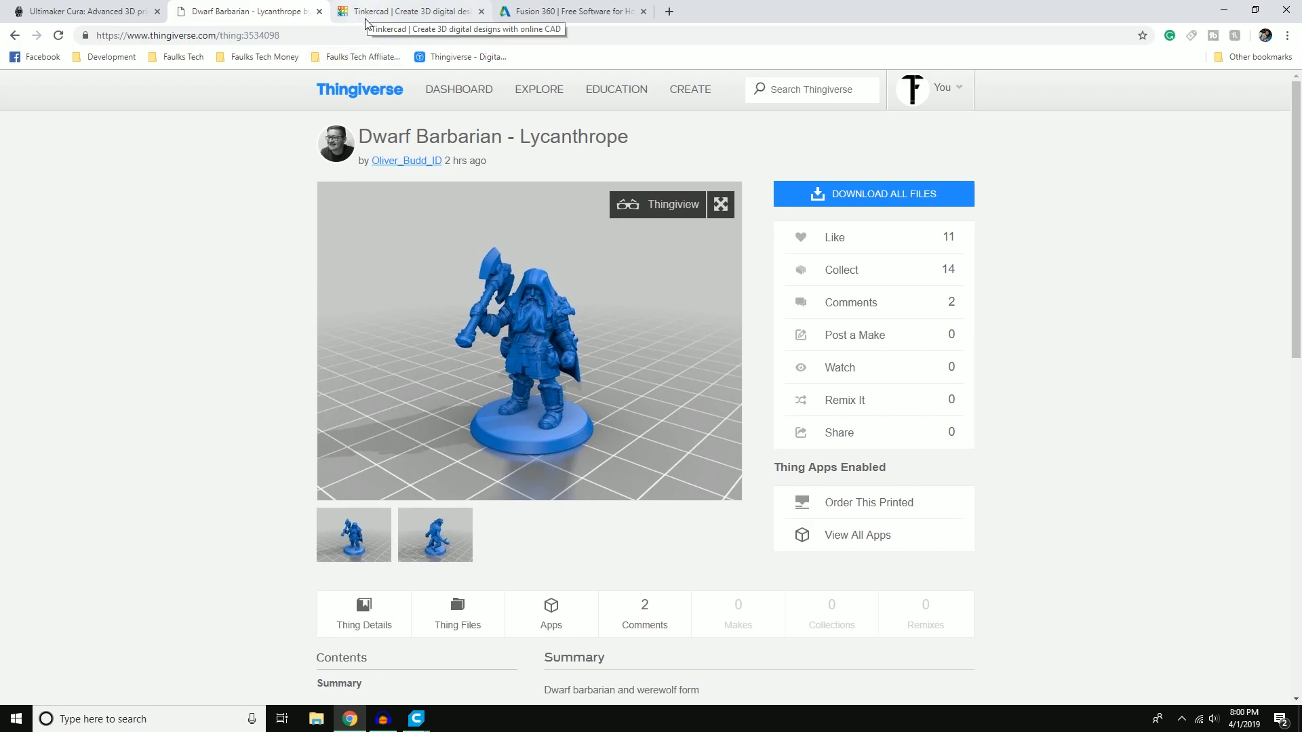
# Step: View the Tinkercad home page and the Fusion 360 for hobbyists page, and return to Tinkercad
pyautogui.click(429, 15)
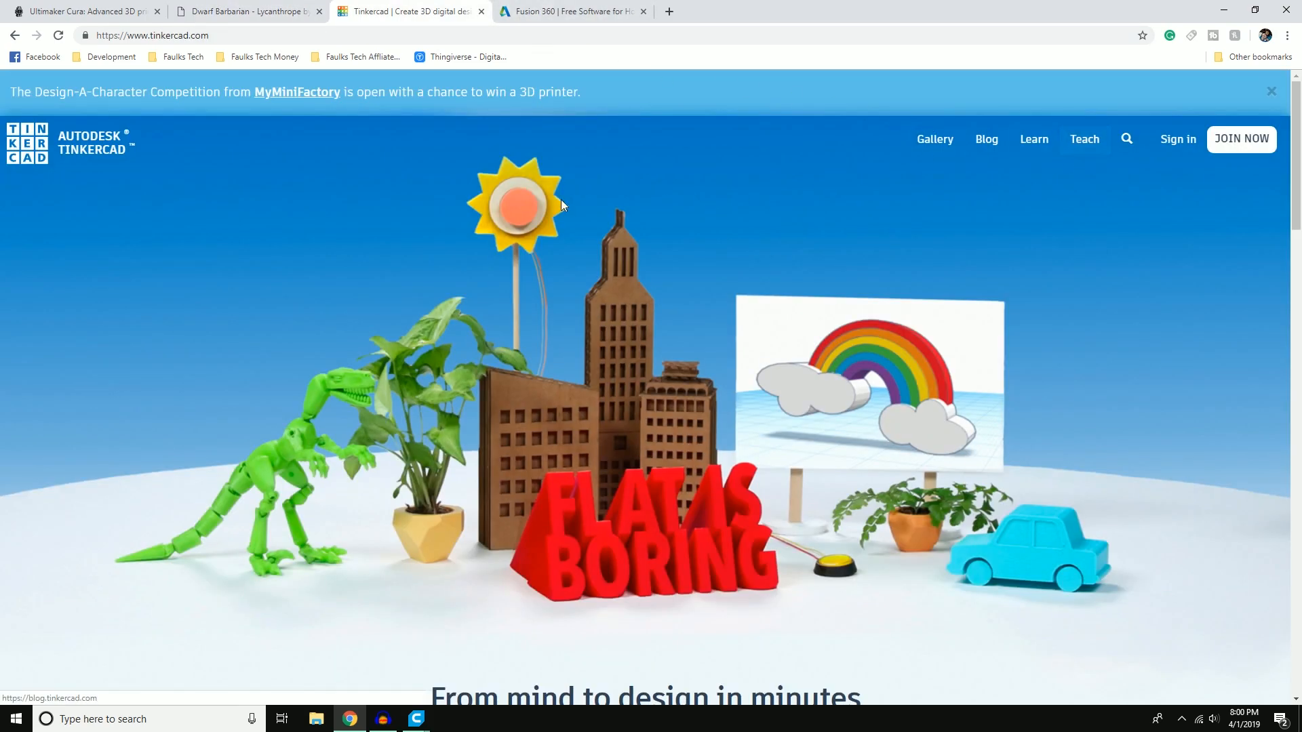
pyautogui.click(518, 15)
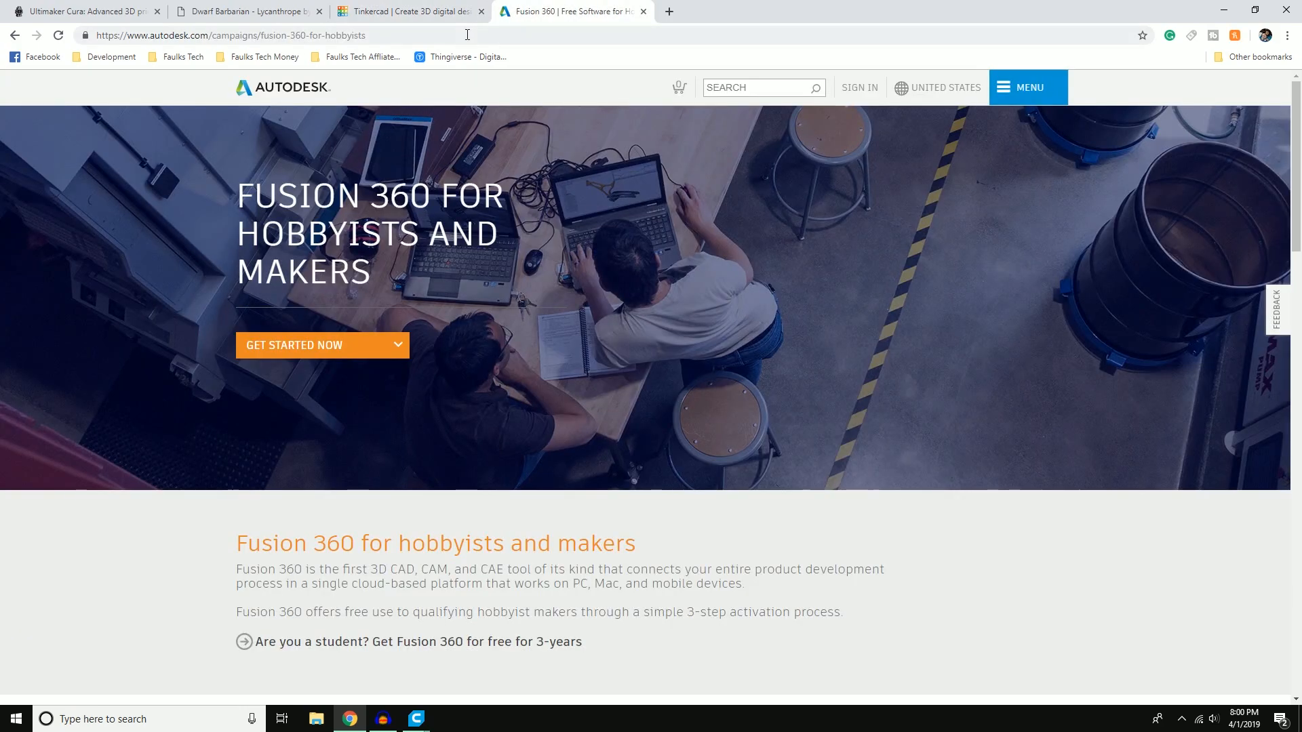
pyautogui.click(410, 15)
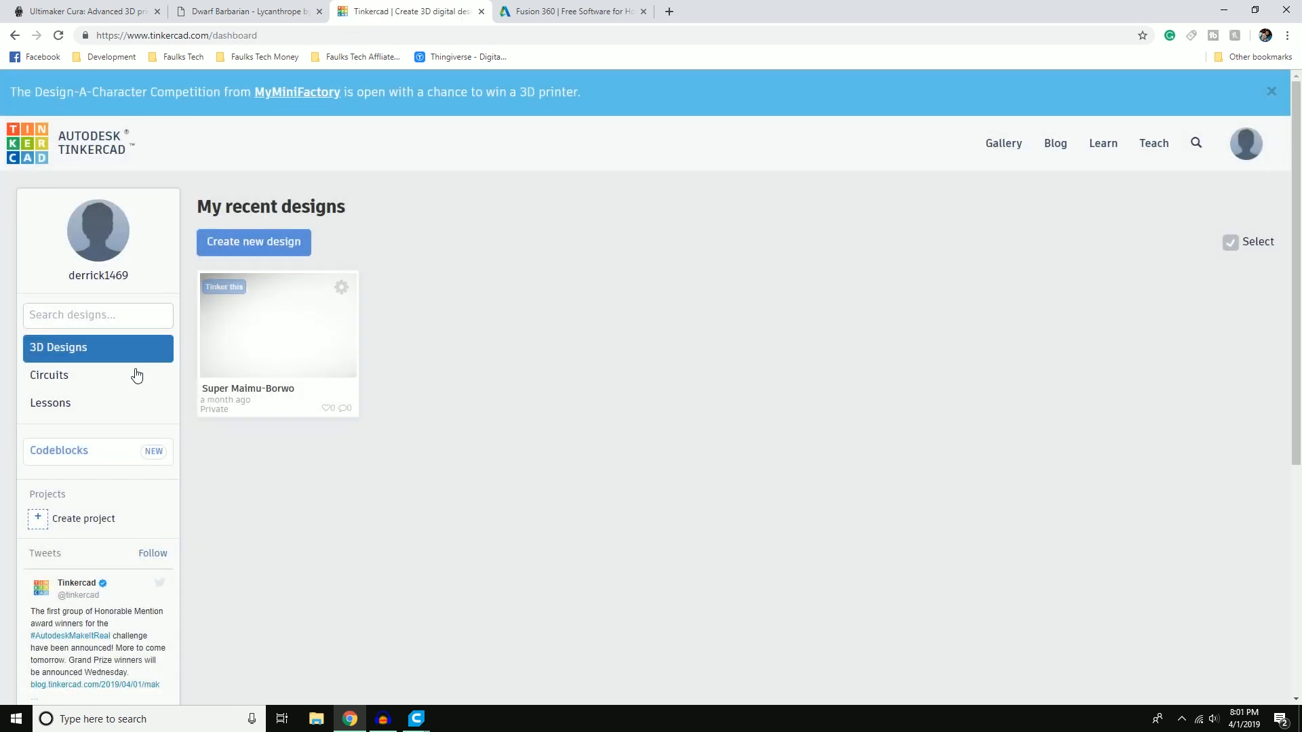
# Step: Create a new 3D design from the 3D Designs section of the Tinkercad dashboard
pyautogui.click(76, 378)
pyautogui.click(101, 354)
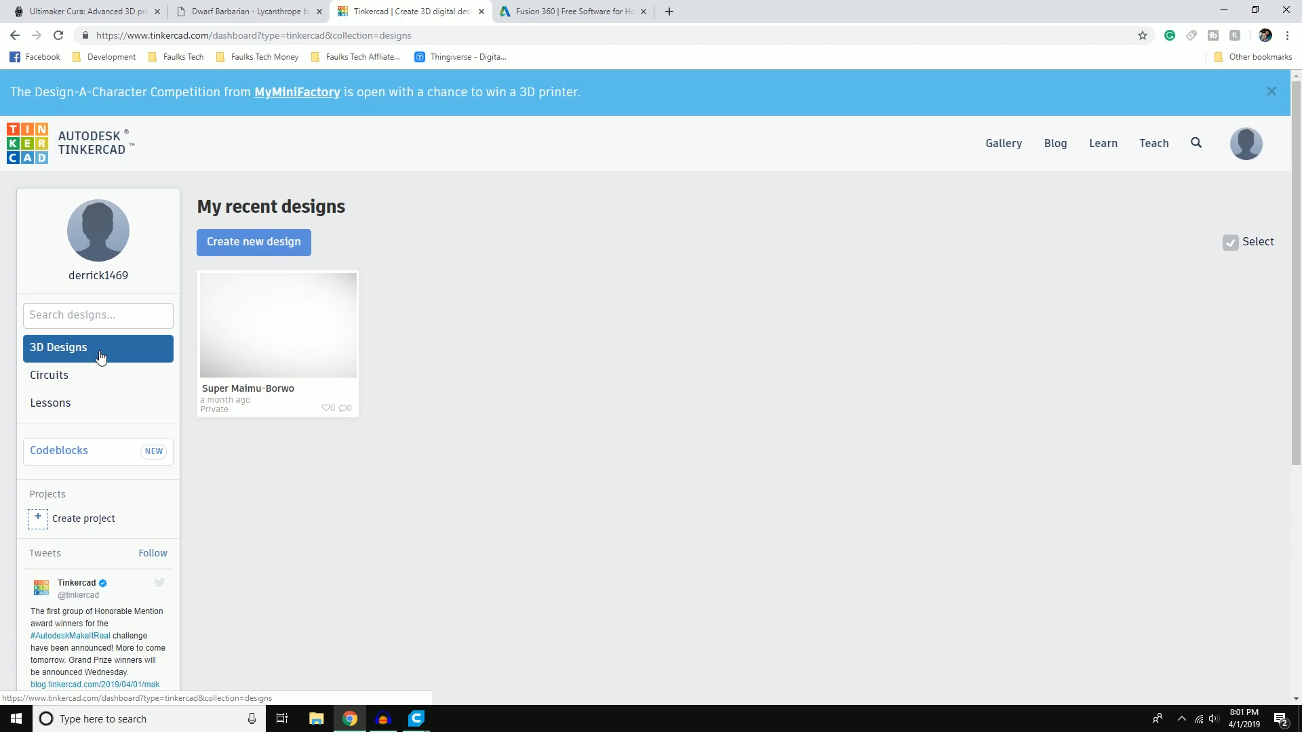
pyautogui.click(253, 241)
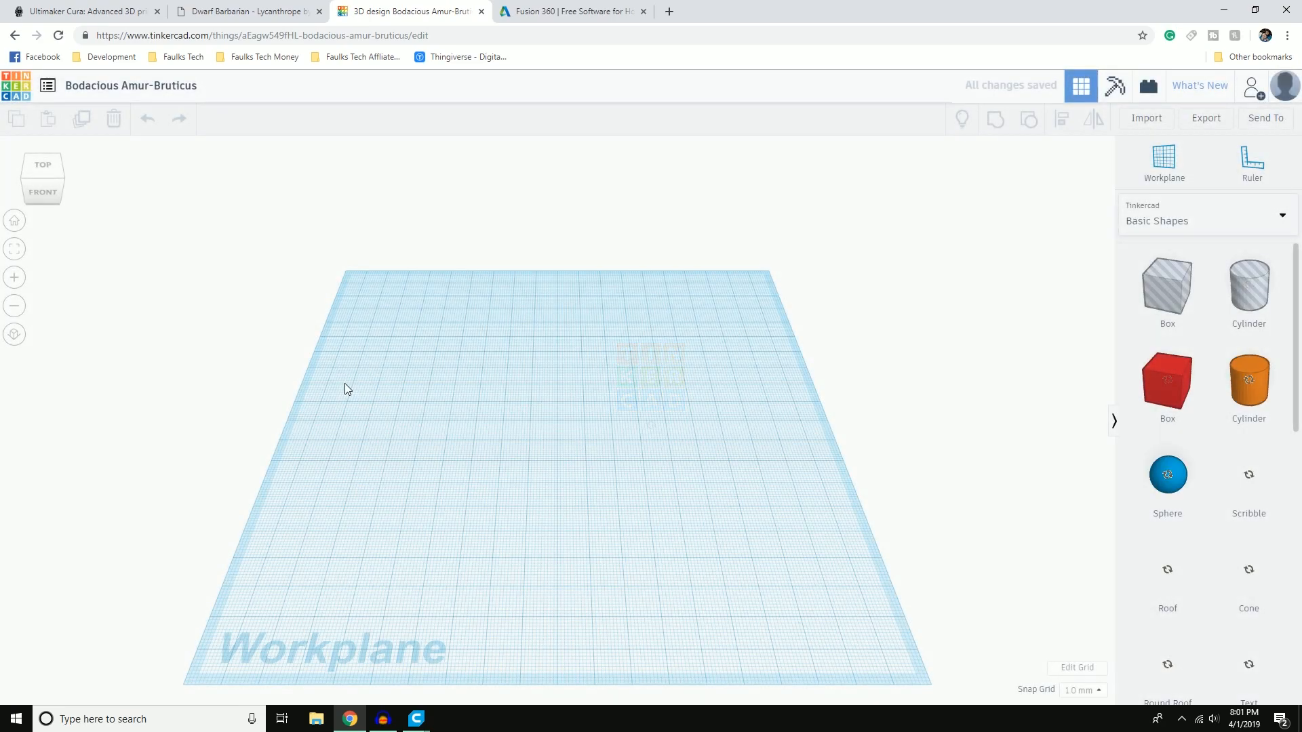
# Step: Place a solid 20 mm red box near the middle of the workplane and deselect it
pyautogui.moveTo(700, 454); pyautogui.dragTo(825, 526, button='right')
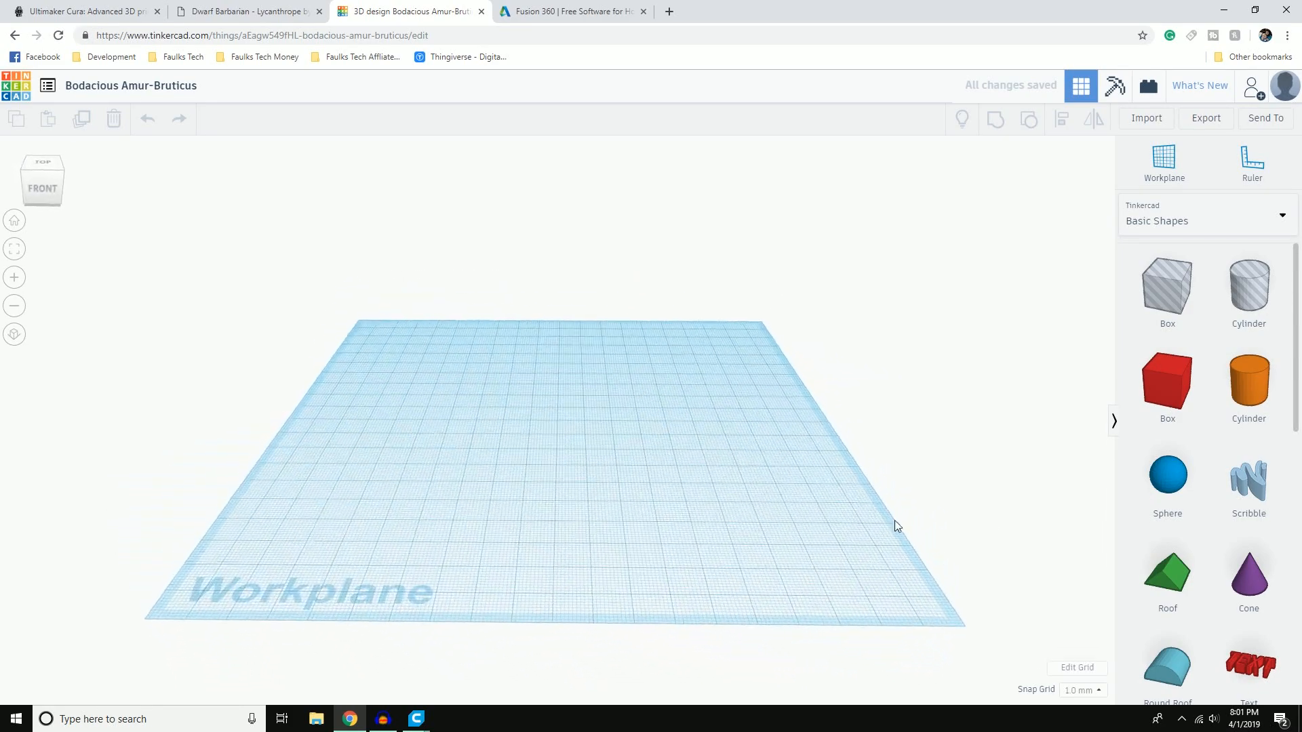
pyautogui.moveTo(1180, 404); pyautogui.dragTo(532, 436)
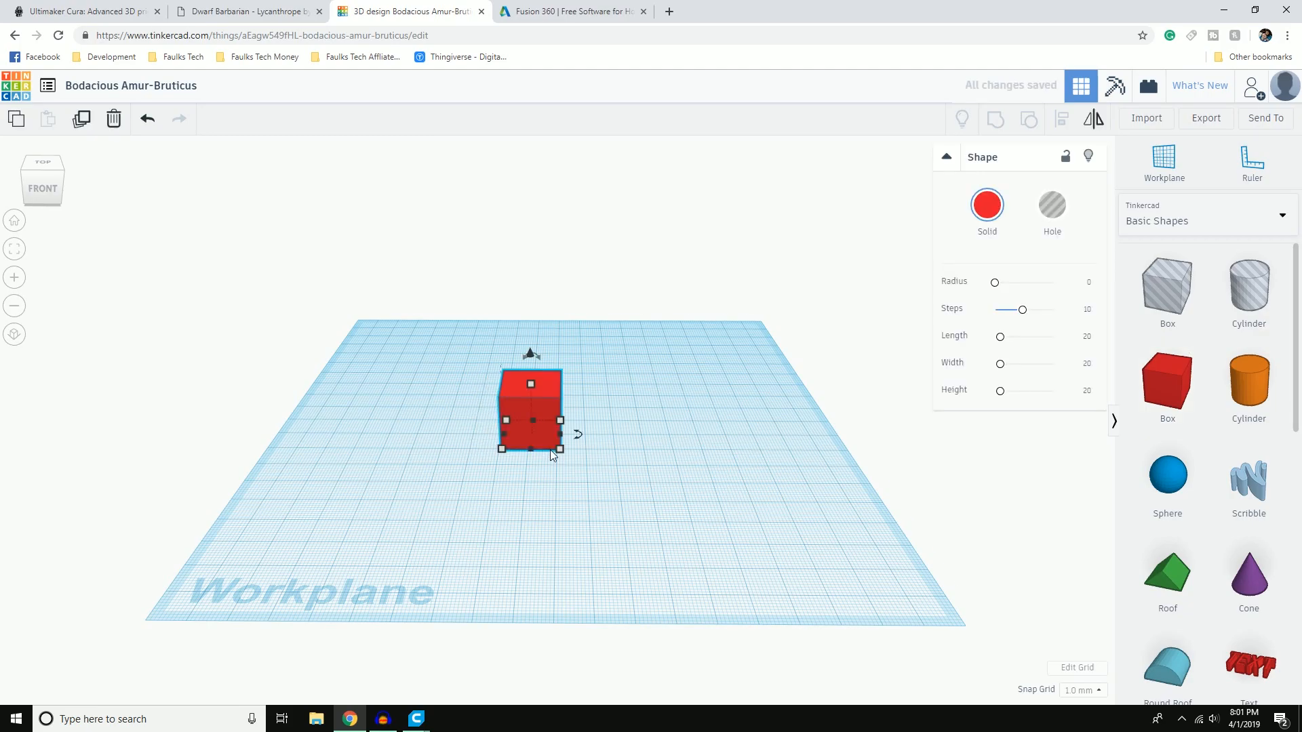
pyautogui.scroll(4, 576, 484)
pyautogui.moveTo(559, 539); pyautogui.dragTo(475, 583, button='right')
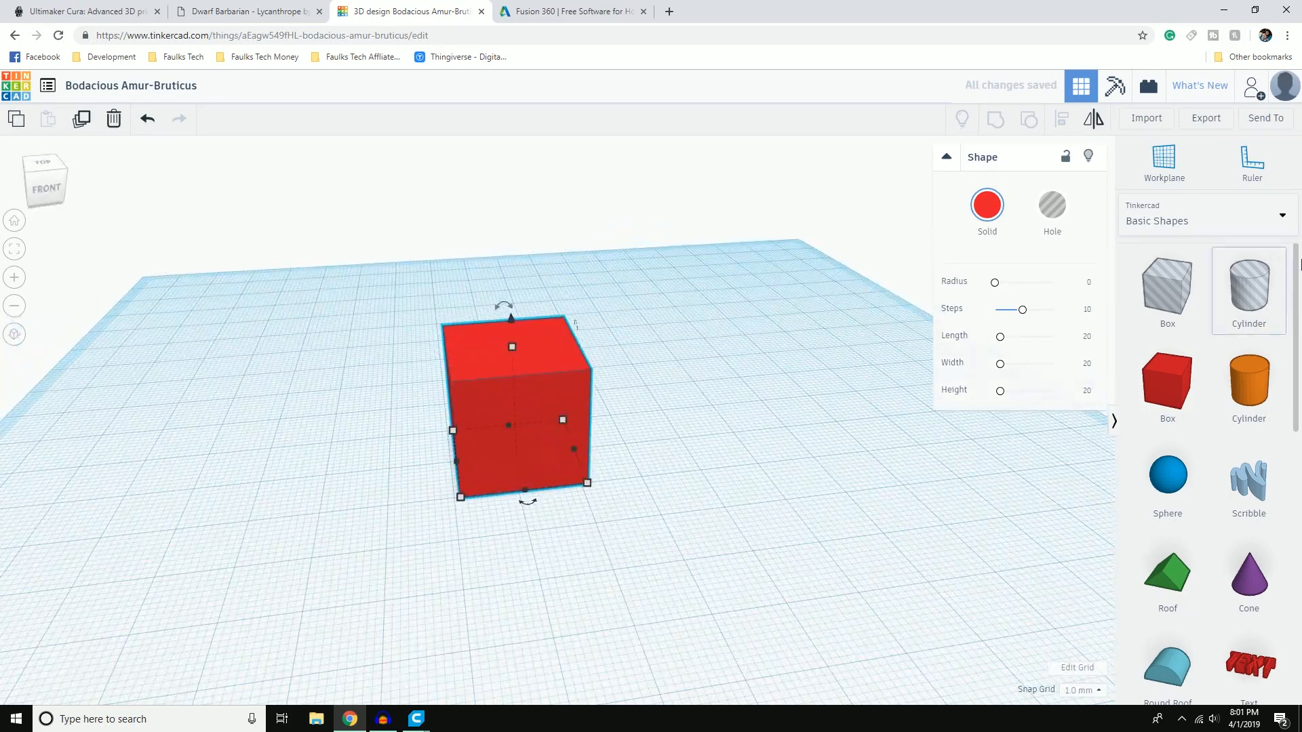
pyautogui.click(712, 439)
pyautogui.moveTo(746, 474); pyautogui.dragTo(691, 478, button='right')
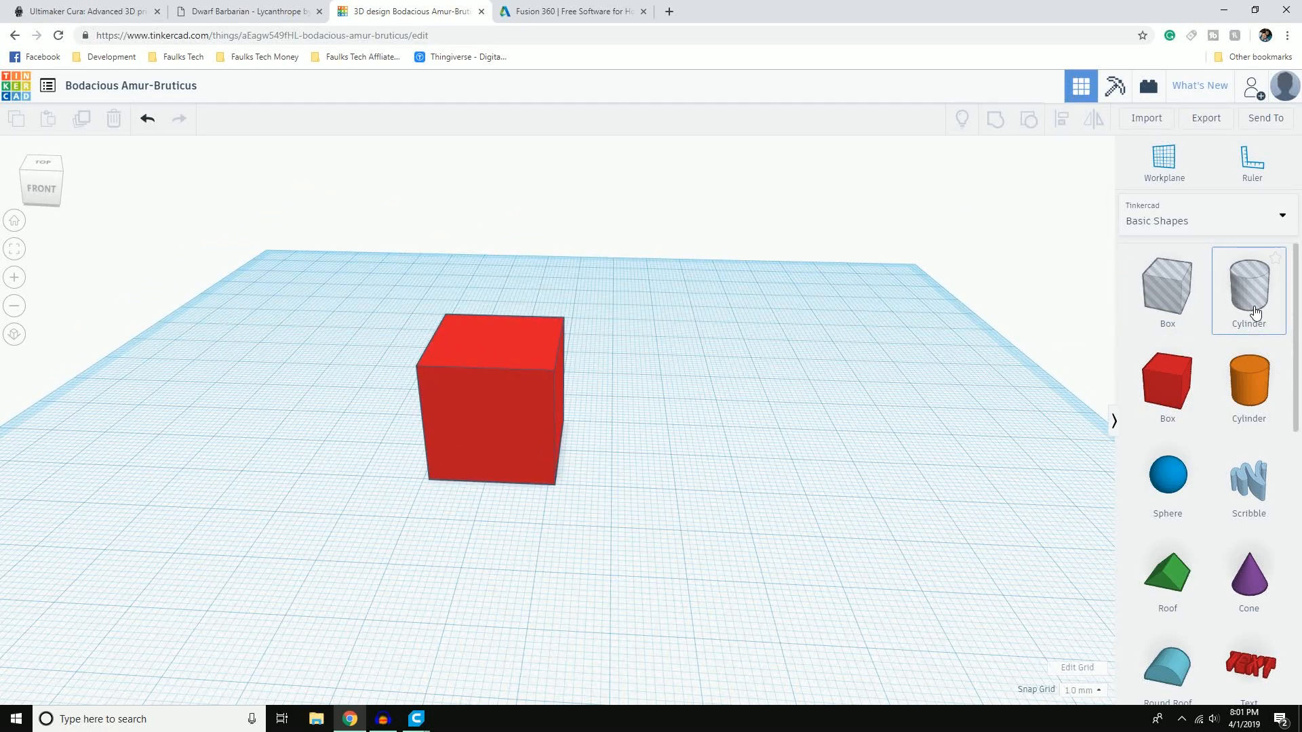
# Step: Add a cylinder hole shape, move the box aside, and place the cylinder inside the box at a smaller diameter
pyautogui.moveTo(1251, 312); pyautogui.dragTo(502, 449)
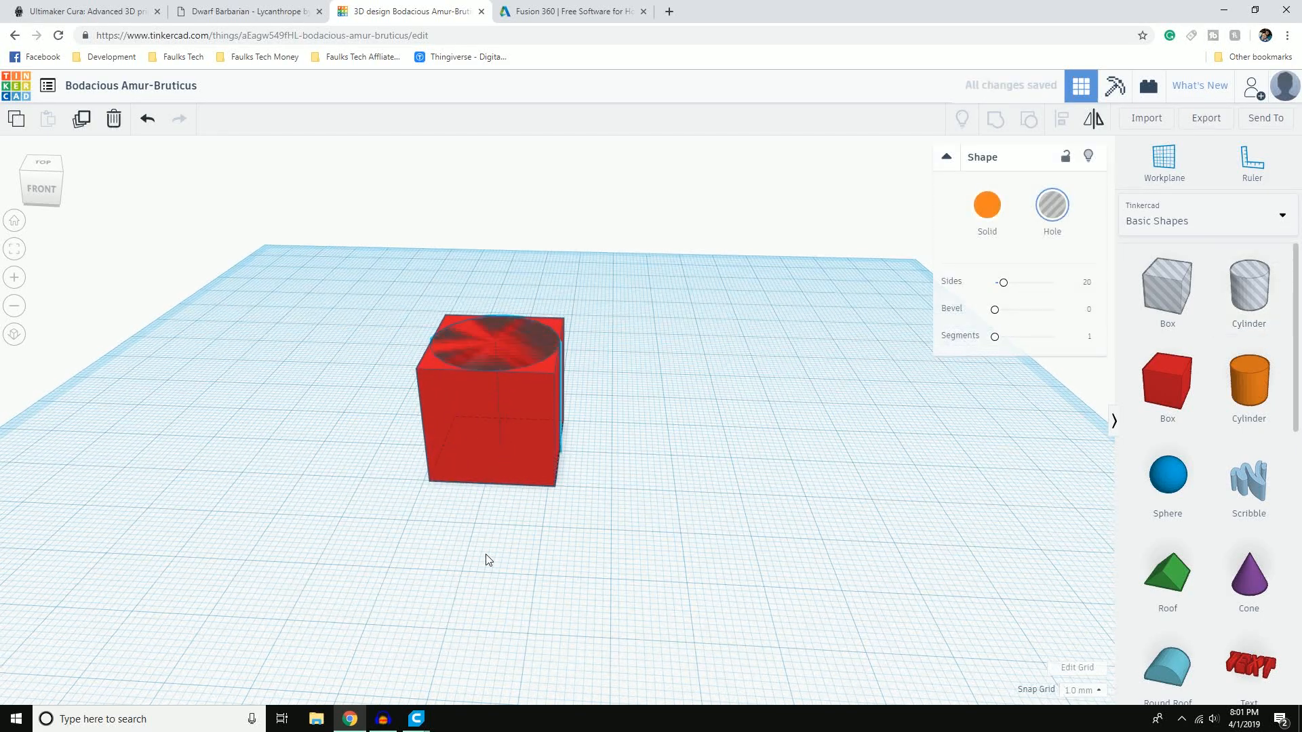
pyautogui.moveTo(483, 552); pyautogui.dragTo(515, 682, button='right')
pyautogui.moveTo(533, 457); pyautogui.dragTo(710, 458)
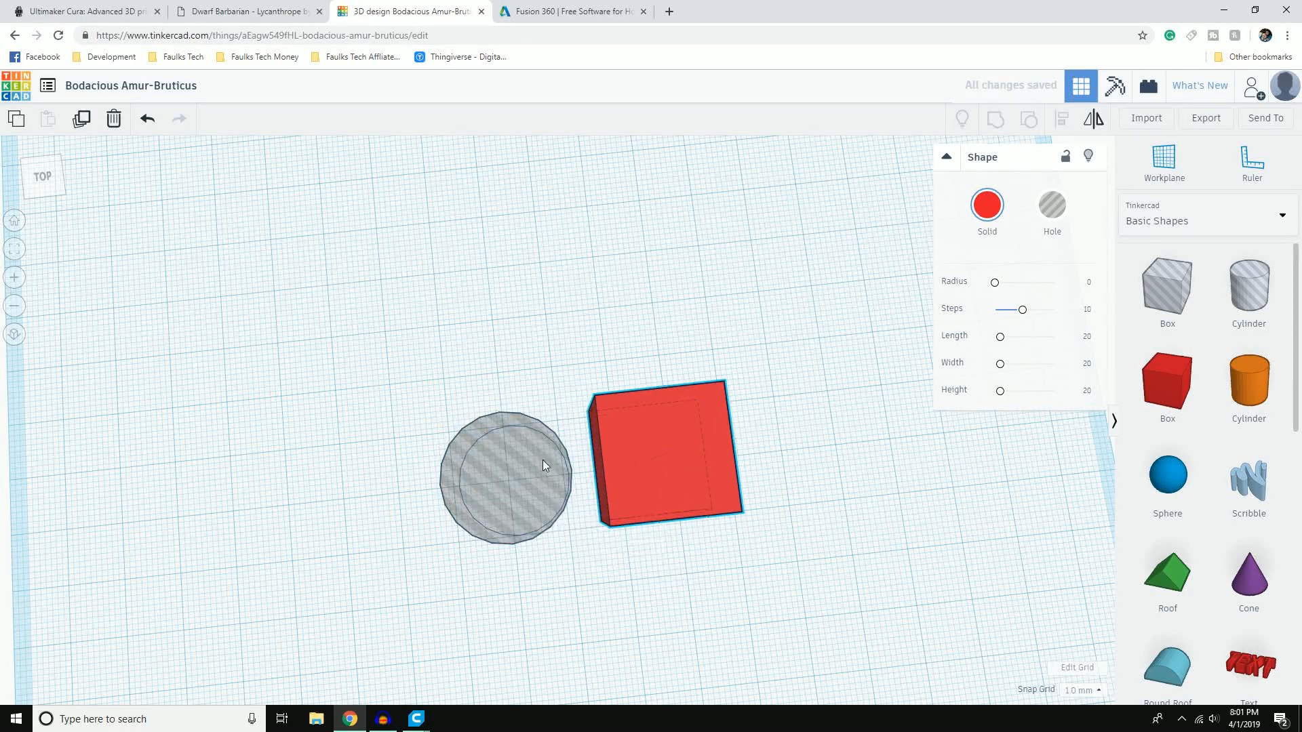
pyautogui.click(487, 503)
pyautogui.moveTo(463, 547); pyautogui.dragTo(670, 476)
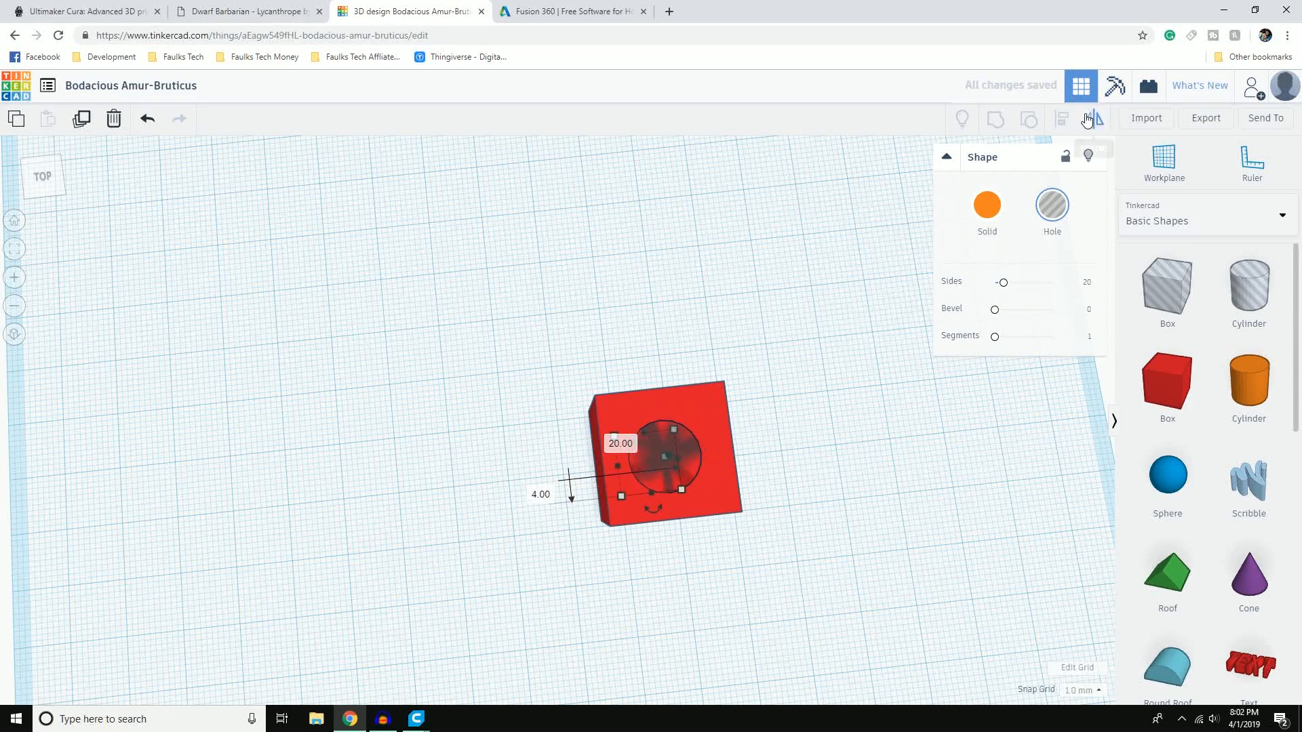
# Step: Select the box and the cylinder hole and align their centers in both horizontal directions
pyautogui.click(797, 498)
pyautogui.moveTo(580, 377); pyautogui.dragTo(988, 567)
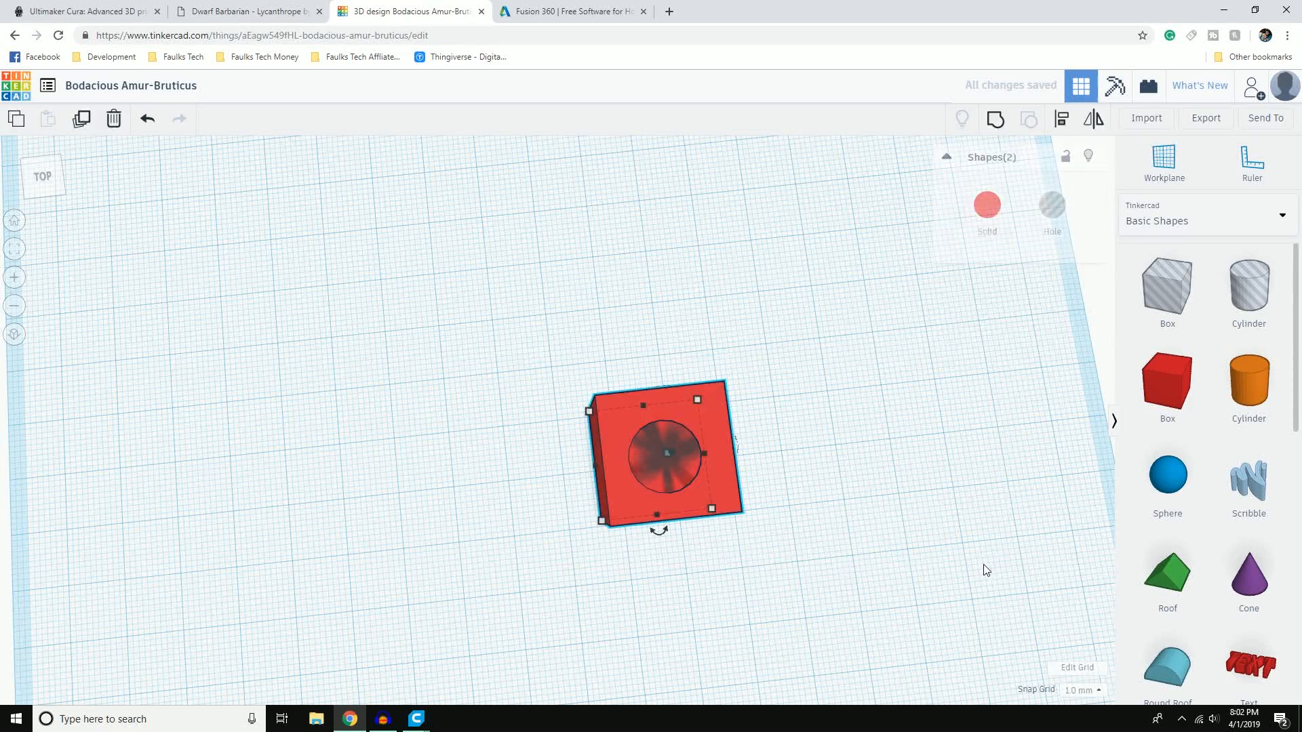
pyautogui.click(1063, 121)
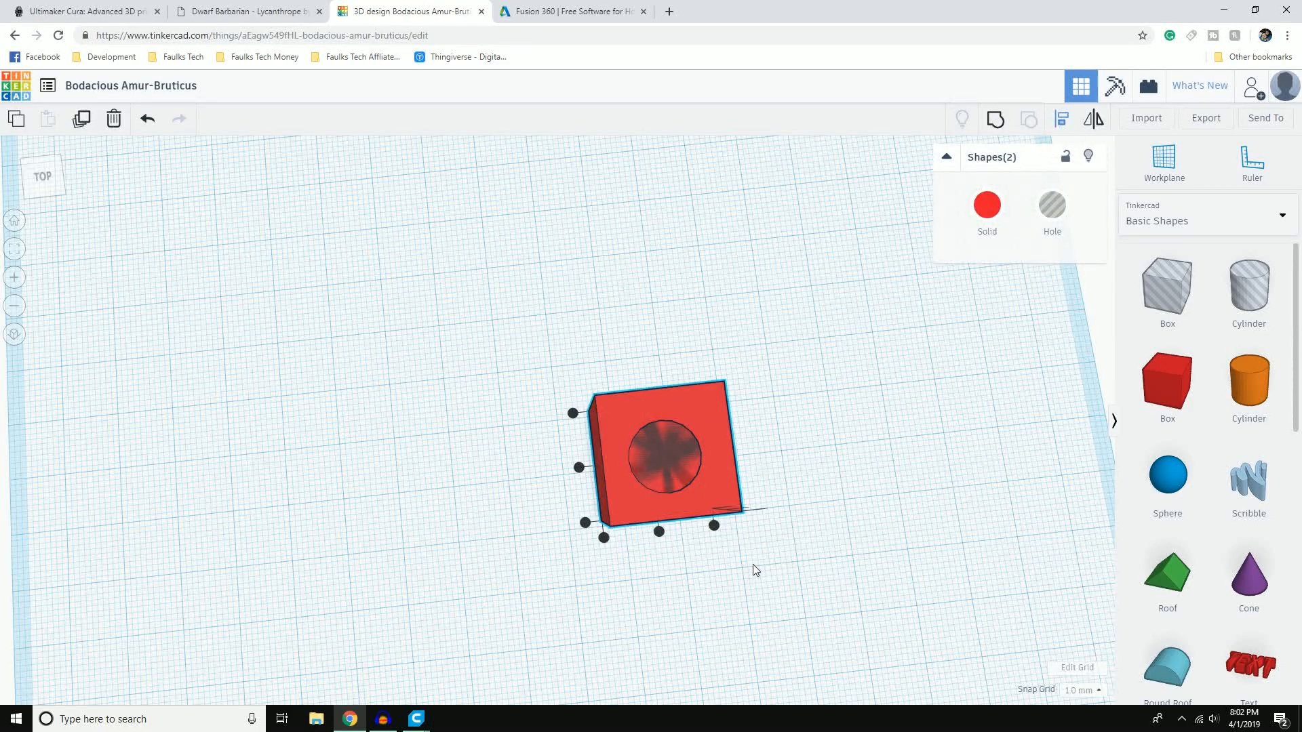
pyautogui.click(658, 532)
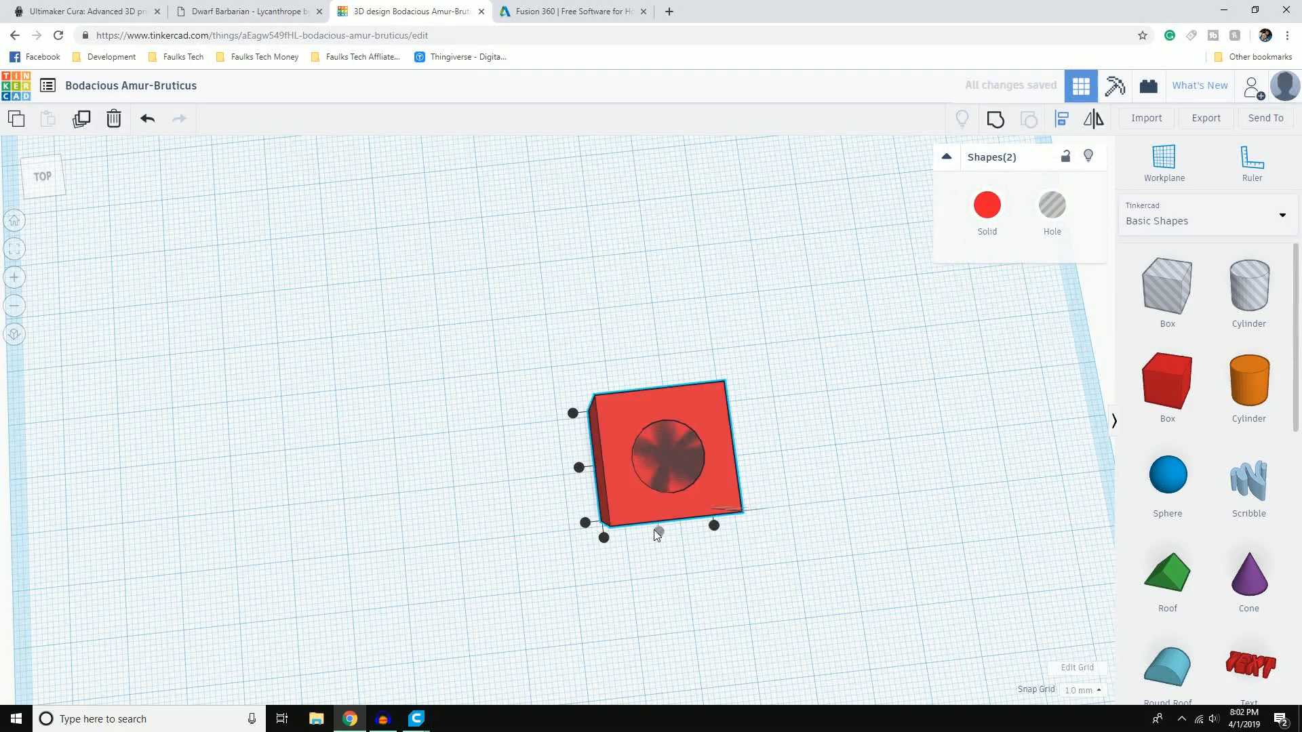
pyautogui.click(580, 468)
pyautogui.click(856, 537)
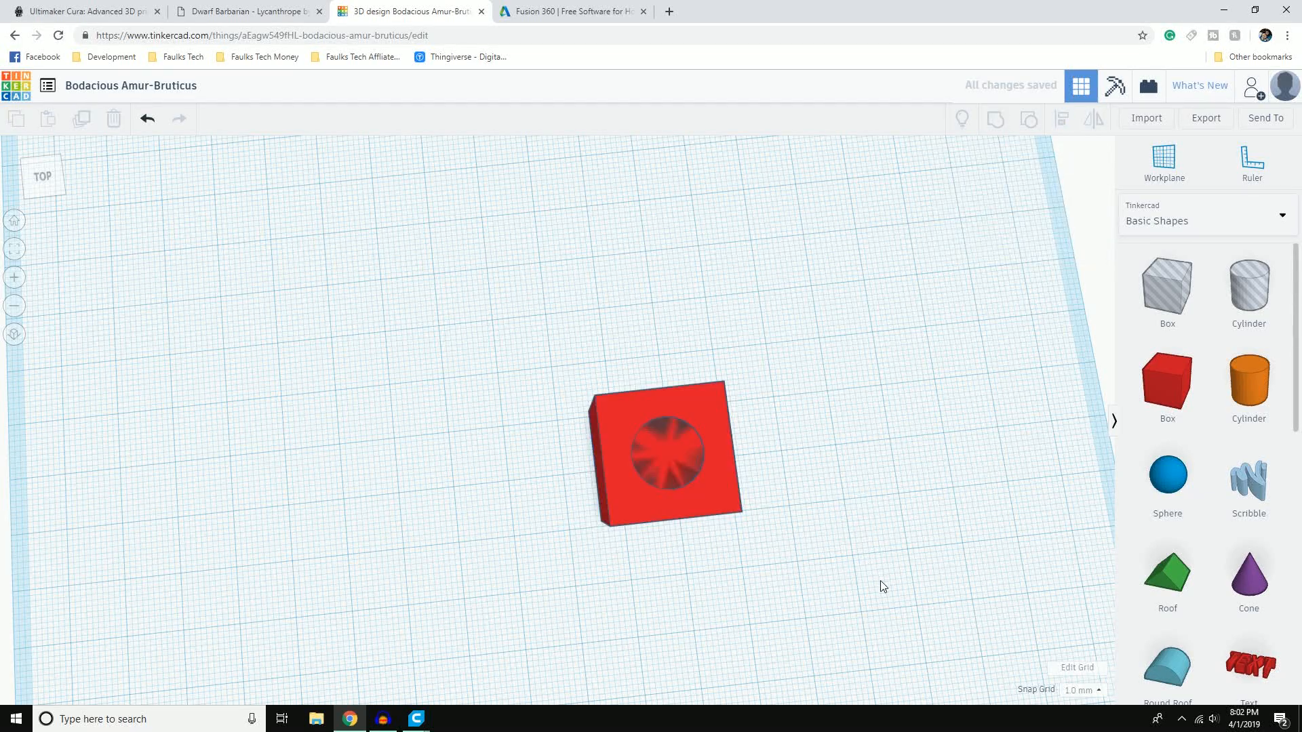
# Step: Group the box and the cylinder hole to cut a round hole through the box, and inspect it
pyautogui.moveTo(858, 595); pyautogui.dragTo(792, 554, button='right')
pyautogui.moveTo(535, 329); pyautogui.dragTo(811, 632)
pyautogui.click(995, 119)
pyautogui.moveTo(852, 527); pyautogui.dragTo(450, 512, button='right')
pyautogui.moveTo(843, 527); pyautogui.dragTo(856, 491, button='right')
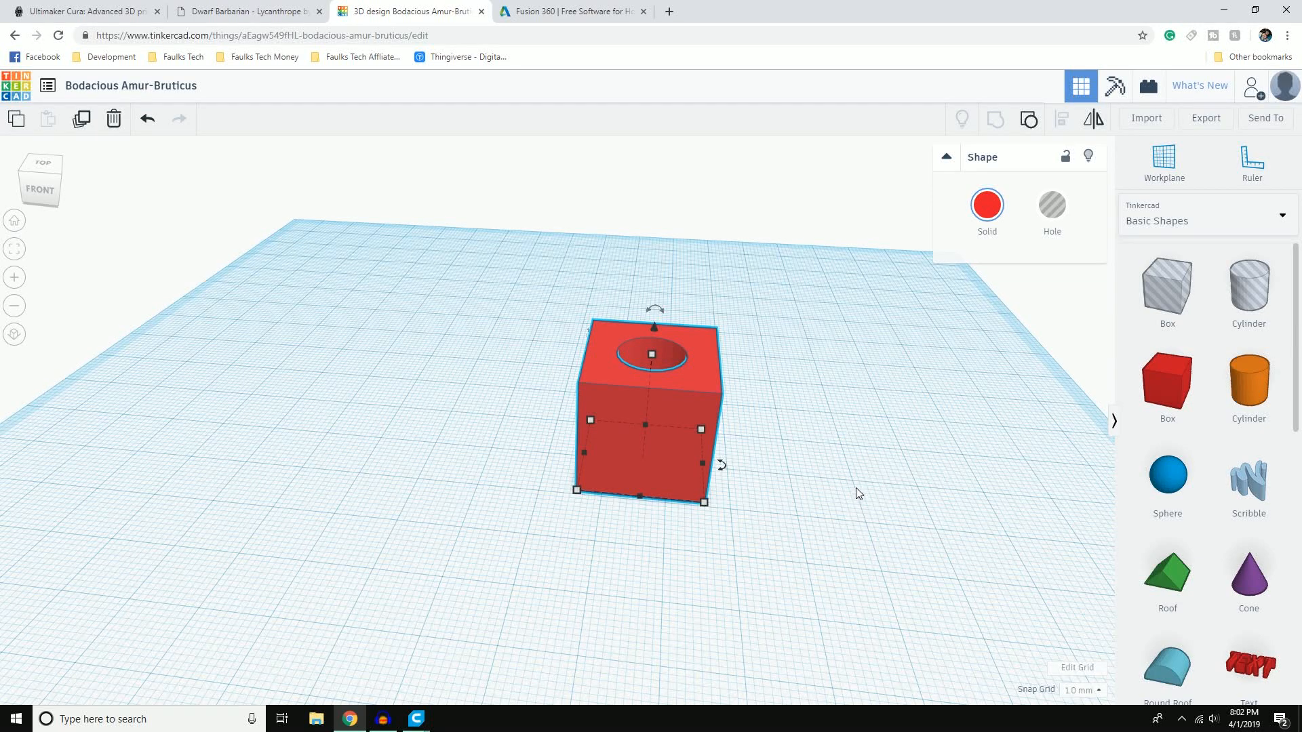
pyautogui.click(837, 486)
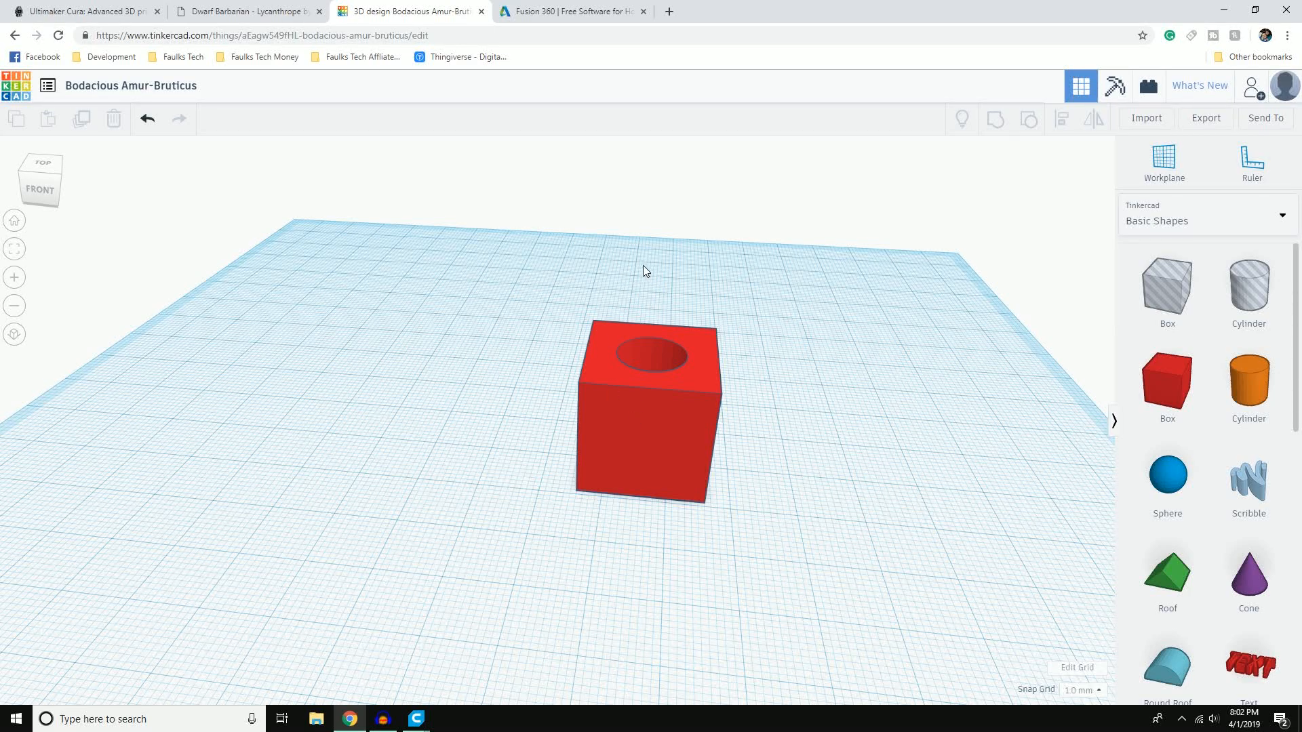
# Step: Export everything in the design as an STL file for 3D printing
pyautogui.click(682, 426)
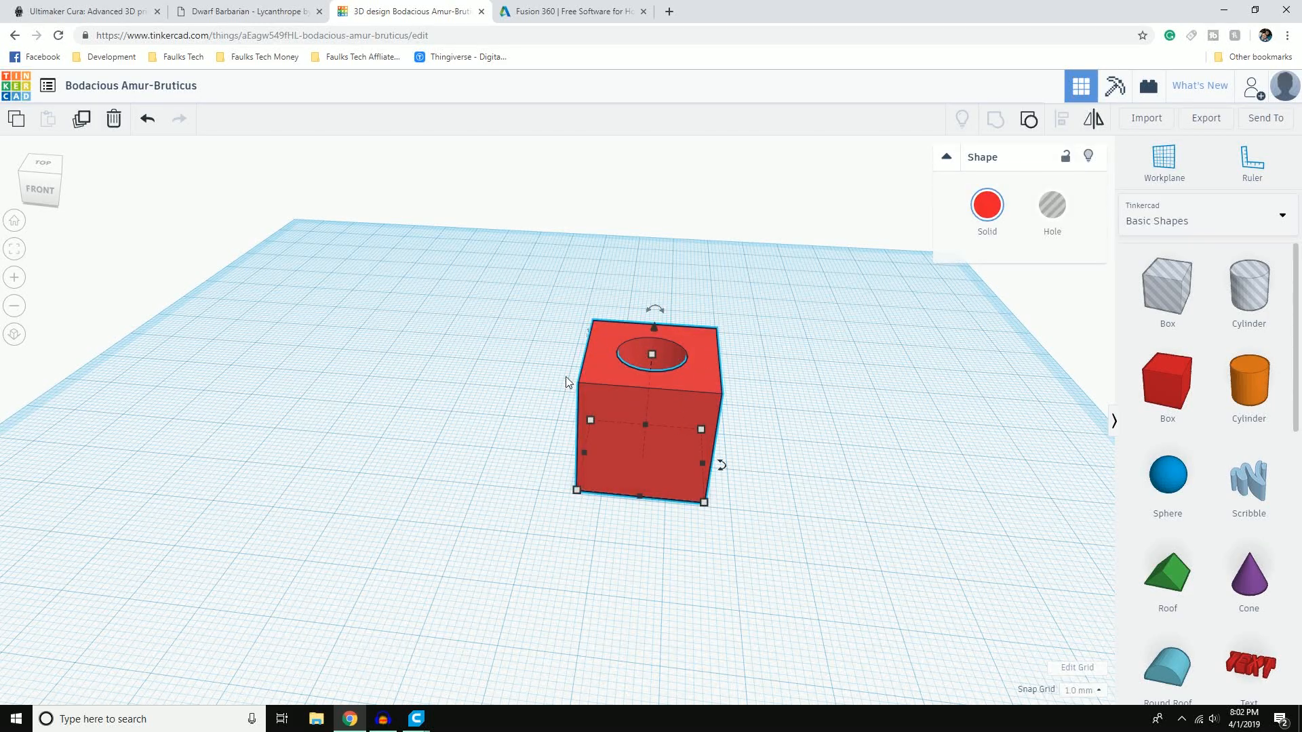
pyautogui.click(844, 340)
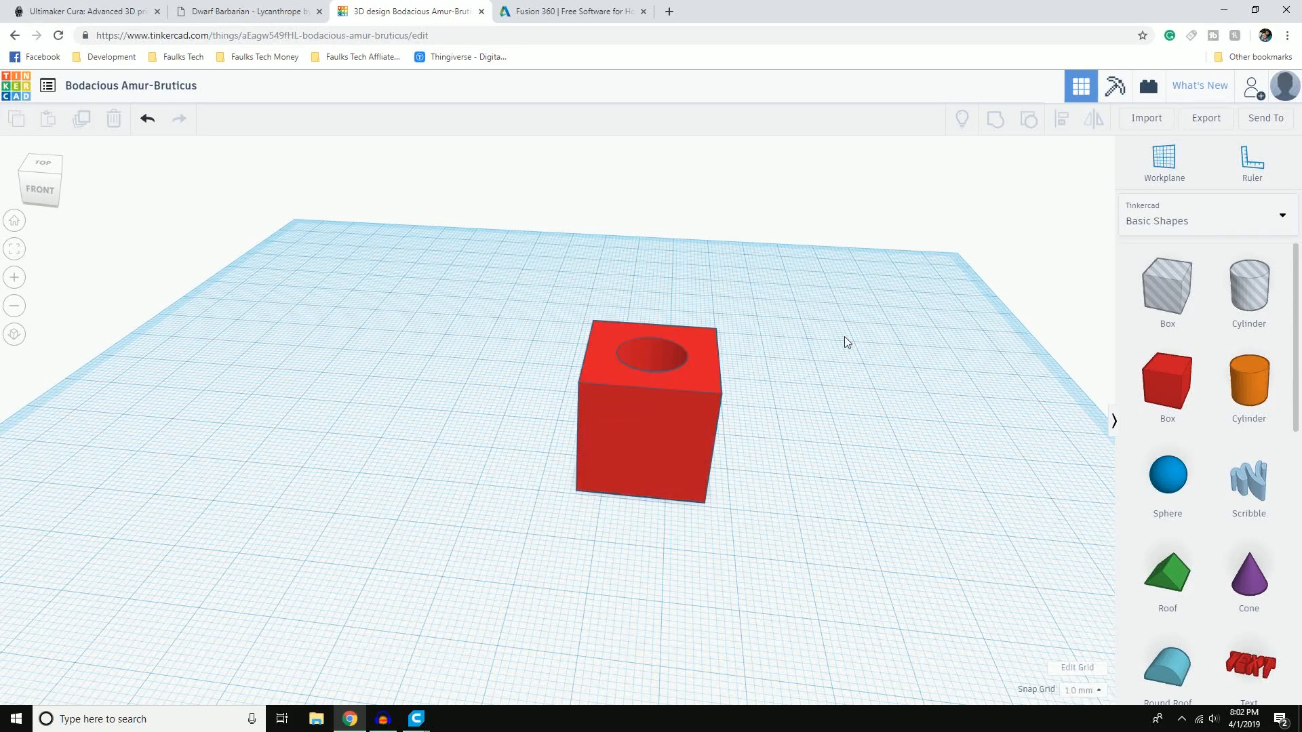
pyautogui.click(1184, 122)
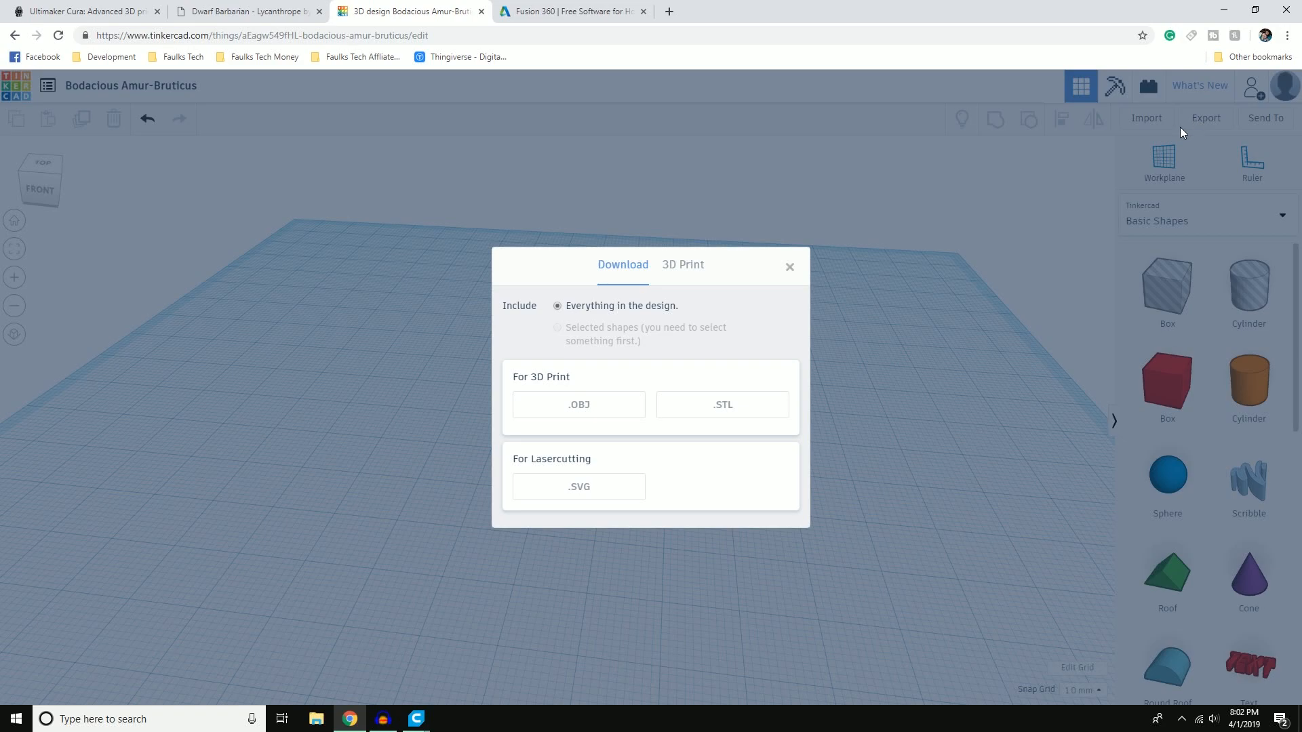
pyautogui.click(723, 404)
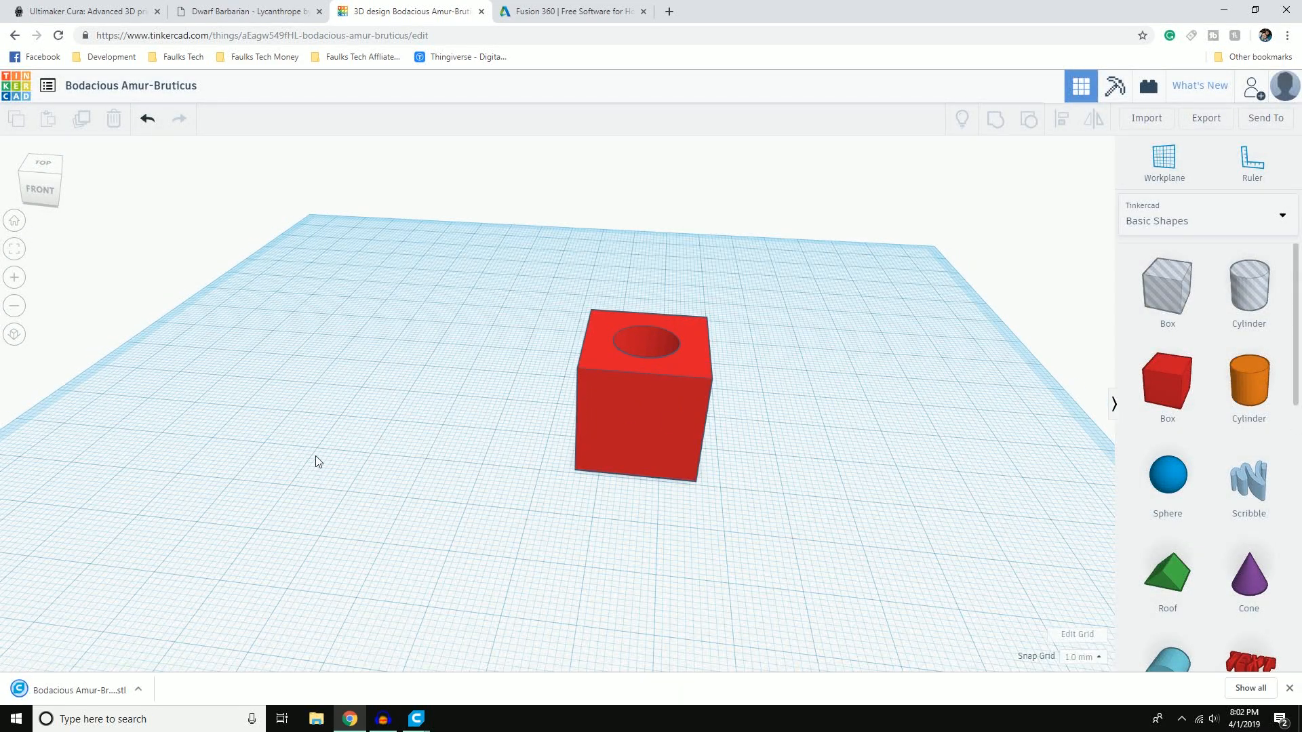
# Step: Open the downloaded STL file in Cura, inspect the box with its hole on the build plate, and close Cura
pyautogui.click(66, 692)
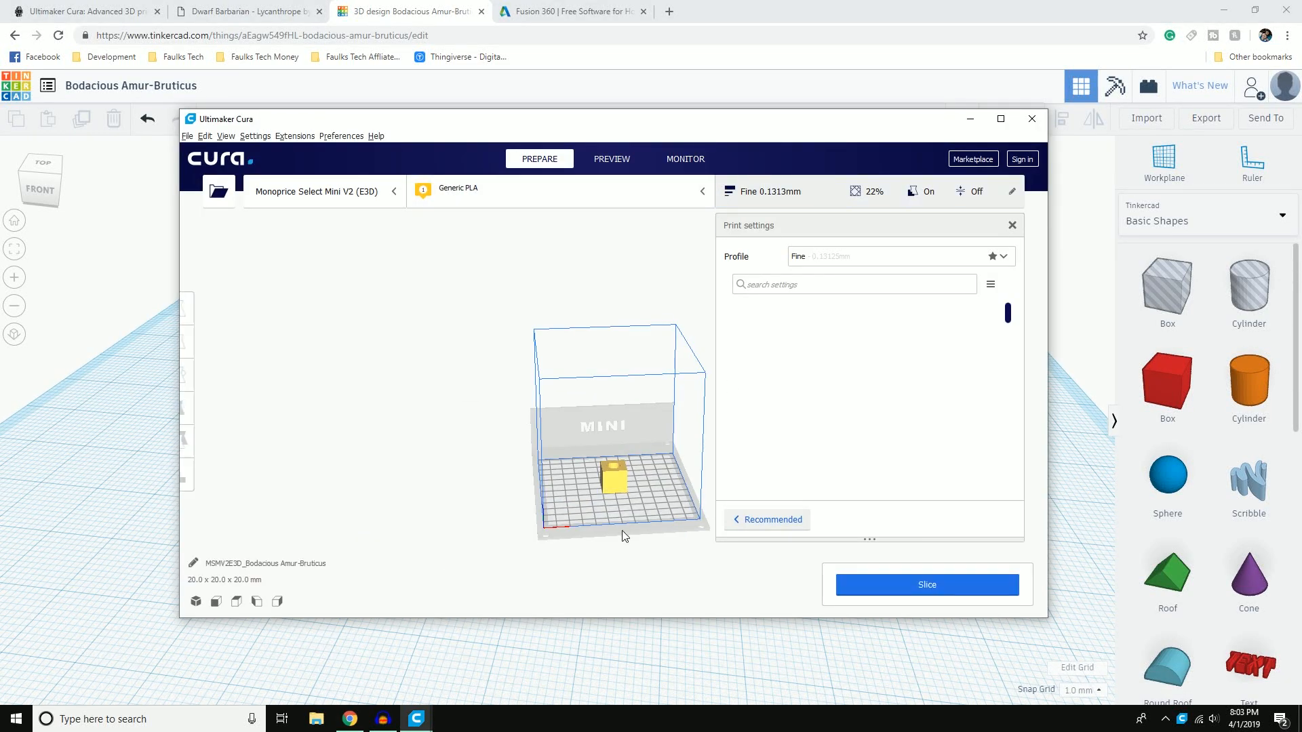
pyautogui.moveTo(690, 552); pyautogui.dragTo(664, 677, button='right')
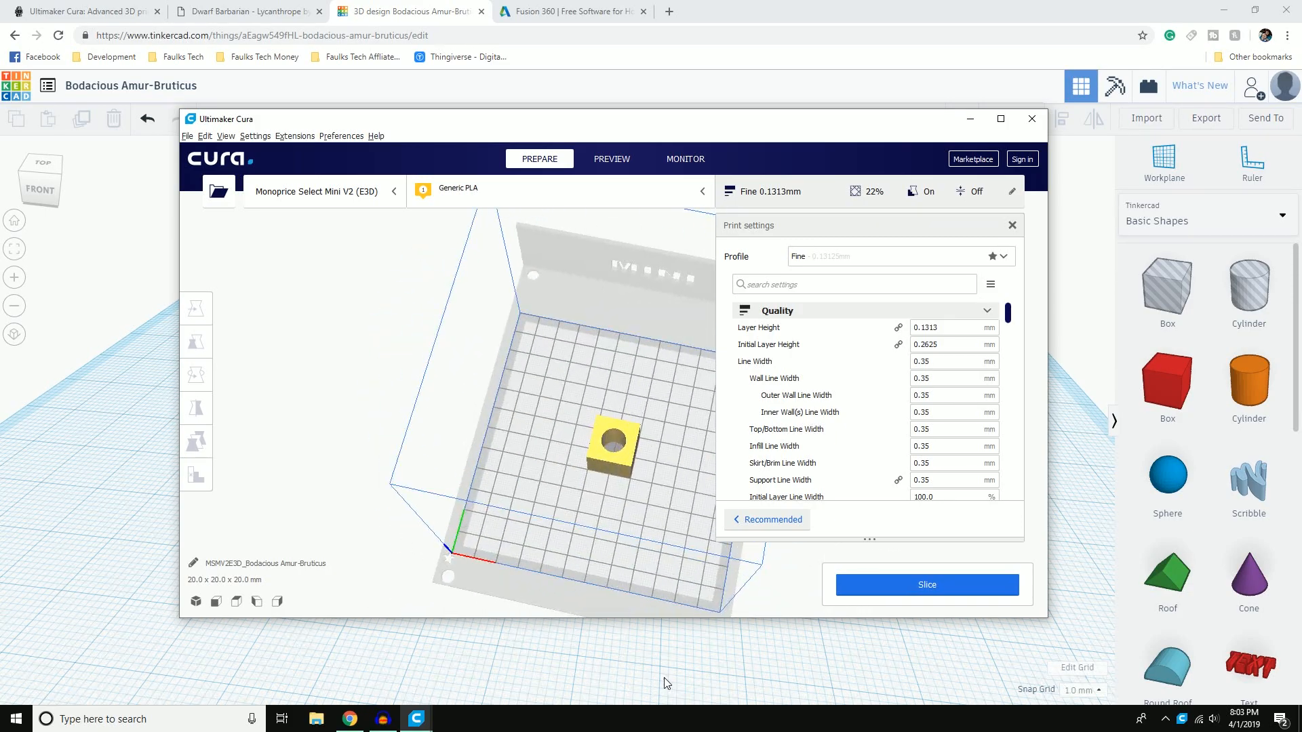
pyautogui.rightClick(663, 672)
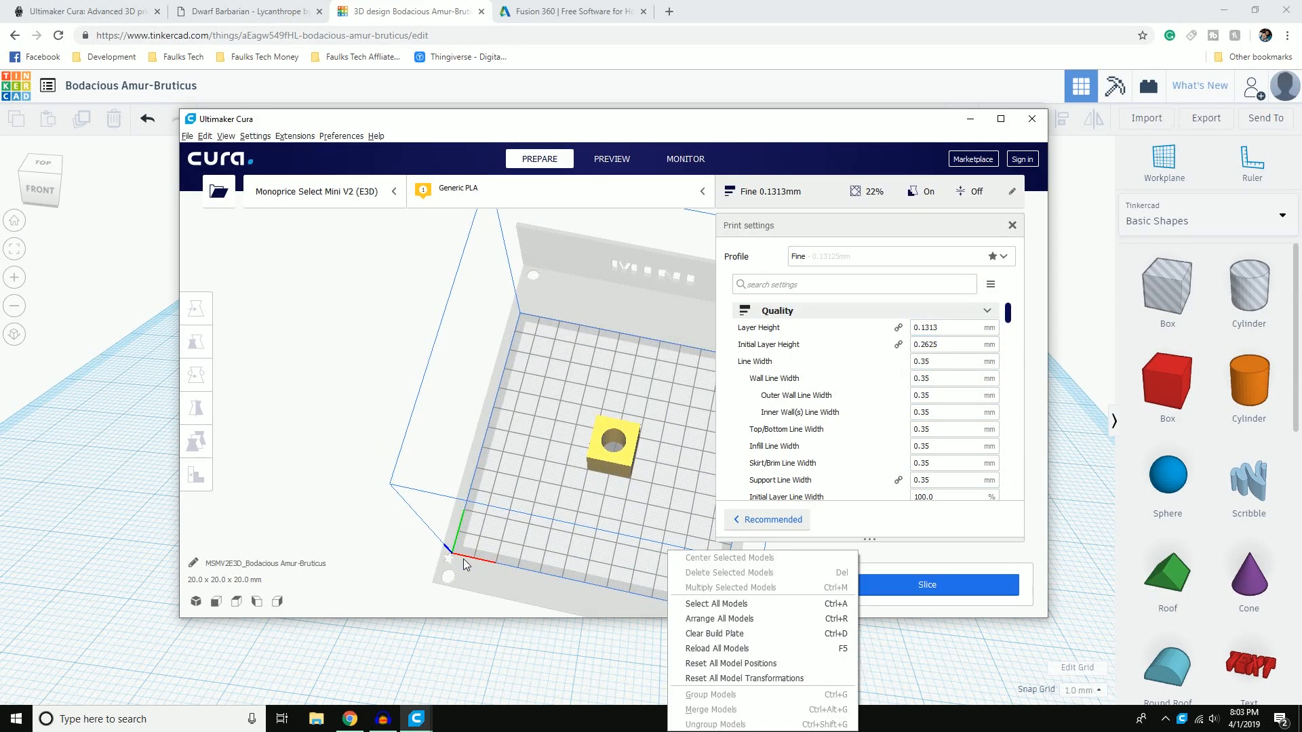
pyautogui.click(547, 495)
pyautogui.moveTo(549, 495); pyautogui.dragTo(892, 550, button='right')
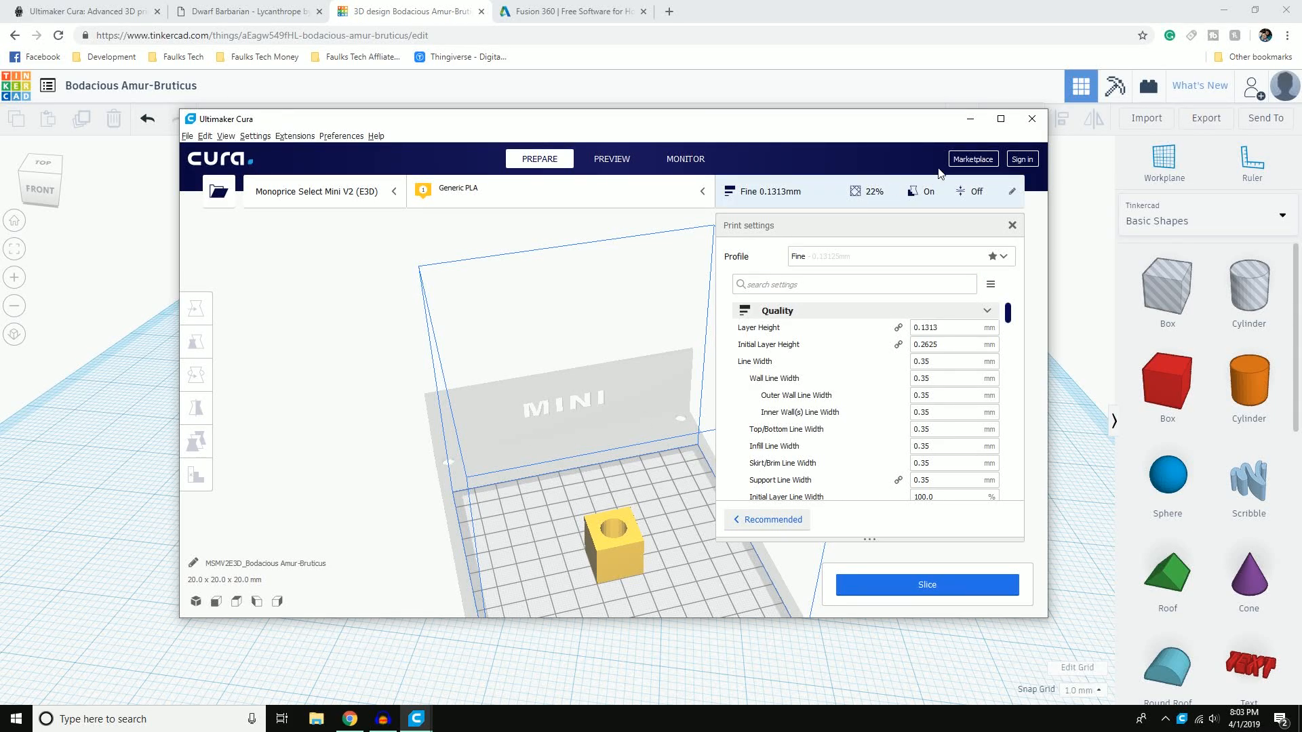
pyautogui.click(1031, 119)
pyautogui.moveTo(776, 416); pyautogui.dragTo(656, 469, button='right')
pyautogui.scroll(-5, 657, 469)
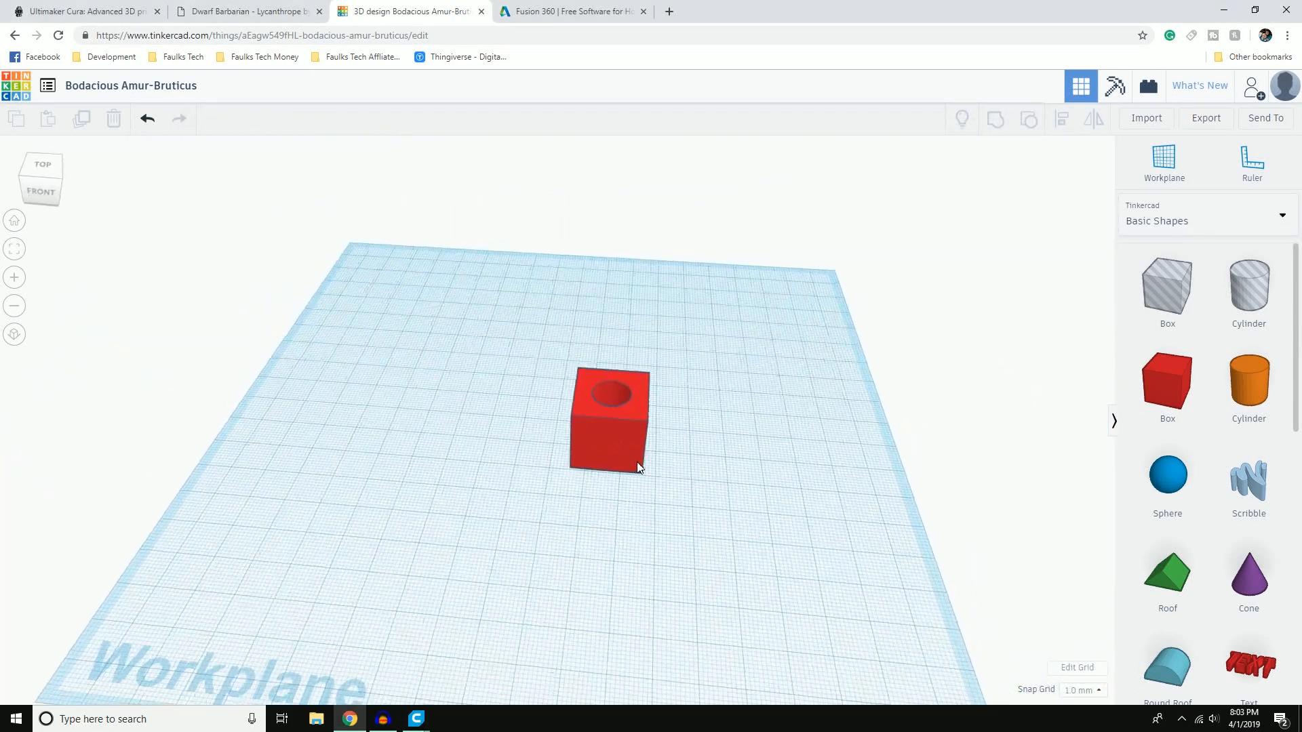
pyautogui.moveTo(600, 516); pyautogui.dragTo(666, 515, button='right')
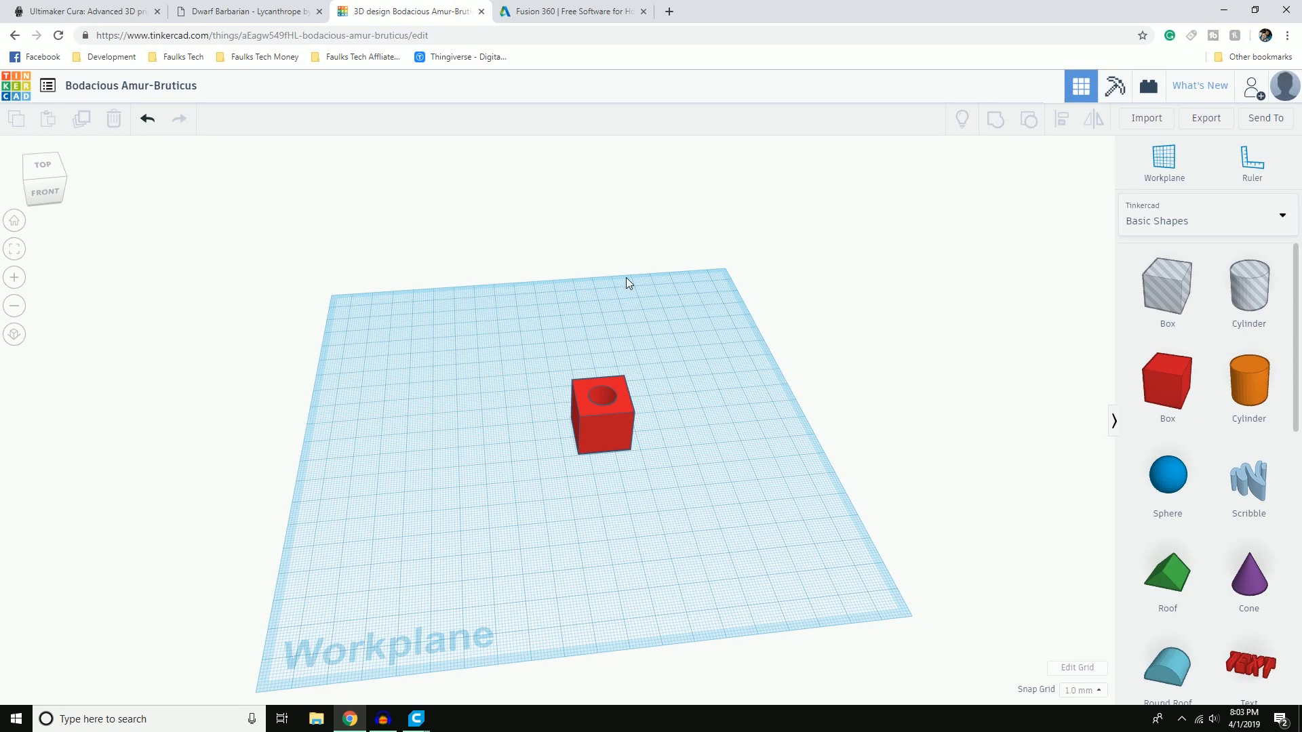
# Step: Switch to the Autodesk page on Fusion 360 for hobbyists and makers and read through the license activation steps
pyautogui.click(578, 16)
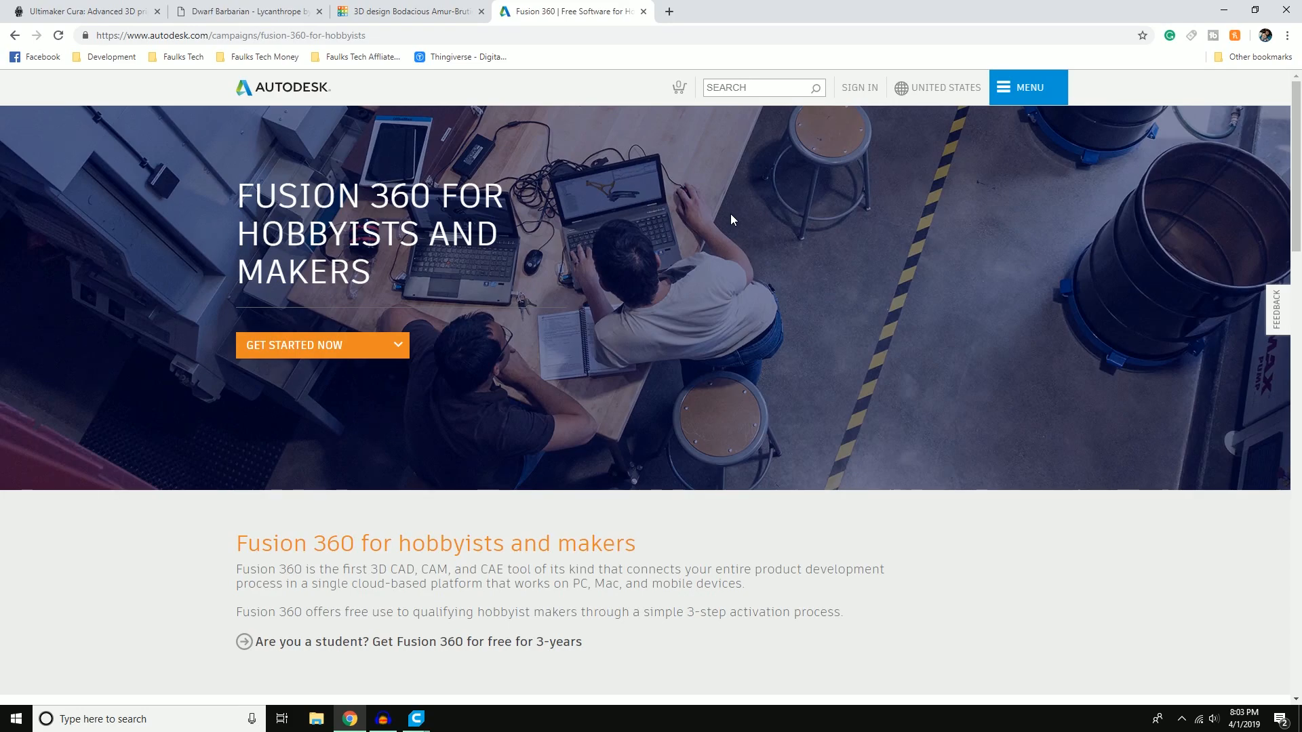
pyautogui.scroll(-3, 730, 214)
pyautogui.scroll(3, 724, 204)
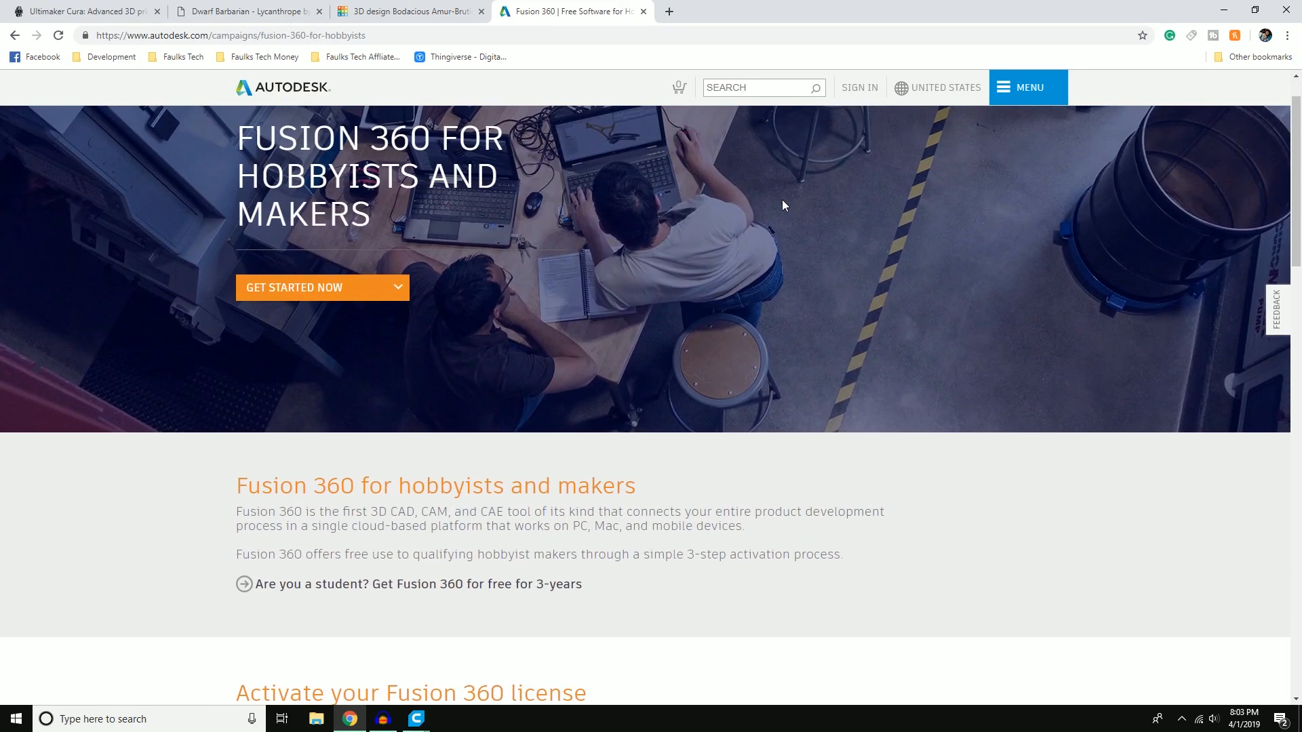
pyautogui.scroll(-9, 349, 347)
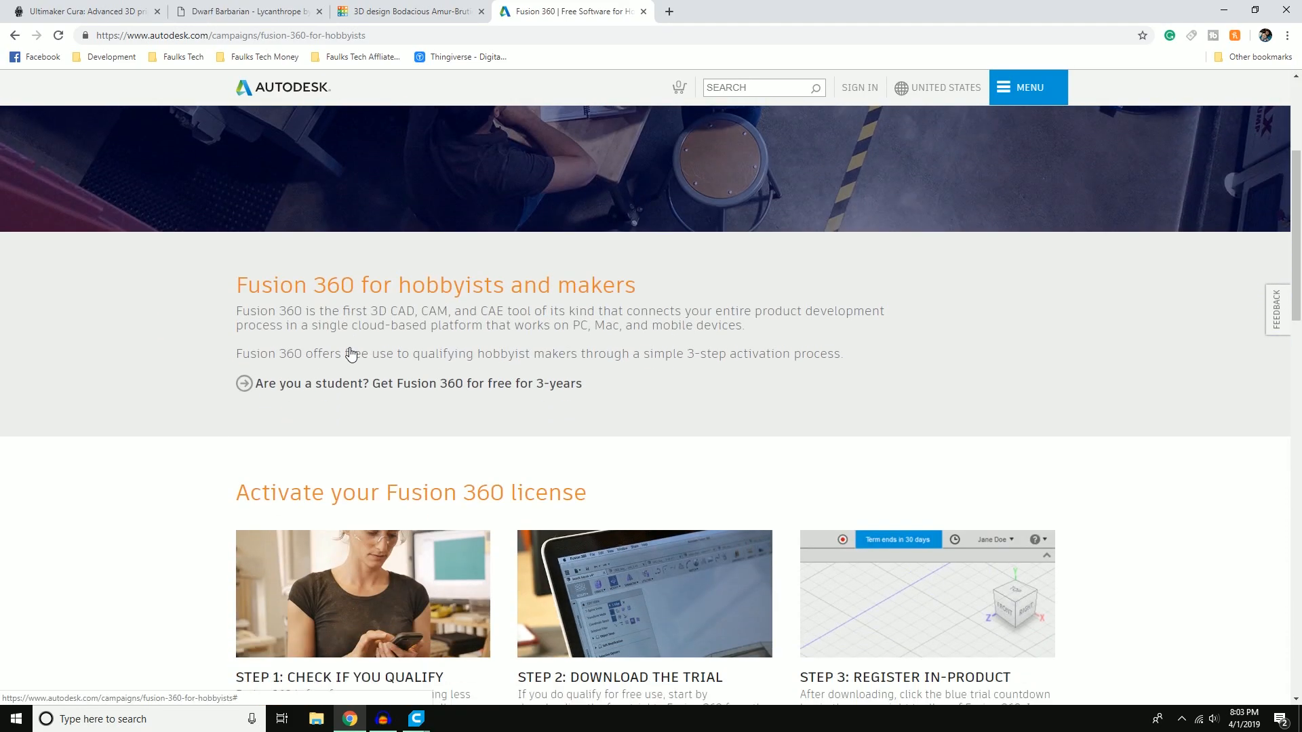
pyautogui.scroll(-1, 661, 472)
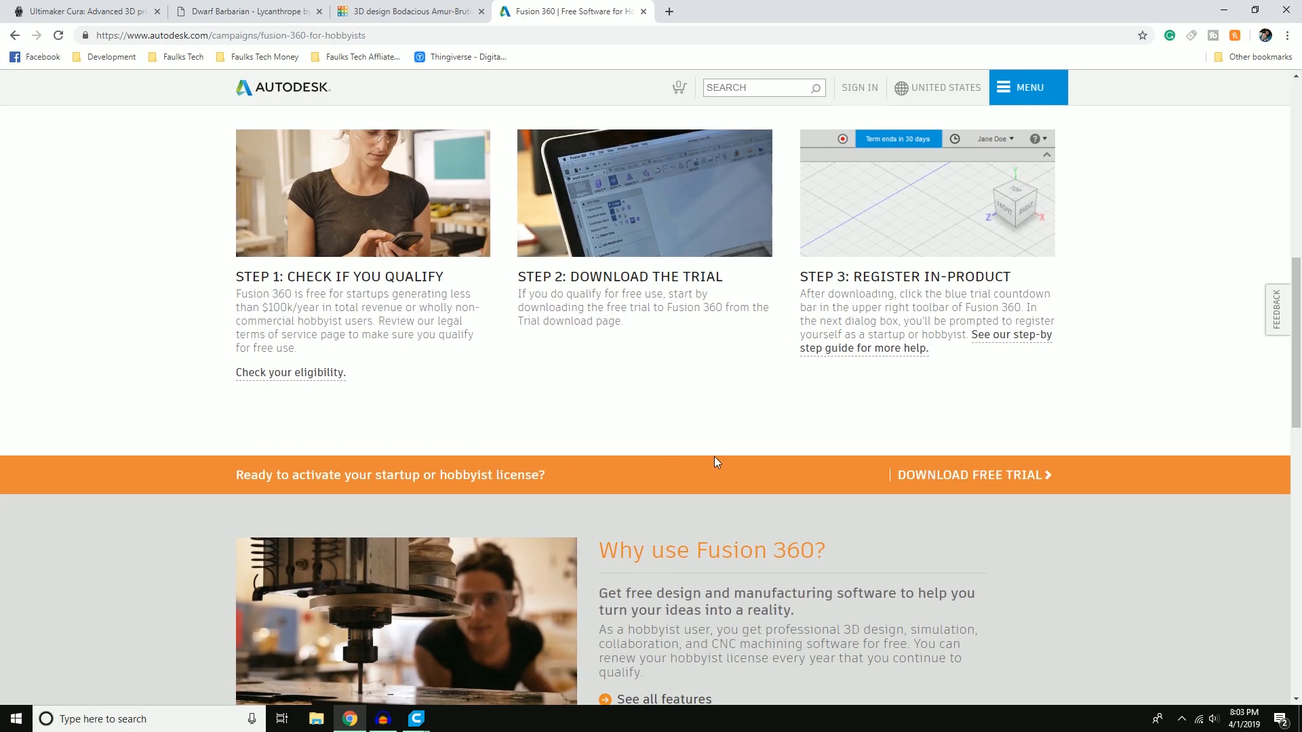
# Step: Download the Fusion 360 free trial and start entering the account e-mail in its sign-in window
pyautogui.click(963, 478)
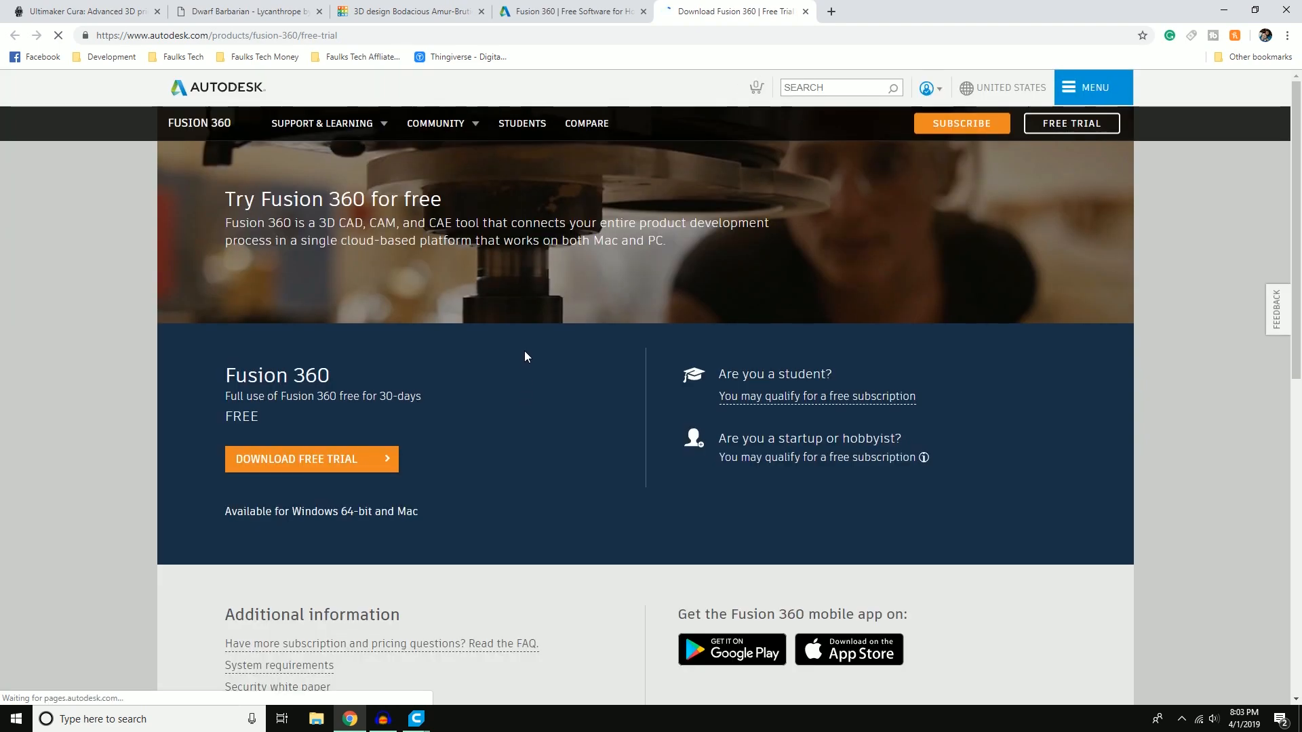
pyautogui.click(322, 468)
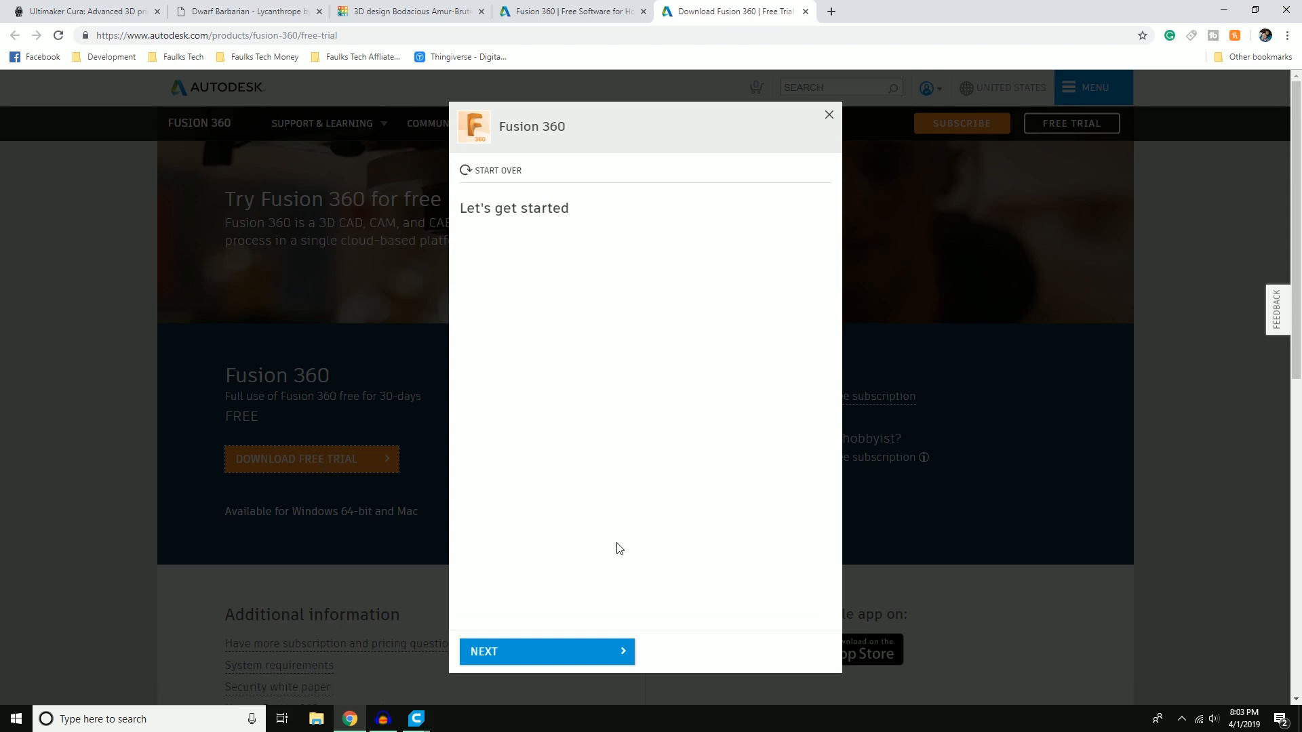
pyautogui.click(595, 653)
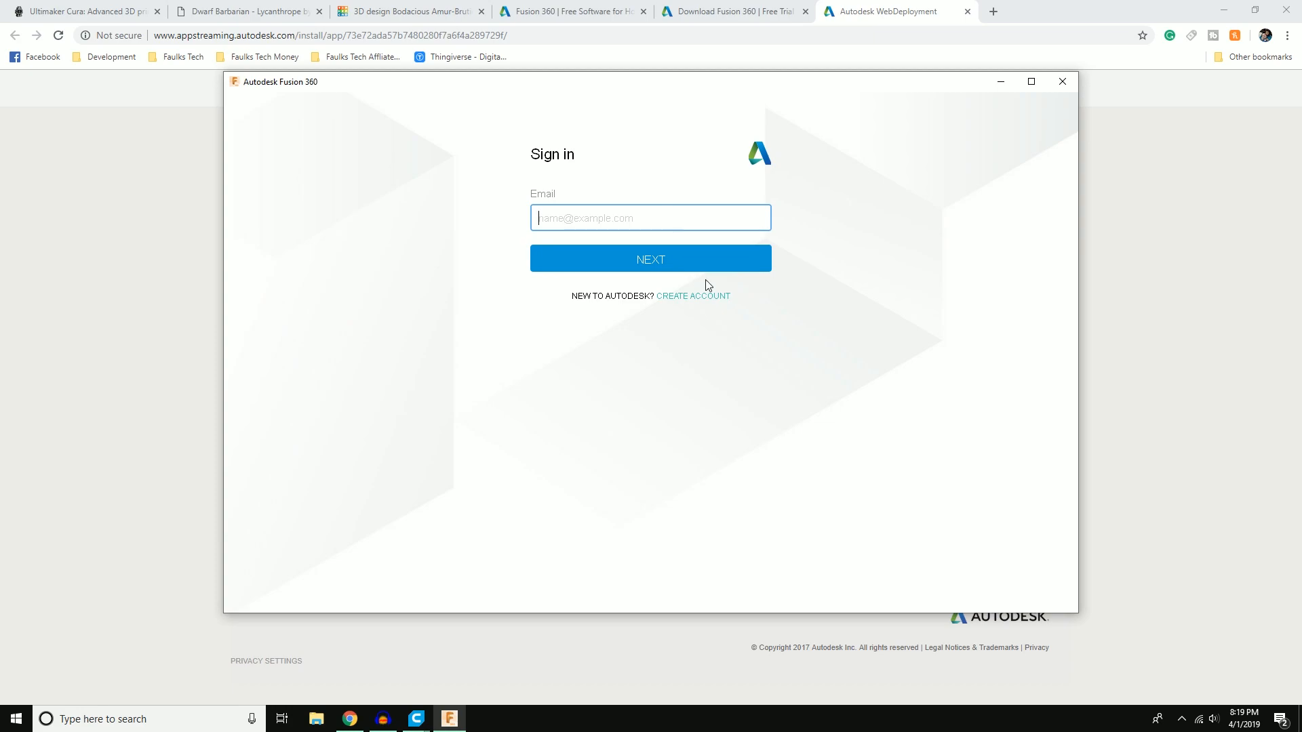
pyautogui.write('d')
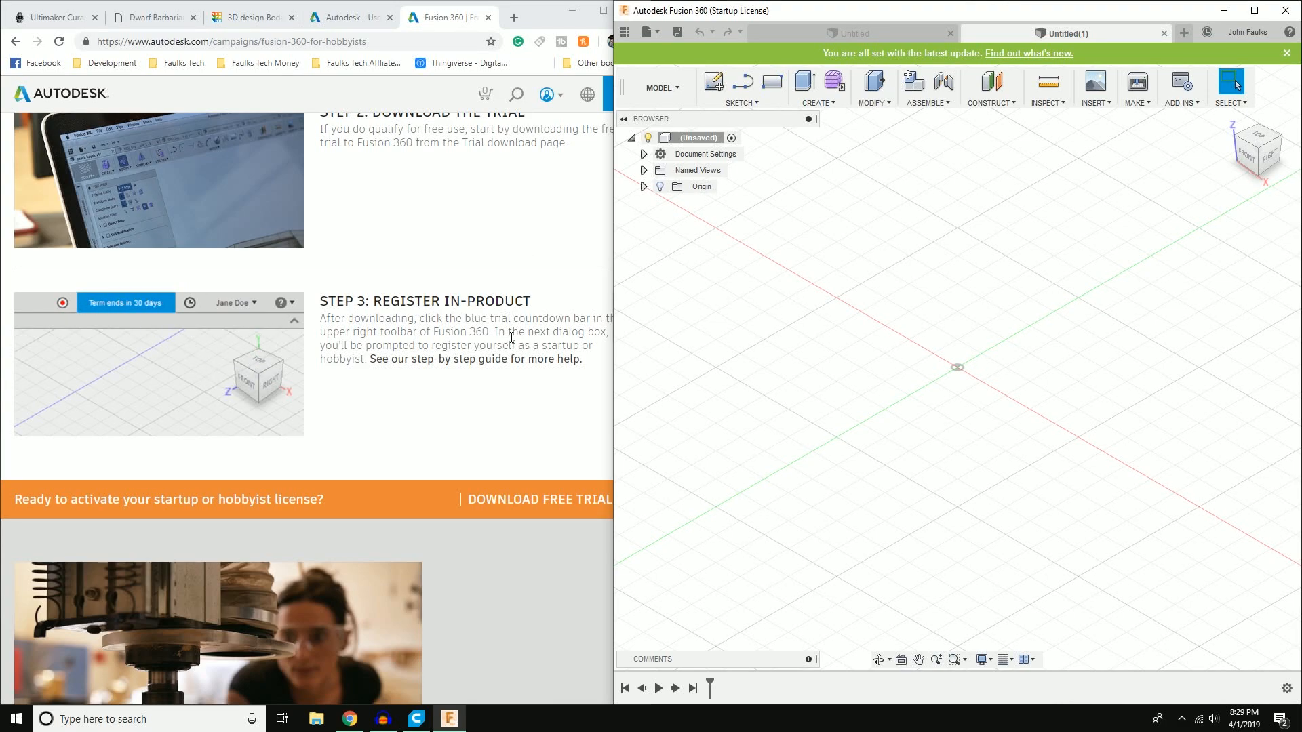
# Step: Open the step-by-step guide for registering Fusion 360 as a startup or hobbyist and bring the browser back into view
pyautogui.click(500, 360)
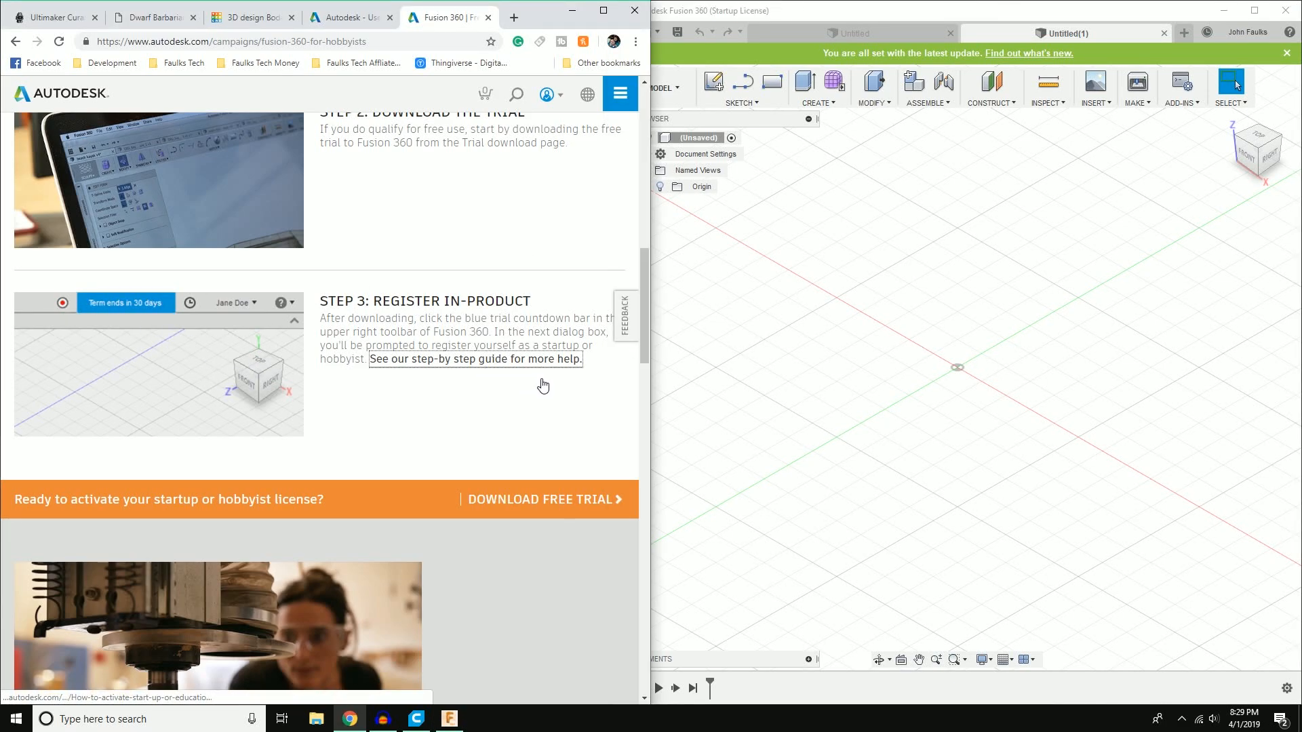
pyautogui.click(572, 10)
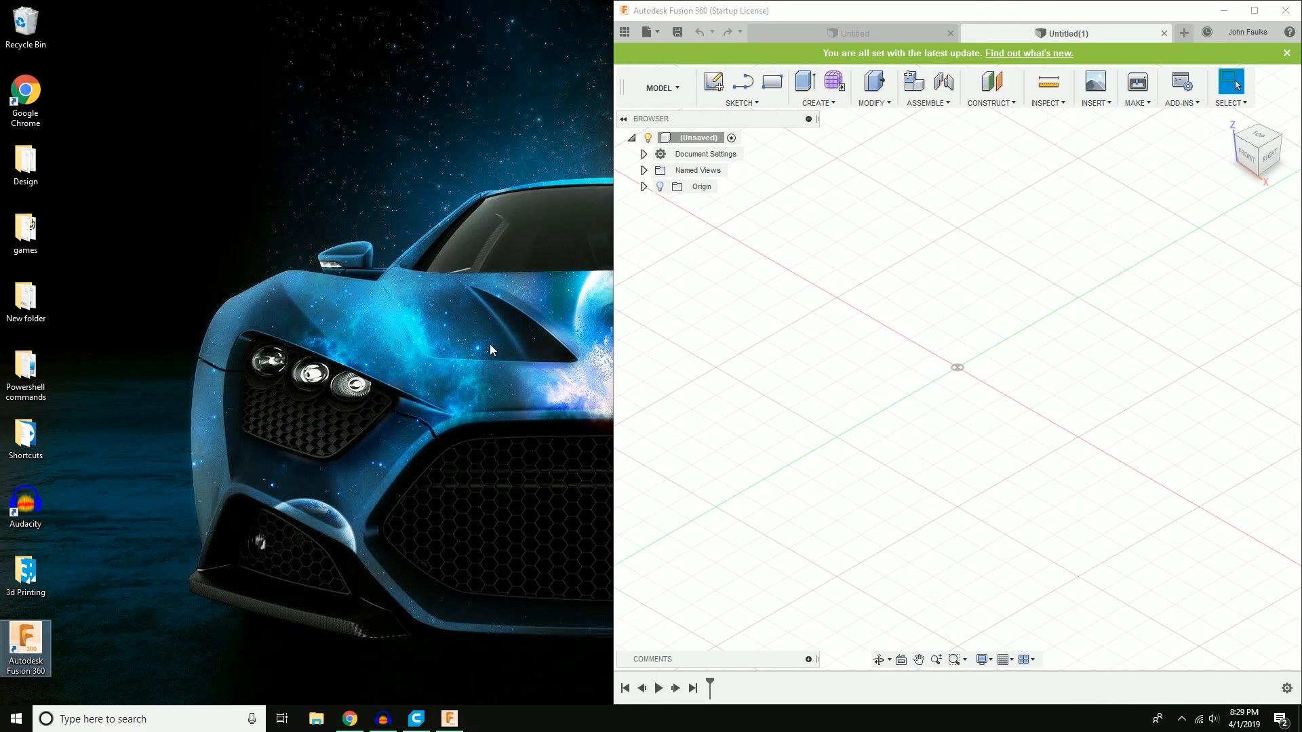
pyautogui.click(350, 719)
# Step: Examine the licensing guide from its introduction through the individual license activation dialogs
pyautogui.scroll(4, 614, 391)
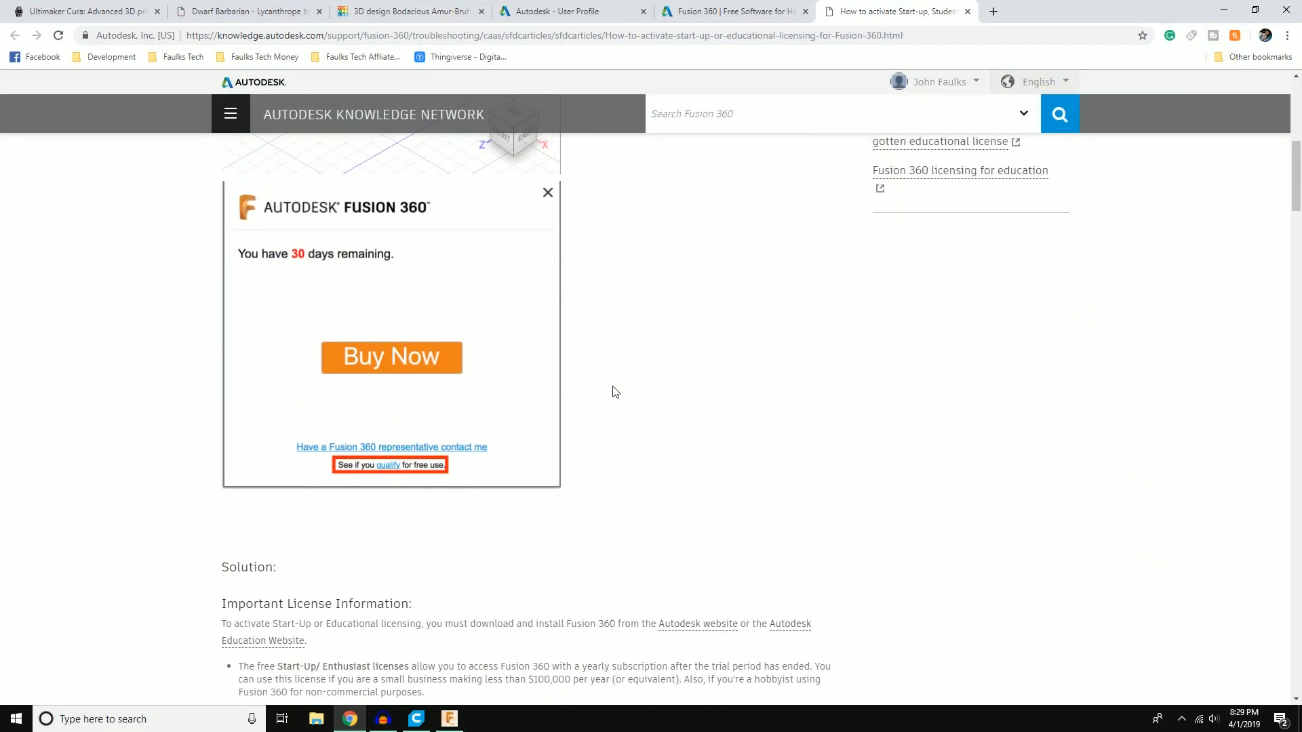
pyautogui.scroll(2, 612, 392)
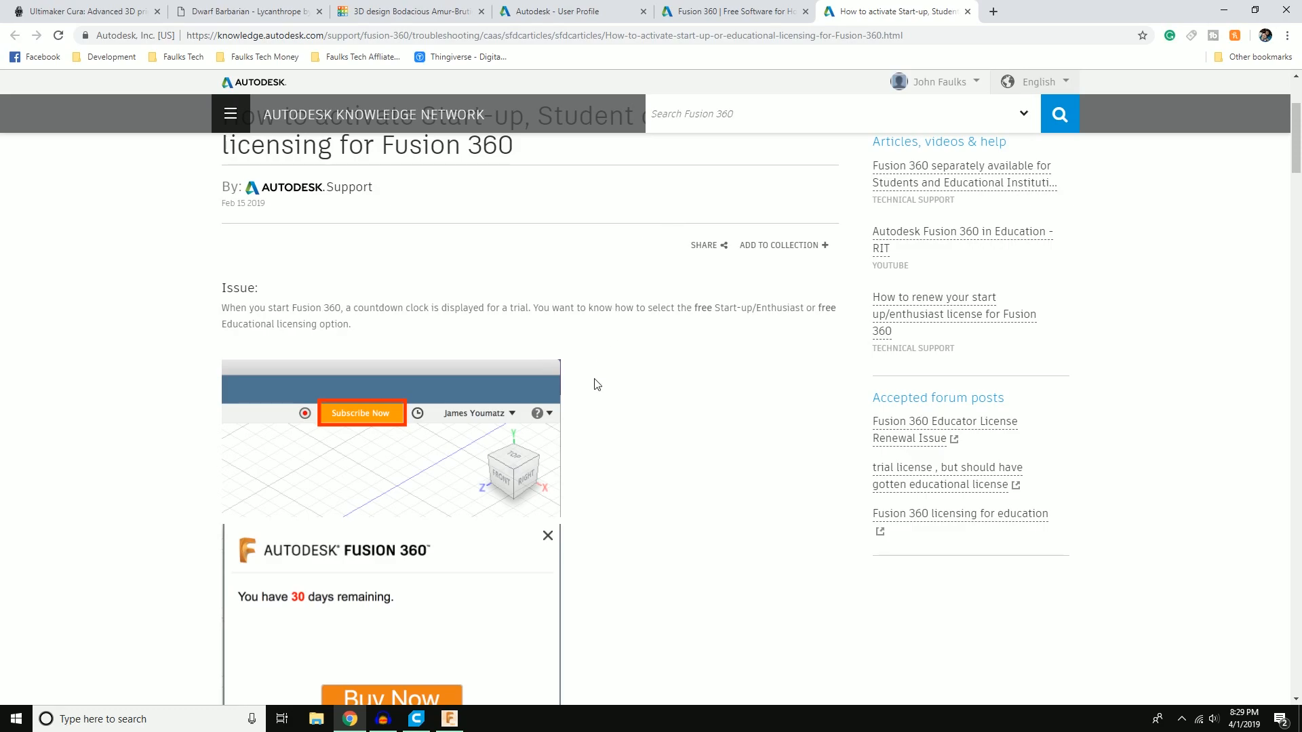
pyautogui.scroll(-1, 590, 434)
pyautogui.scroll(-2, 585, 453)
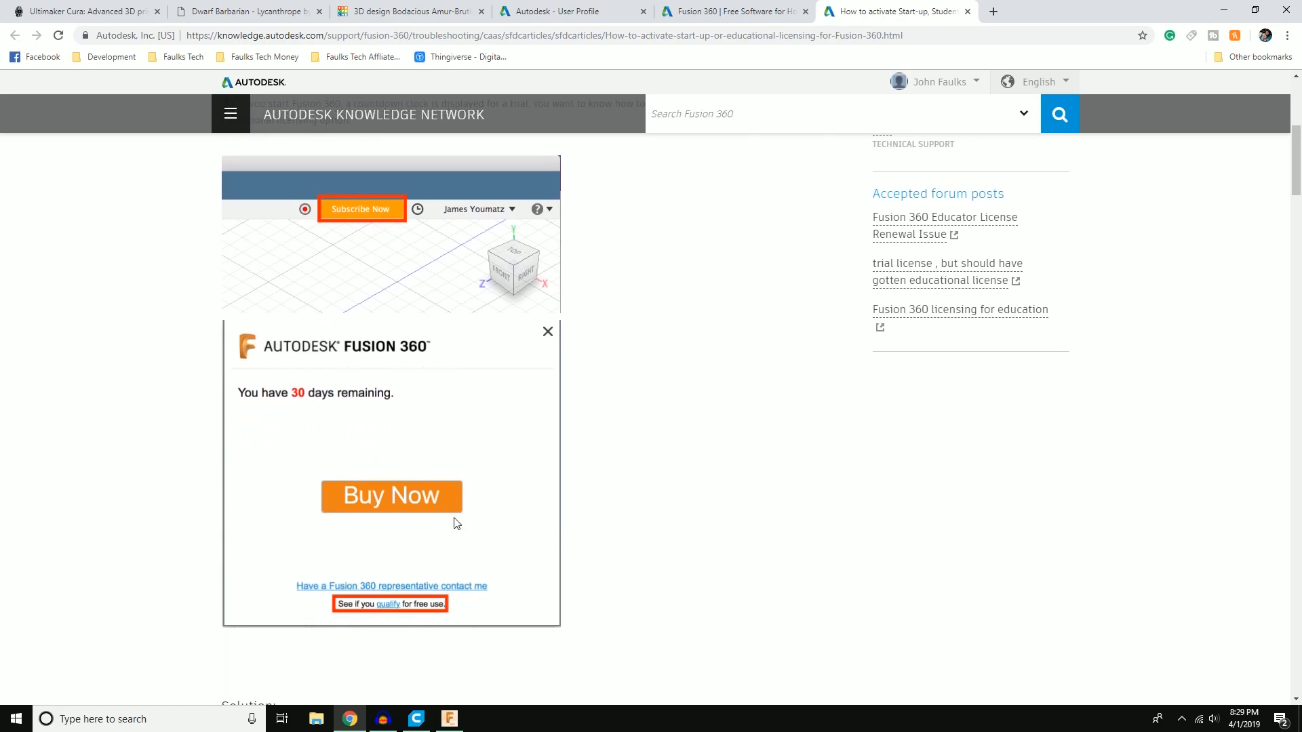
pyautogui.scroll(-1, 454, 520)
pyautogui.scroll(-8, 721, 569)
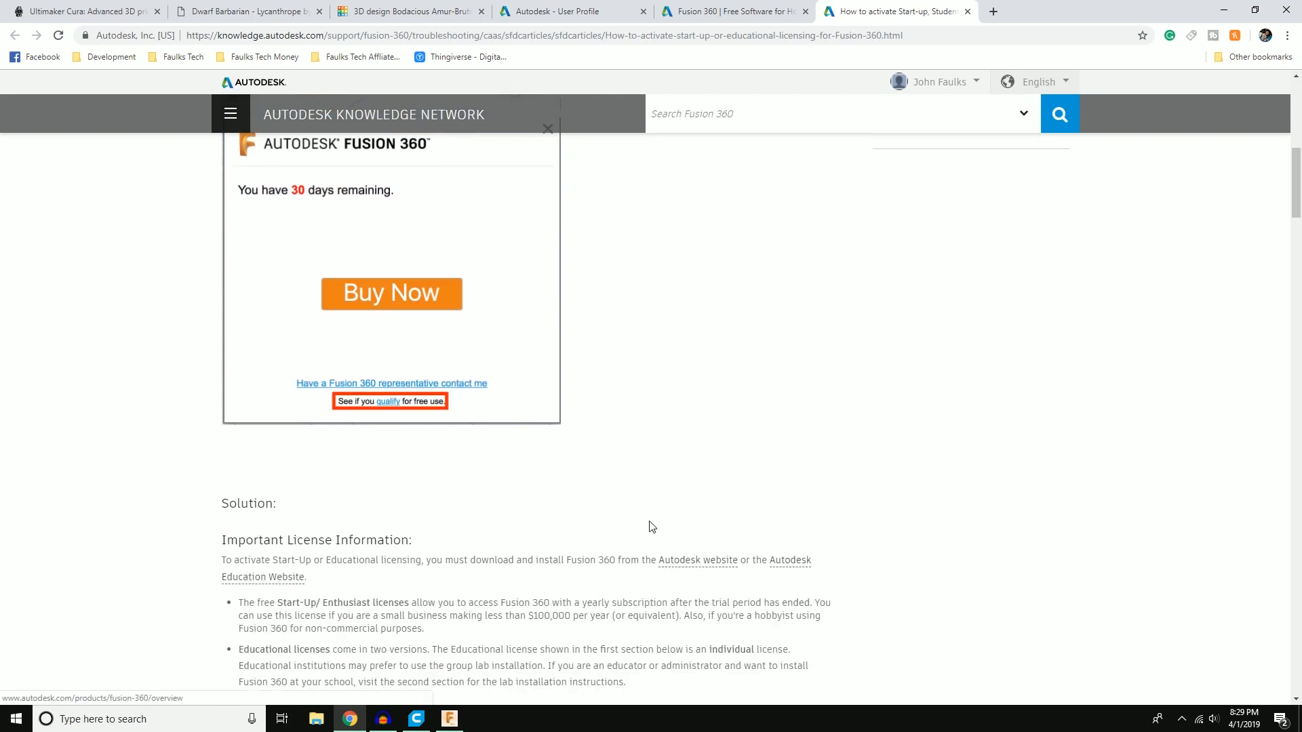
pyautogui.scroll(-3, 560, 491)
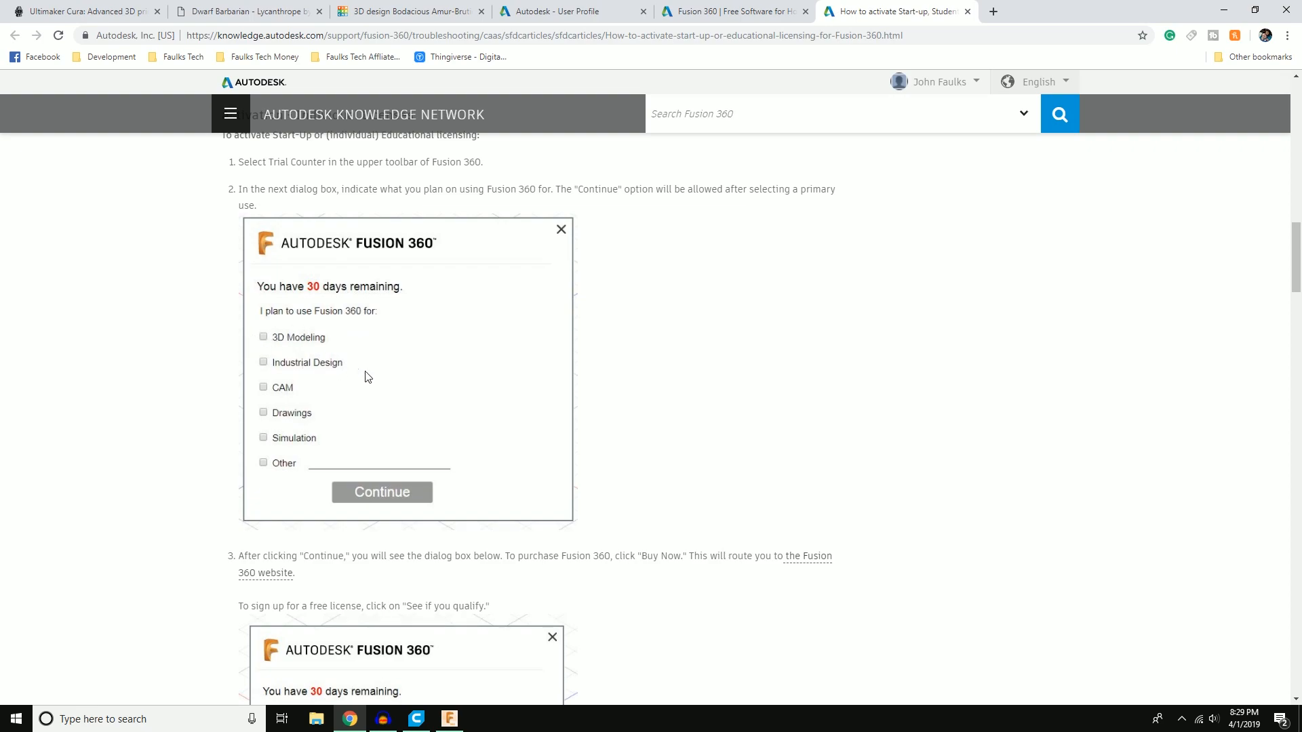
pyautogui.scroll(-8, 444, 383)
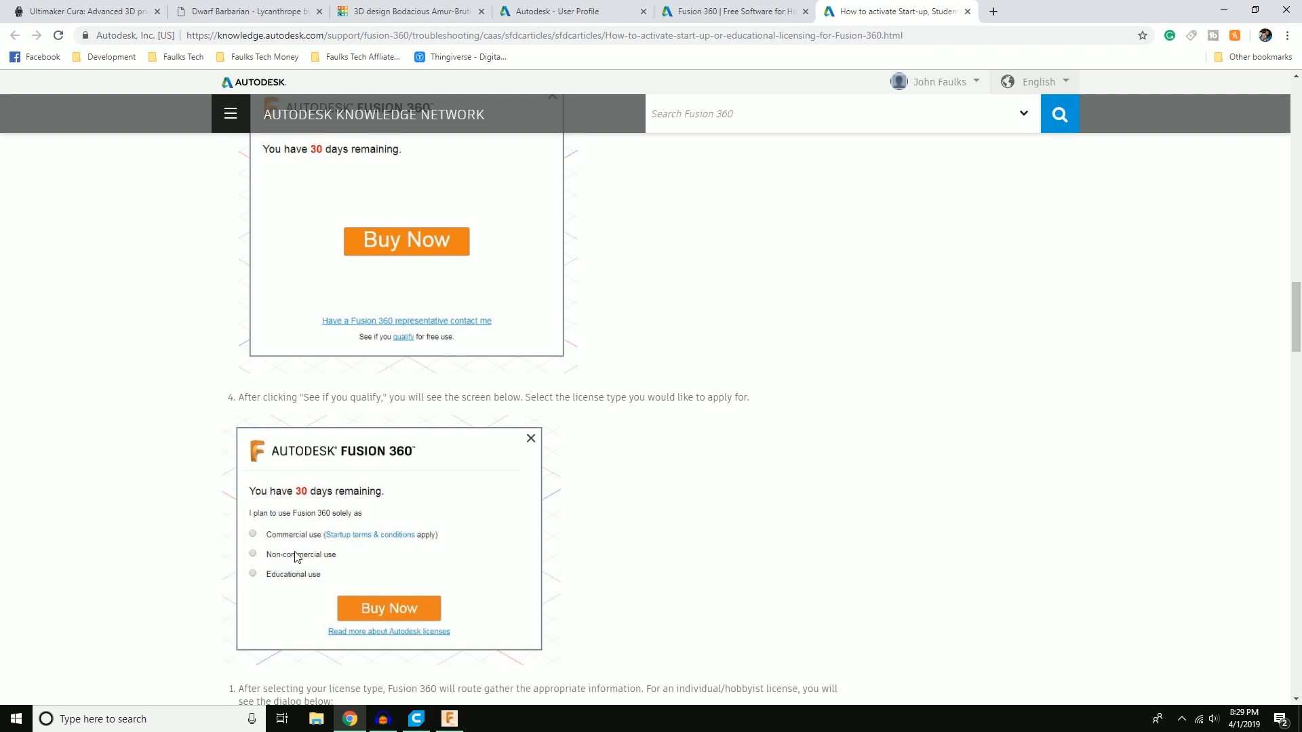
pyautogui.scroll(-6, 430, 543)
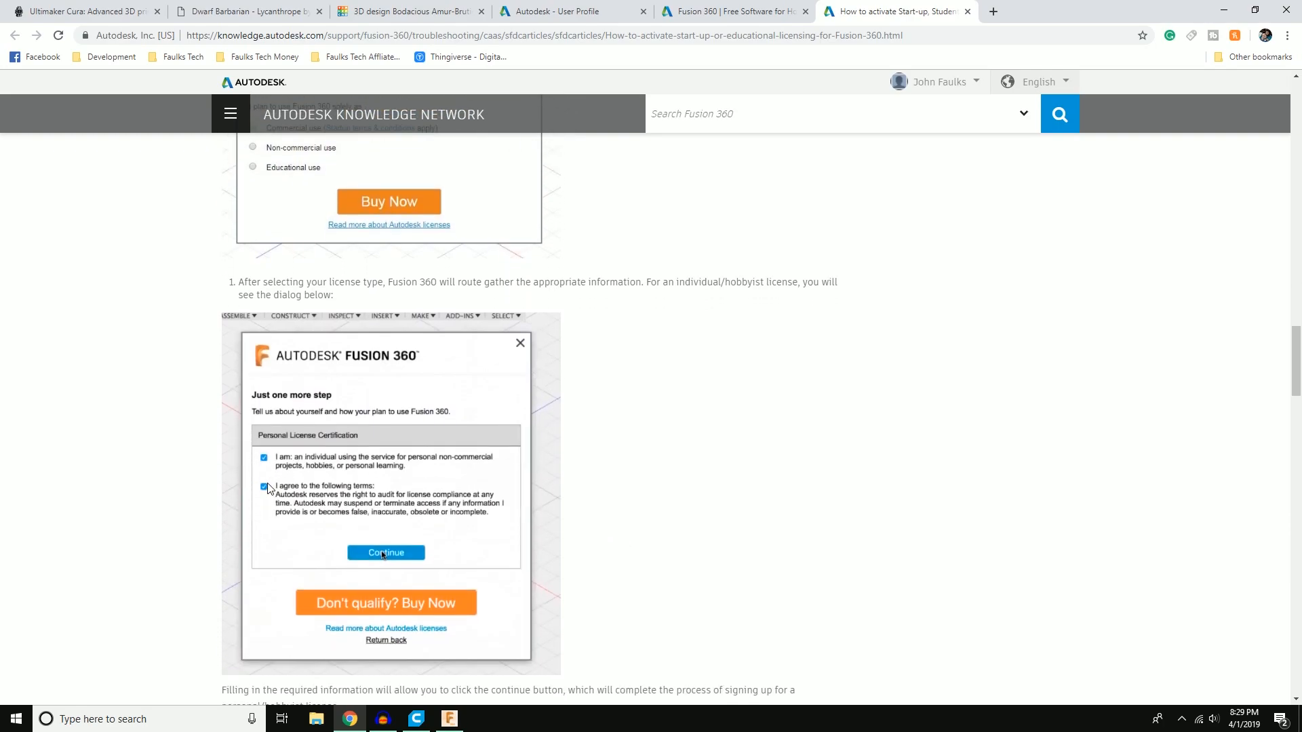
pyautogui.scroll(-7, 601, 536)
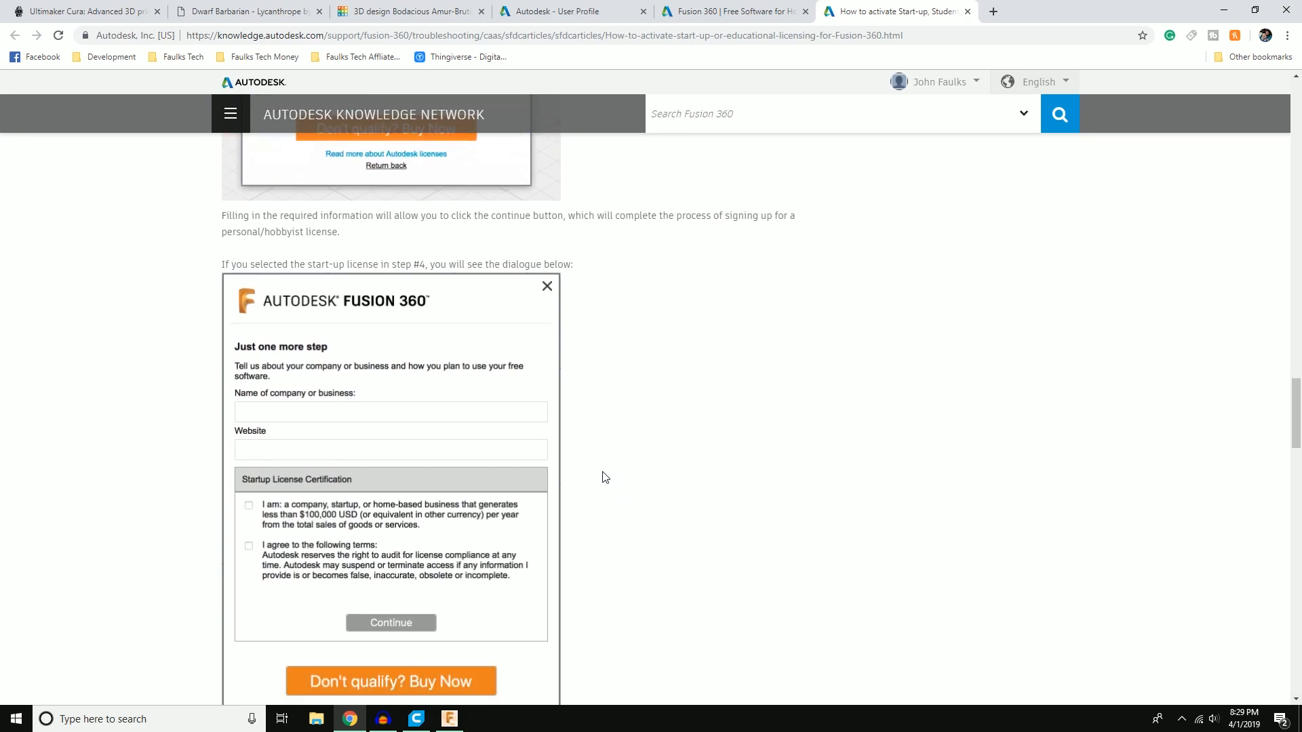
# Step: Review the guide's personal, start-up and educational license instructions, and move the browser window clear of the Fusion 360 toolbar
pyautogui.scroll(7, 620, 552)
pyautogui.scroll(-8, 622, 553)
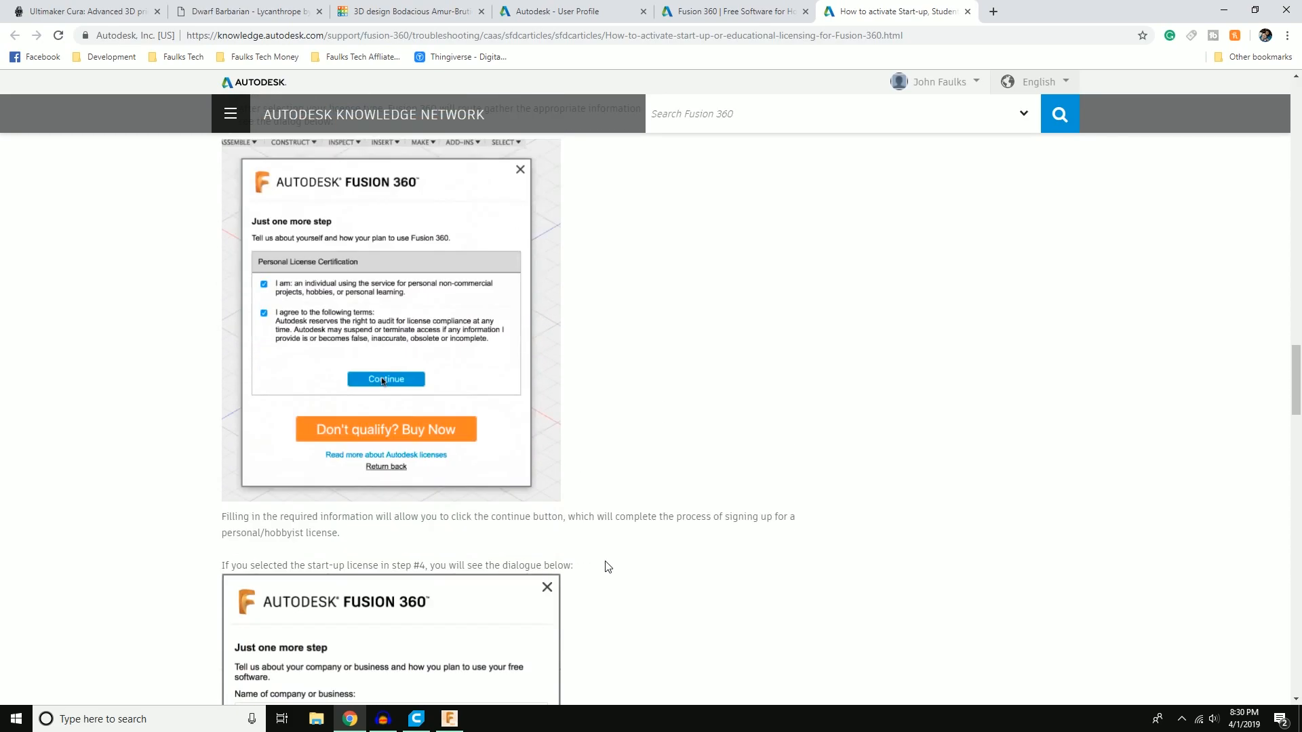
pyautogui.scroll(-15, 396, 402)
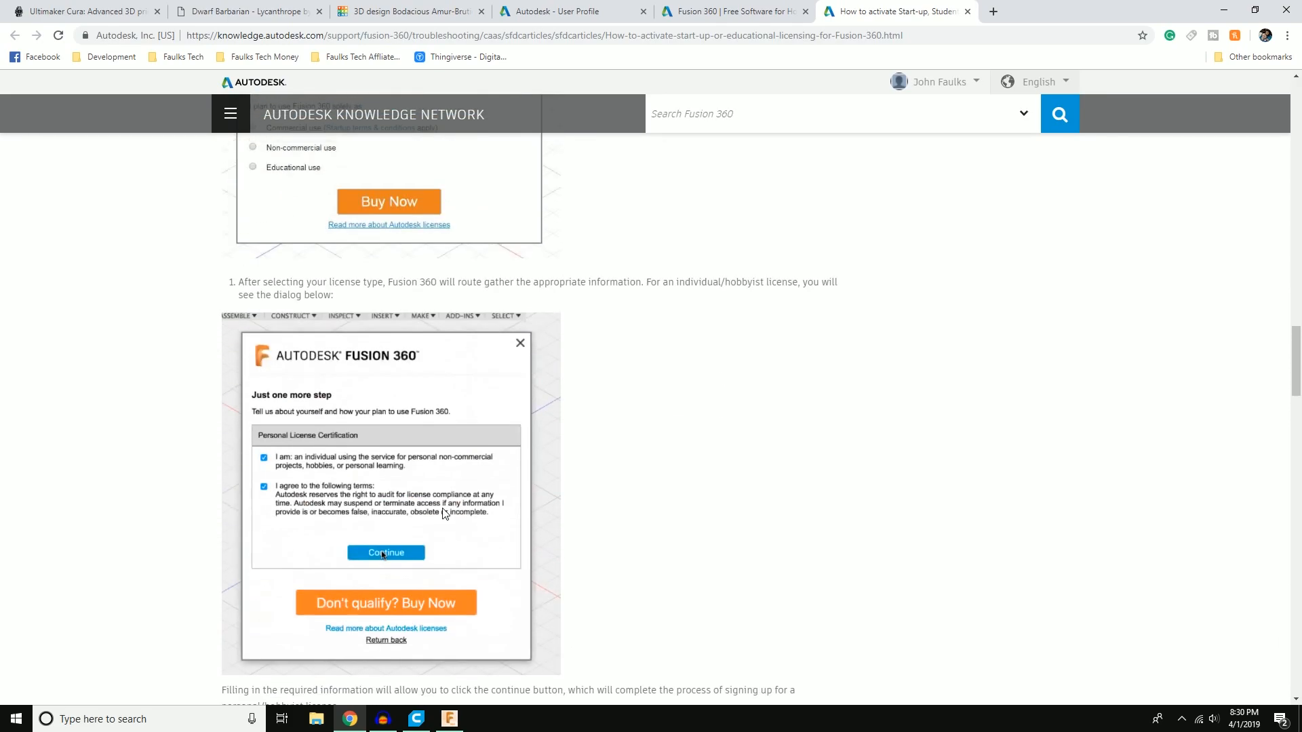
pyautogui.scroll(3, 305, 380)
pyautogui.scroll(15, 297, 367)
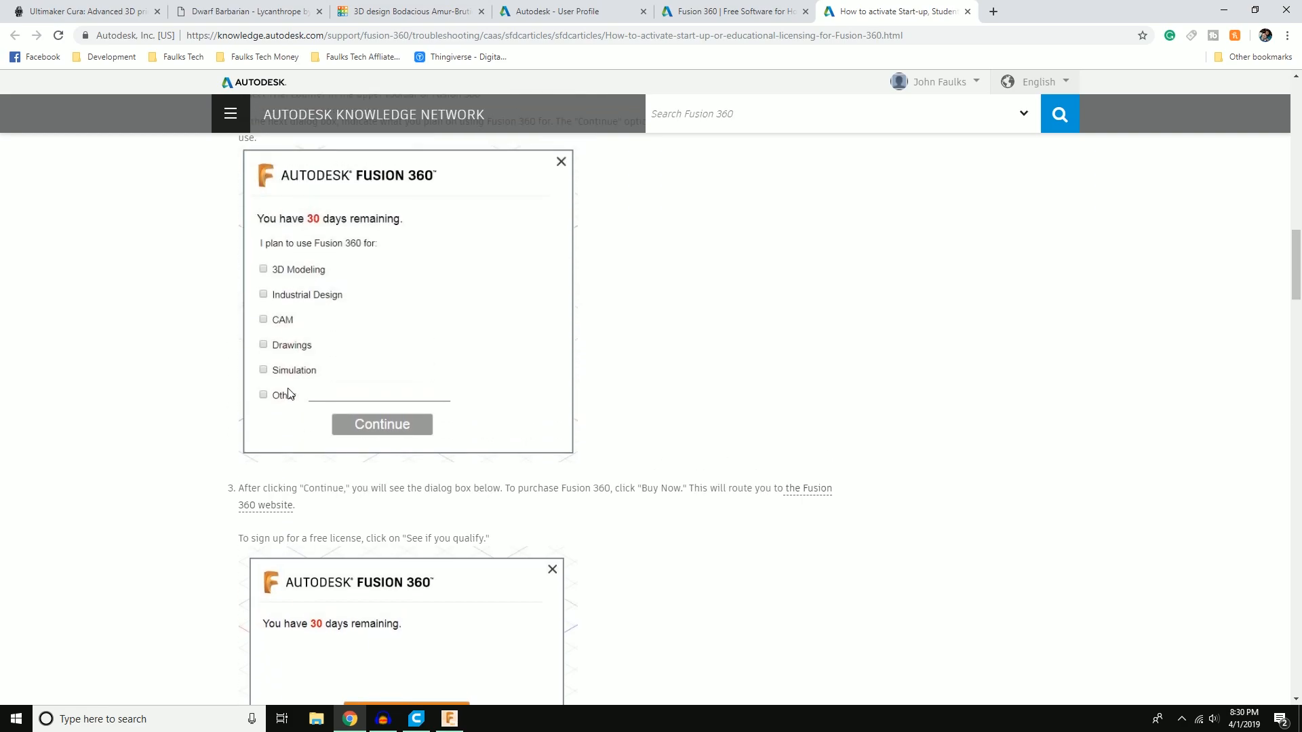
pyautogui.scroll(-20, 283, 402)
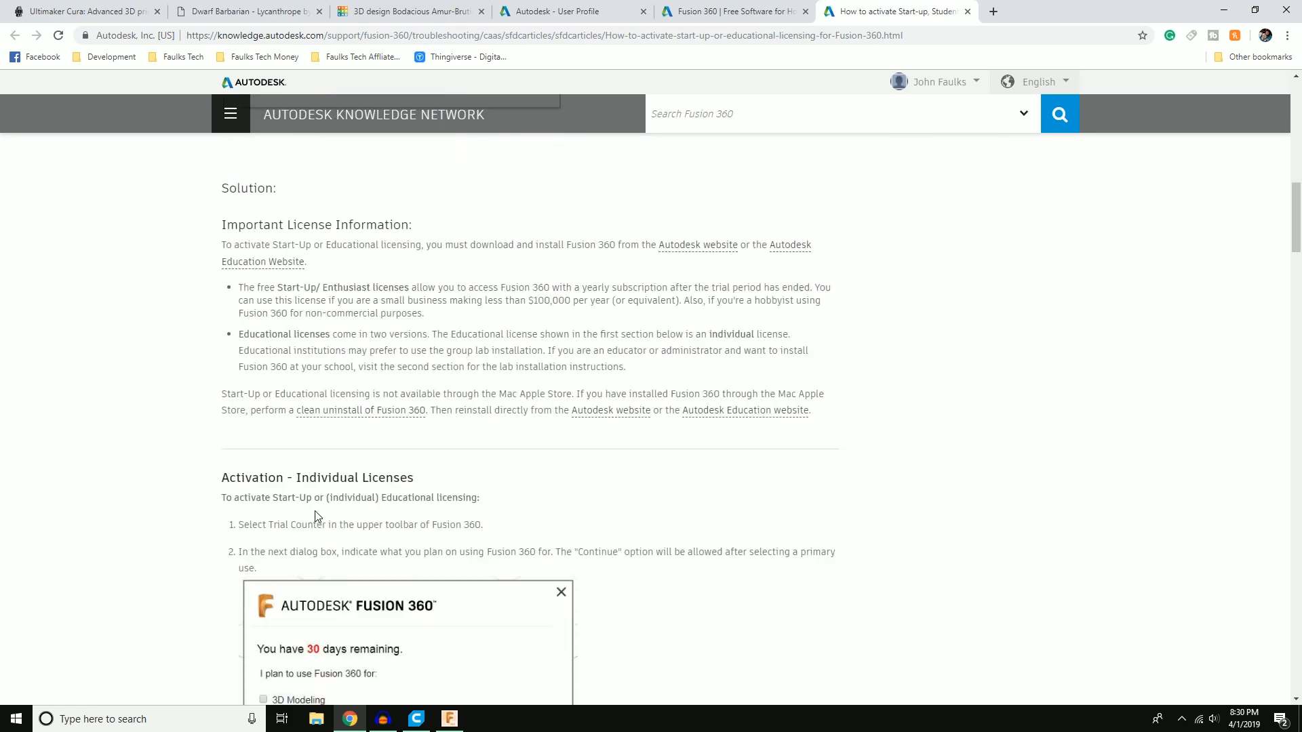
pyautogui.scroll(-12, 347, 526)
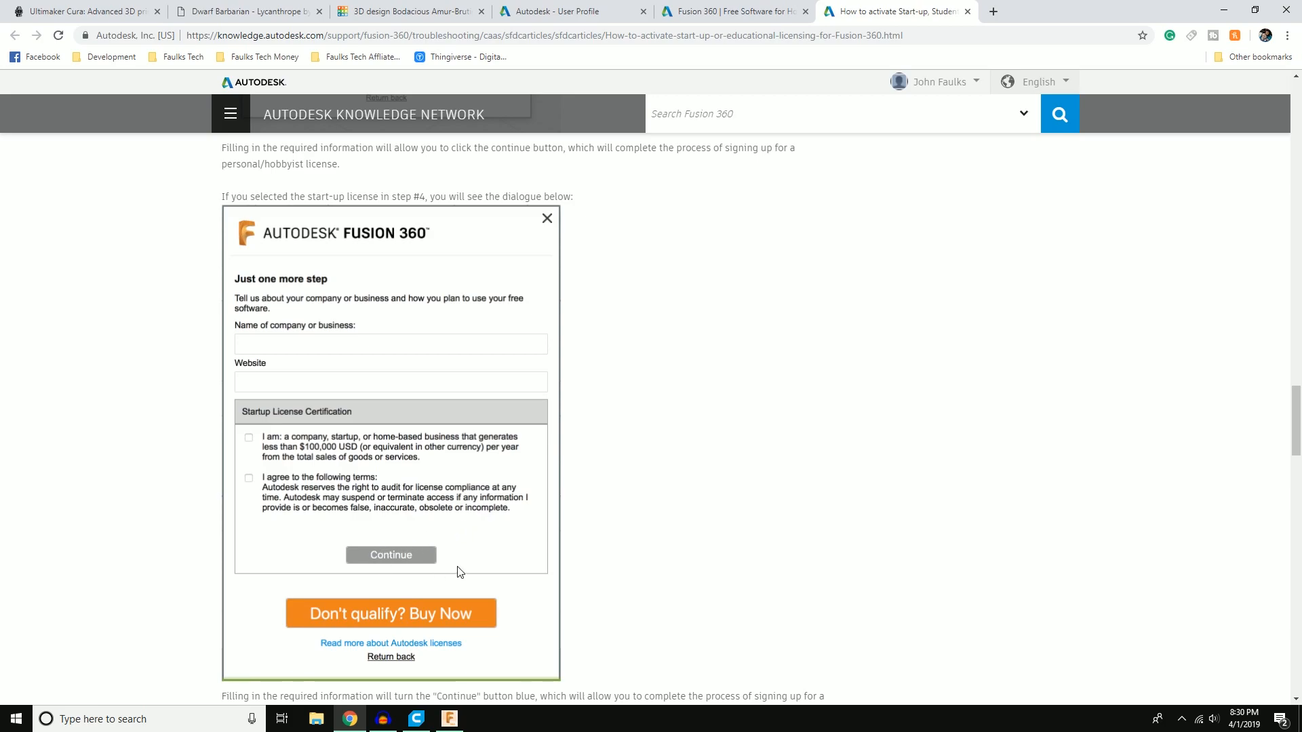
pyautogui.scroll(-7, 738, 552)
pyautogui.scroll(-8, 732, 553)
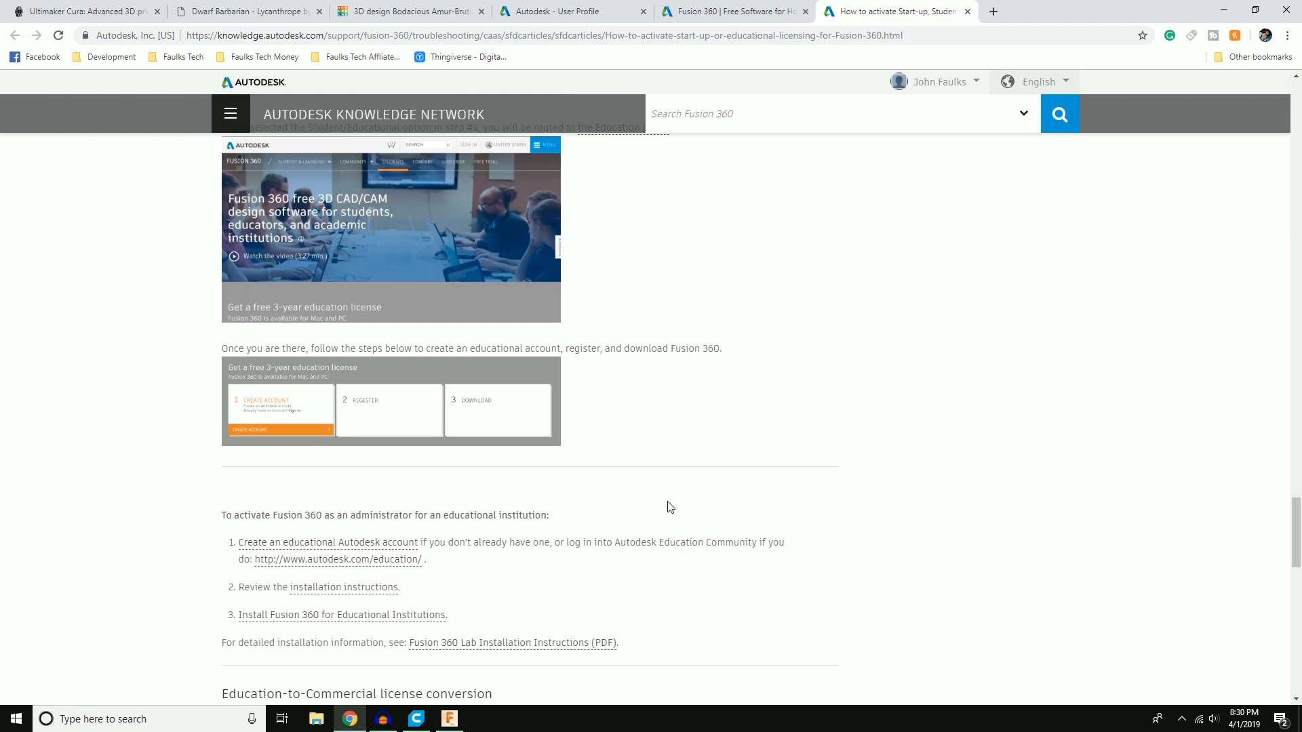
pyautogui.moveTo(1117, 13); pyautogui.dragTo(562, 347)
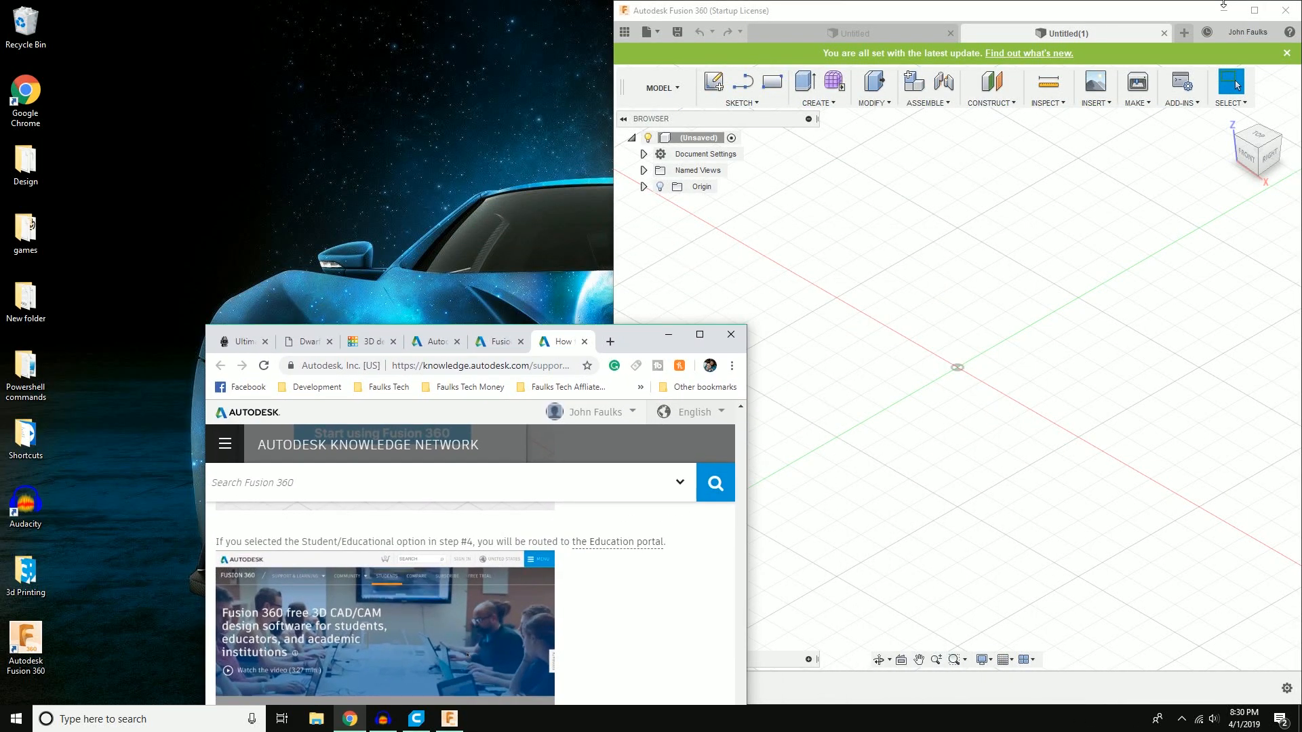
# Step: Maximize the Fusion 360 window and create a box about 13.5 by 18.2 mm and 65 mm high on the horizontal origin plane
pyautogui.click(1228, 47)
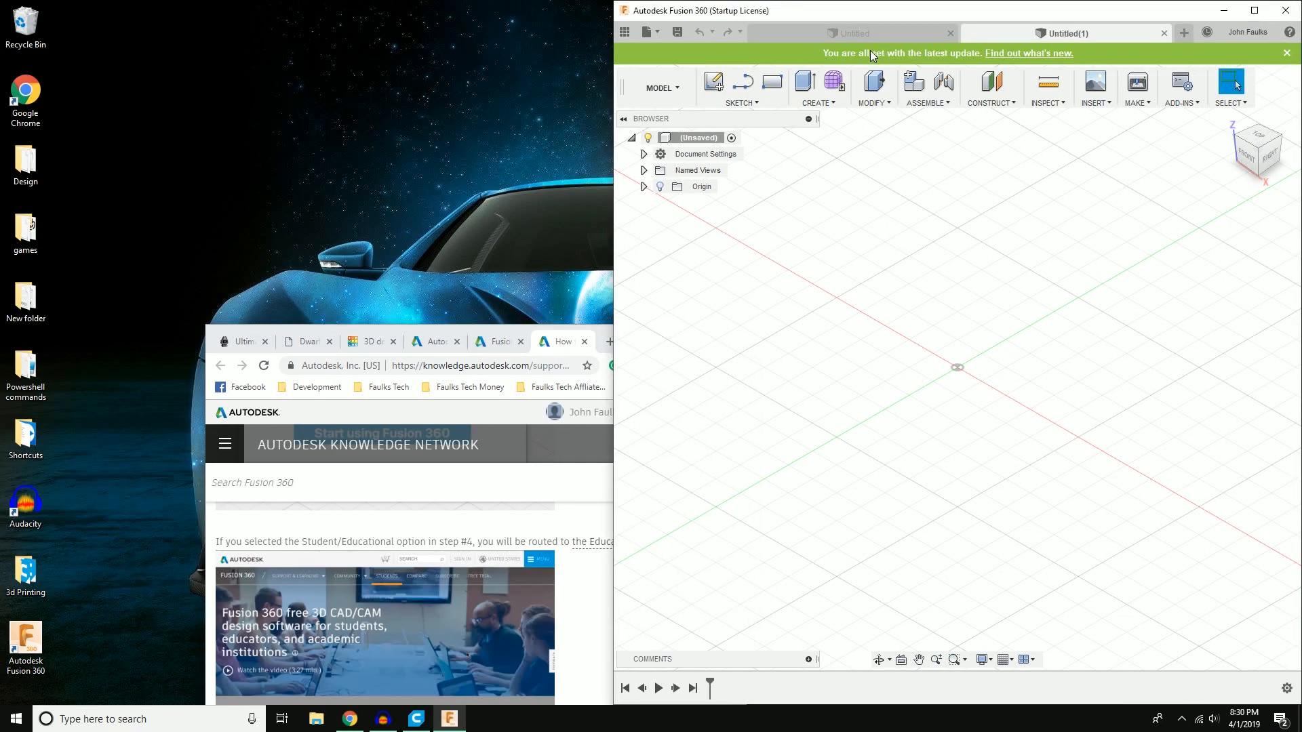
pyautogui.moveTo(1132, 17); pyautogui.dragTo(779, 1)
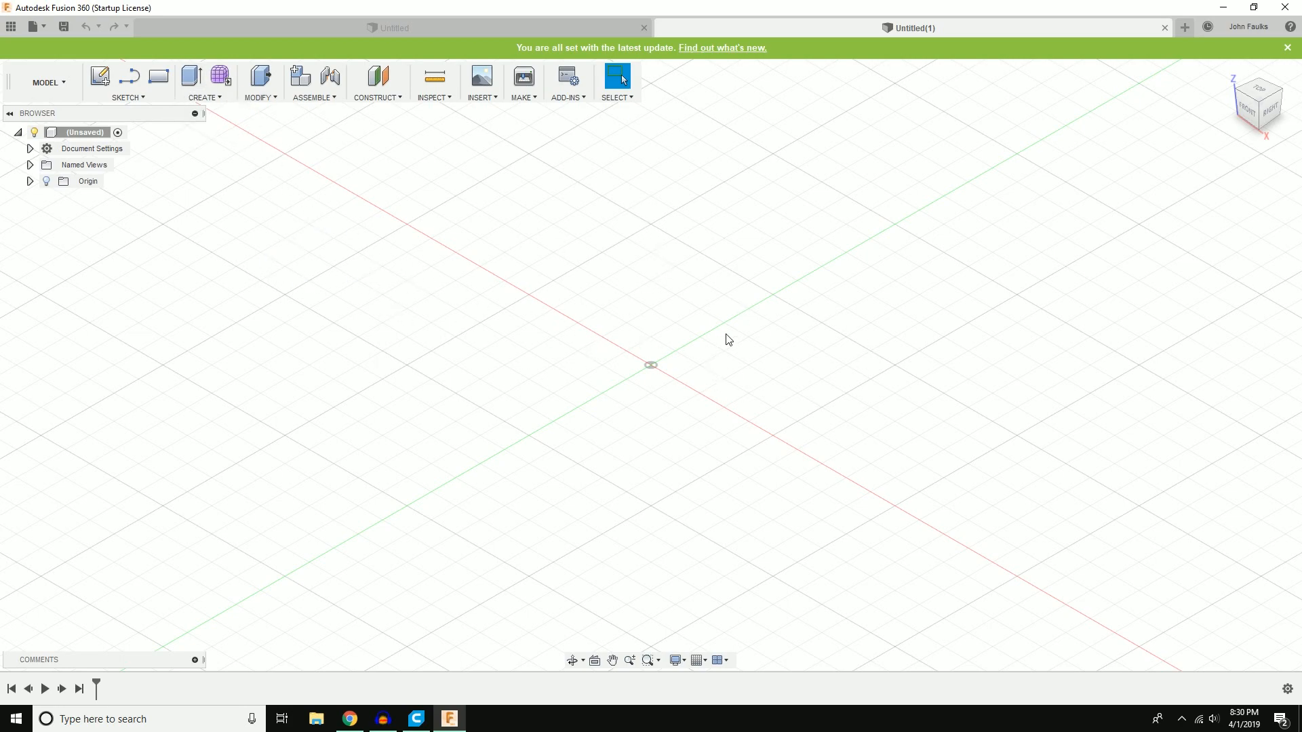
pyautogui.click(192, 76)
pyautogui.click(204, 97)
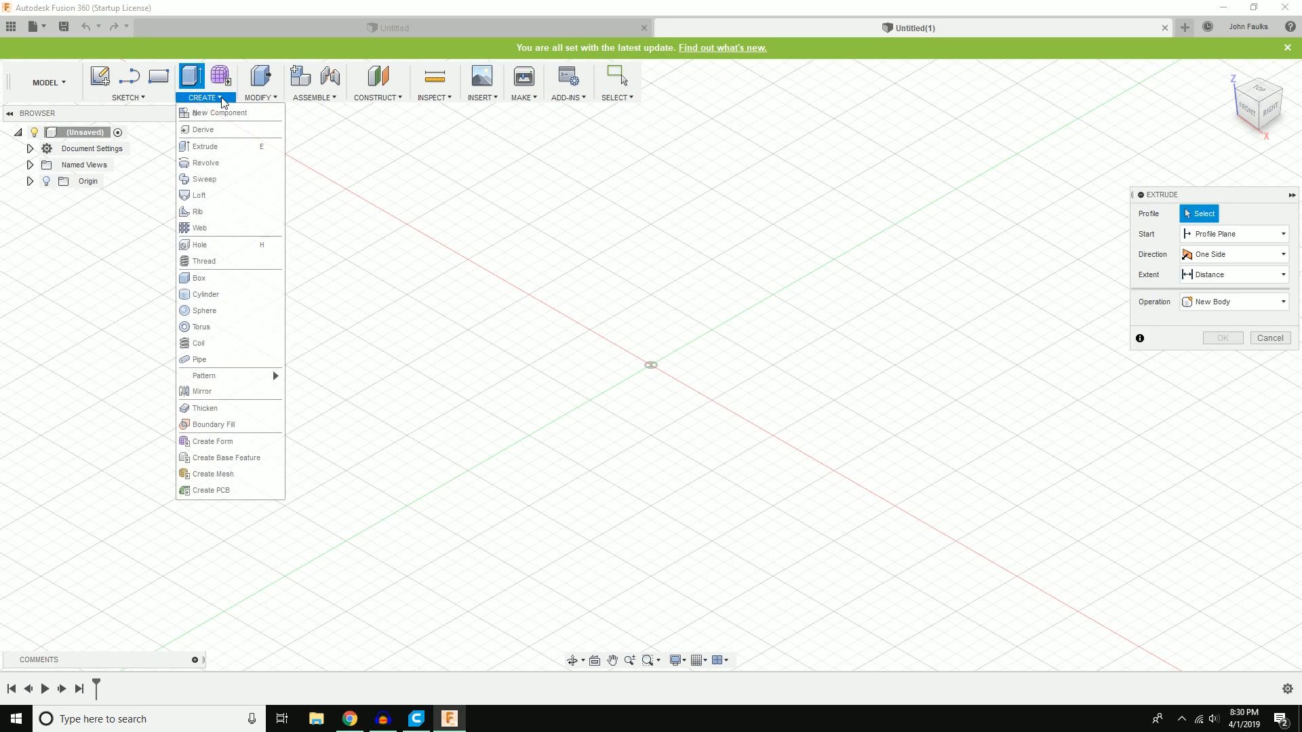
pyautogui.click(214, 285)
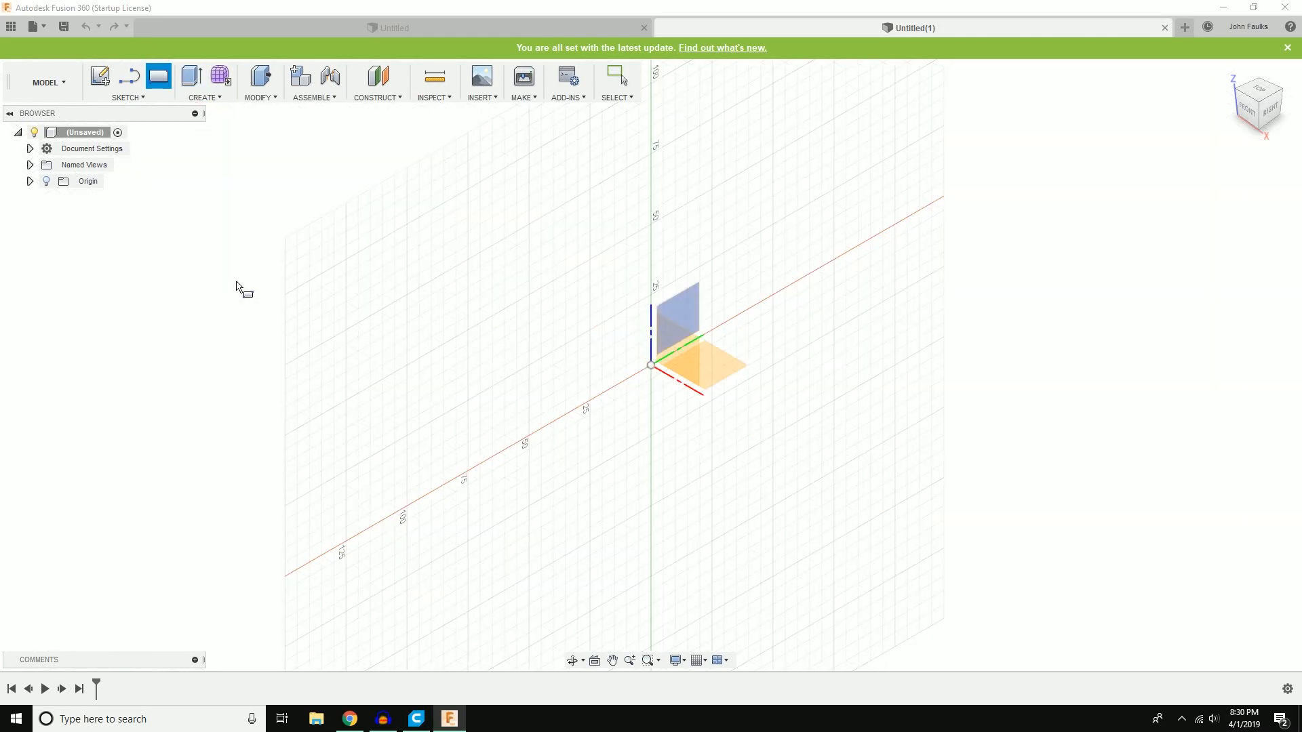
pyautogui.click(714, 377)
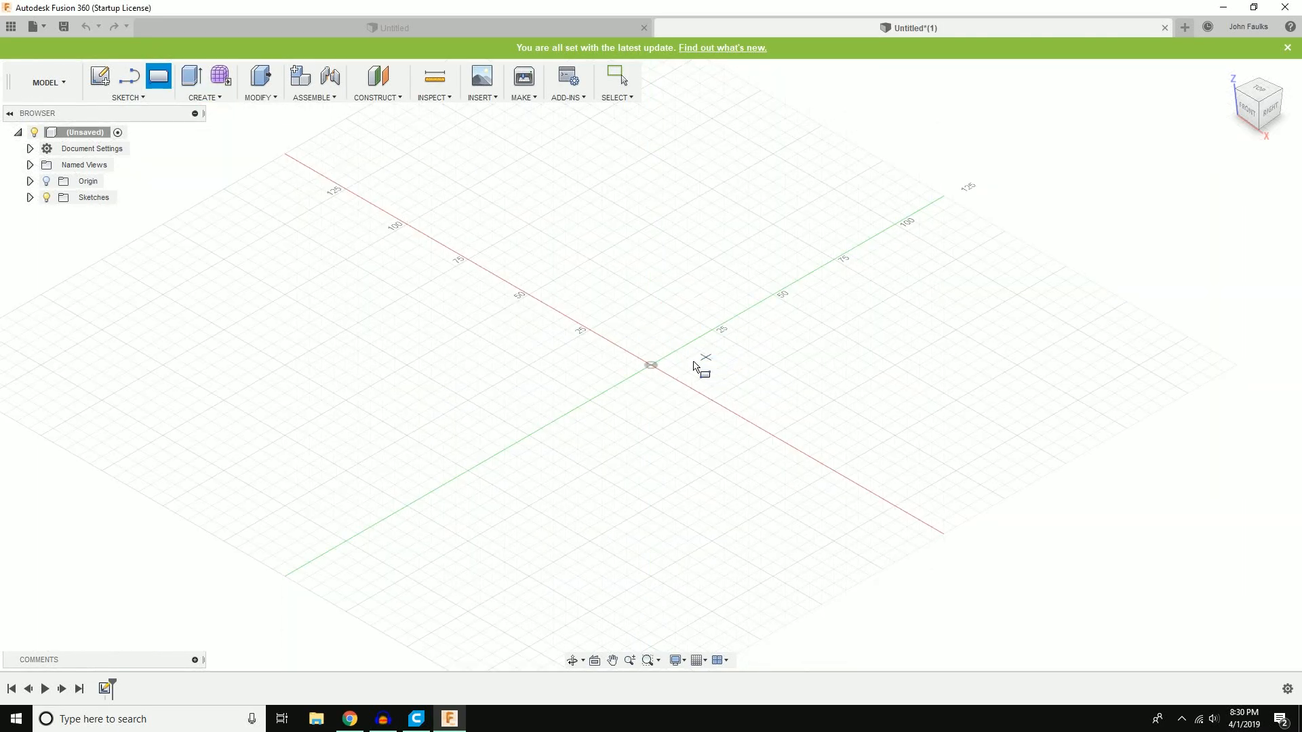
pyautogui.click(688, 358)
pyautogui.click(610, 365)
pyautogui.moveTo(649, 342); pyautogui.dragTo(650, 171)
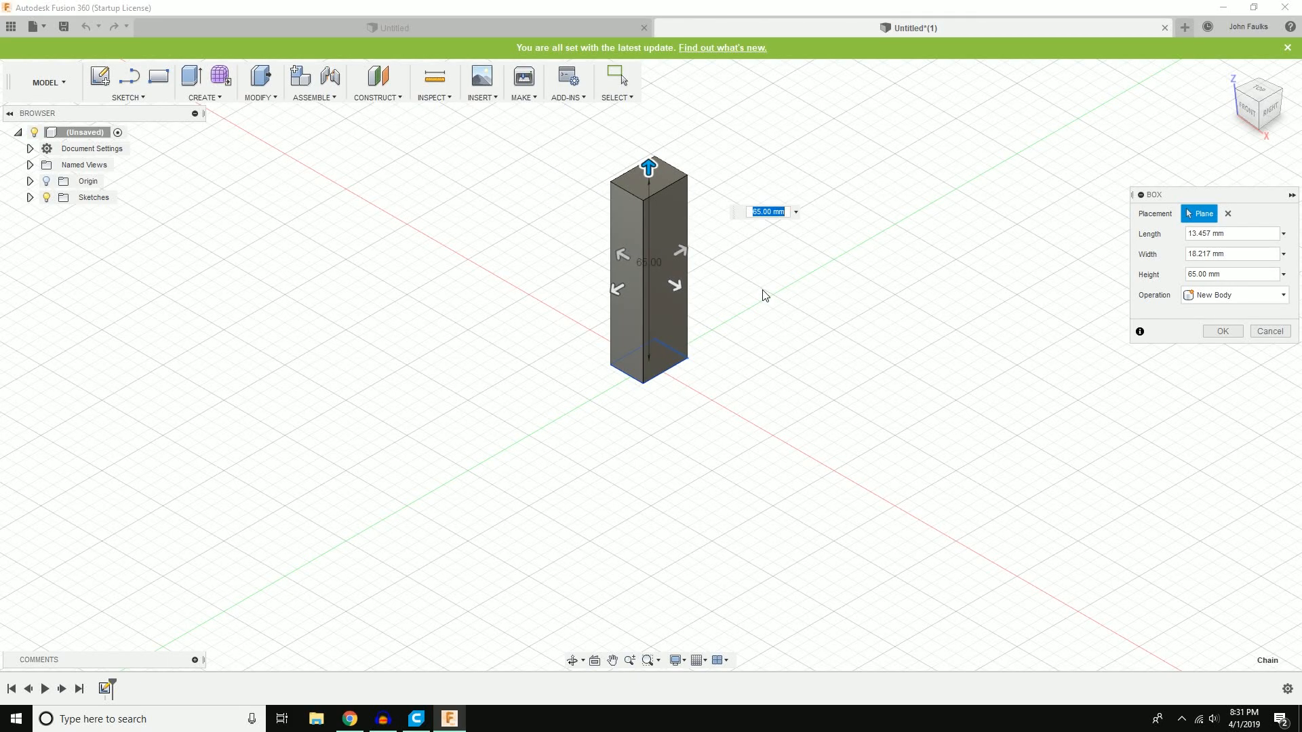
pyautogui.press('Return')
# Step: Select the whole box for 3D Print output and choose Cura as the print utility
pyautogui.moveTo(522, 128); pyautogui.dragTo(772, 480)
pyautogui.click(523, 99)
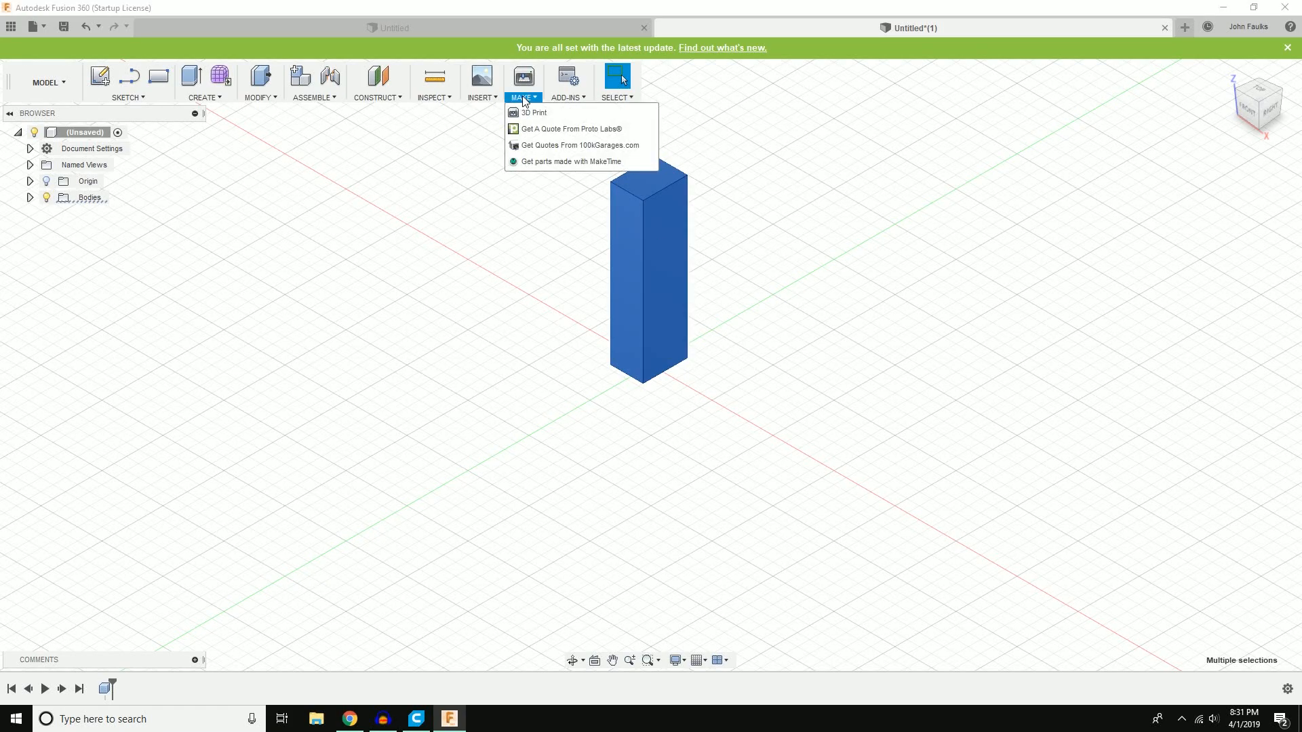
pyautogui.click(534, 112)
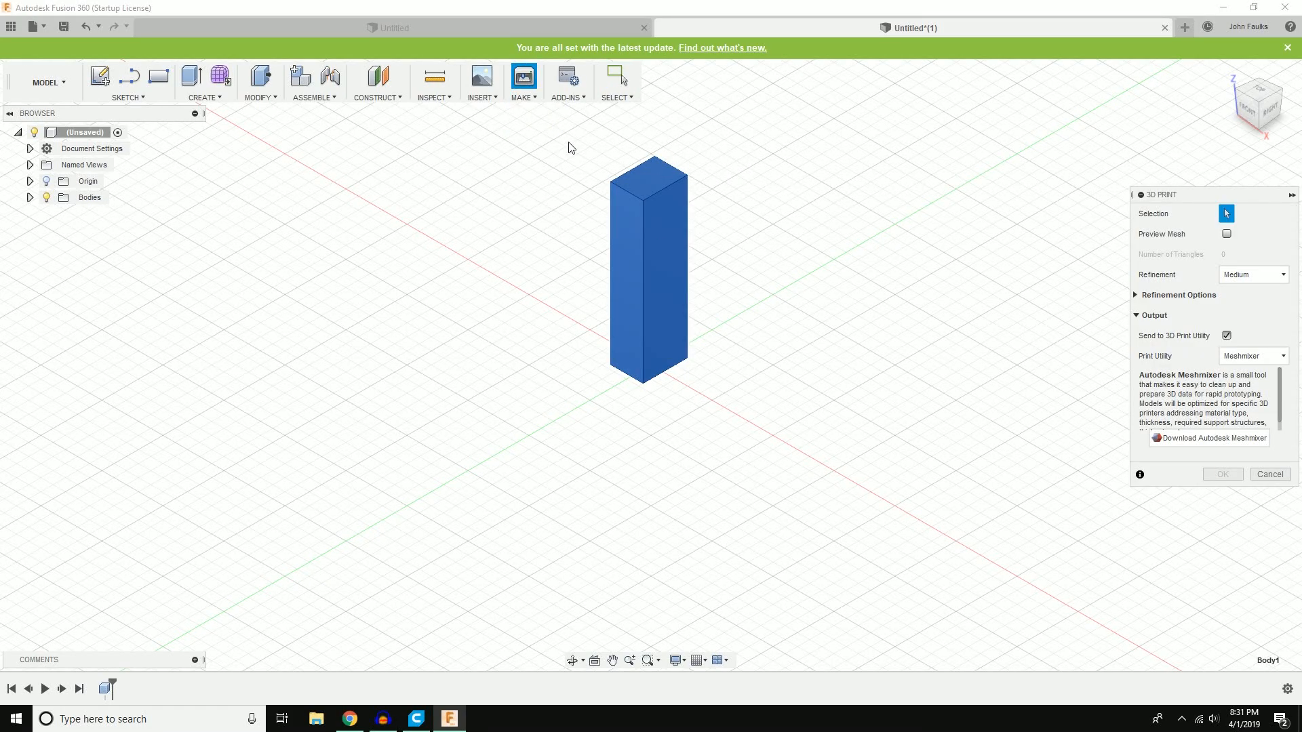
pyautogui.moveTo(1214, 195); pyautogui.dragTo(988, 181)
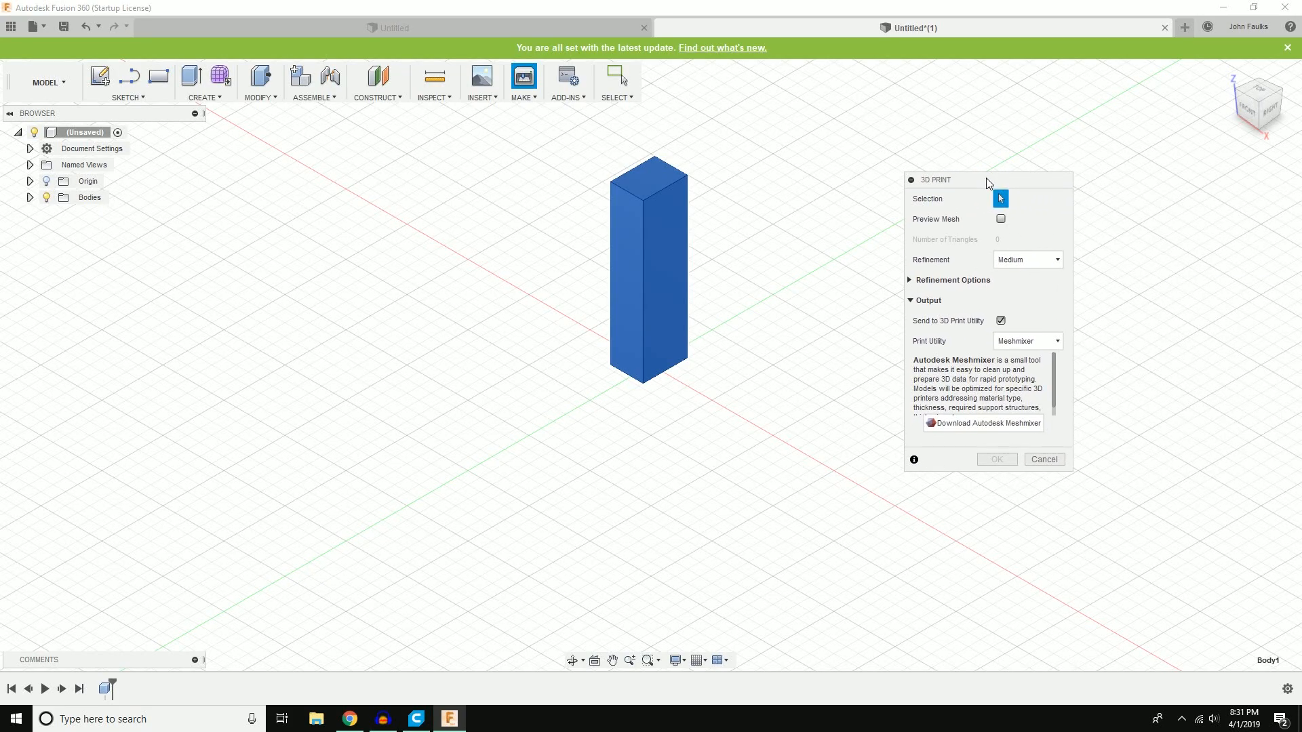
pyautogui.click(1032, 342)
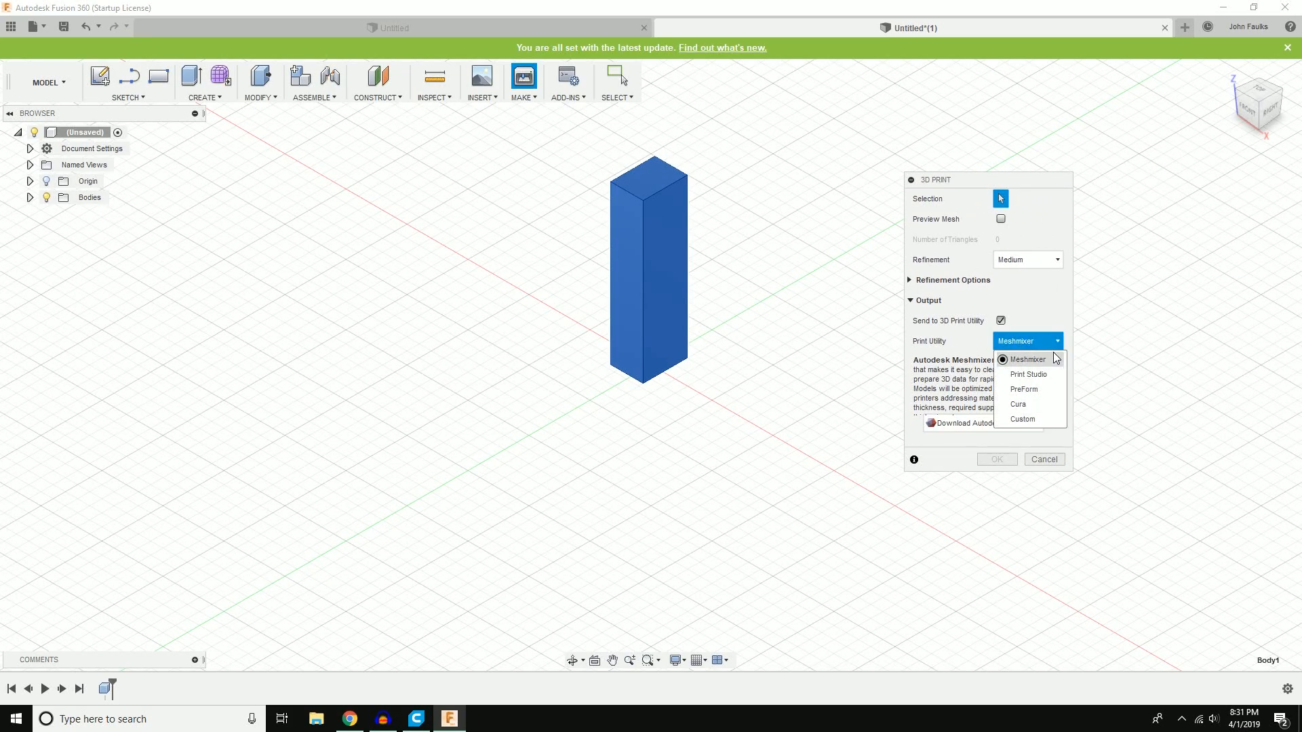
pyautogui.click(1022, 407)
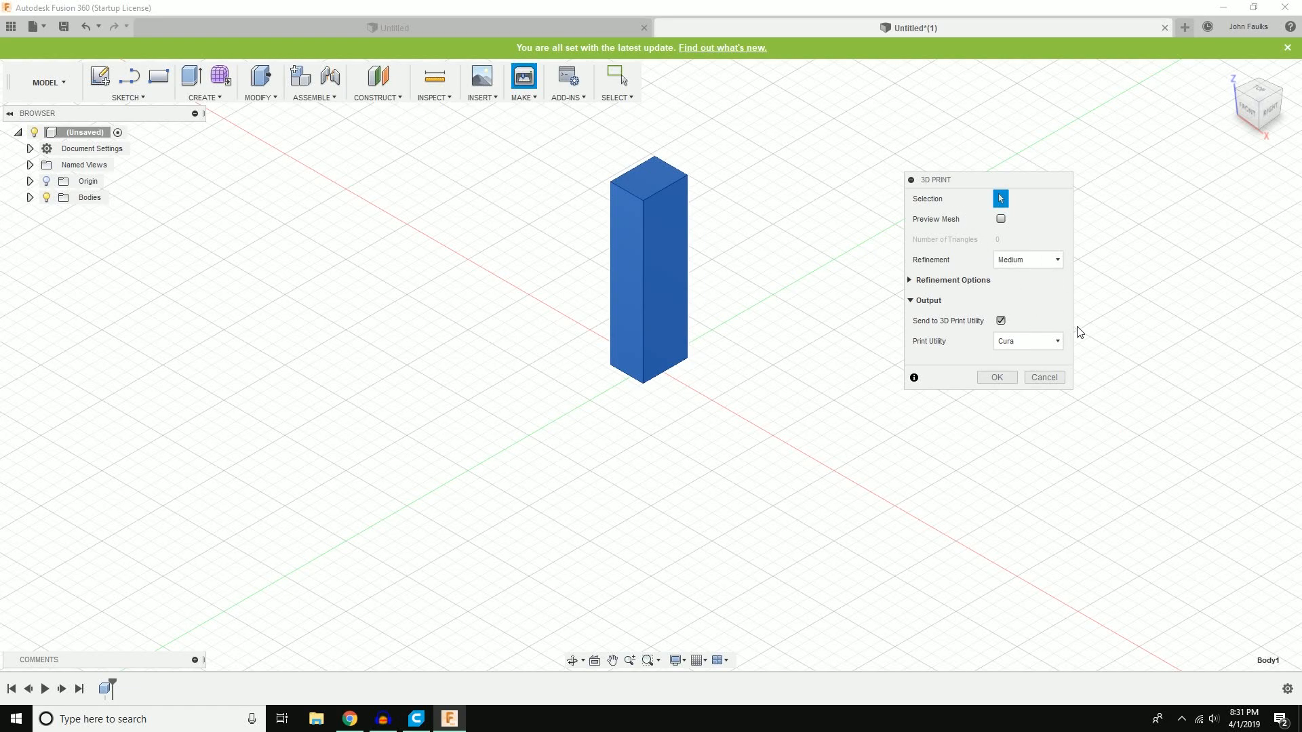
# Step: Keep the print mesh refinement at Medium after trying High, and send the box to Cura
pyautogui.click(1044, 263)
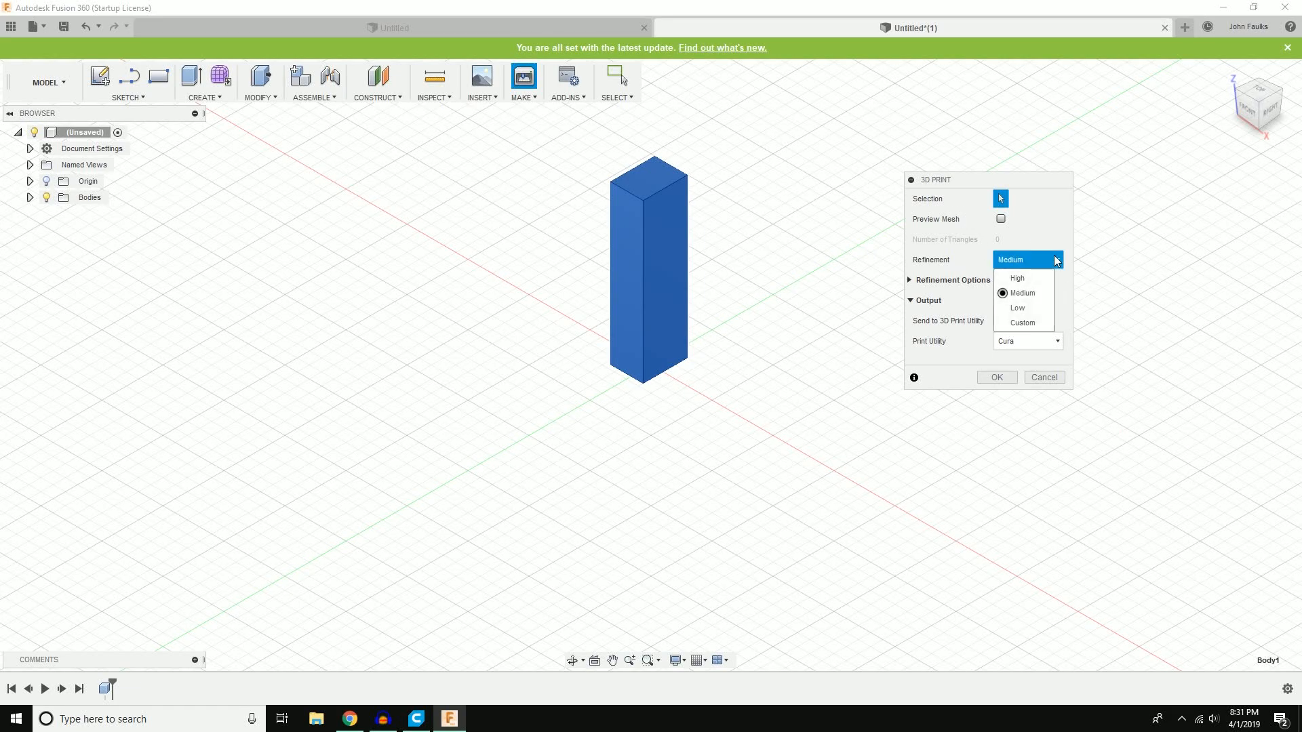
pyautogui.click(1020, 279)
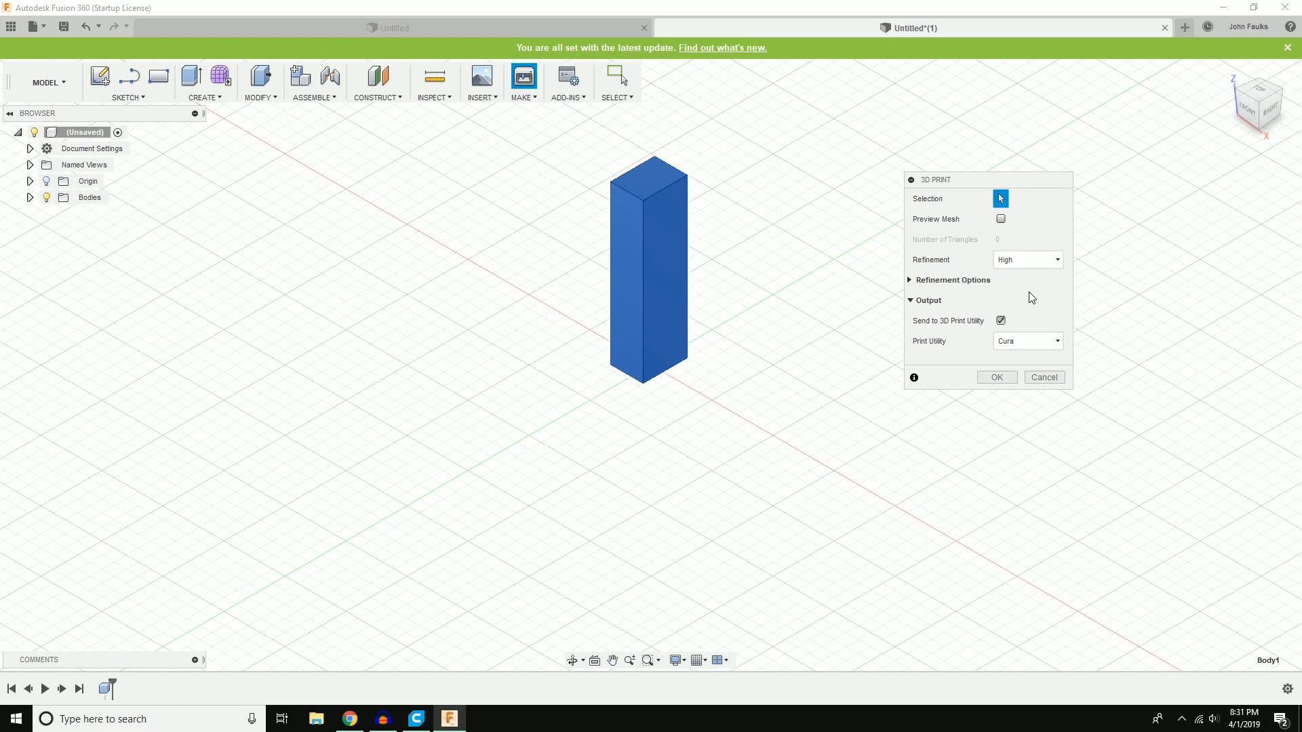
pyautogui.click(1034, 261)
pyautogui.click(1020, 293)
pyautogui.click(996, 377)
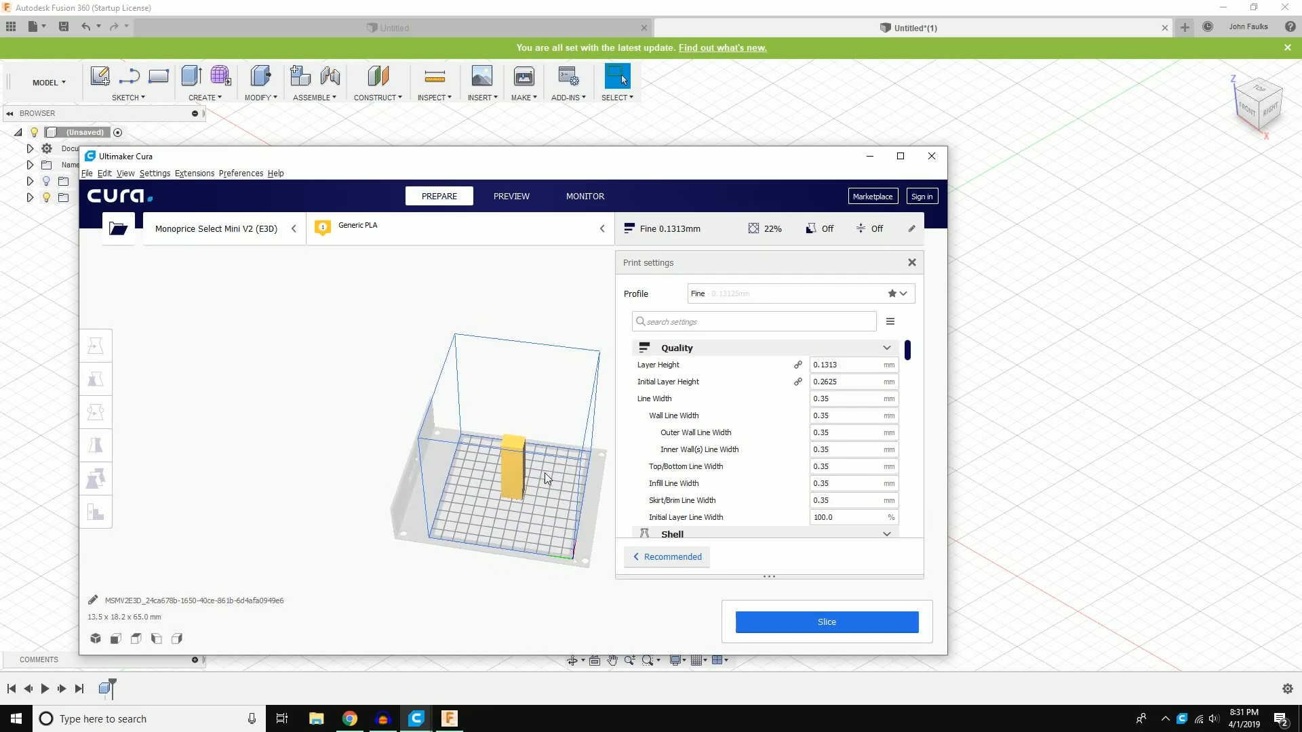
# Step: Examine the imported box on Cura's build plate from several angles, and close Cura
pyautogui.moveTo(437, 460); pyautogui.dragTo(586, 567, button='right')
pyautogui.moveTo(484, 475); pyautogui.dragTo(414, 443, button='right')
pyautogui.moveTo(580, 514); pyautogui.dragTo(726, 567, button='right')
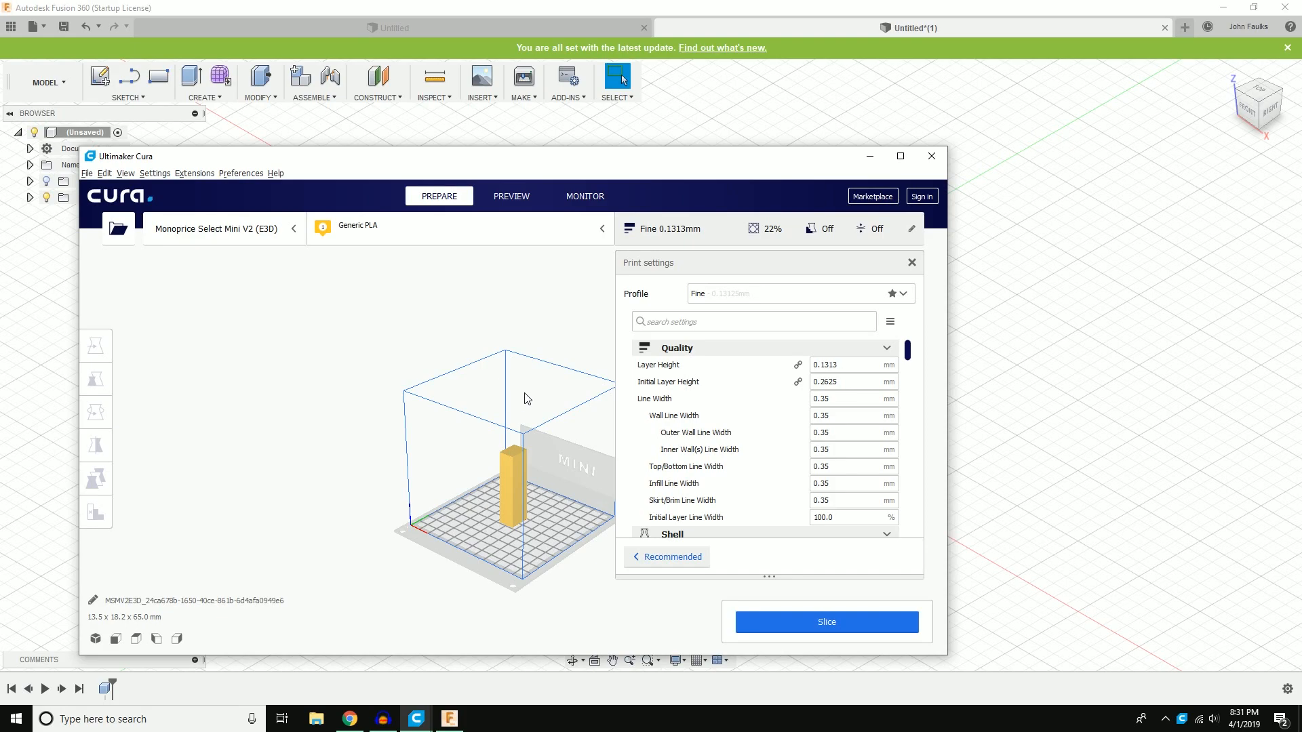
pyautogui.click(932, 155)
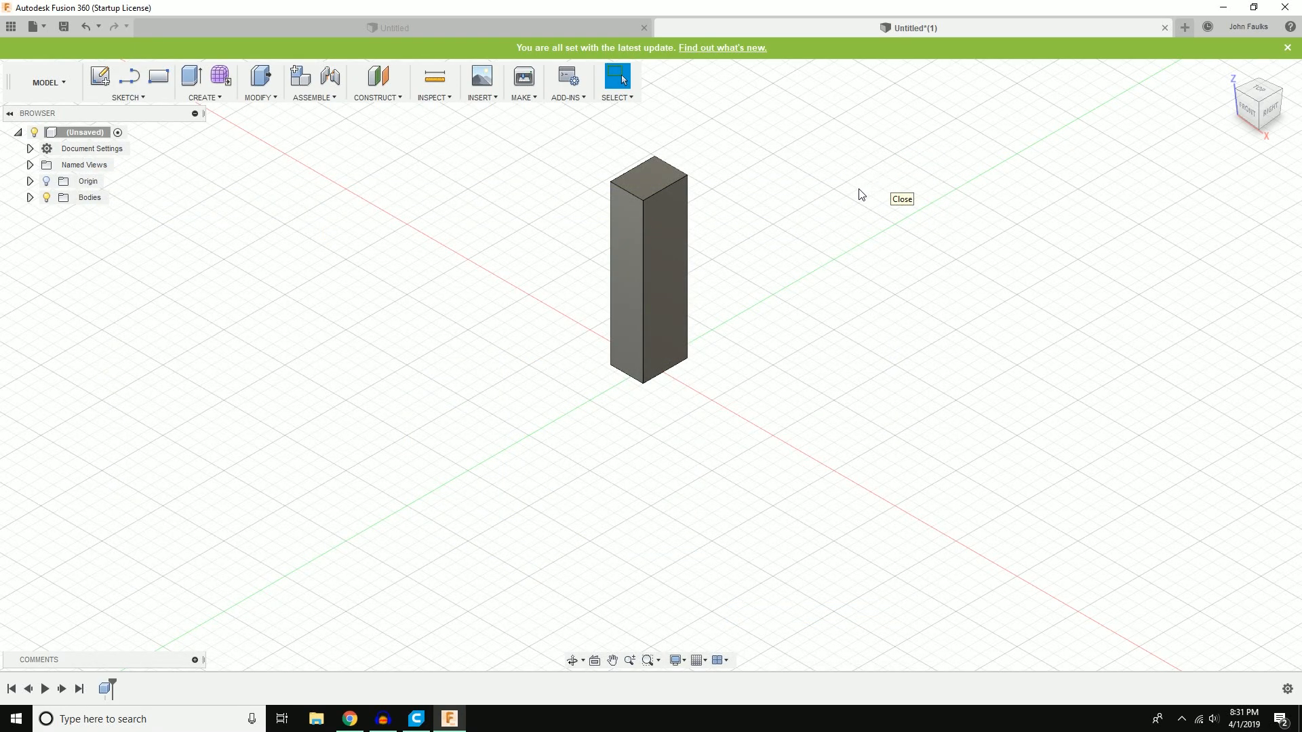
# Step: Restore the Fusion 360 window to a smaller size and move it aside to uncover the browser
pyautogui.moveTo(560, 151); pyautogui.dragTo(751, 398)
pyautogui.click(746, 391)
pyautogui.moveTo(1049, 7); pyautogui.dragTo(791, 63)
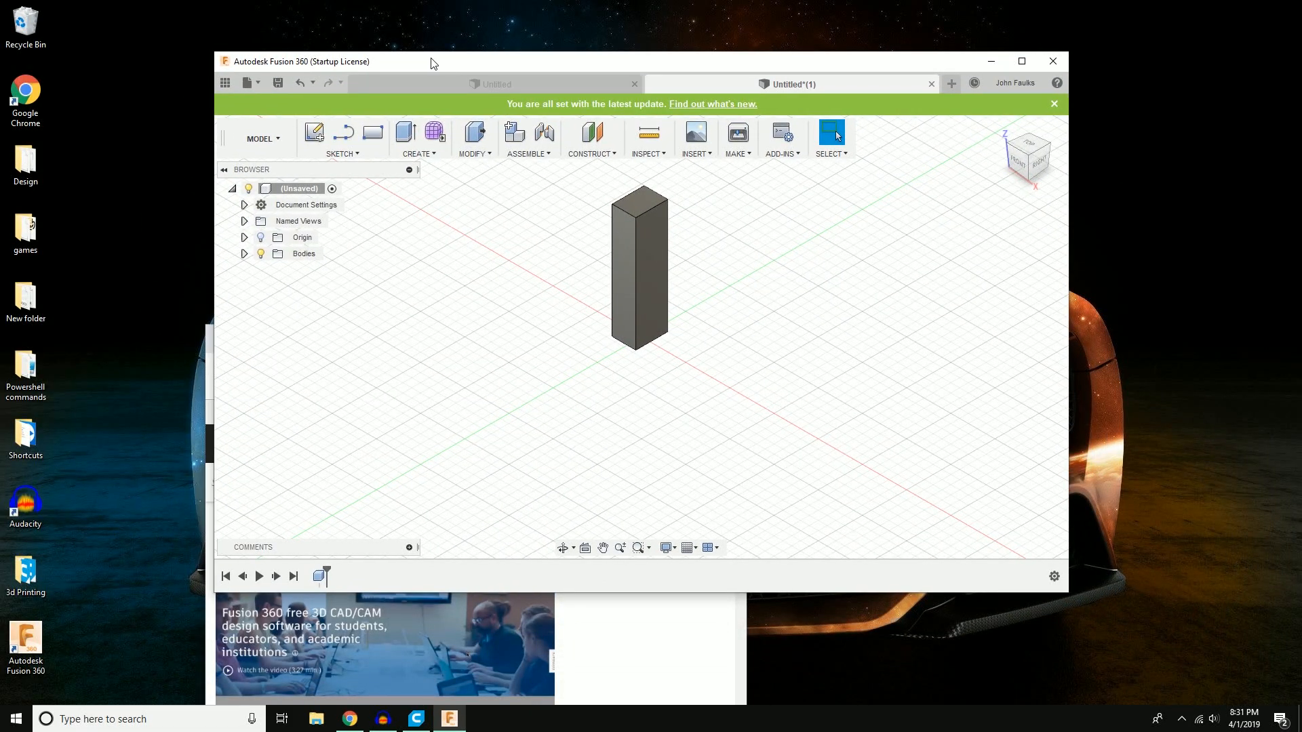
pyautogui.moveTo(606, 61); pyautogui.dragTo(1007, 154)
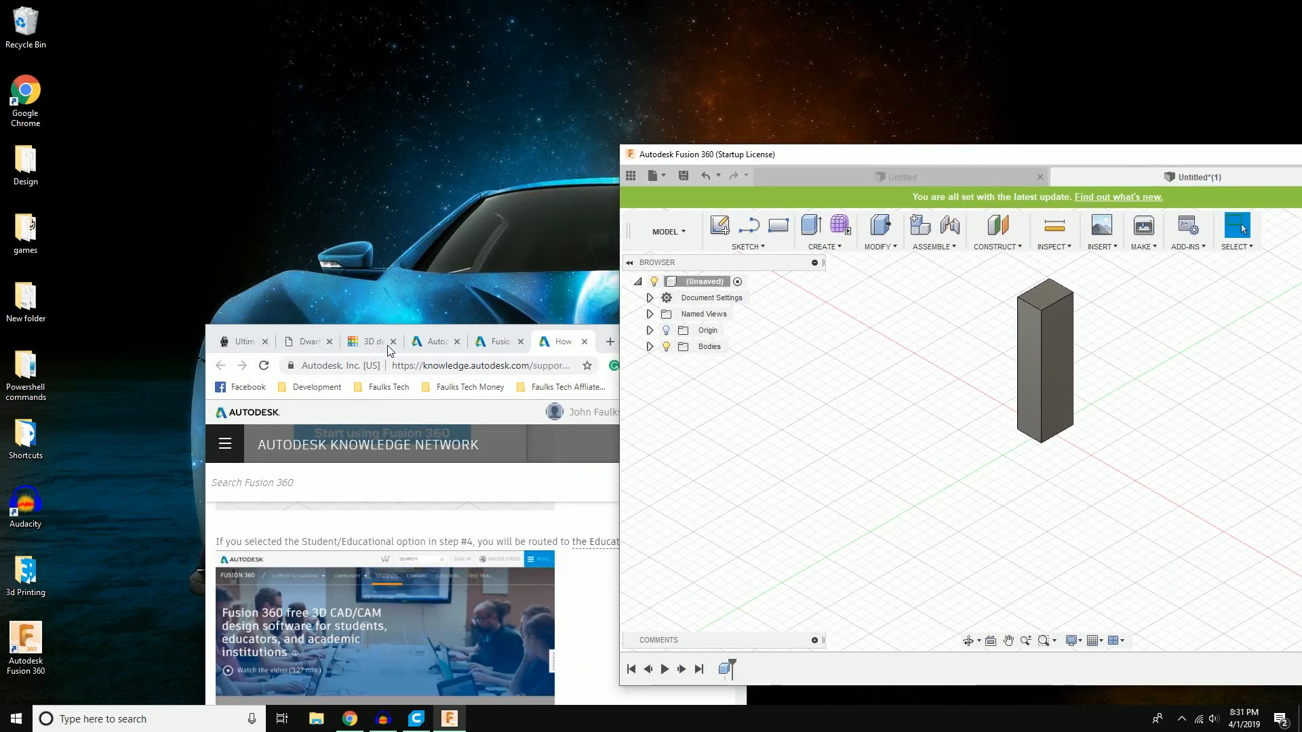
# Step: Review the Ultimaker Cura download page and the Tinkercad design page with its web address
pyautogui.click(237, 343)
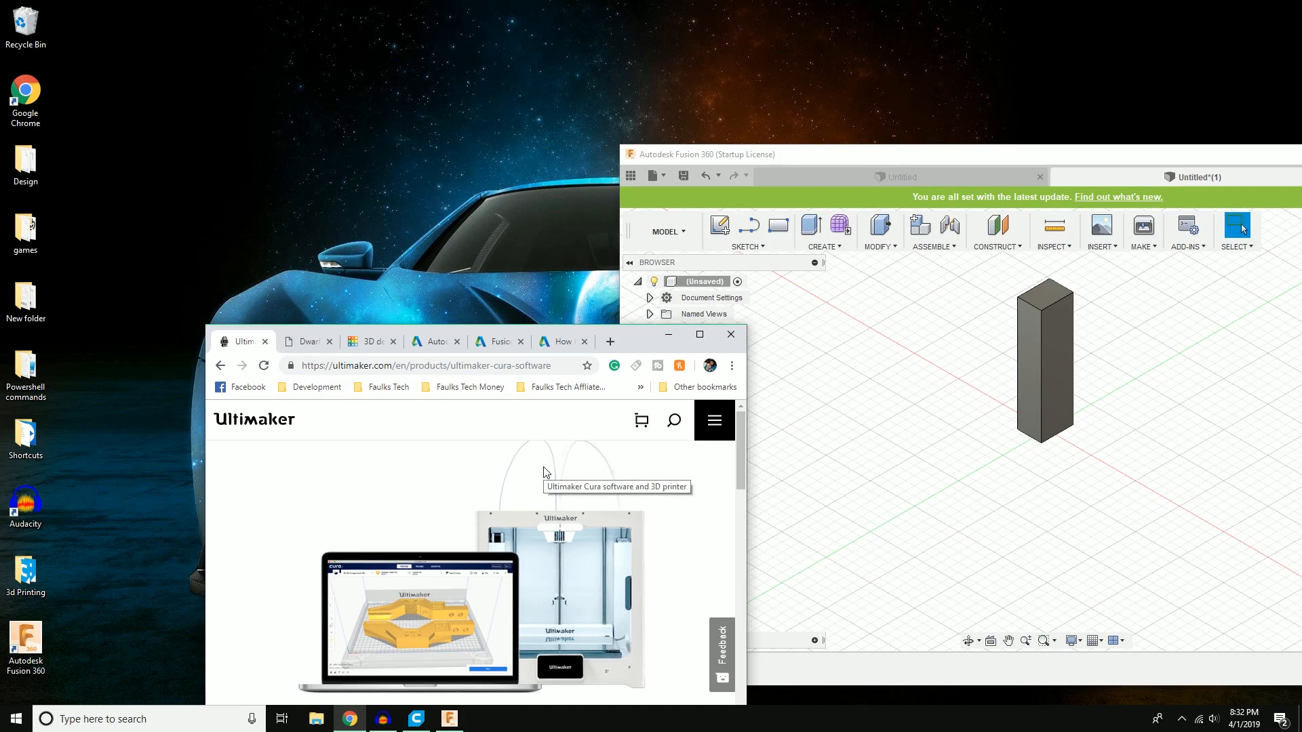
pyautogui.scroll(-3, 377, 454)
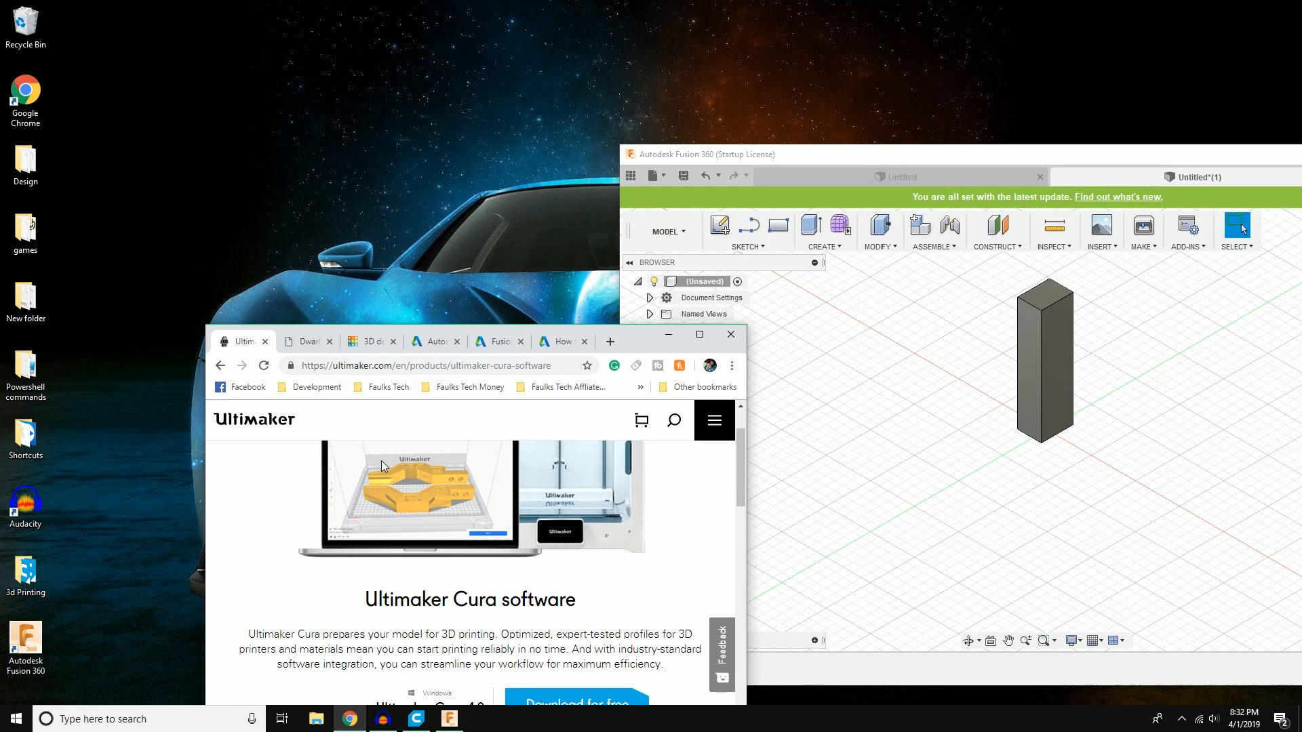
pyautogui.scroll(-1, 468, 506)
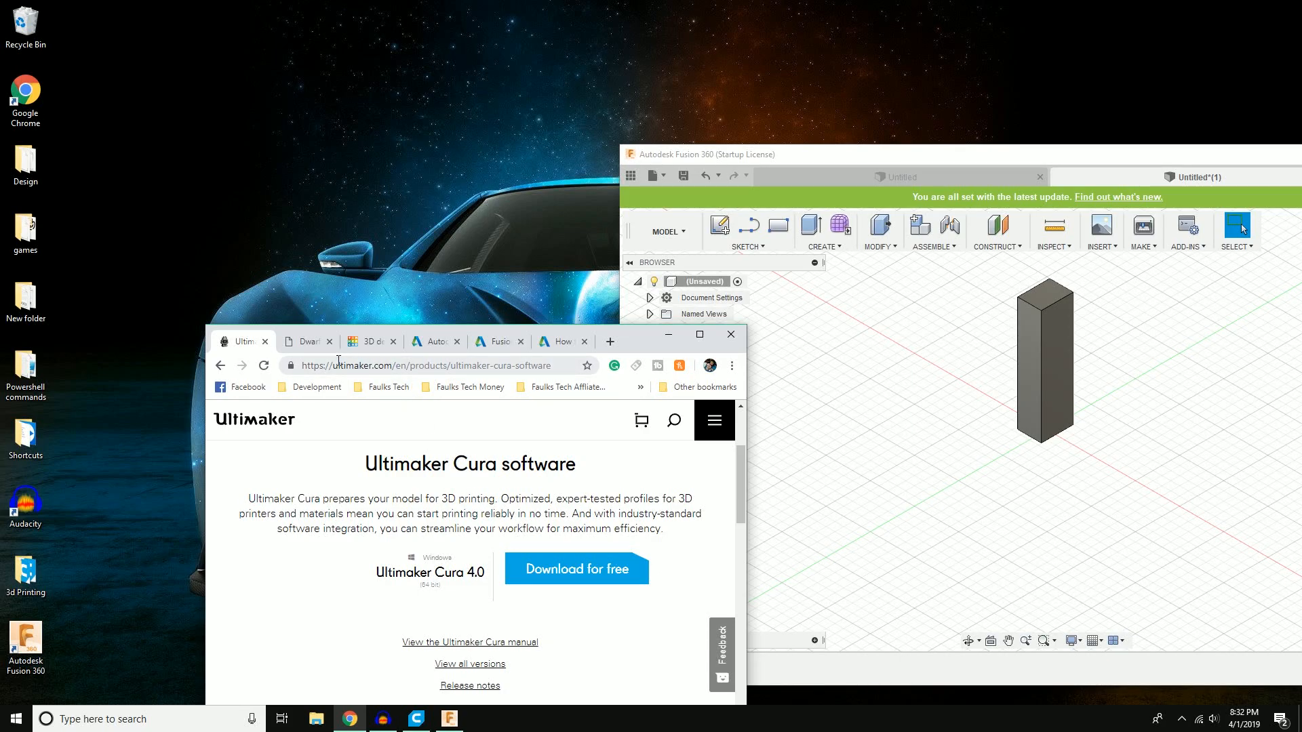
pyautogui.click(373, 340)
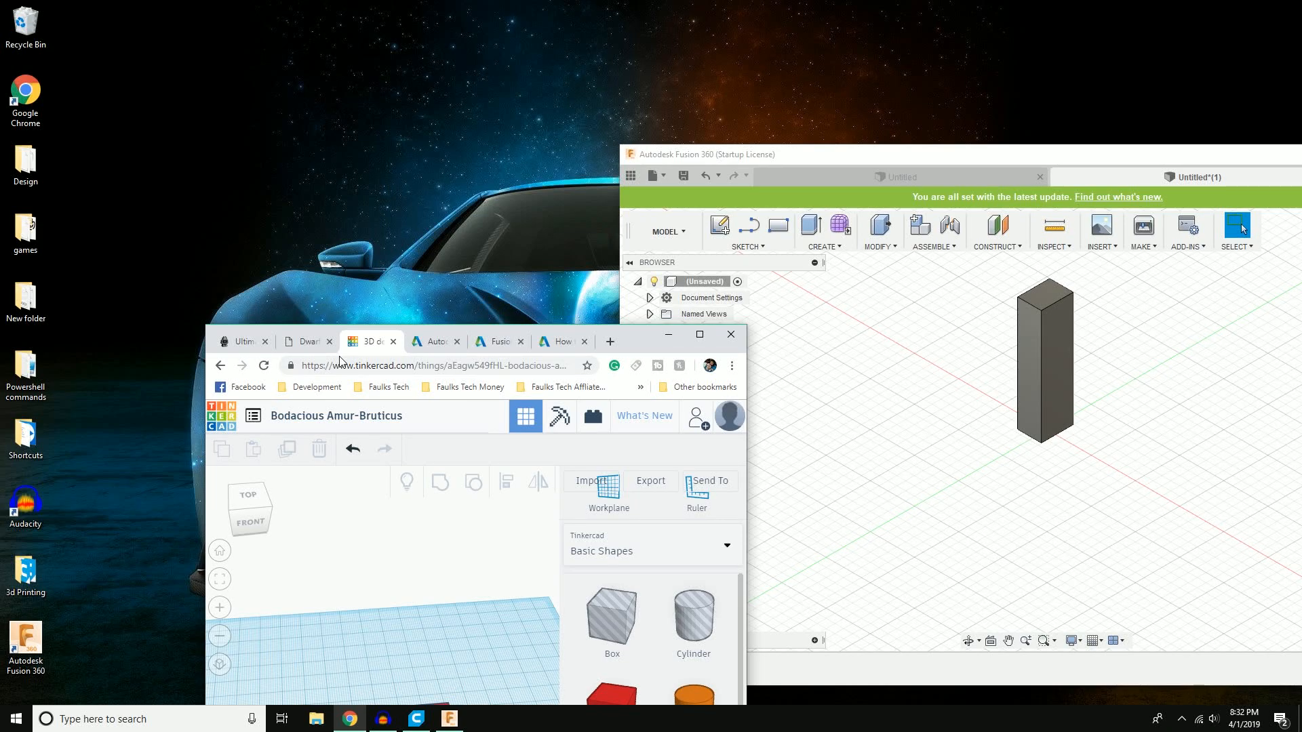
pyautogui.moveTo(346, 364); pyautogui.dragTo(468, 366)
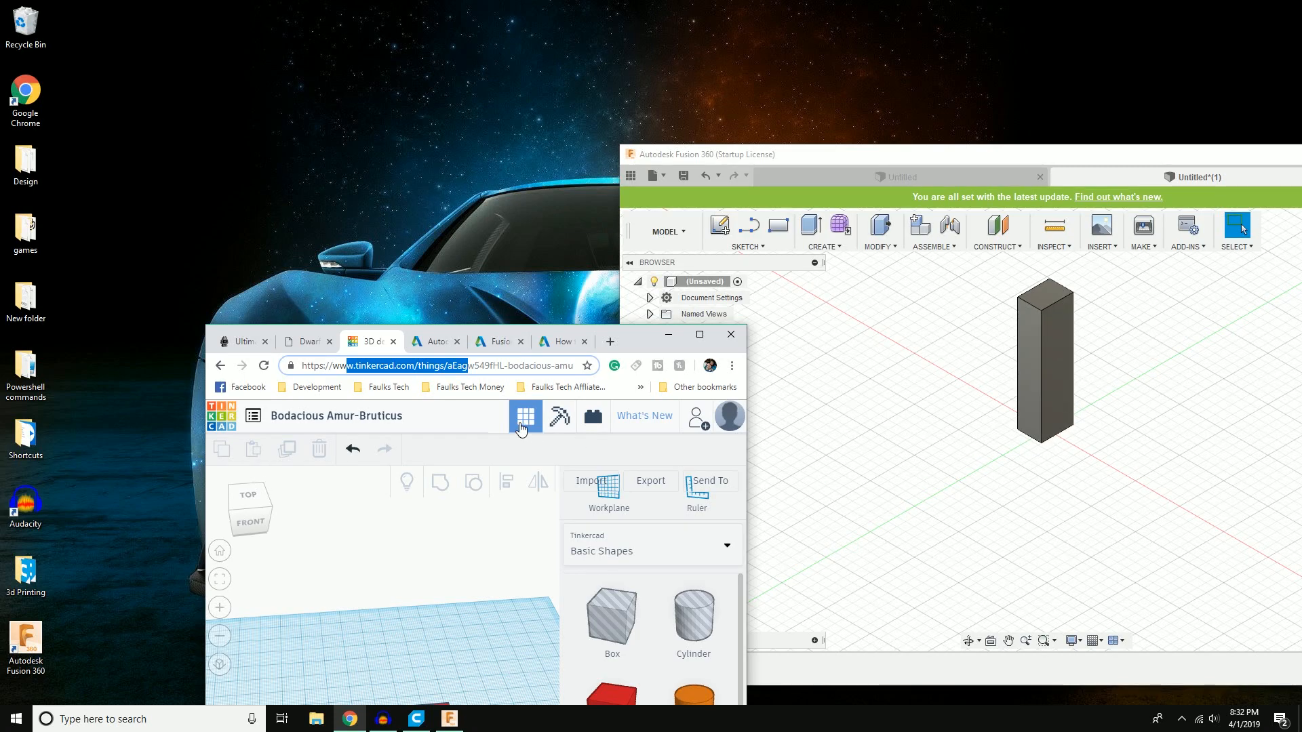
# Step: Return to the Autodesk start-up and educational licensing guide, maximize the browser, and review the page and its web address
pyautogui.click(565, 342)
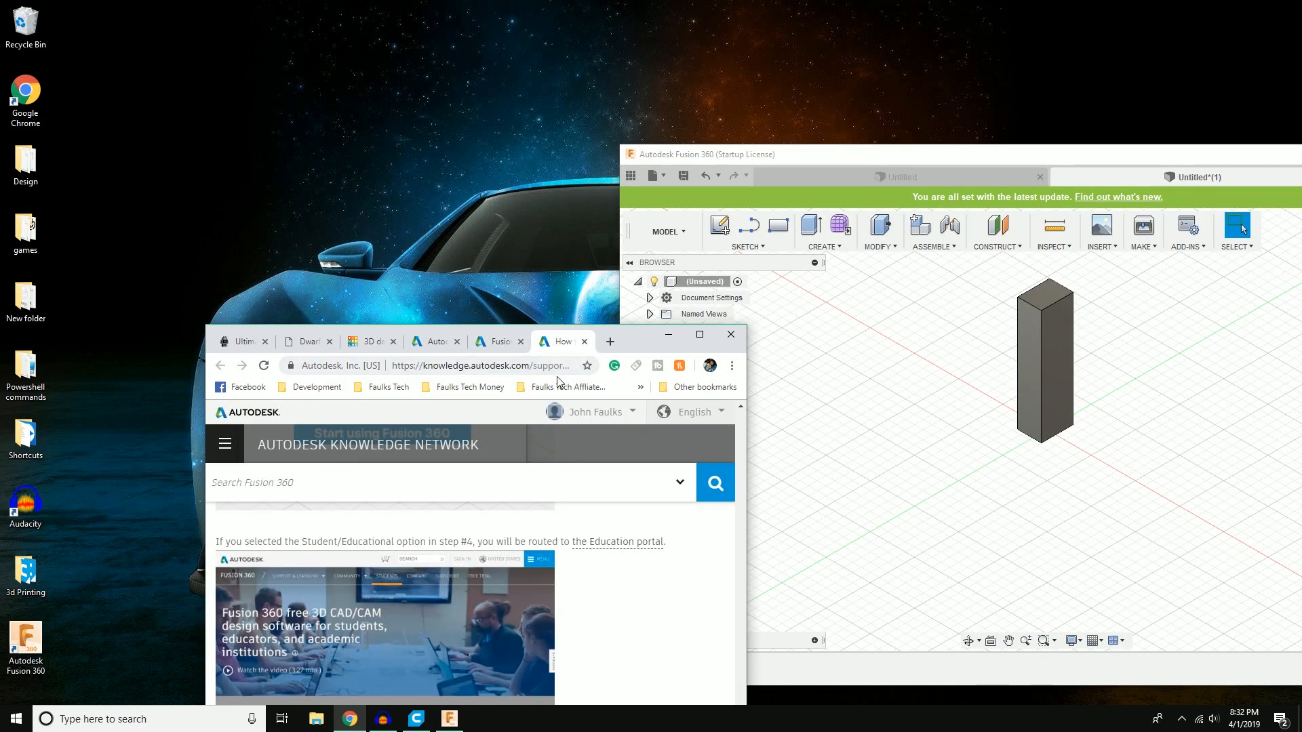
pyautogui.moveTo(643, 342); pyautogui.dragTo(738, 5)
pyautogui.scroll(4, 634, 409)
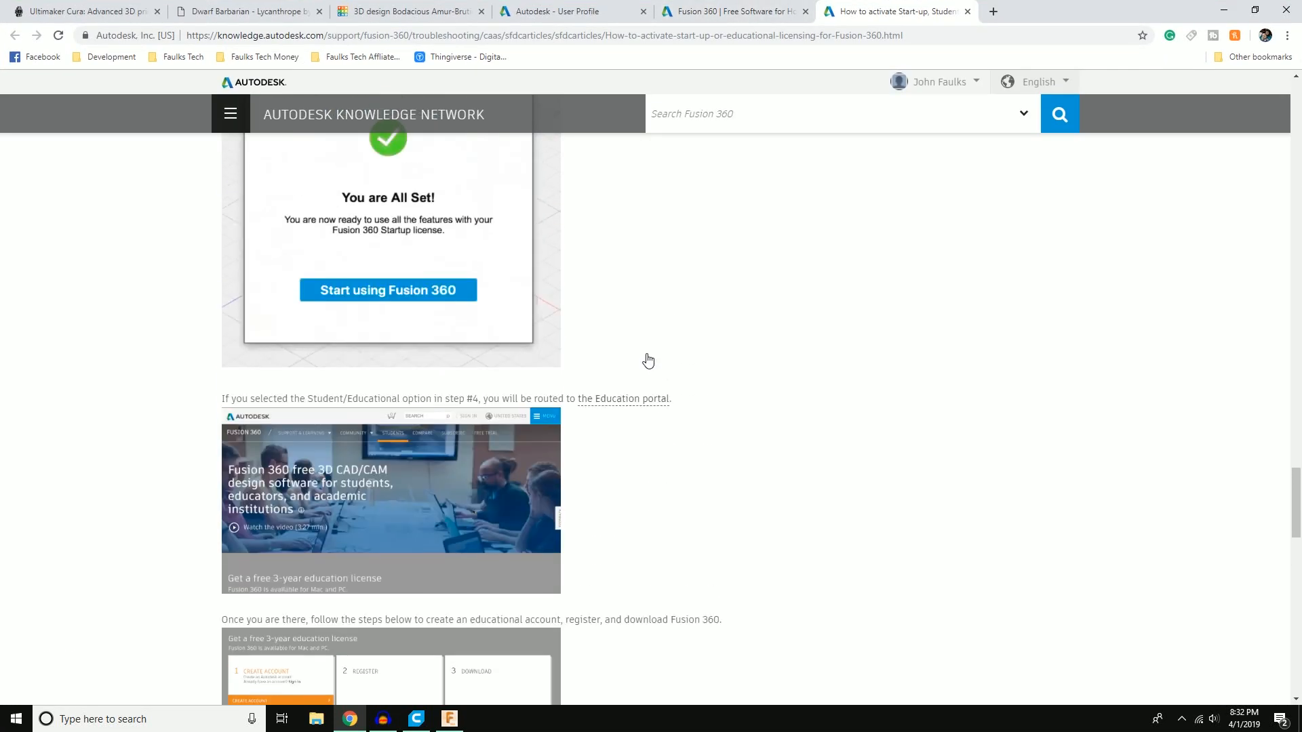
pyautogui.click(682, 35)
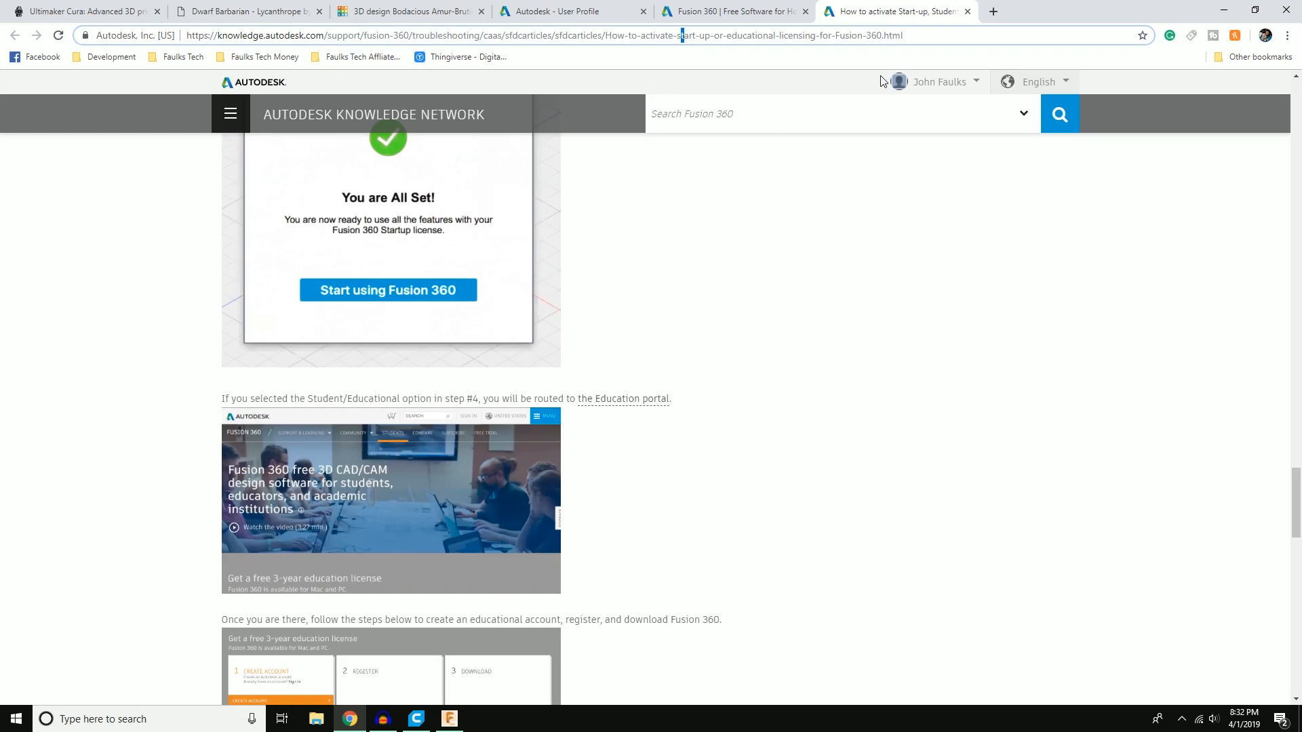
pyautogui.moveTo(1084, 6); pyautogui.dragTo(480, 5)
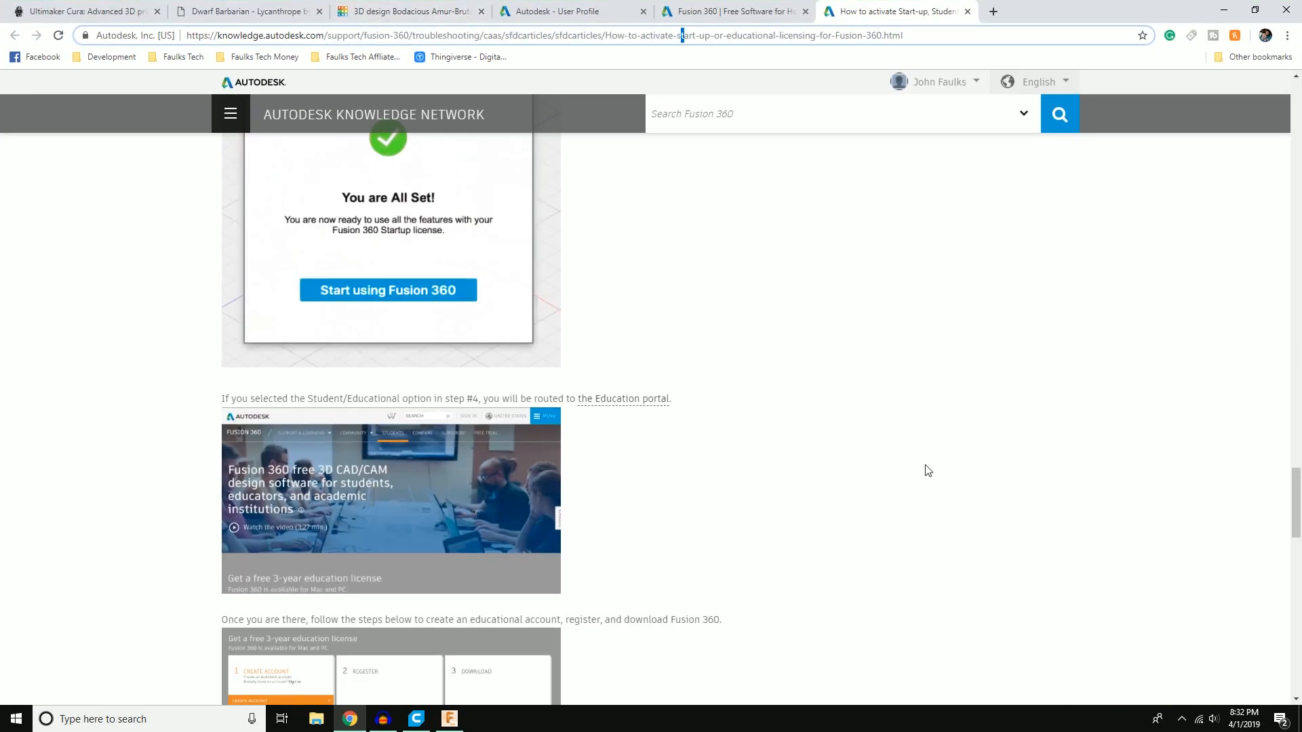